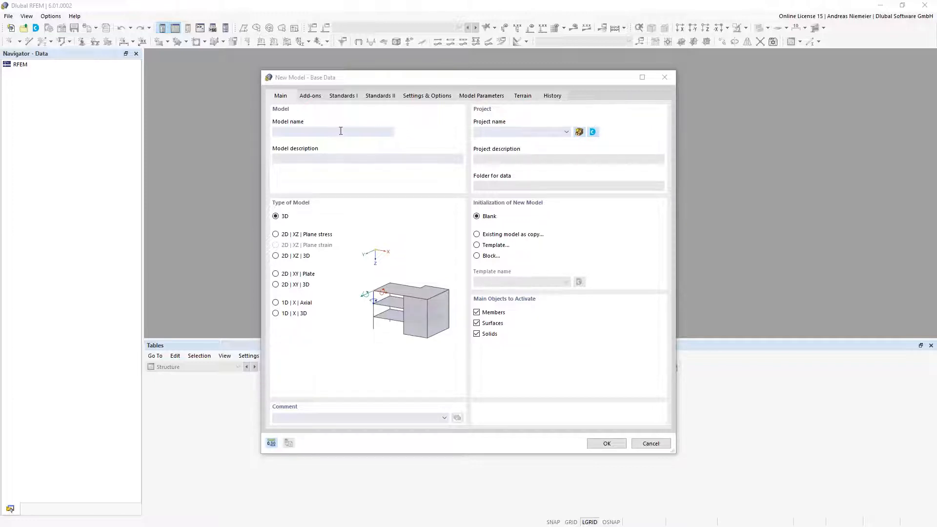
Name the new model Intro.
text(Intro)
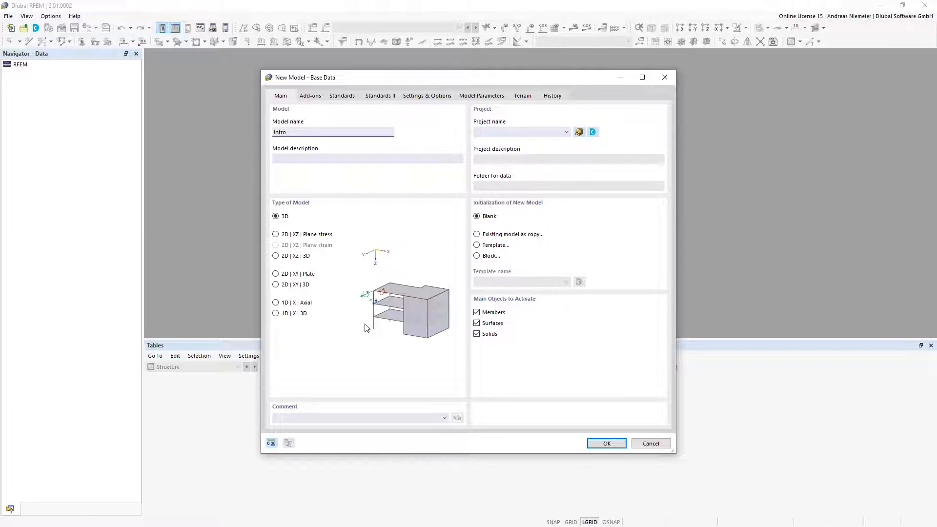
Preview the plane stress, plate, axial and 2D | XZ | 3D model types, then return to the 3D type.
click(276, 235)
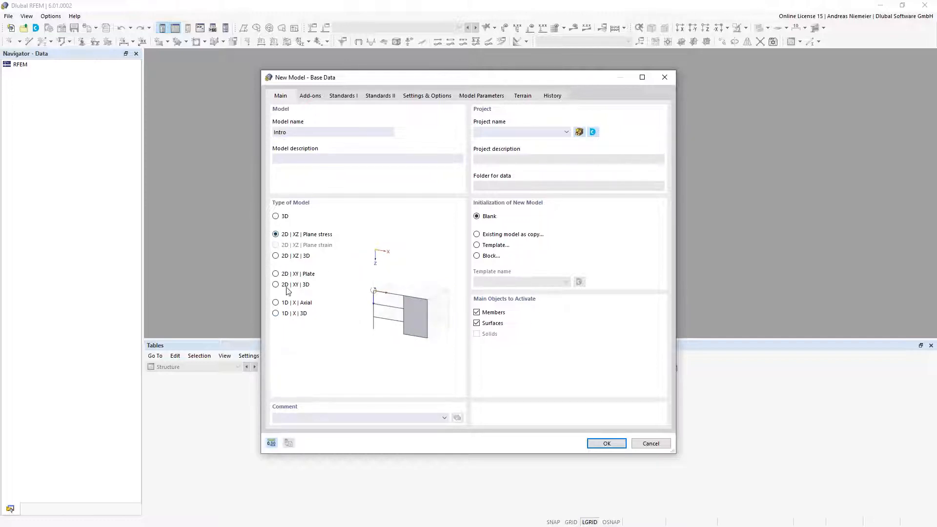
click(278, 275)
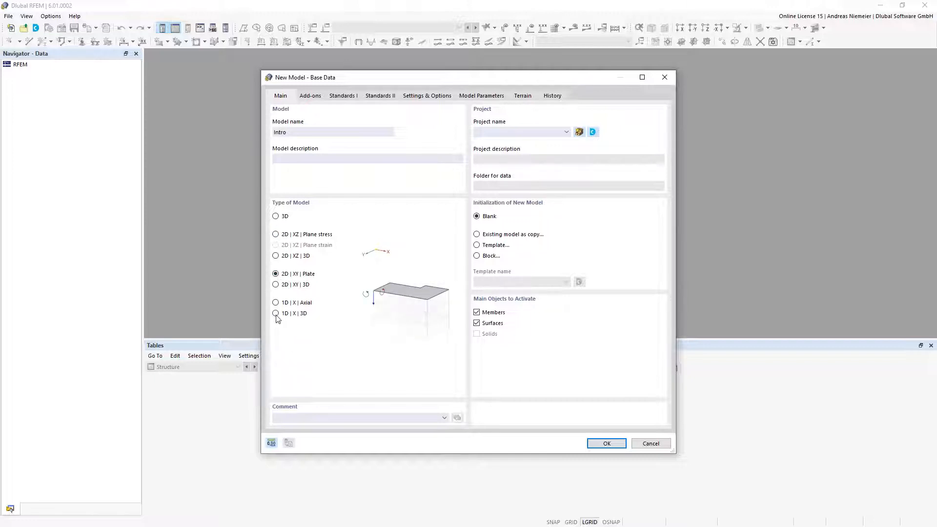
click(276, 305)
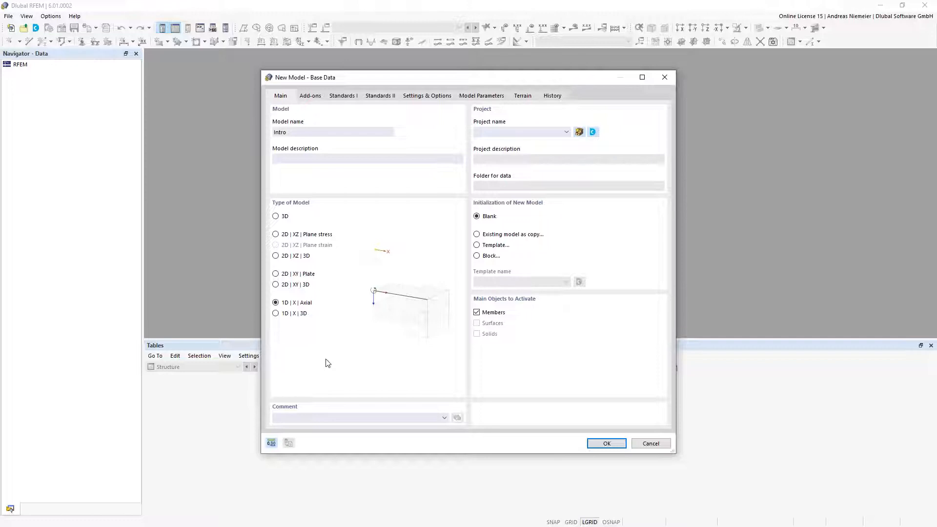
click(276, 236)
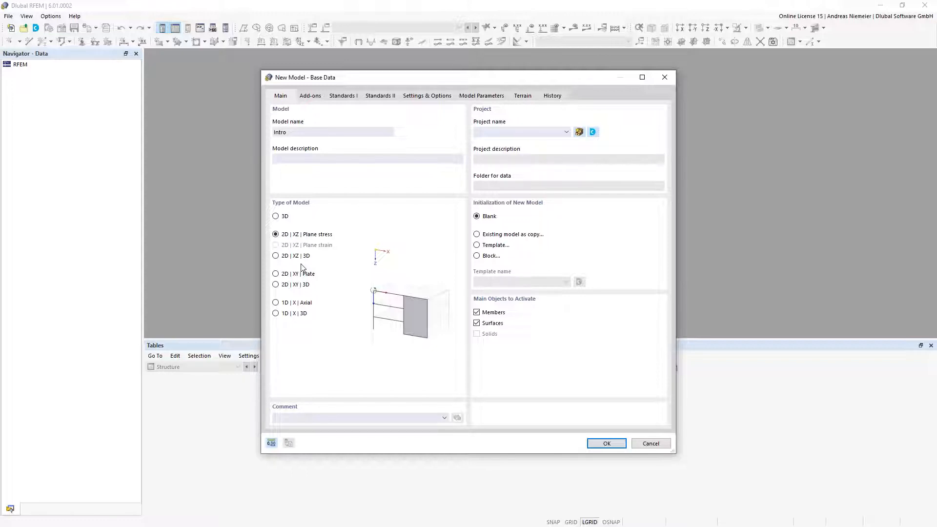
click(276, 257)
click(276, 217)
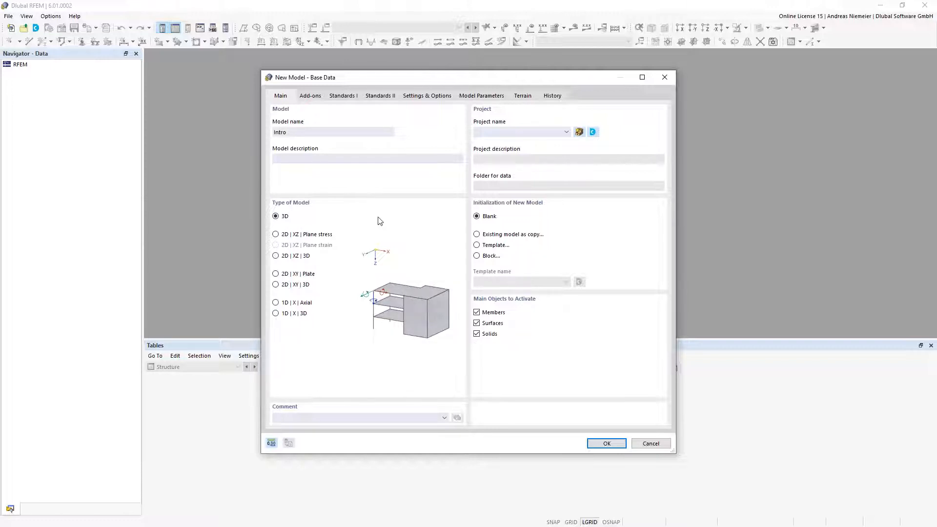
Activate the Steel Design add-on for the new model and leave Concrete Design deactivated.
click(312, 97)
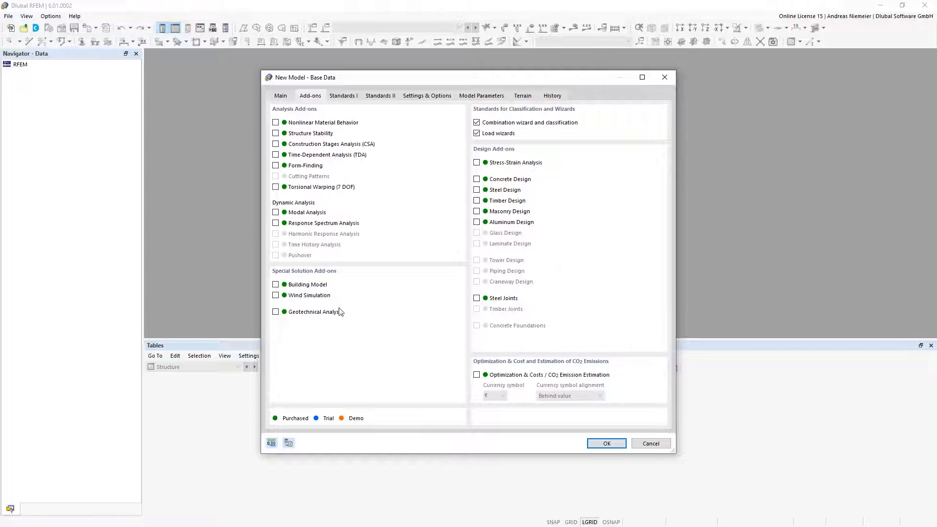
click(503, 191)
click(501, 193)
click(502, 192)
click(505, 182)
click(476, 179)
Look through the national annexes and standard groups for load combinations, keeping EN 1990 with CEN | 2010-04.
click(348, 97)
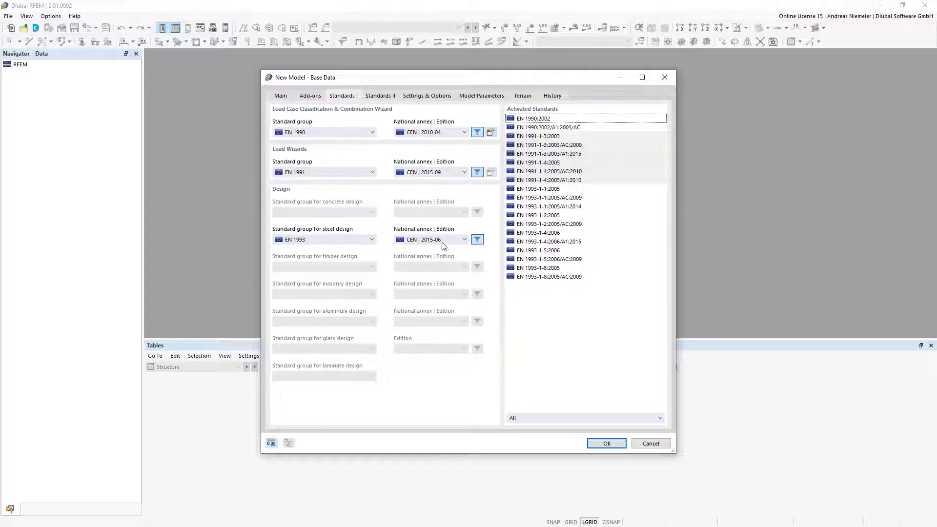
click(442, 132)
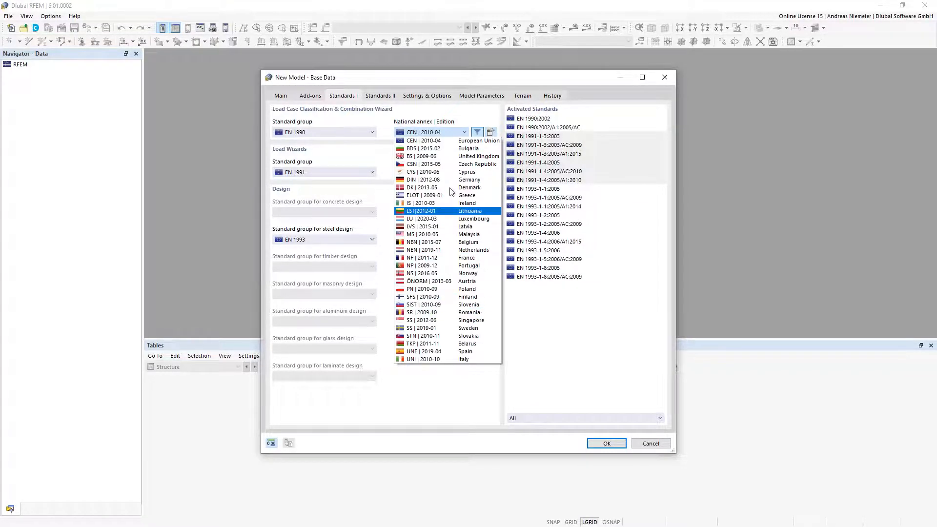
click(446, 141)
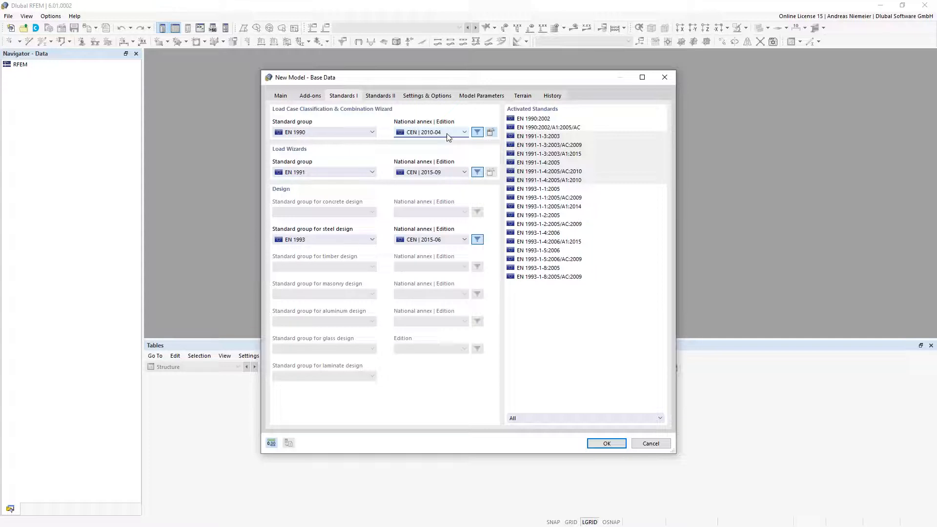
click(353, 133)
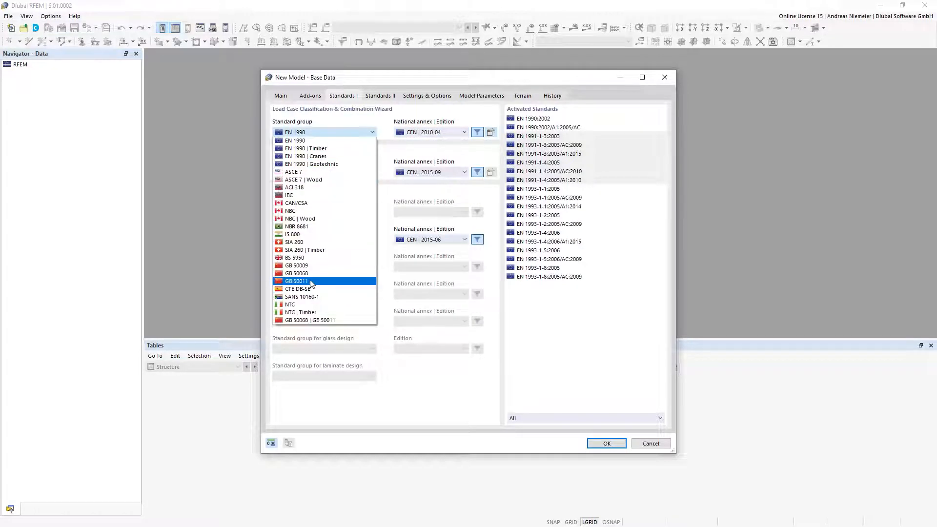
click(322, 131)
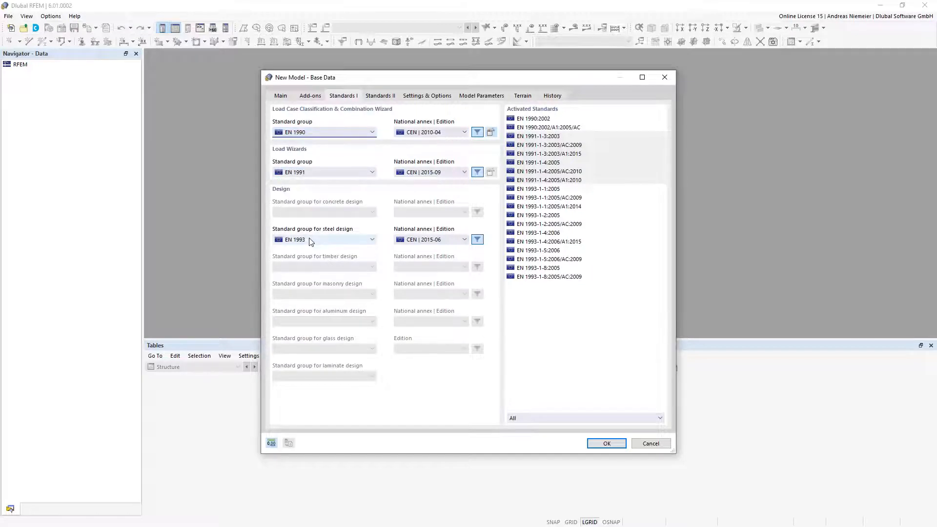
Review the steel design standards, keep EN 1993 with the CEN | 2015-06 annex, and create the model.
click(424, 240)
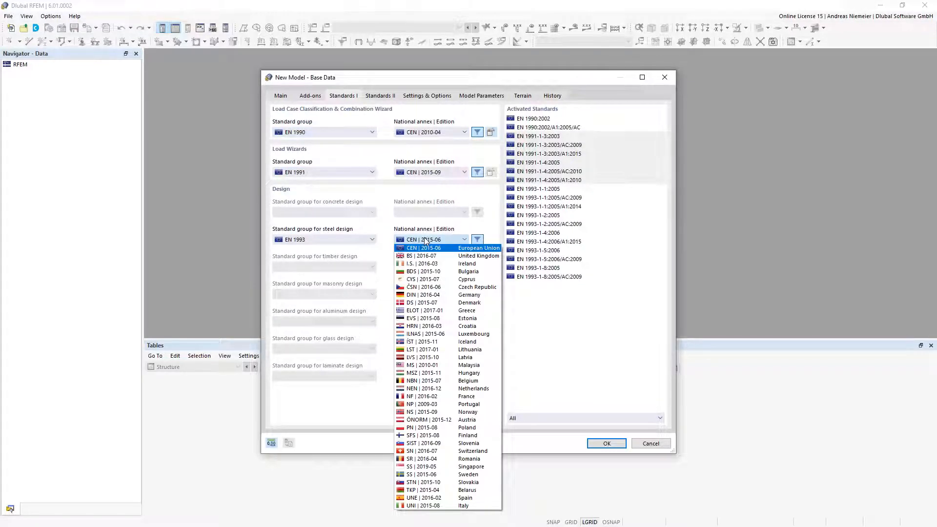
click(425, 241)
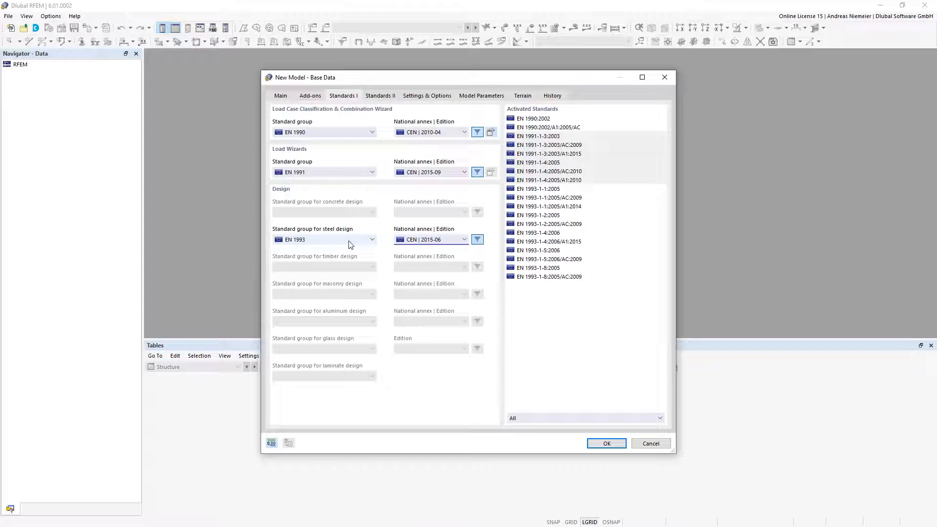
click(350, 240)
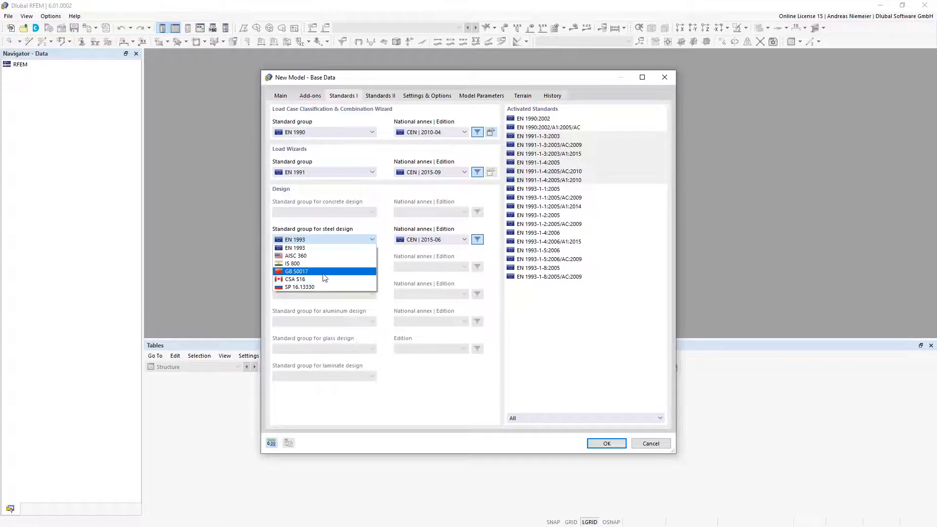
click(410, 240)
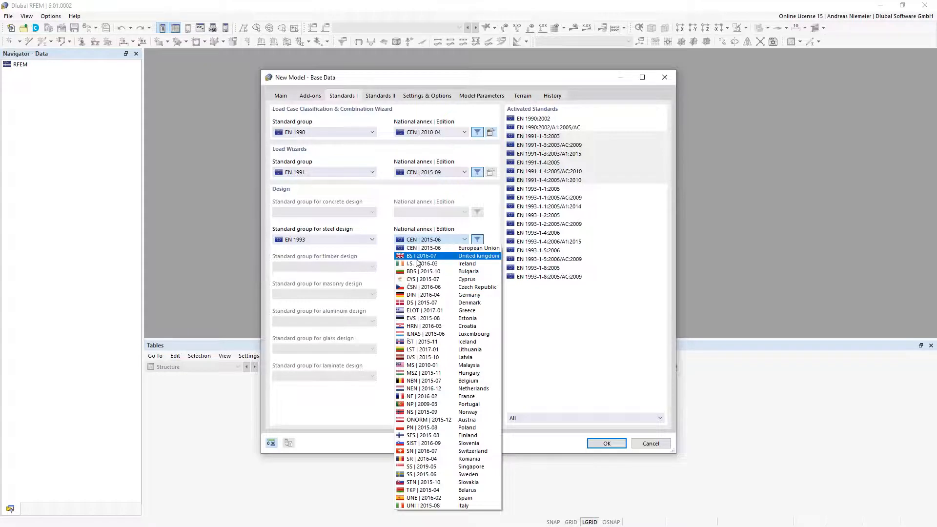
click(344, 242)
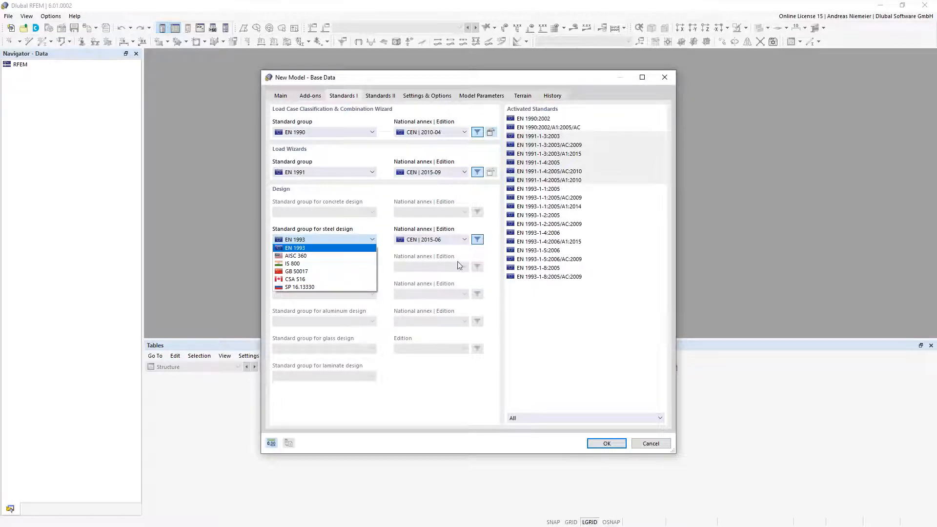
click(443, 241)
click(454, 240)
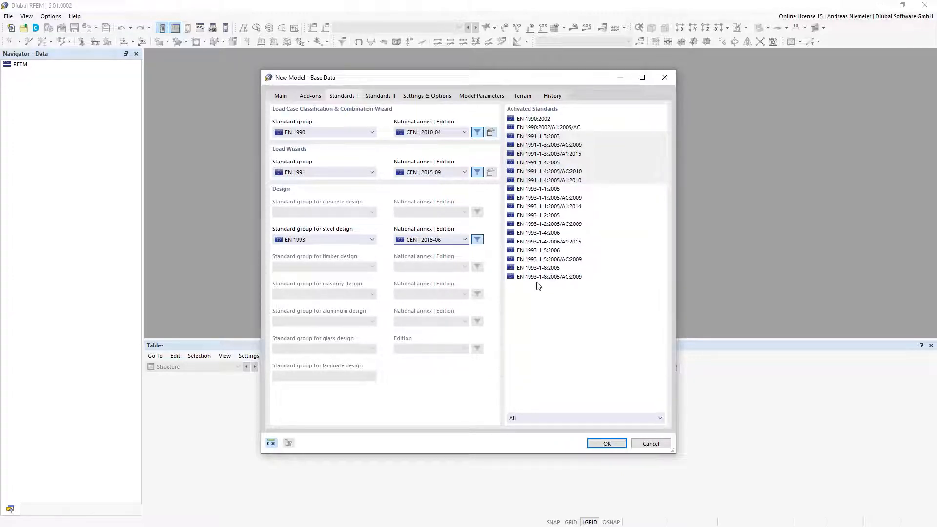
click(616, 443)
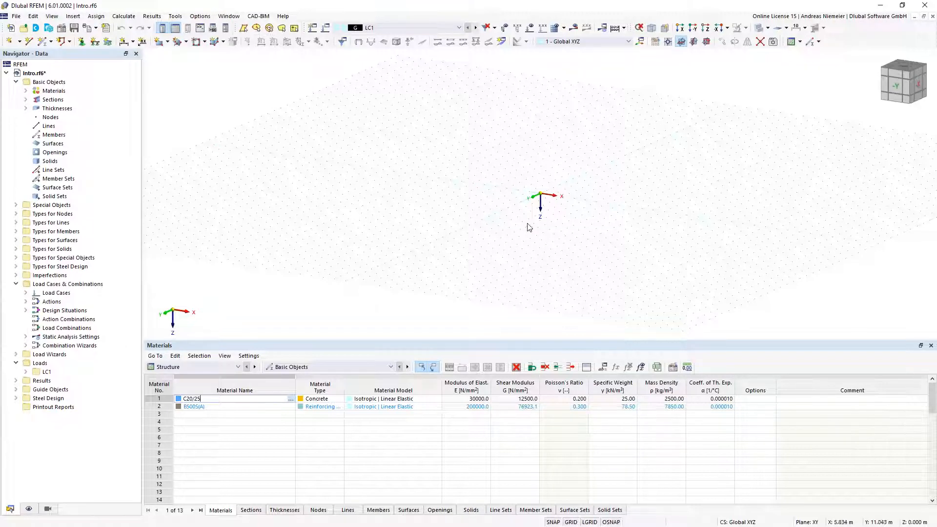
Collapse the Basic Objects, Load Cases & Combinations and Loads categories in the data navigator.
click(16, 82)
click(15, 170)
click(16, 188)
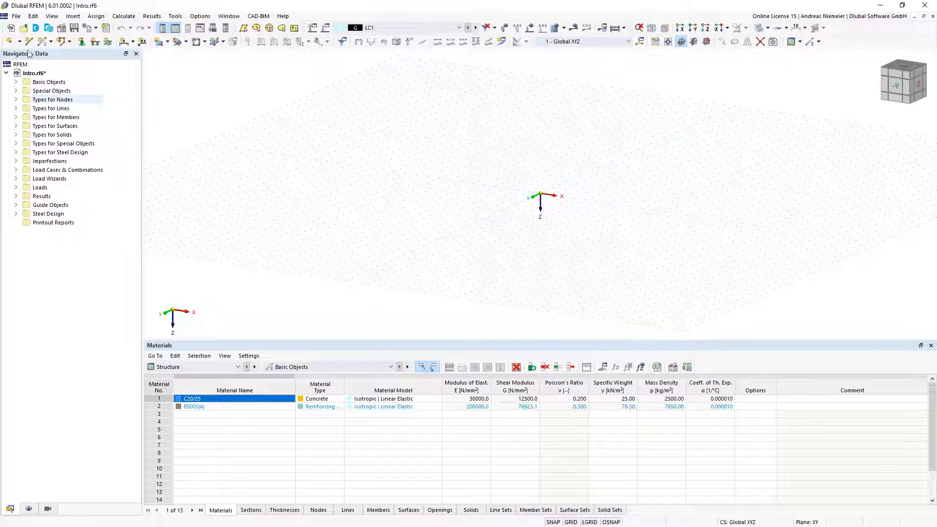
Examine the navigator's basic objects and the related types for nodes and members, then collapse these categories again.
double_click(26, 83)
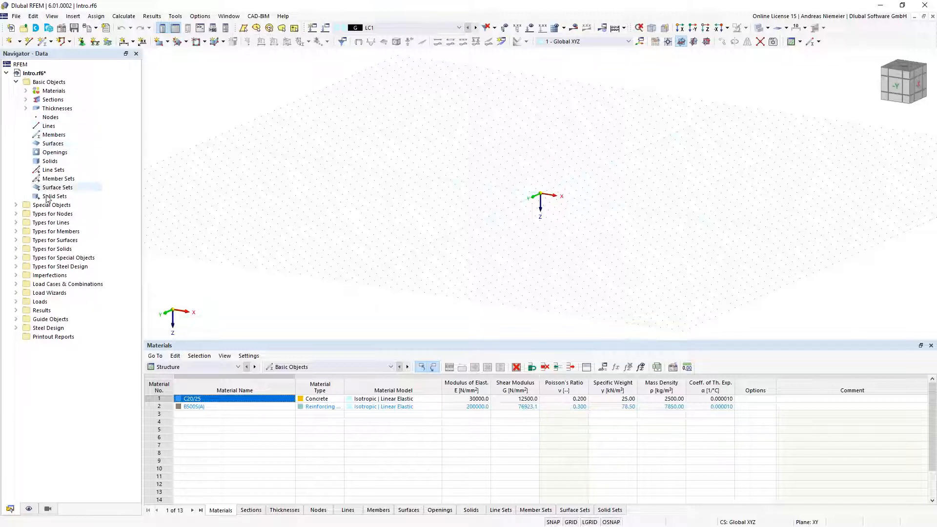
click(50, 117)
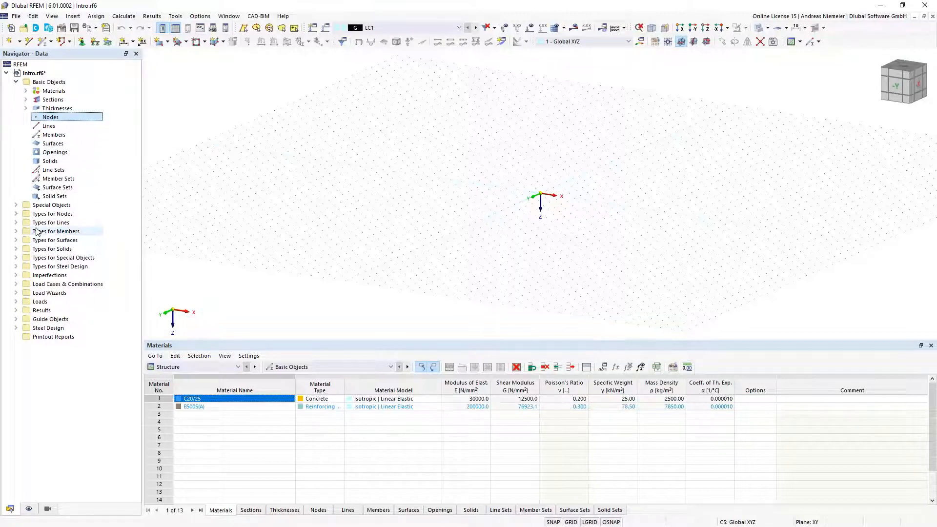
double_click(58, 215)
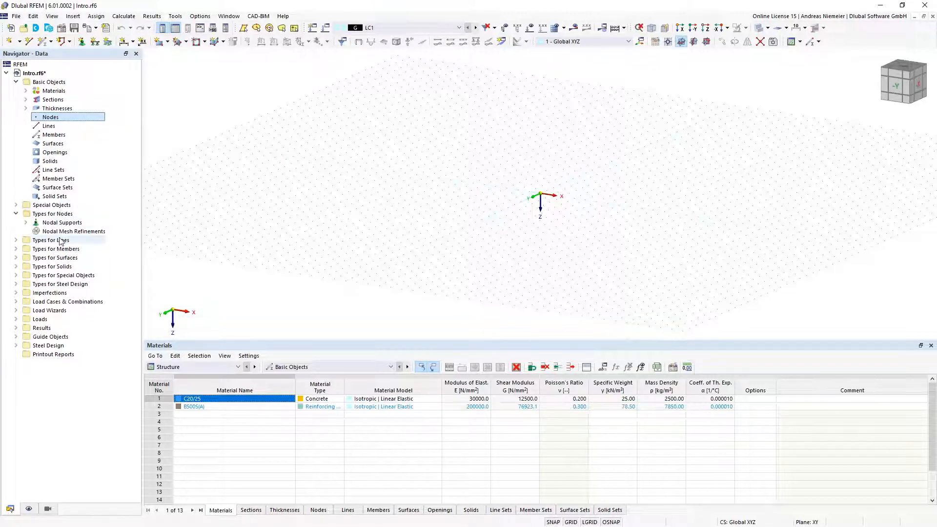
click(54, 135)
click(16, 213)
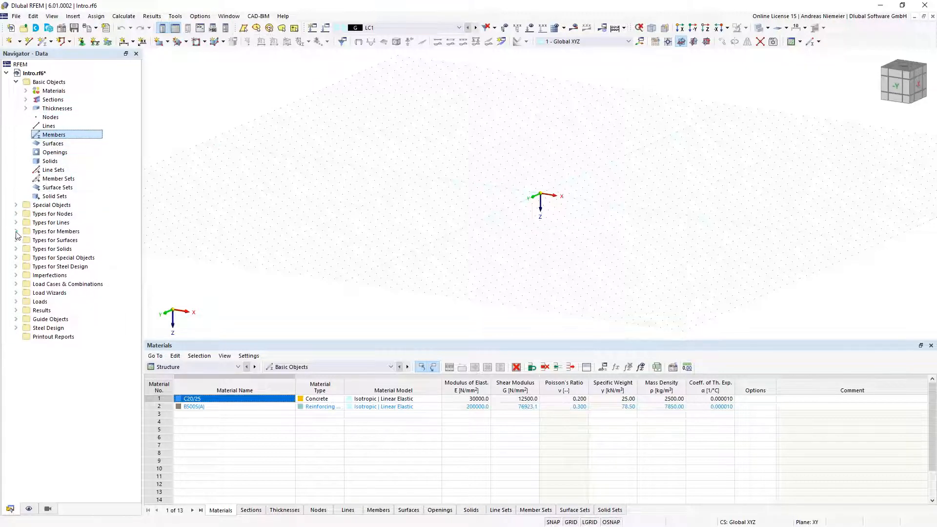
click(16, 231)
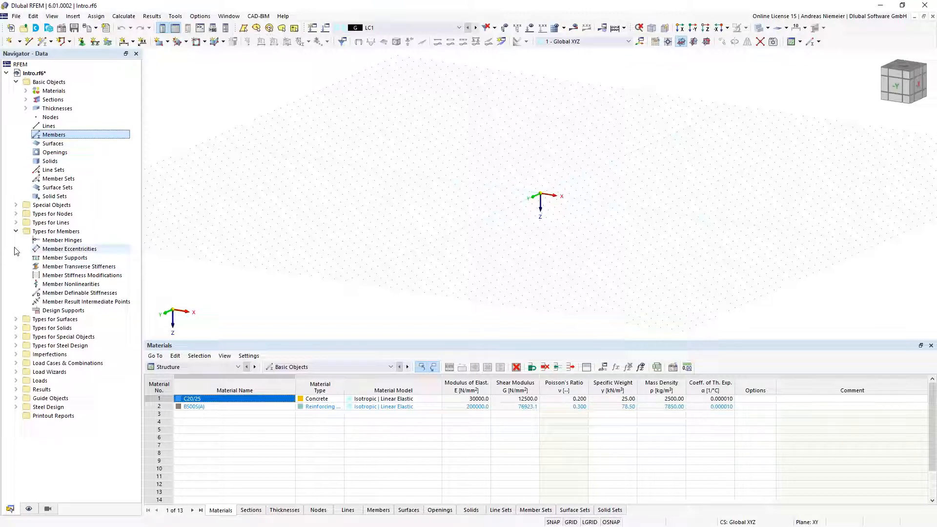
click(16, 232)
click(16, 82)
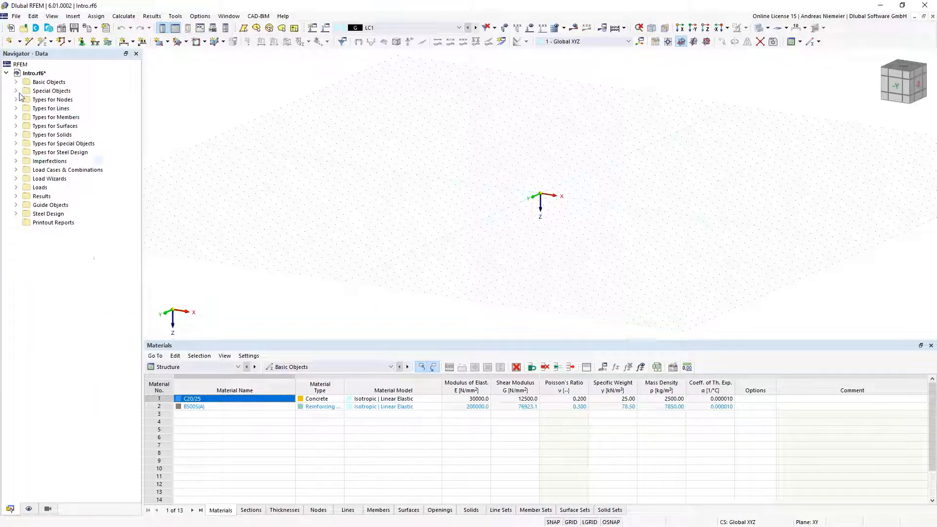
Look through the available table groups and the object categories of the Structure tables.
click(175, 369)
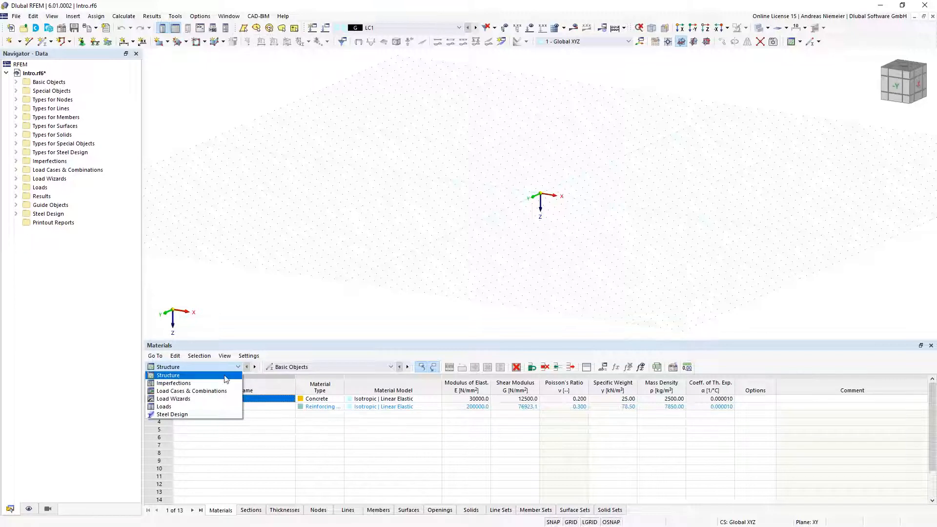
click(314, 367)
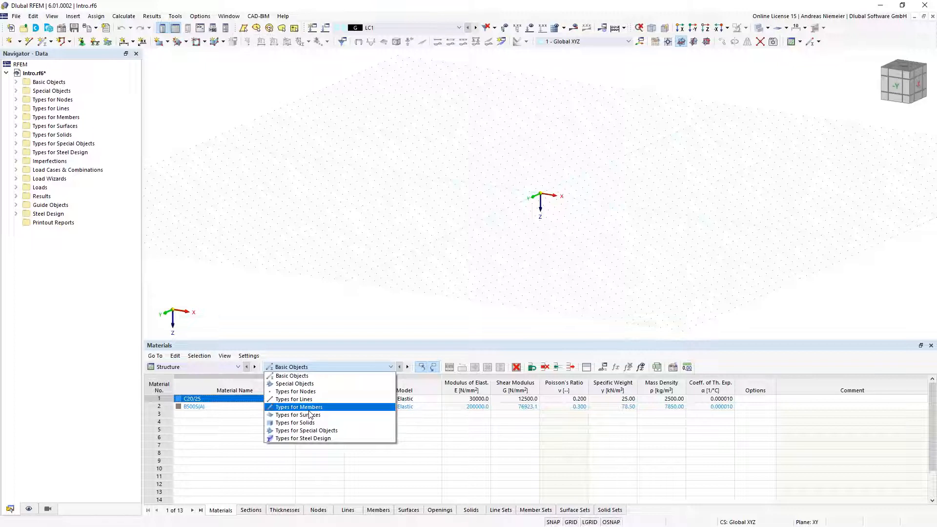
click(342, 322)
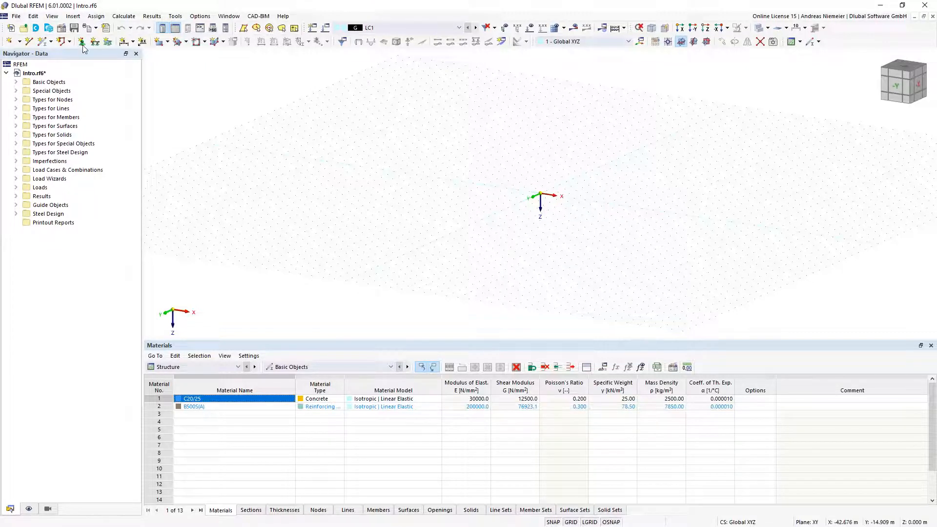
Start a new single member and choose the standardized steel section HE 200 A from the HE A series to EN 10365:2017.
click(44, 42)
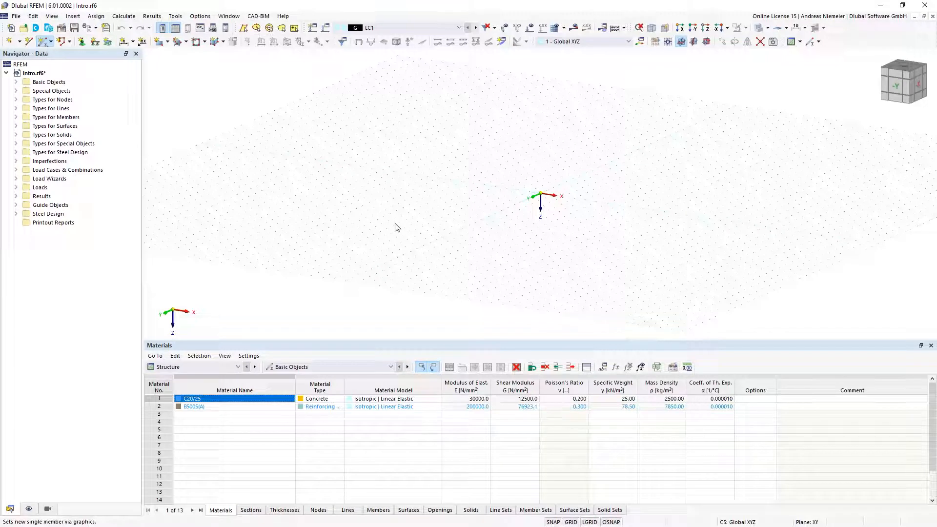
click(226, 113)
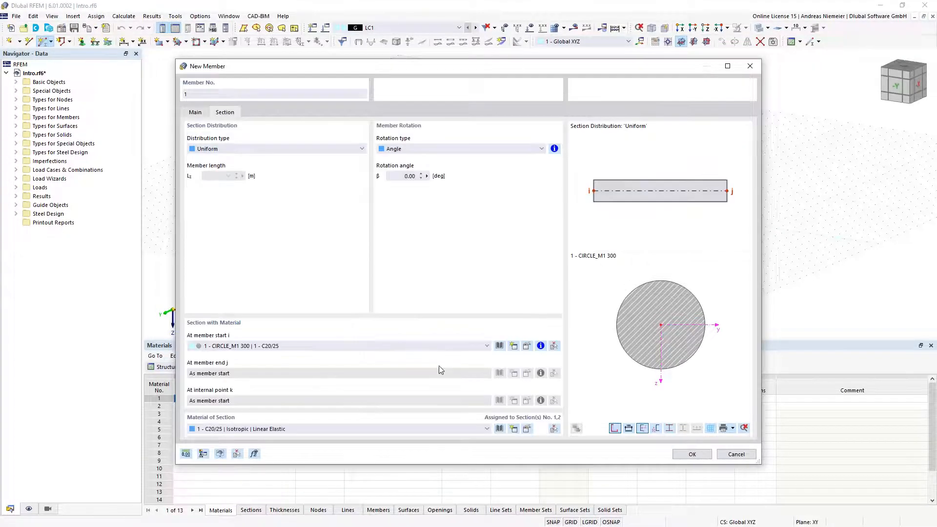
click(499, 345)
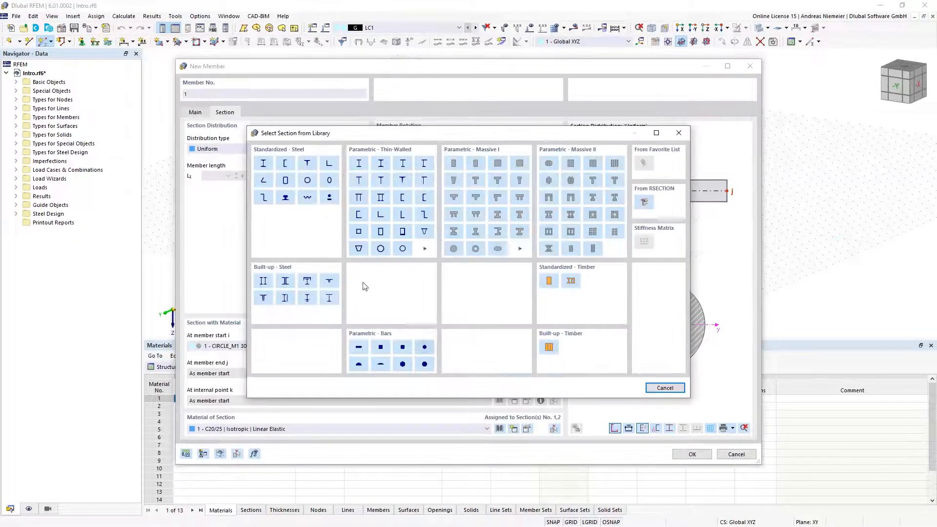
click(263, 163)
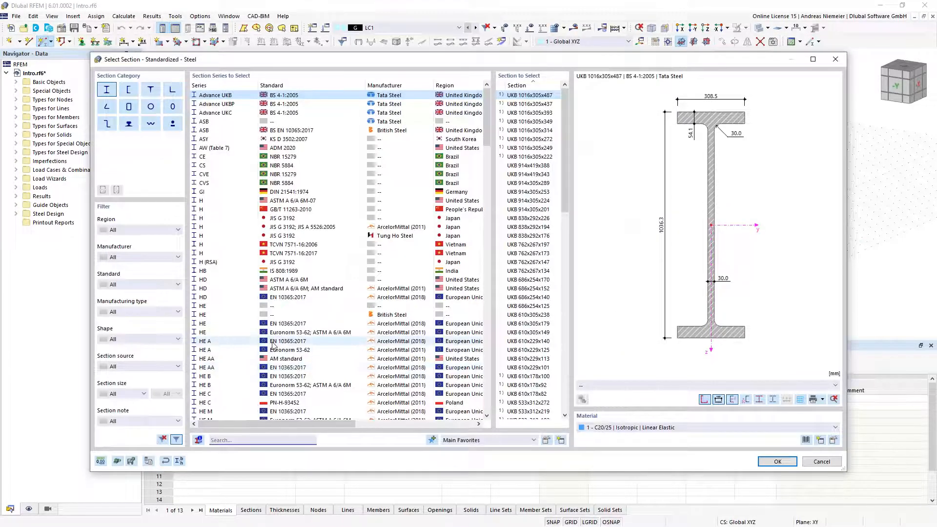
click(222, 342)
click(531, 140)
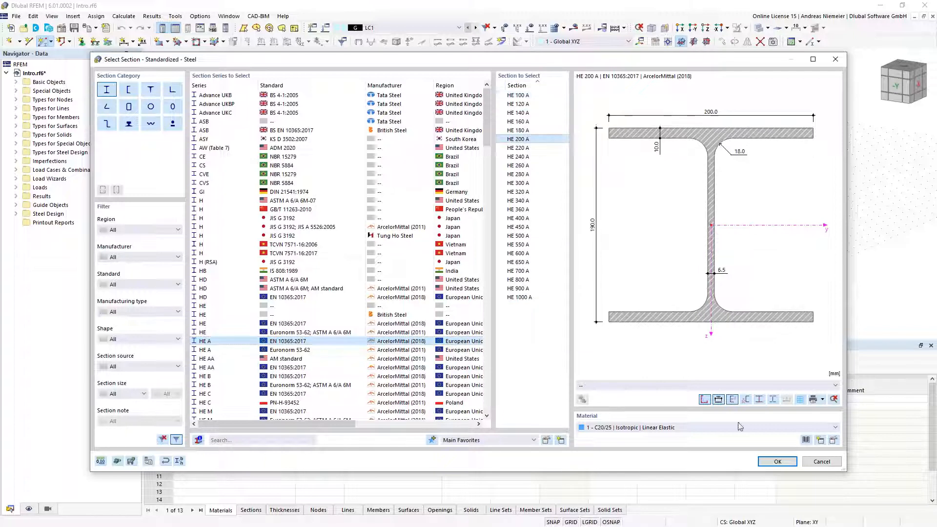
Assign steel S355 from the material library to the HE 200 A section and confirm the new member's properties.
click(804, 440)
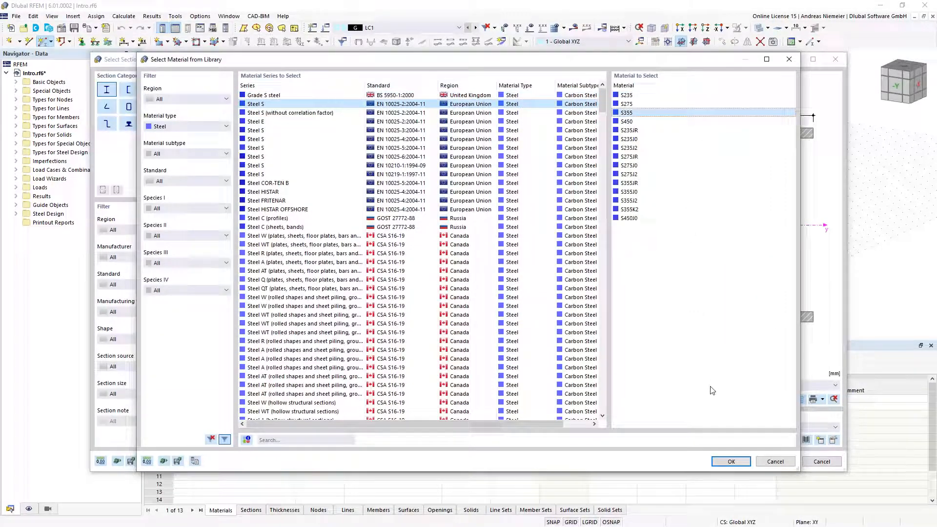
click(728, 463)
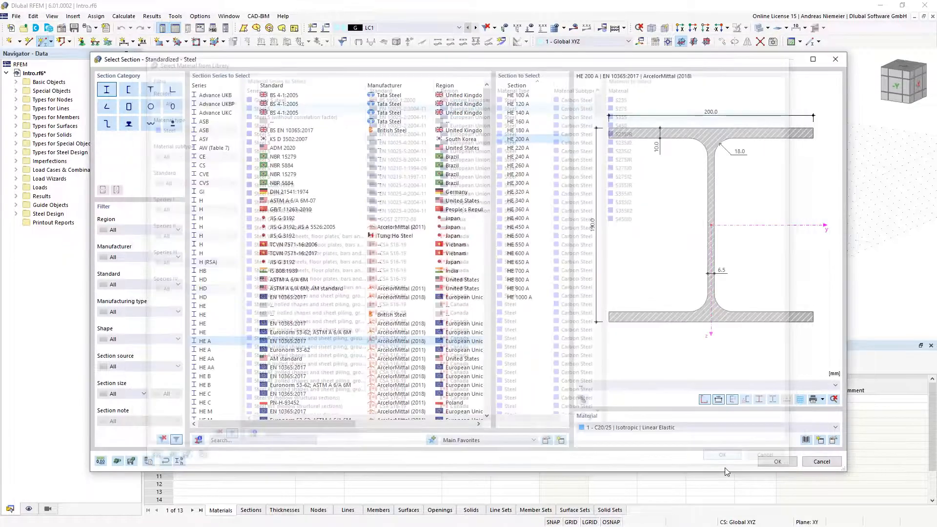
click(777, 461)
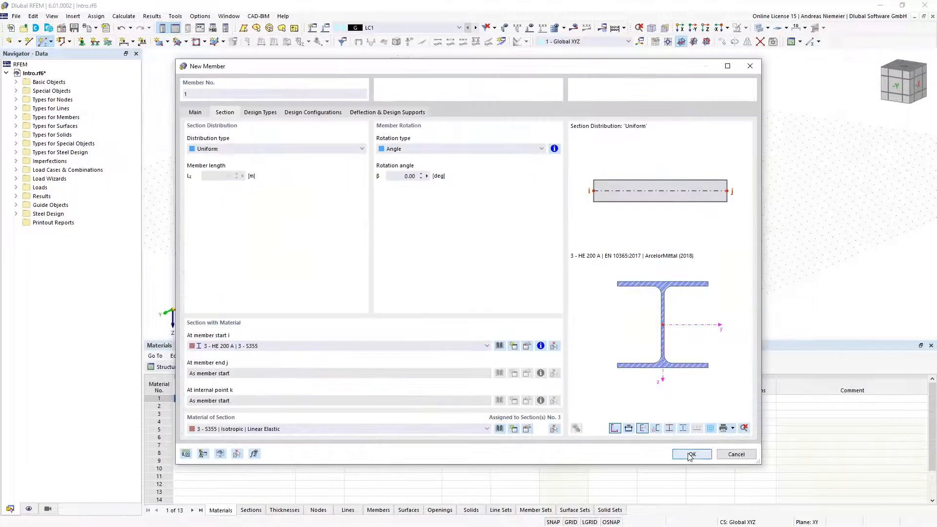
click(688, 453)
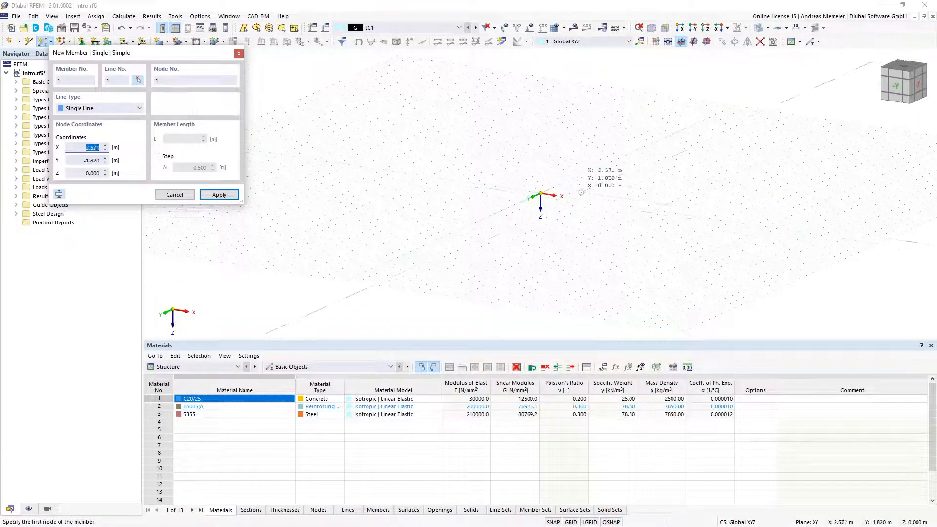
Place the member from the origin along the X axis with a length of 7 m.
scroll(558, 209, up, 3)
click(528, 182)
key(Return)
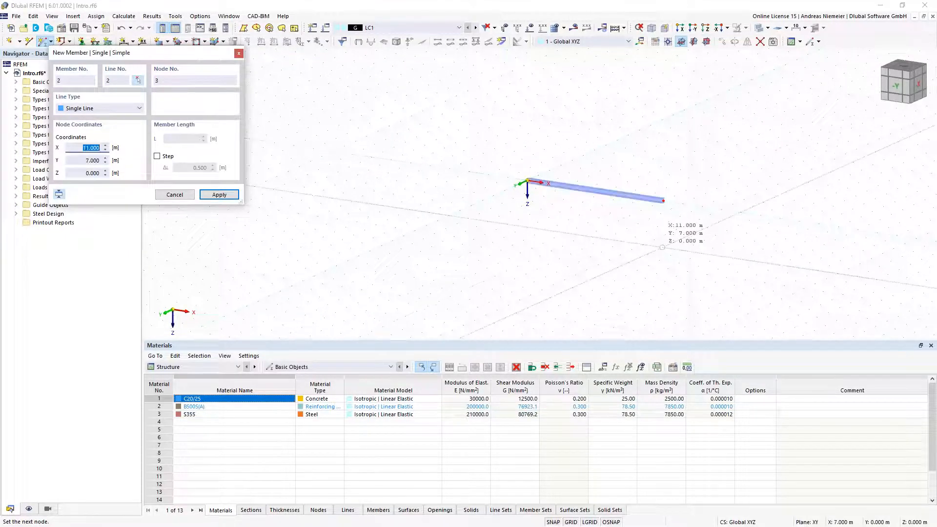
Assign fixed nodal supports to both end nodes of the beam.
middle_drag(657, 221, 500, 236)
scroll(514, 234, up, 5)
middle_drag(328, 229, 393, 250)
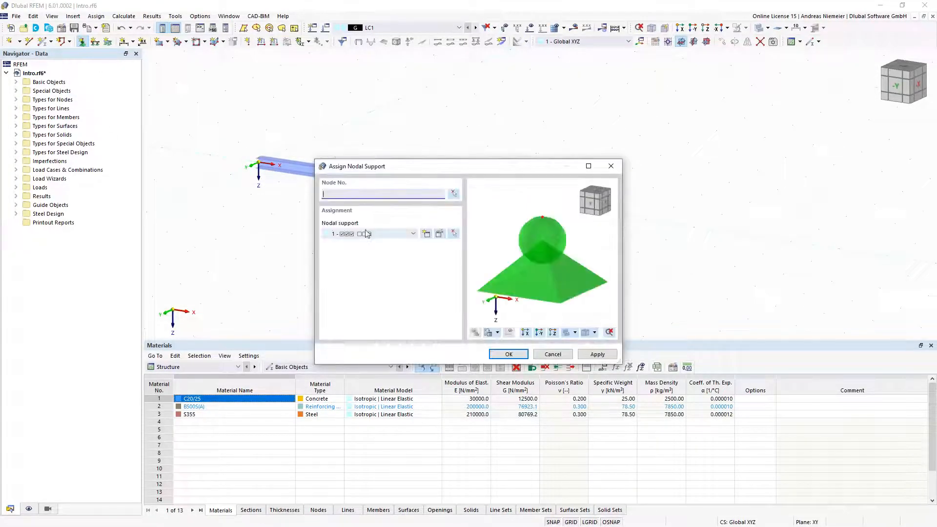
click(413, 238)
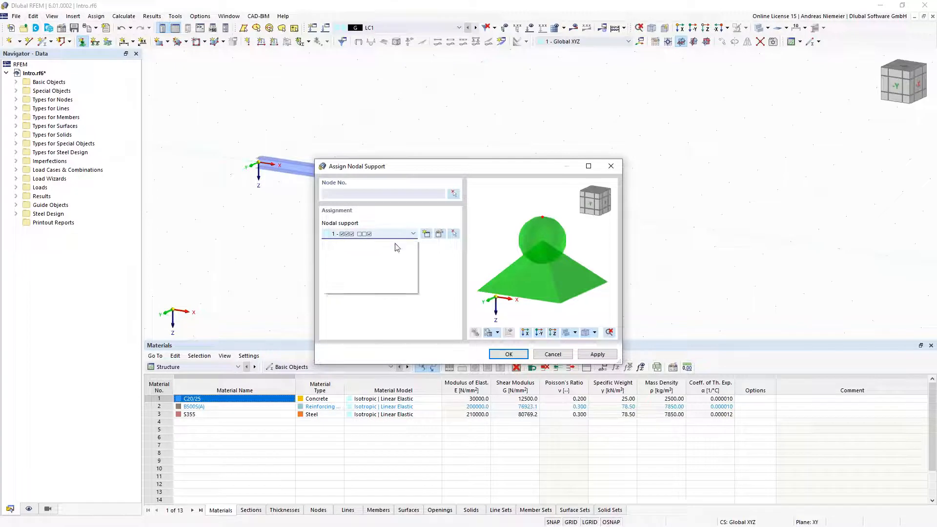
click(366, 250)
click(509, 354)
drag(239, 143, 719, 258)
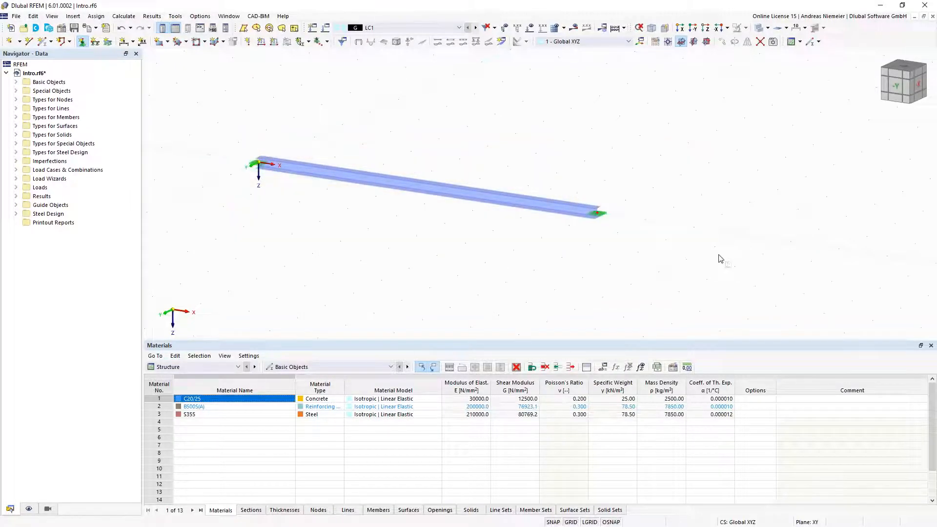
Apply a uniform member load of 10 kN/m in the global Z direction to the beam in load case LC1.
click(274, 42)
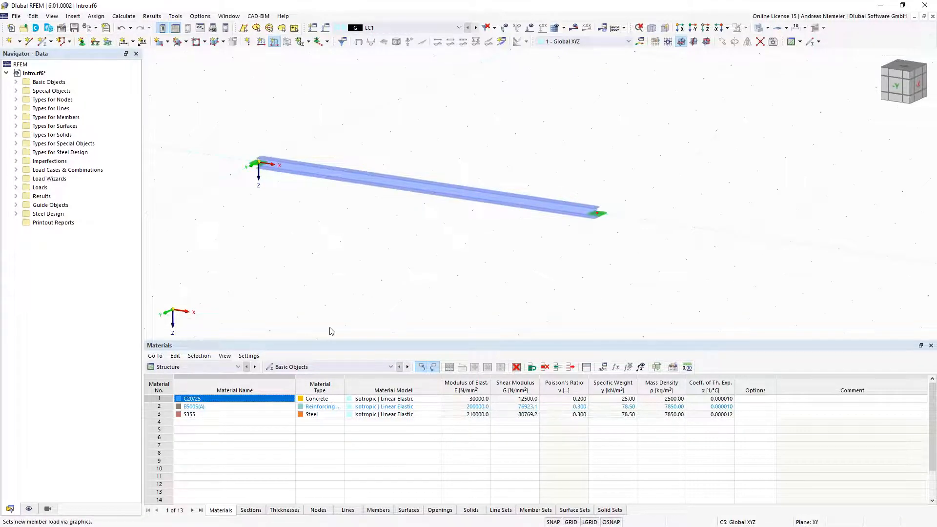
drag(392, 173, 429, 169)
text(10)
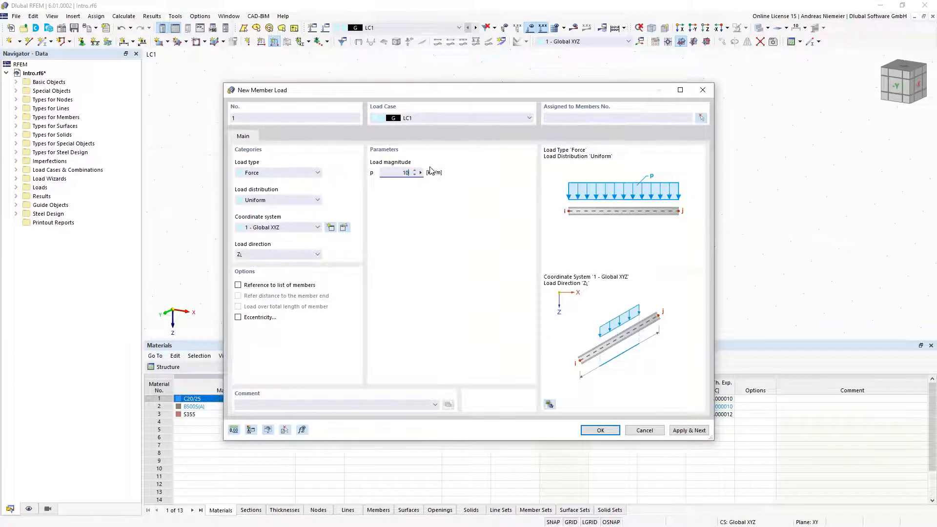
click(601, 430)
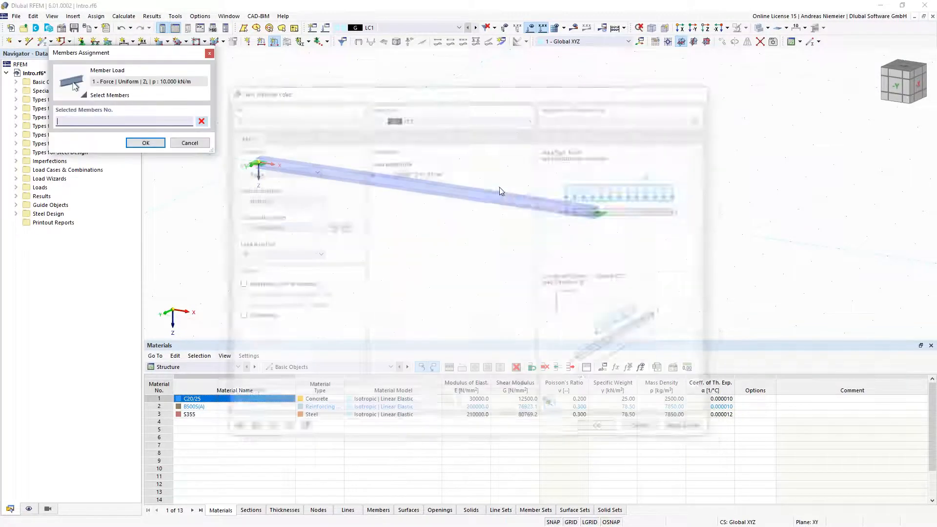
click(145, 143)
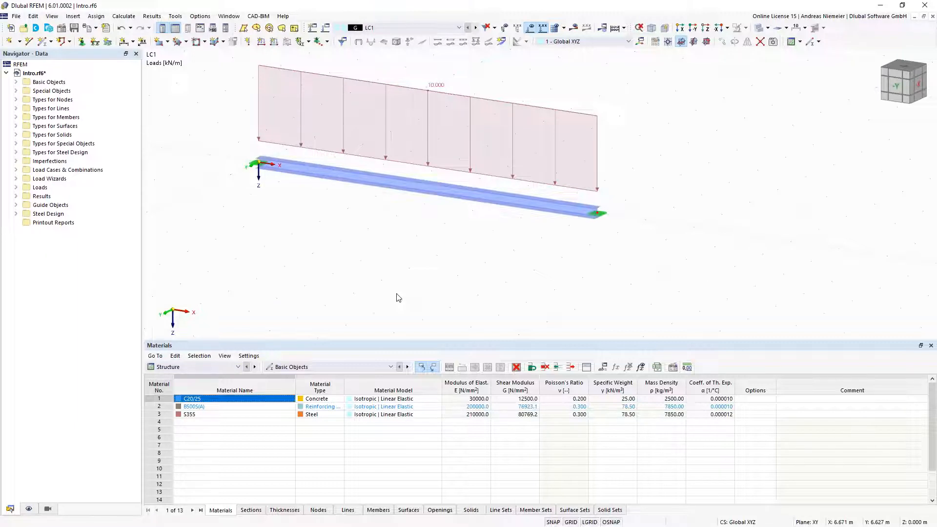
Calculate the model and display the beam's results.
middle_drag(410, 235, 423, 285)
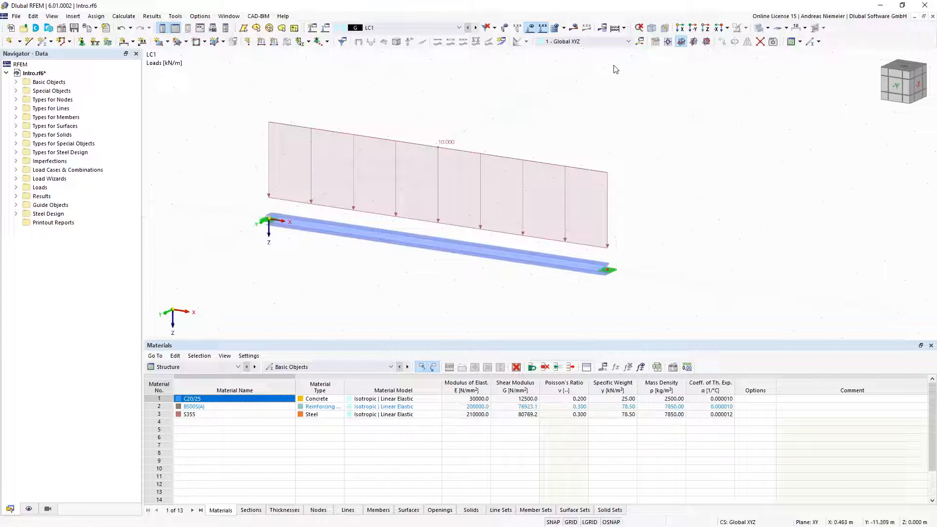
click(616, 33)
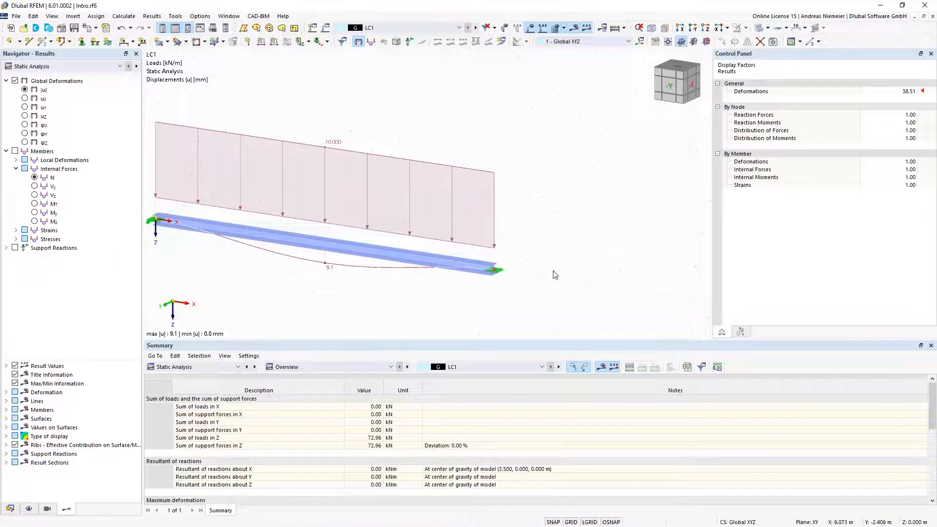
scroll(515, 263, down, 2)
middle_drag(359, 268, 401, 278)
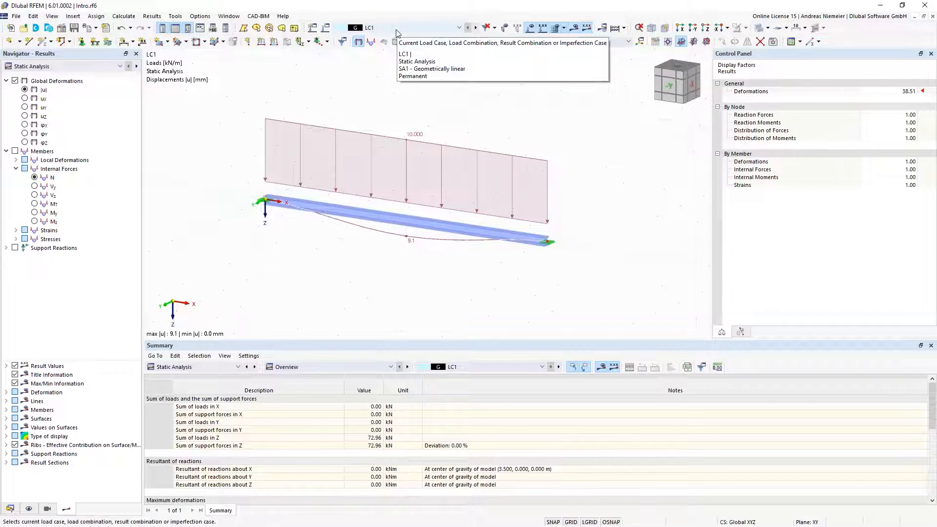
Hide the loads and display the bending moments My on the member in a wireframe model.
click(528, 28)
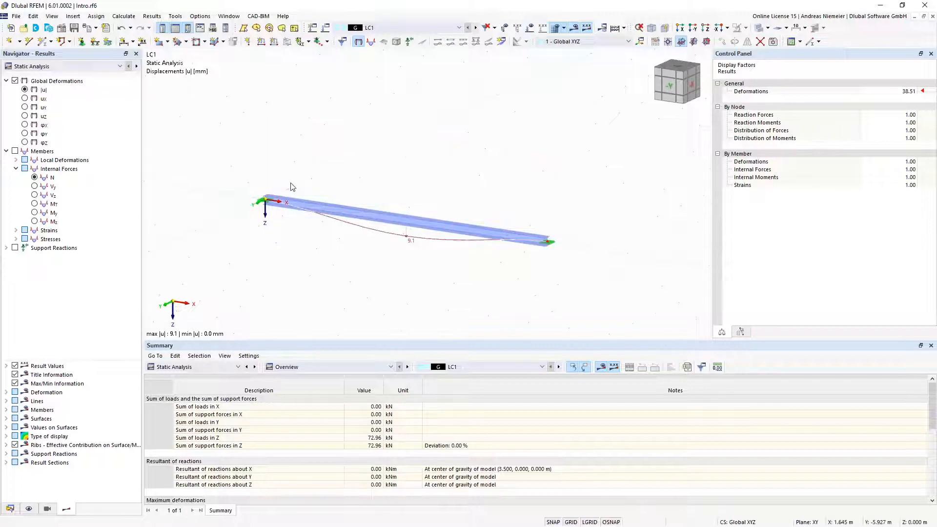
click(34, 213)
click(768, 28)
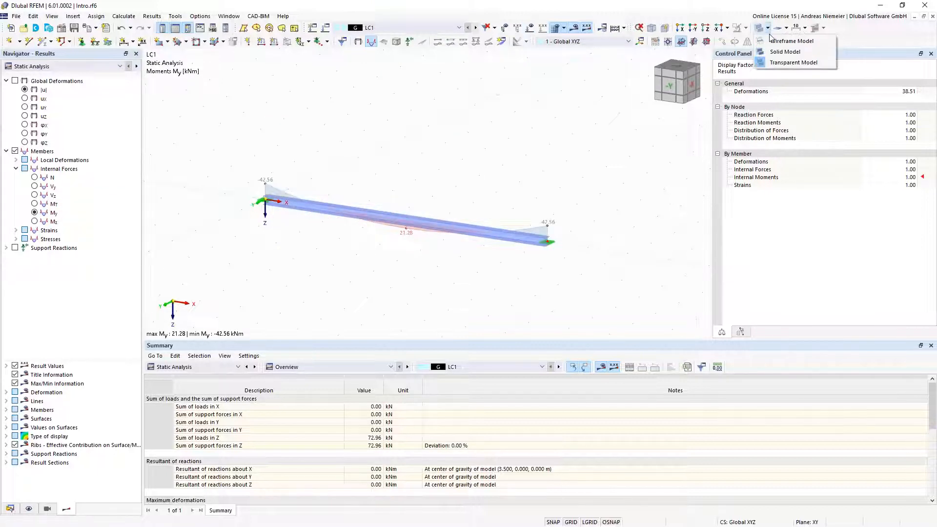
click(773, 41)
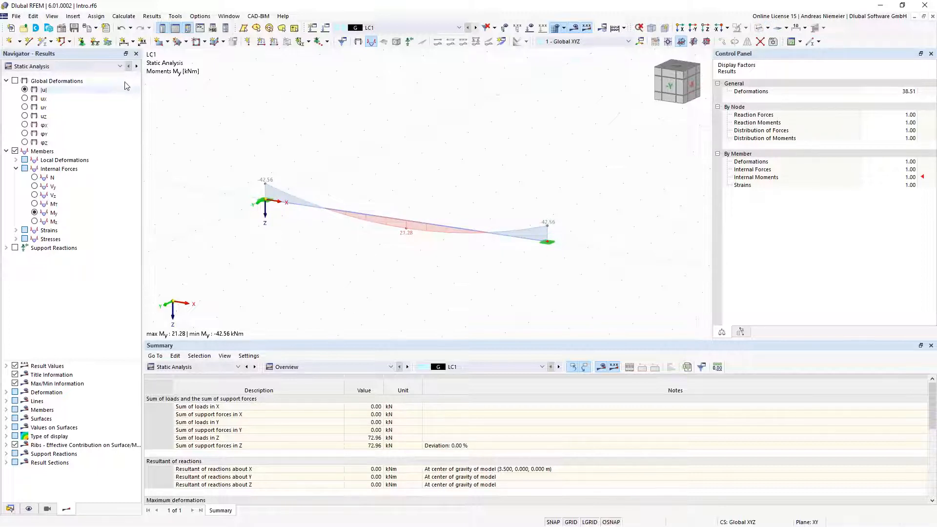
Switch to the steel design results and show the section proof ratios without the ratio envelope.
click(110, 67)
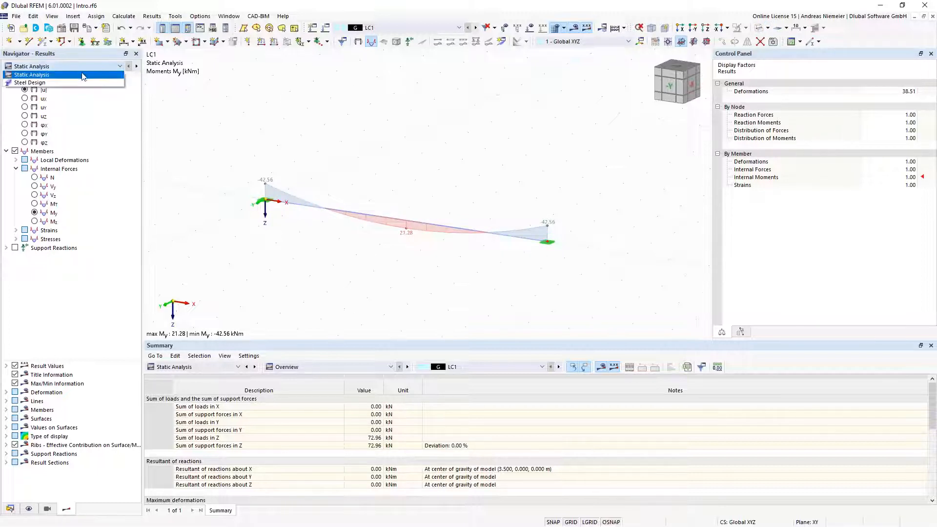
click(36, 83)
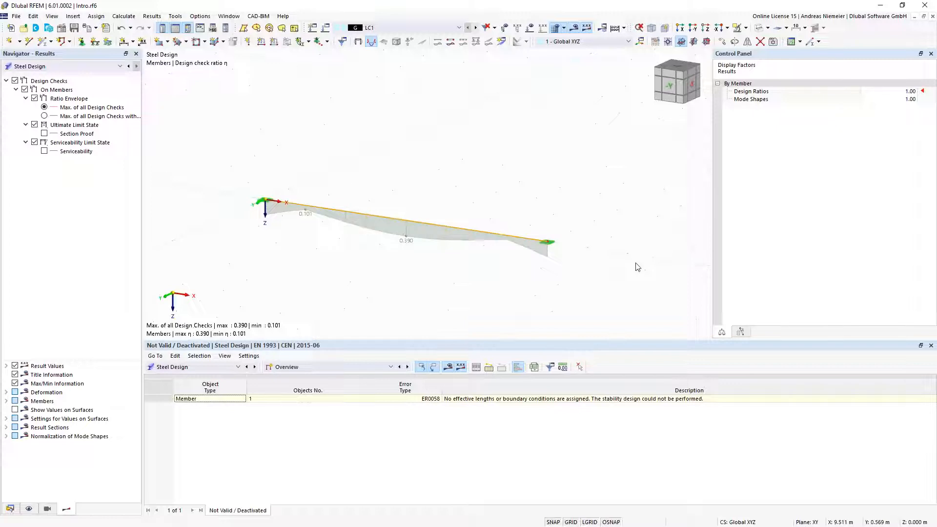
click(34, 99)
click(44, 134)
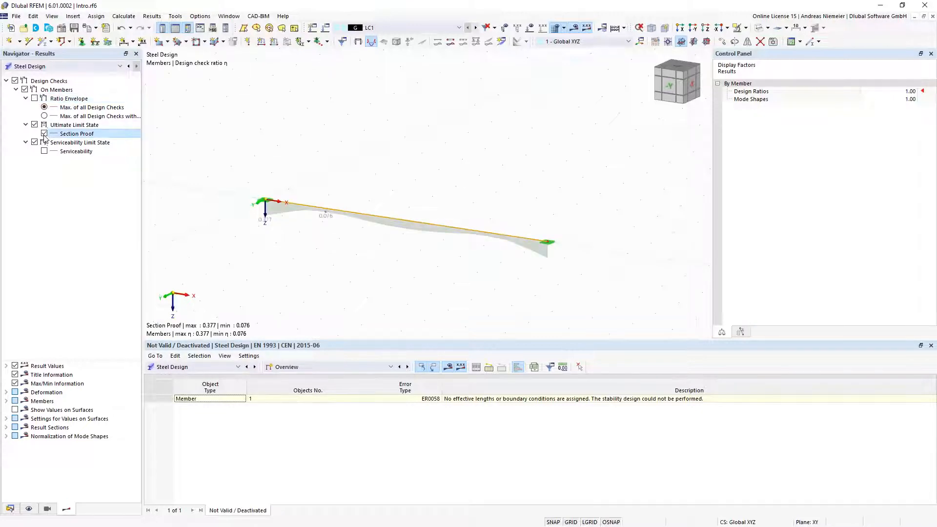
Show the section proof, serviceability and ratio envelope design checks together on the member.
click(44, 134)
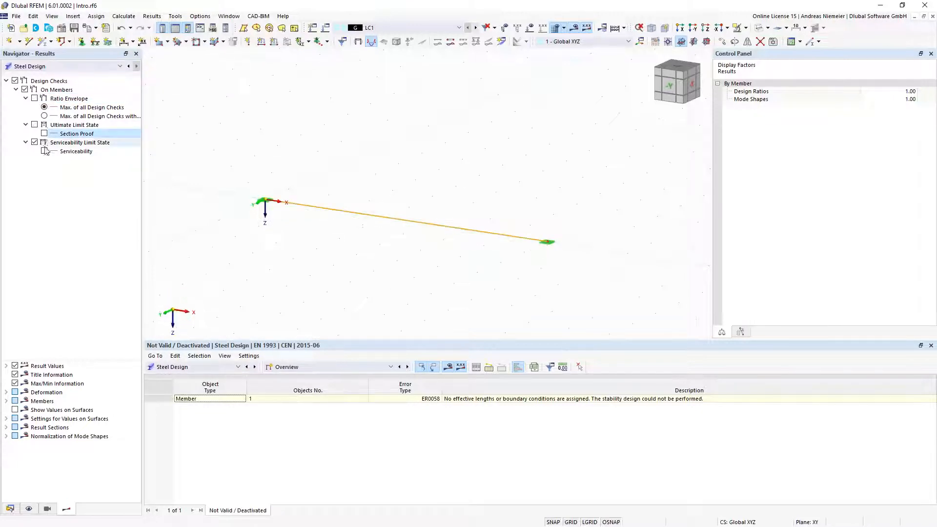
click(44, 152)
click(44, 134)
click(35, 99)
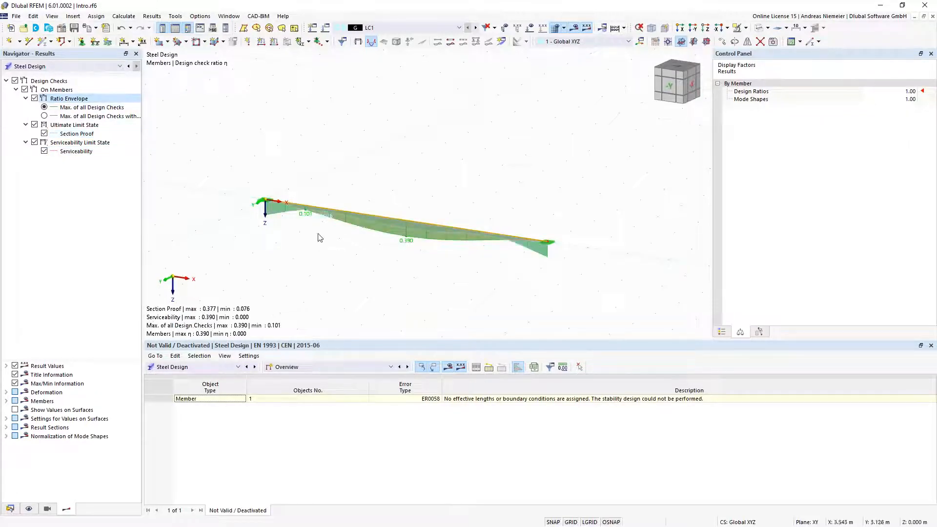
scroll(315, 232, up, 2)
scroll(550, 282, down, 2)
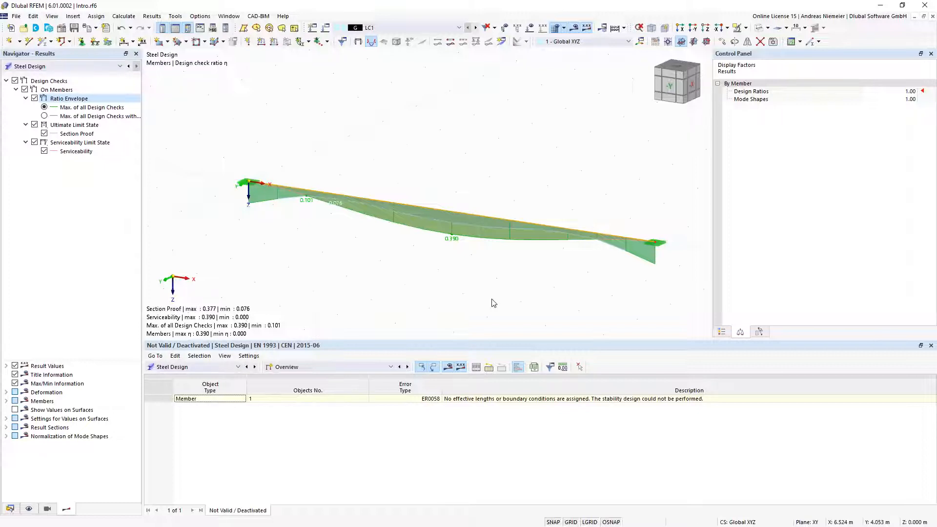
Examine the members' design ratios by design situation, loading and member, and select the section proof for bending about the y-axis.
click(352, 367)
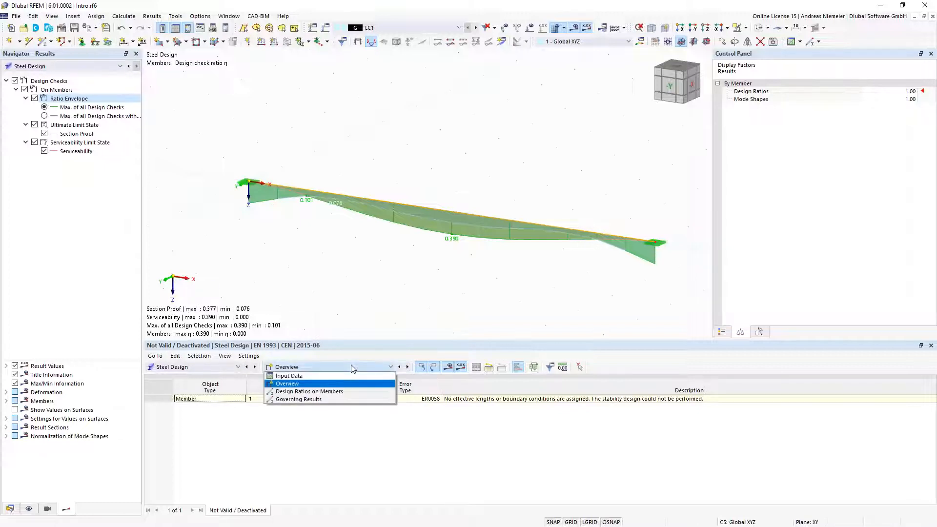
click(349, 392)
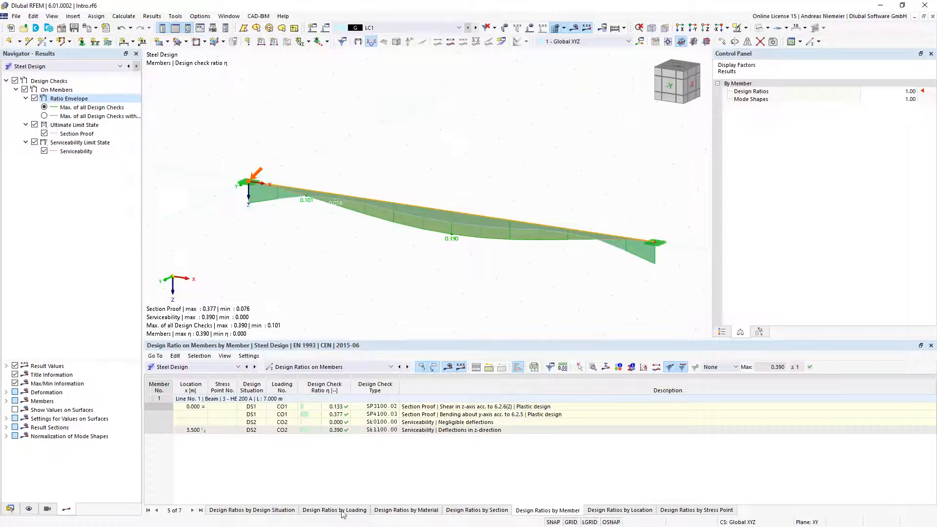
click(250, 511)
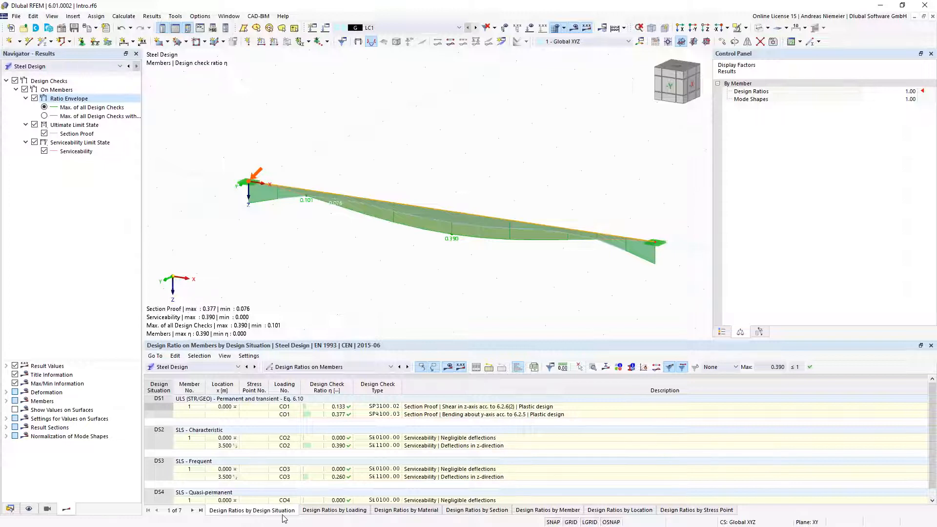
click(349, 512)
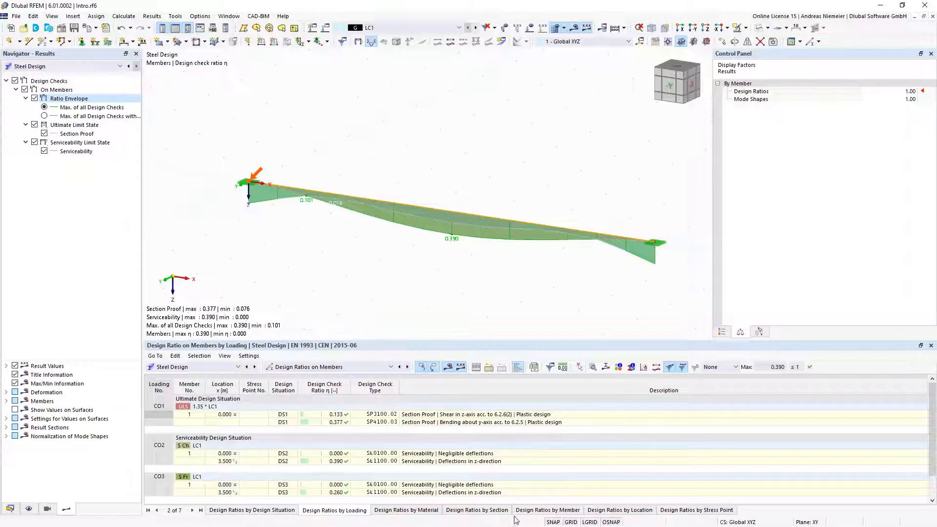
click(548, 513)
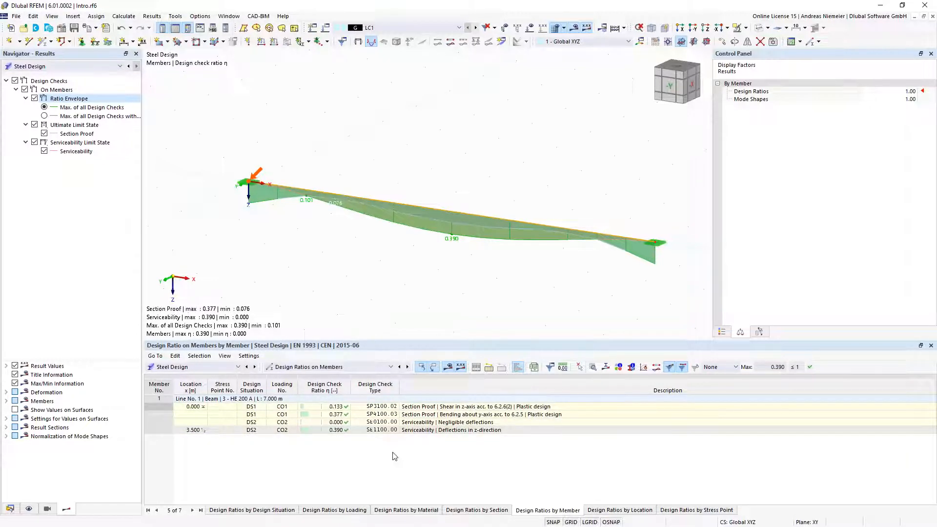
click(416, 415)
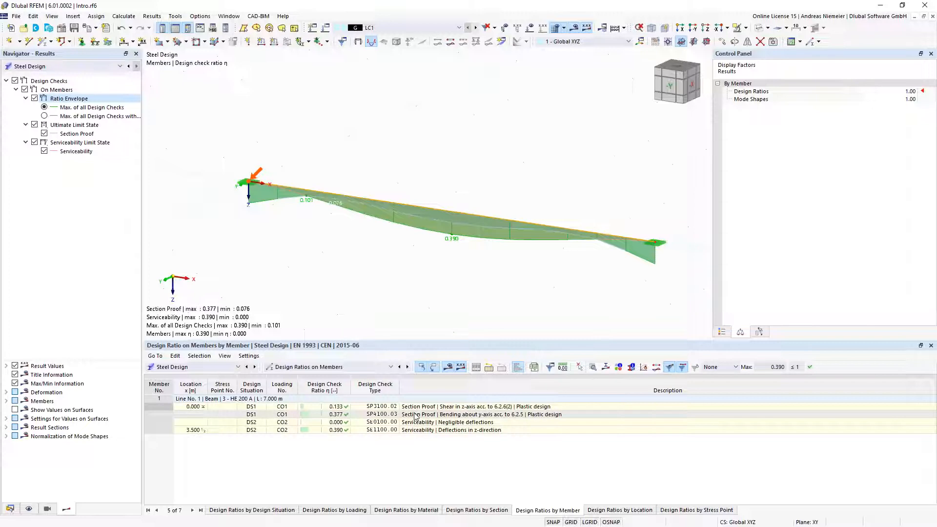
Open the design check details for bending about the y-axis and examine the section properties and section classification.
click(593, 367)
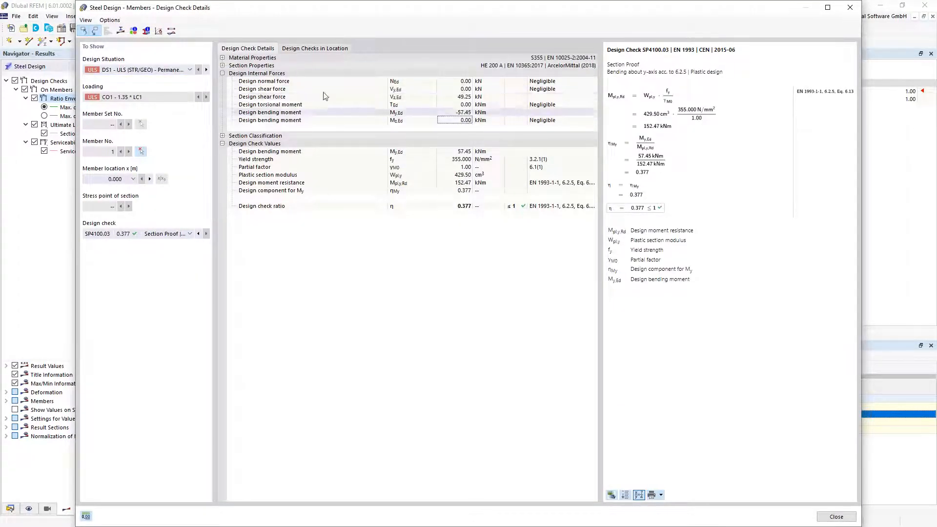
click(222, 65)
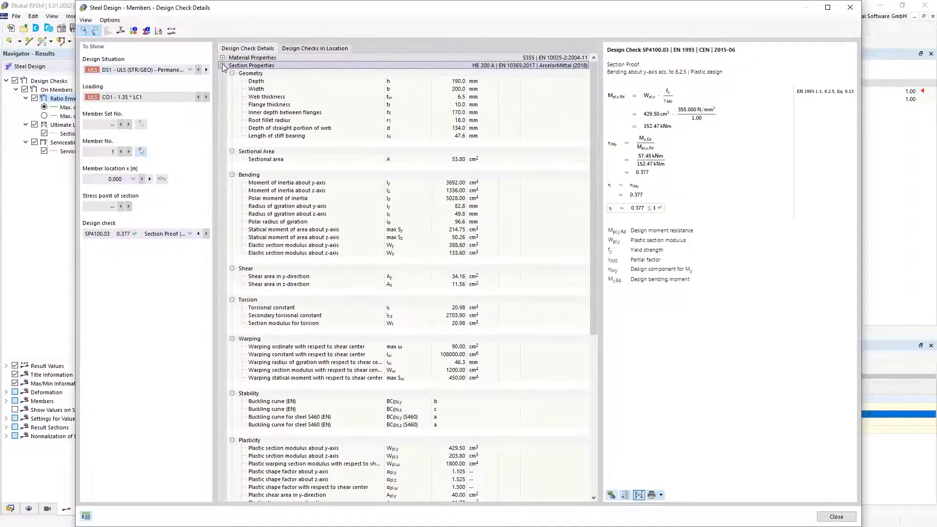
click(222, 65)
click(223, 136)
click(222, 135)
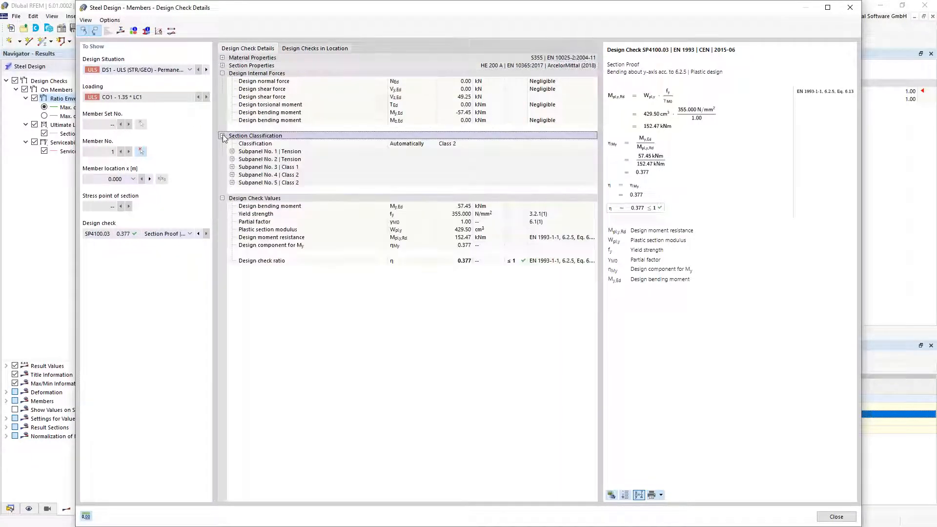
click(222, 136)
Trace the yield strength, design moment resistance and design check ratio in the bending check formulas and symbol legend.
click(455, 159)
click(453, 182)
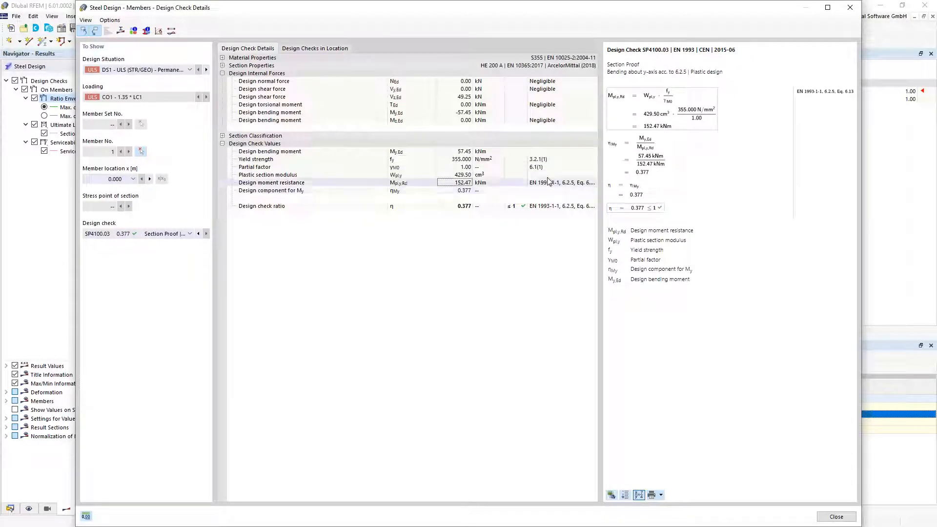
click(466, 207)
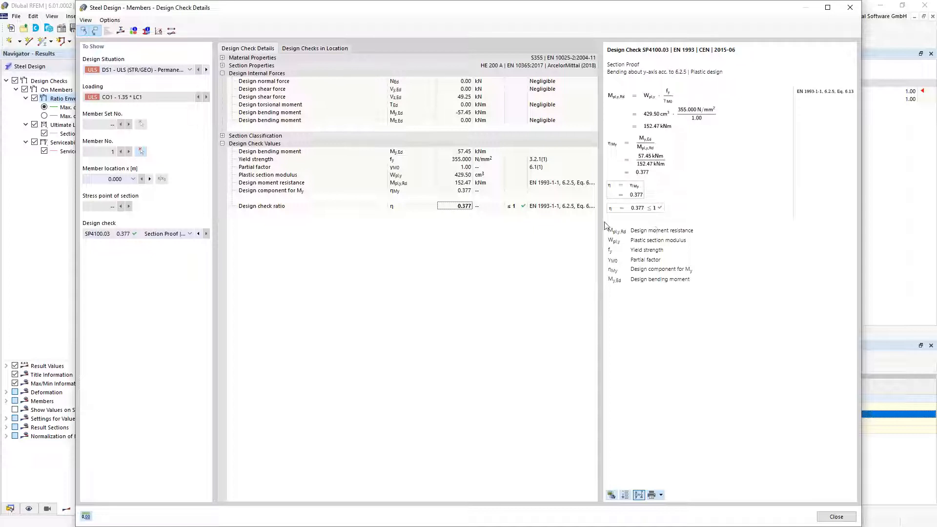
drag(616, 234, 618, 280)
click(646, 280)
click(639, 496)
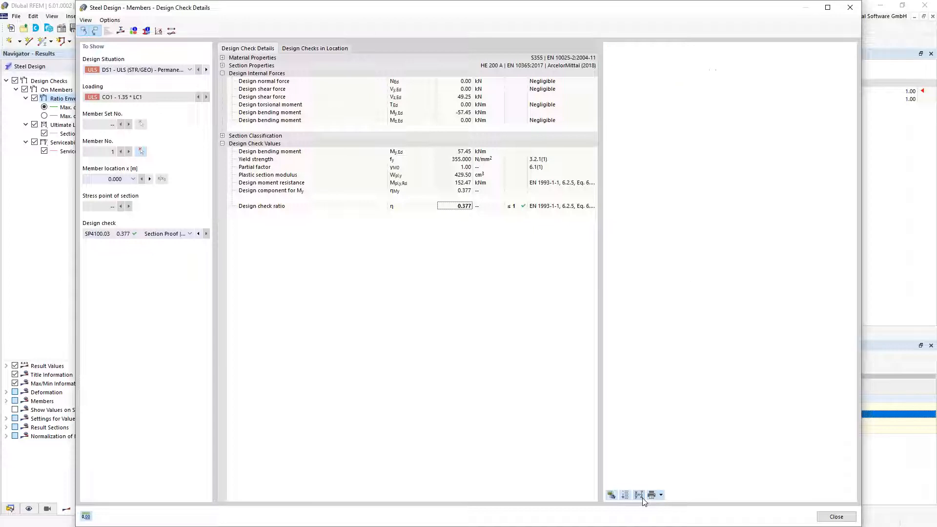
click(643, 498)
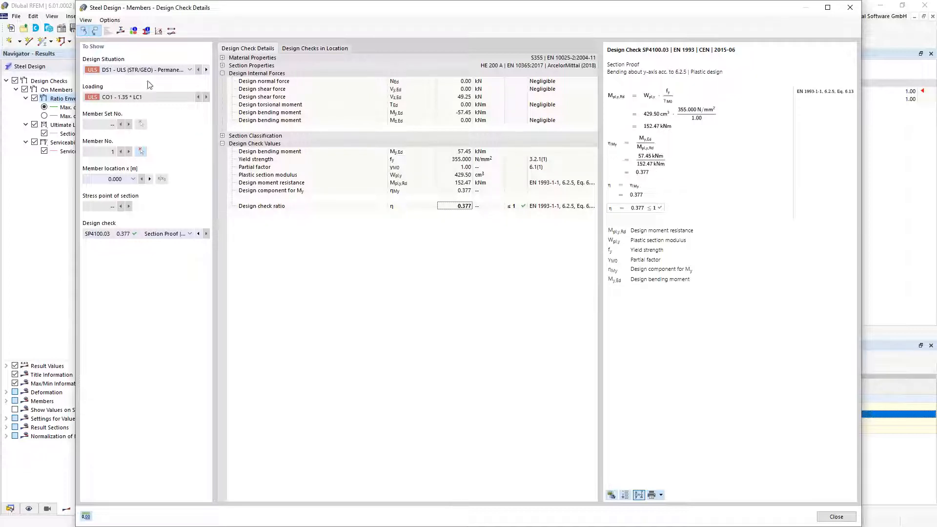
Examine the section diagrams for the design ratio, the bending normal stress and the shear stress due to shear force in the local z-axis.
click(121, 30)
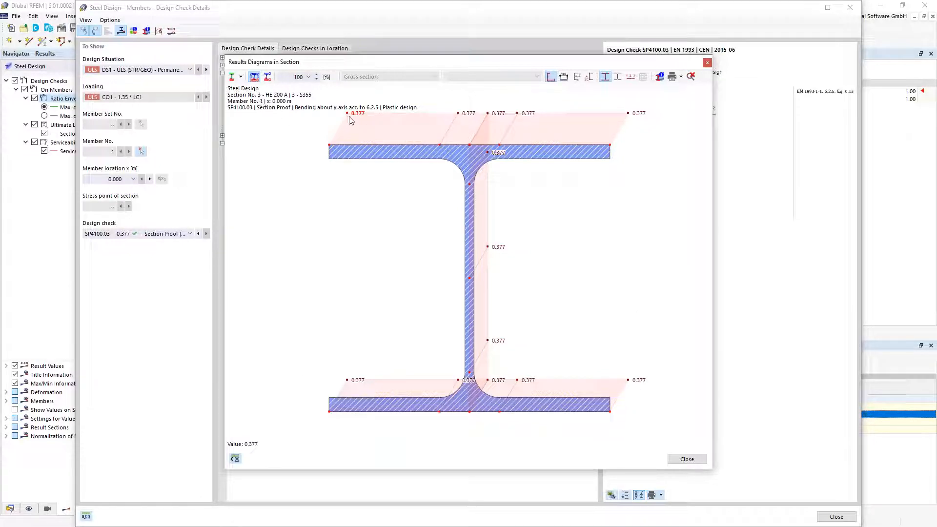
click(240, 77)
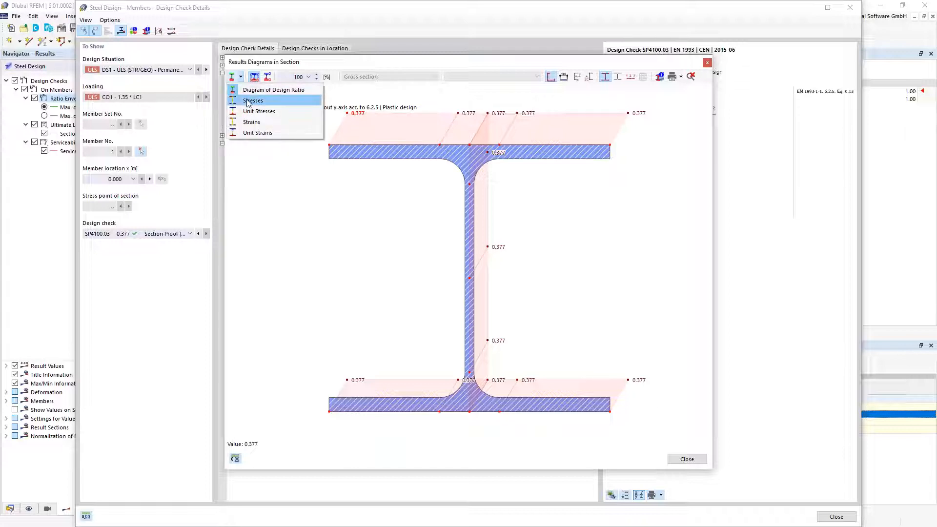
click(247, 100)
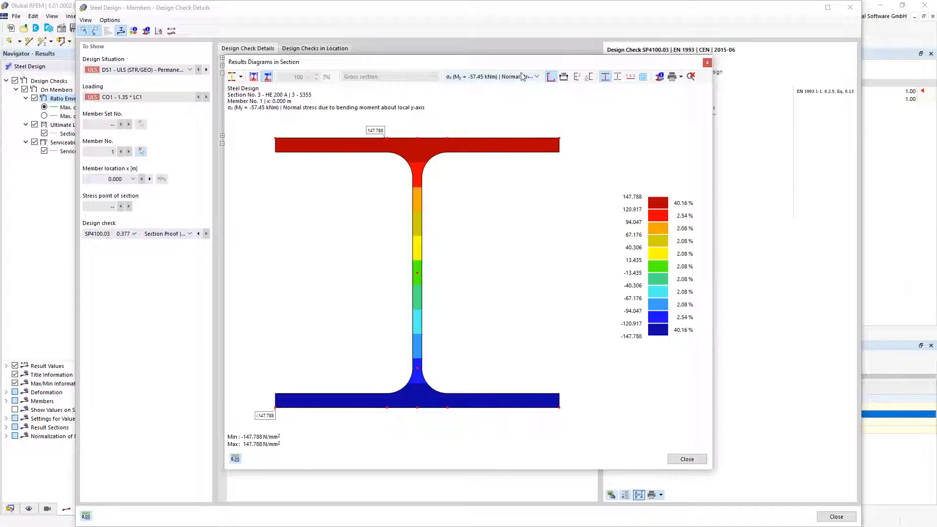
click(536, 76)
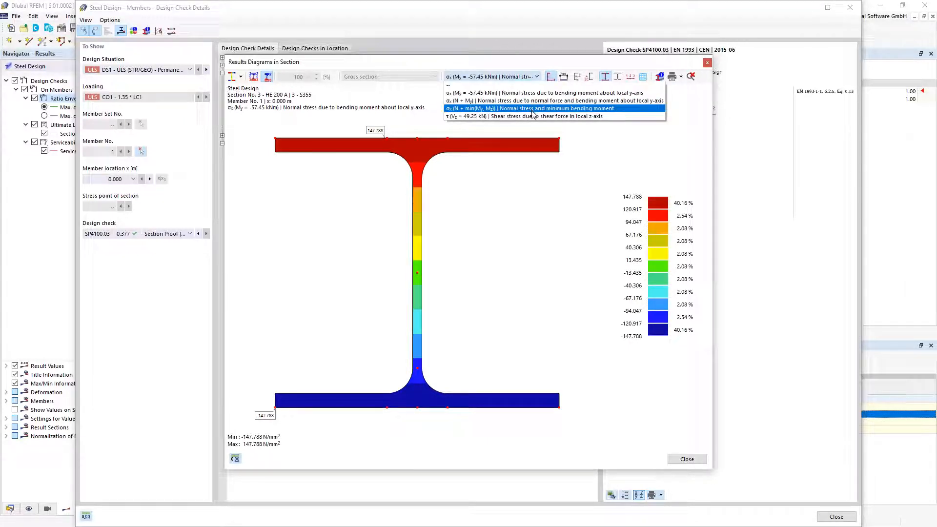
click(533, 117)
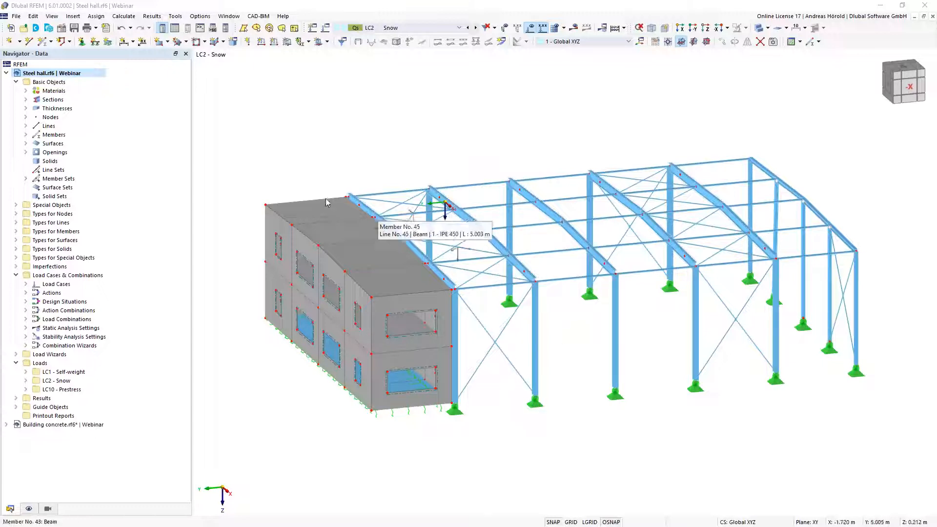
Open the Steel hall model's base data location parameters and find the site on the load zone map by its street address.
click(61, 28)
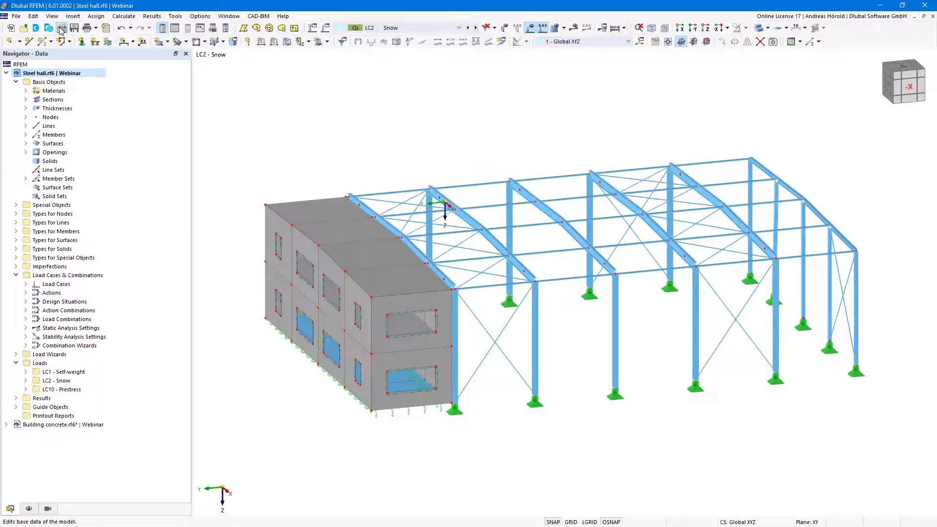
click(61, 29)
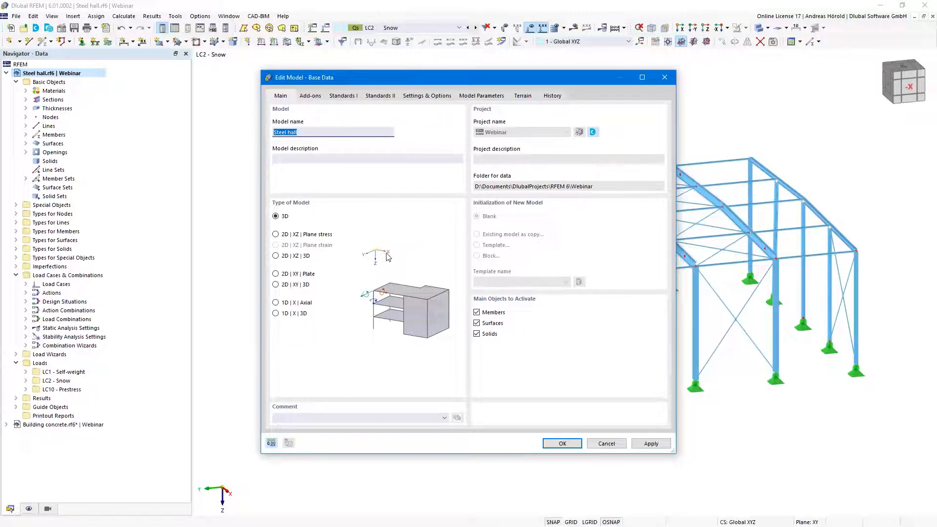
click(480, 96)
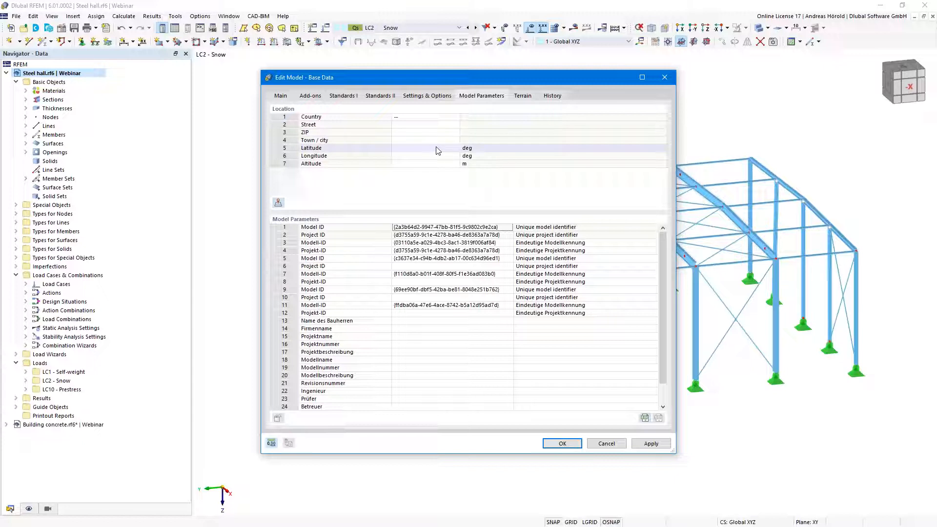
click(456, 119)
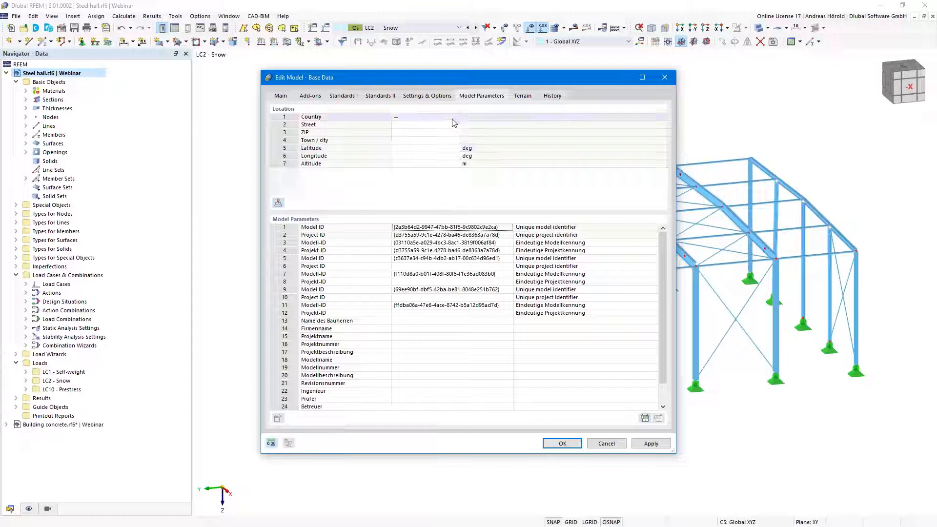
click(456, 118)
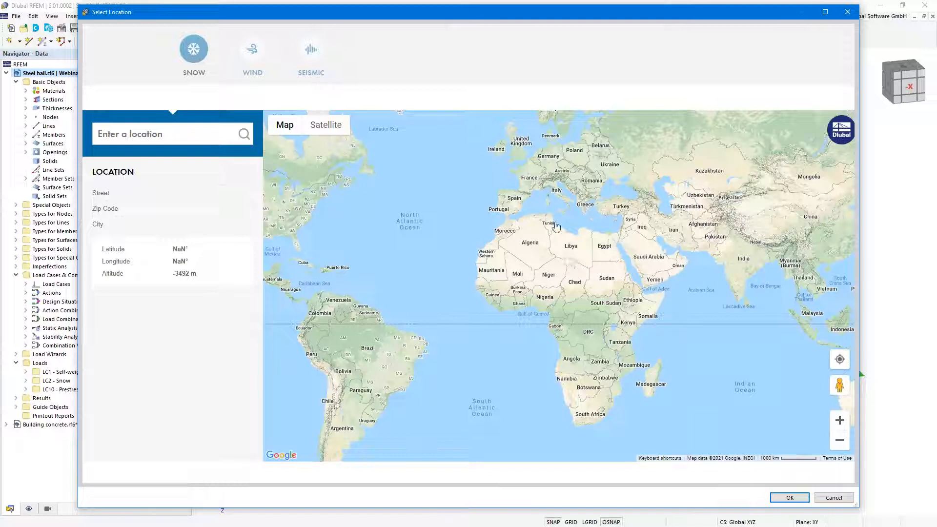
click(140, 134)
text(Am Zellweg)
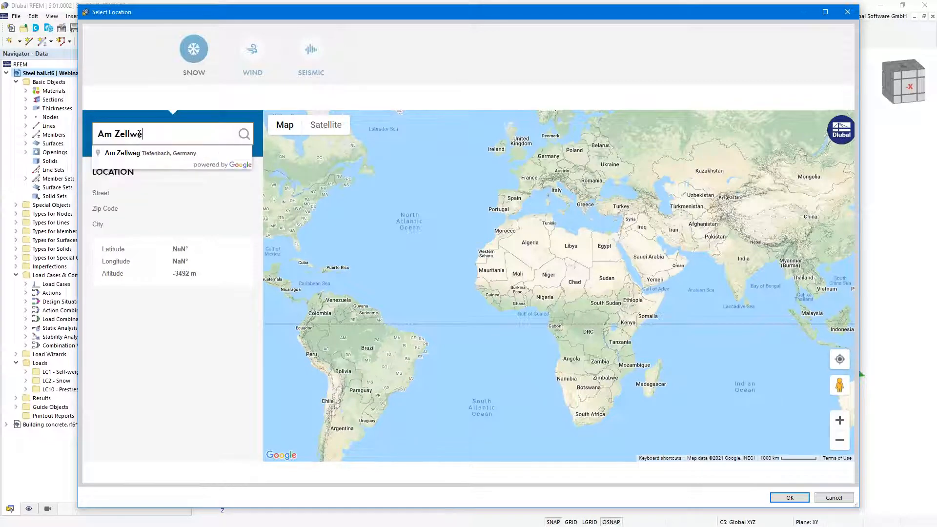
text( 2)
click(166, 153)
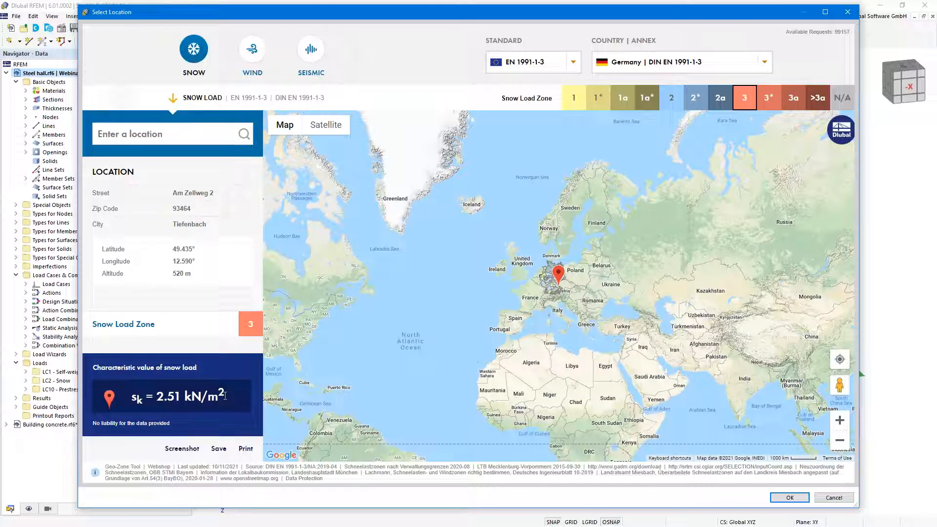
Review the wind and seismic load zones for the site, apply the location to the model and accept the base data.
click(253, 51)
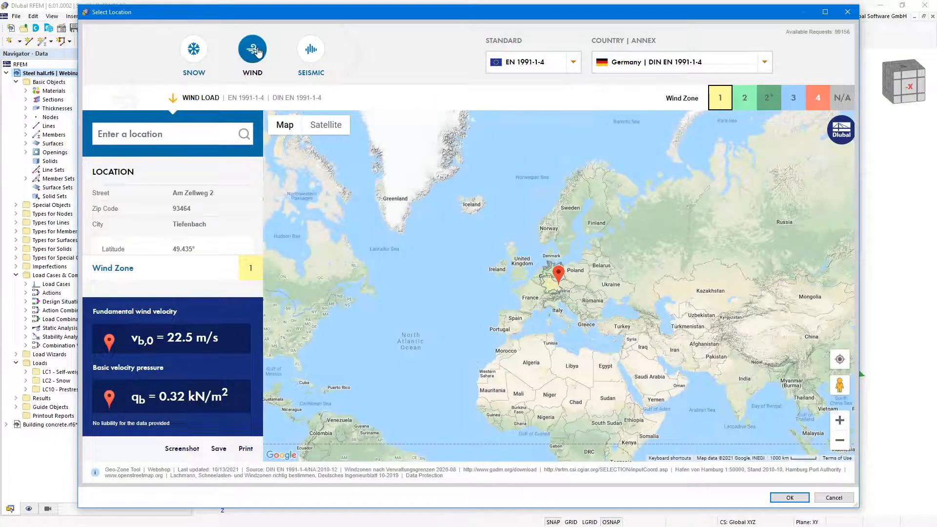
click(314, 54)
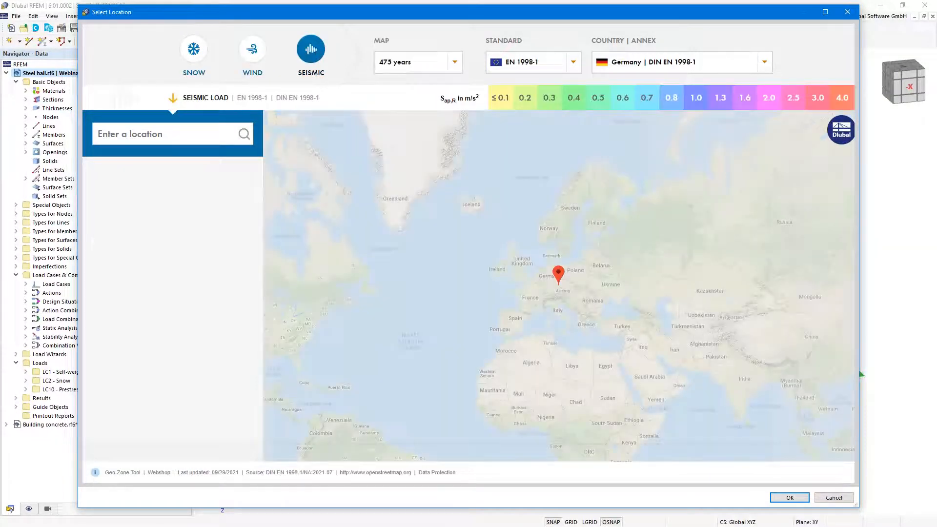
click(788, 498)
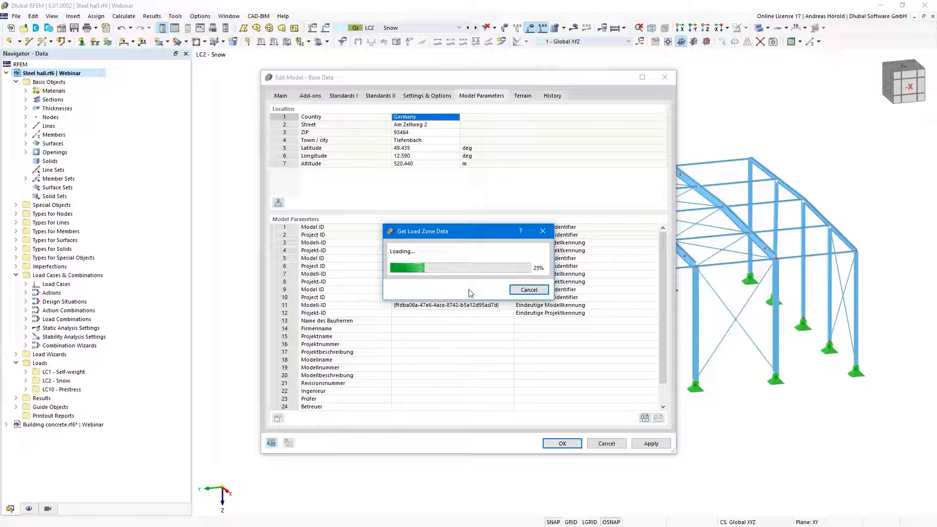
click(527, 291)
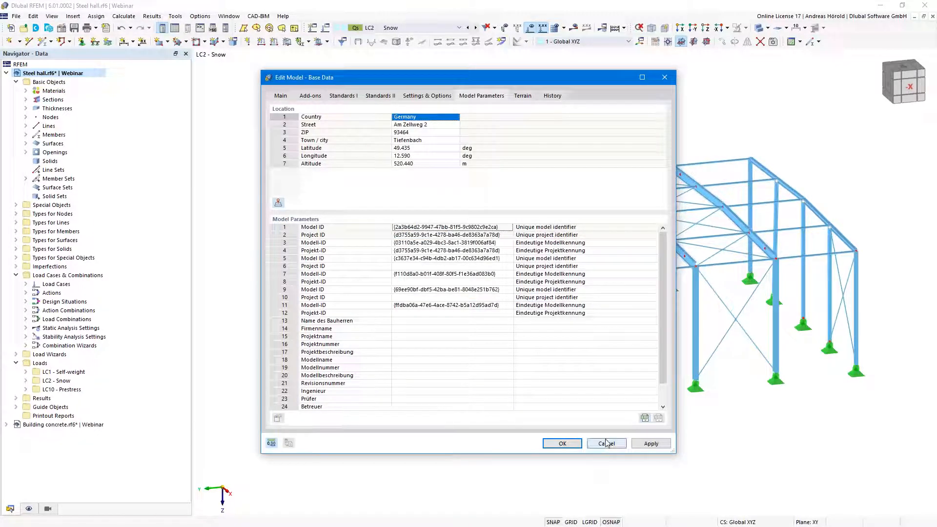
click(563, 443)
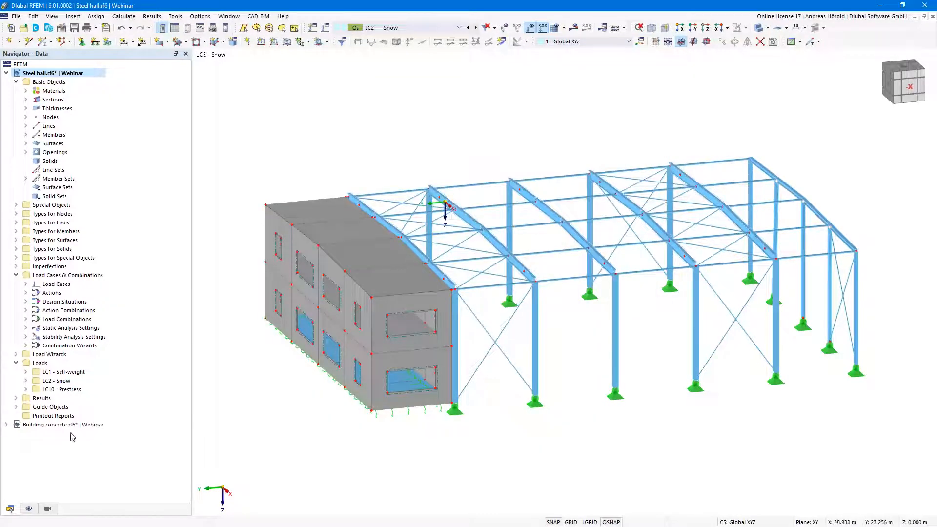
Switch to the Building concrete model and display load case LC5 - Wind with the open column facade in view.
click(44, 426)
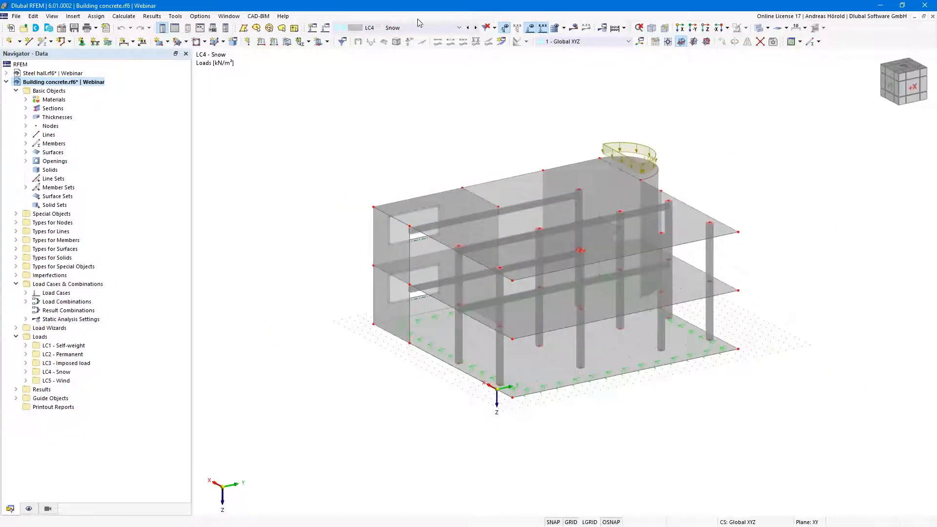
click(475, 28)
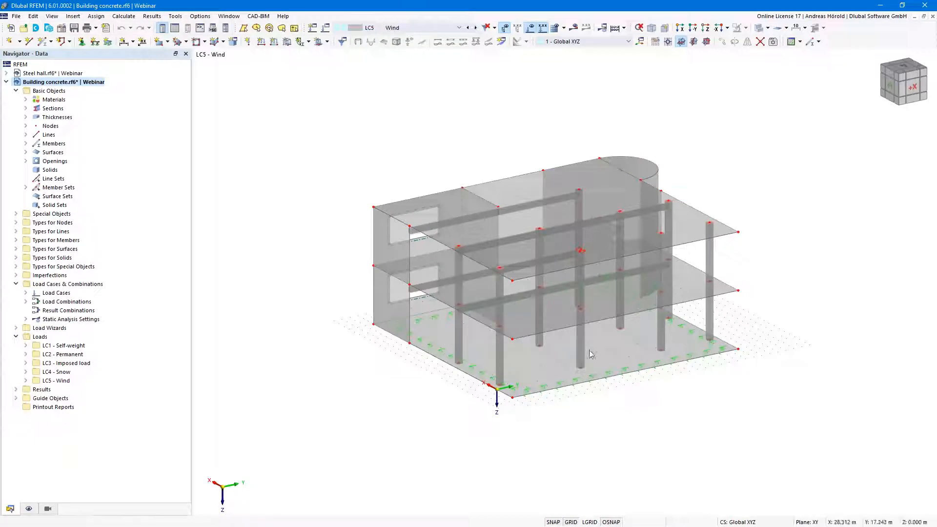
scroll(635, 390, up, 3)
scroll(635, 440, up, 3)
scroll(429, 239, down, 3)
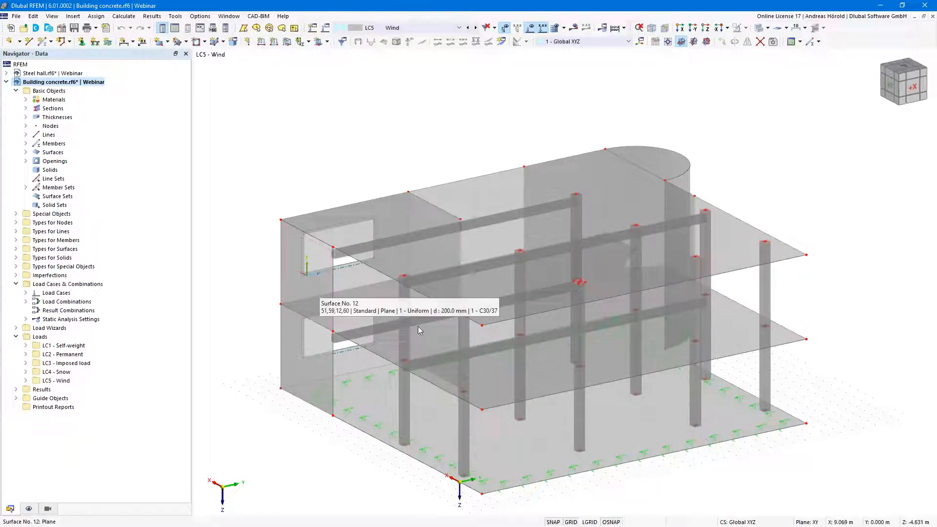
mouse_move(654, 452)
middle_down()
mouse_move(616, 480)
mouse_move(665, 447)
middle_up()
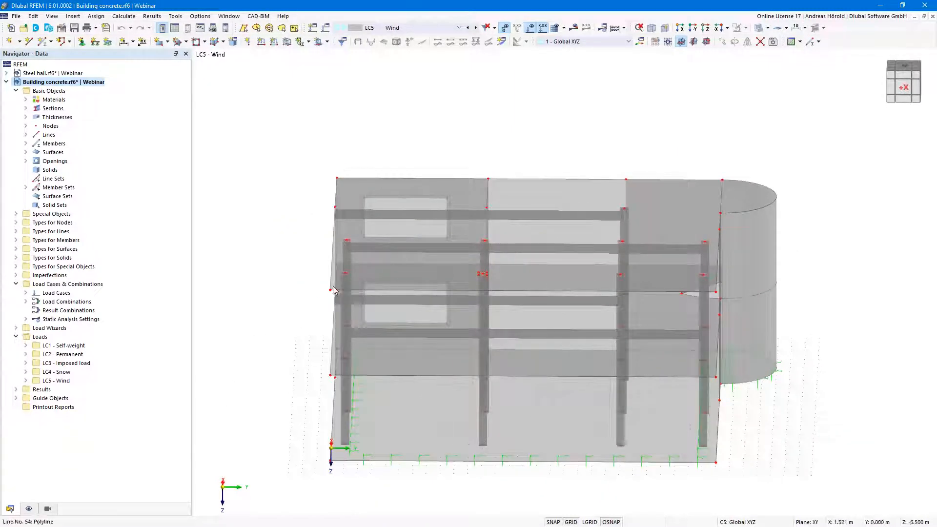
ctrl+middle_drag(329, 433, 308, 444)
ctrl+middle_drag(658, 499, 690, 447)
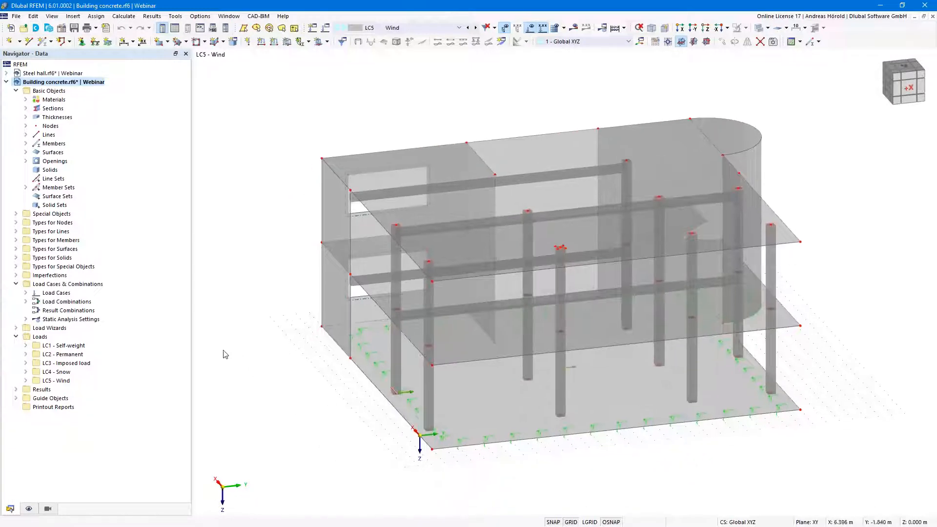
Set up a new rectangular surface with stiffness type Load Transfer, transferring loads in both directions and without a surface weight.
click(159, 44)
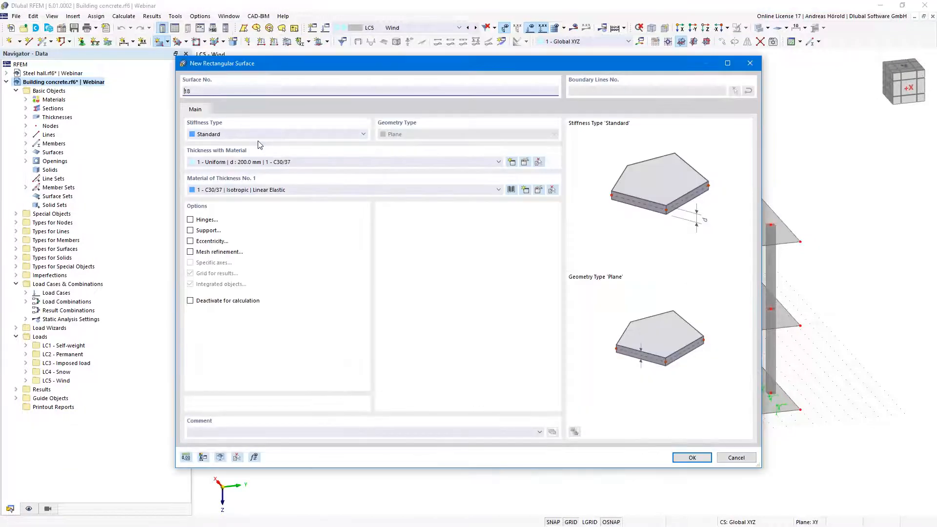
click(268, 135)
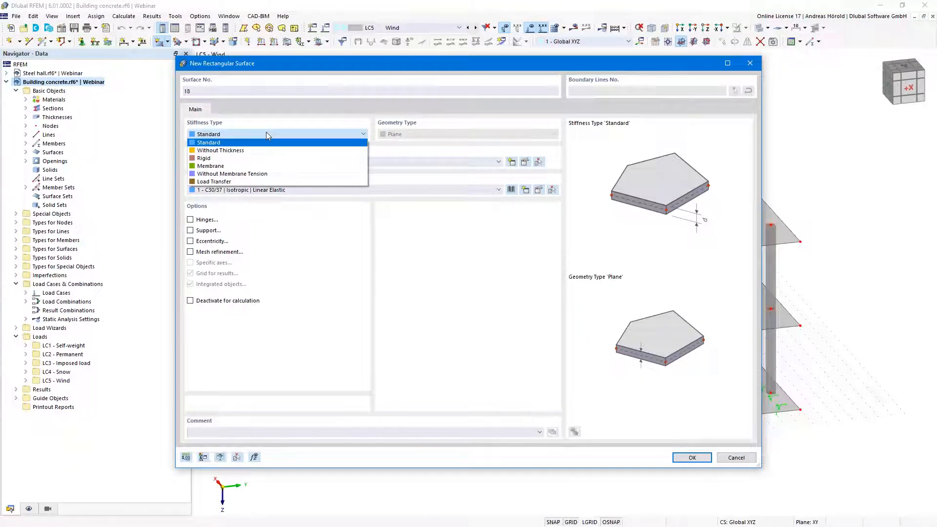
click(268, 184)
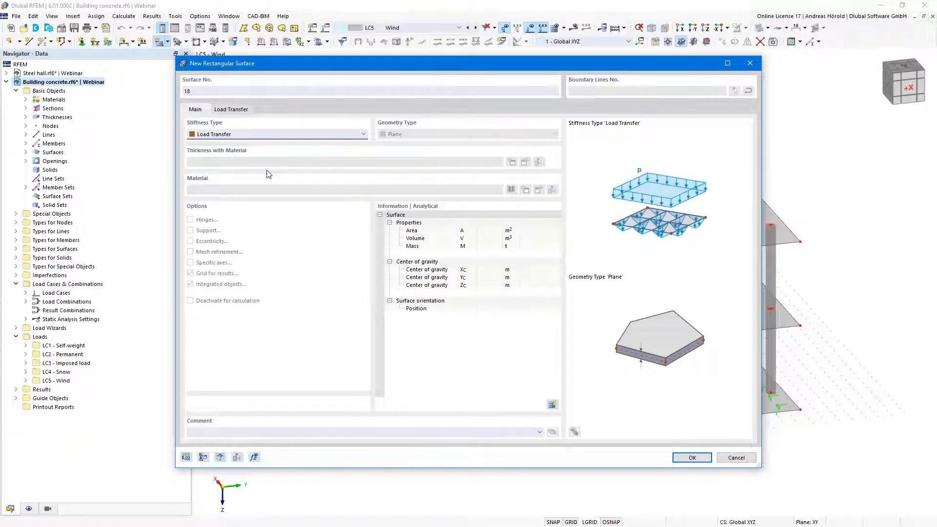
click(226, 112)
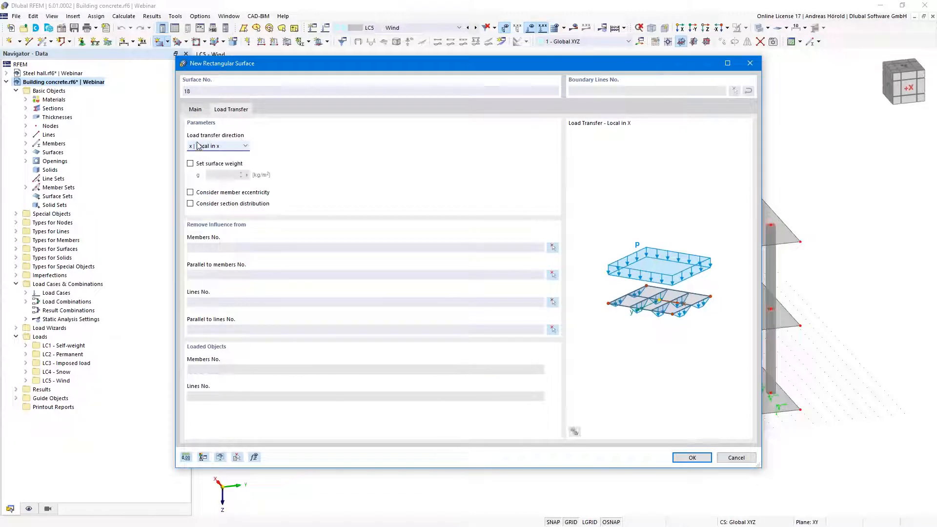
click(232, 148)
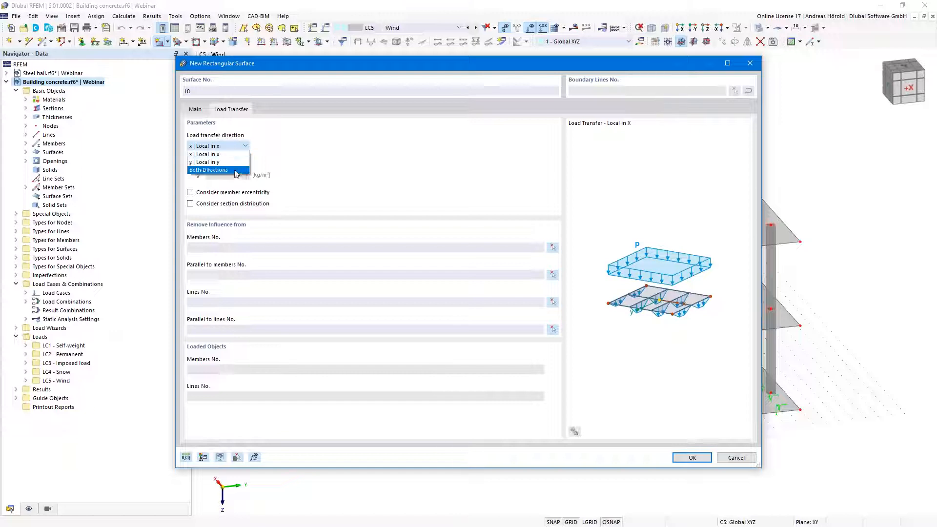
click(235, 169)
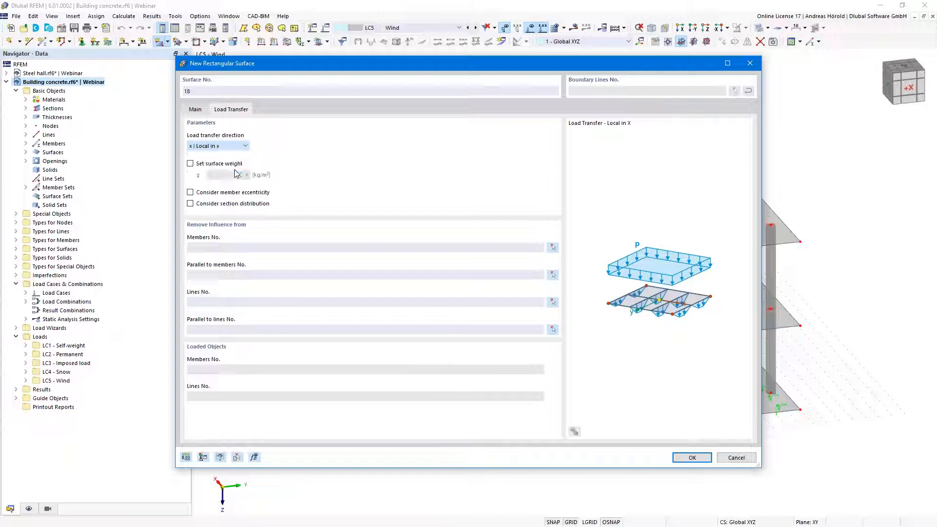
click(191, 167)
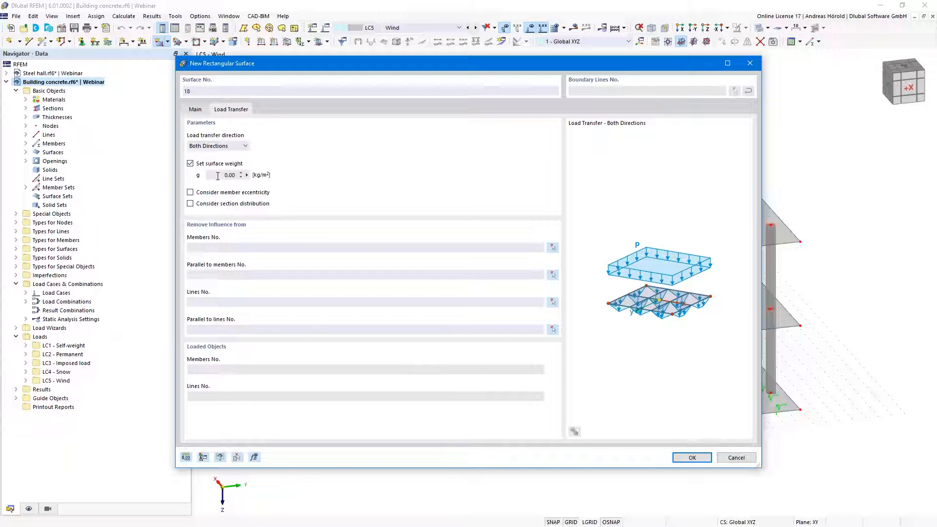
click(190, 163)
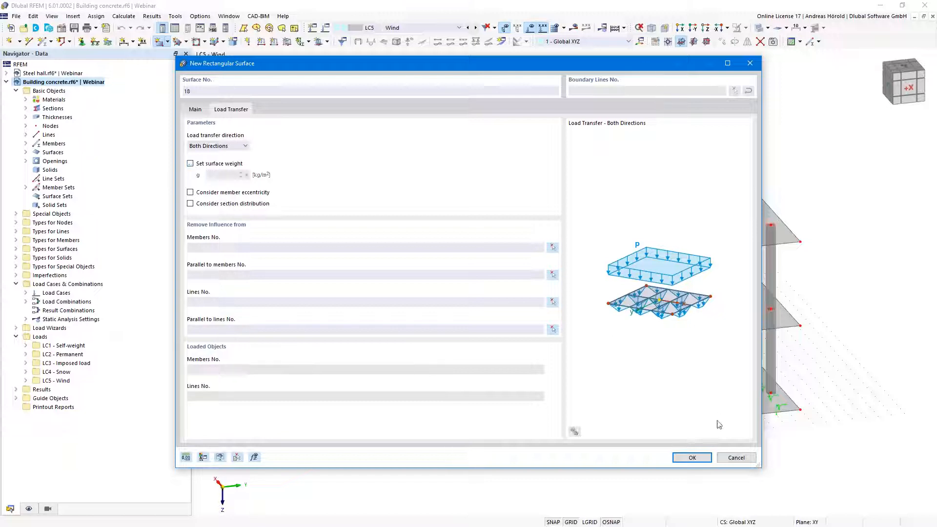
click(691, 457)
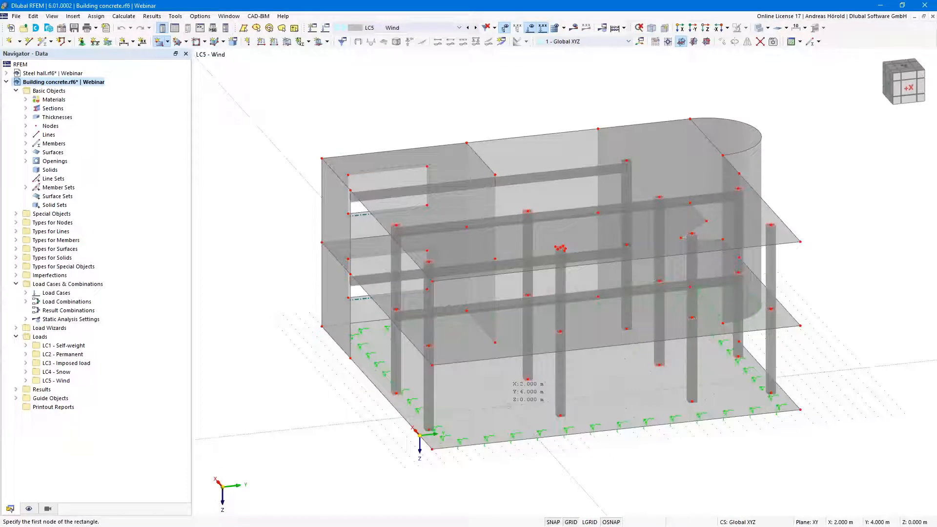
Place the load transfer surface across the open side facade, from the wall's base corner to the roof slab corner at X -1.500, Z -6.500 m.
ctrl+middle_drag(299, 387, 361, 383)
click(359, 378)
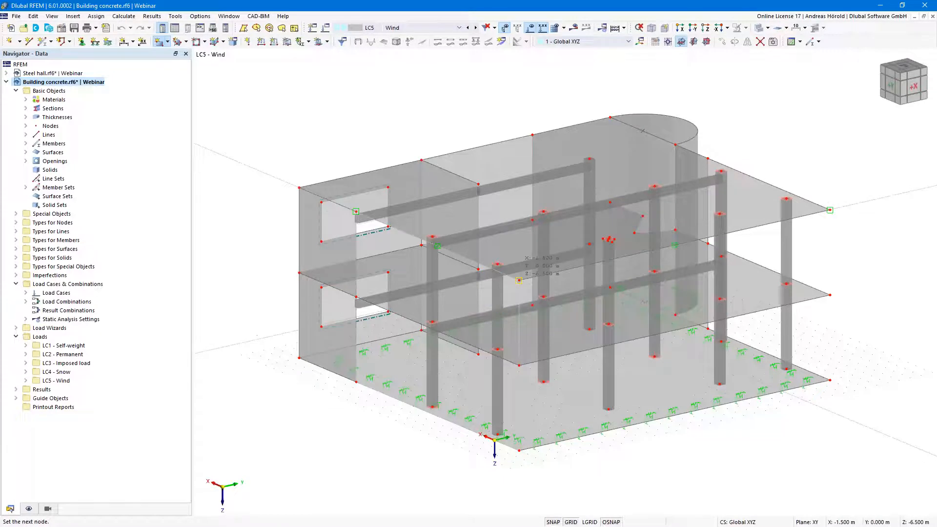
click(519, 280)
key(Escape)
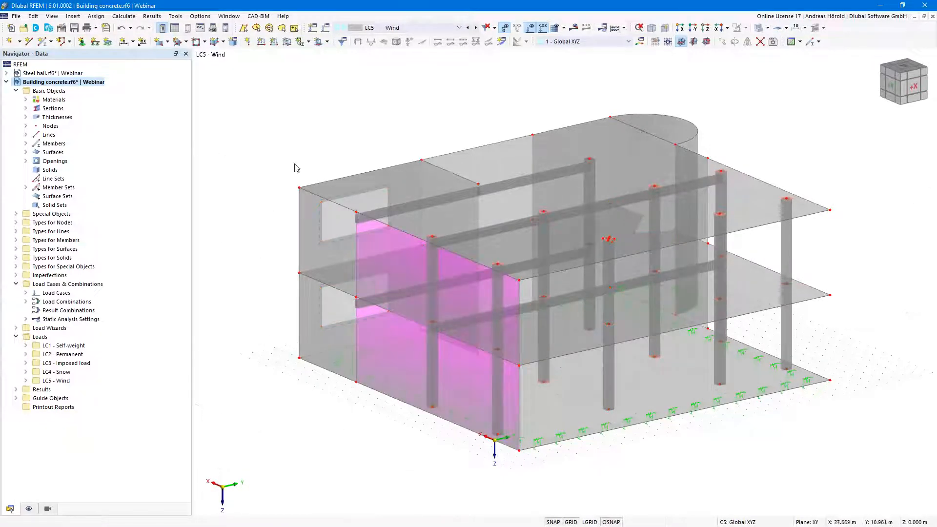
Apply a uniform surface load of 1.00 kN/m² in global Y on true area to the new load transfer surface in LC5 - Wind.
click(288, 43)
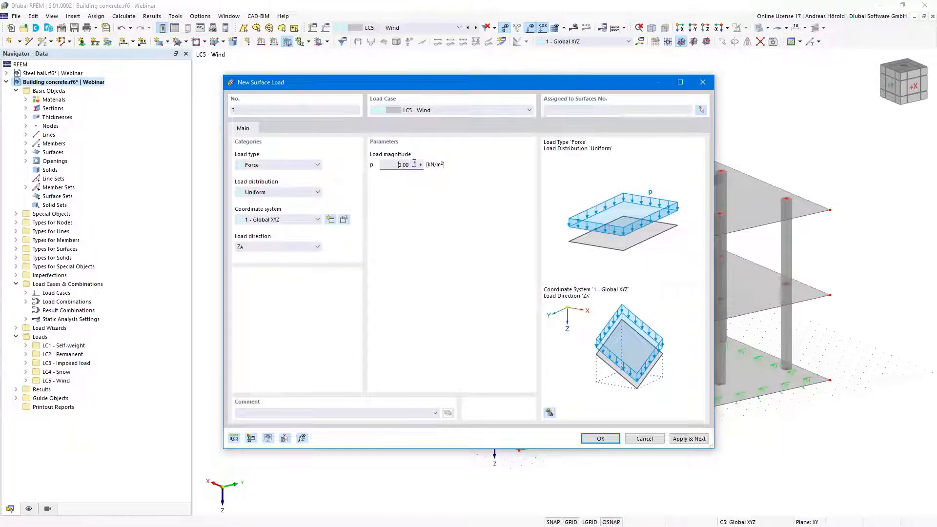
key(Delete)
click(281, 249)
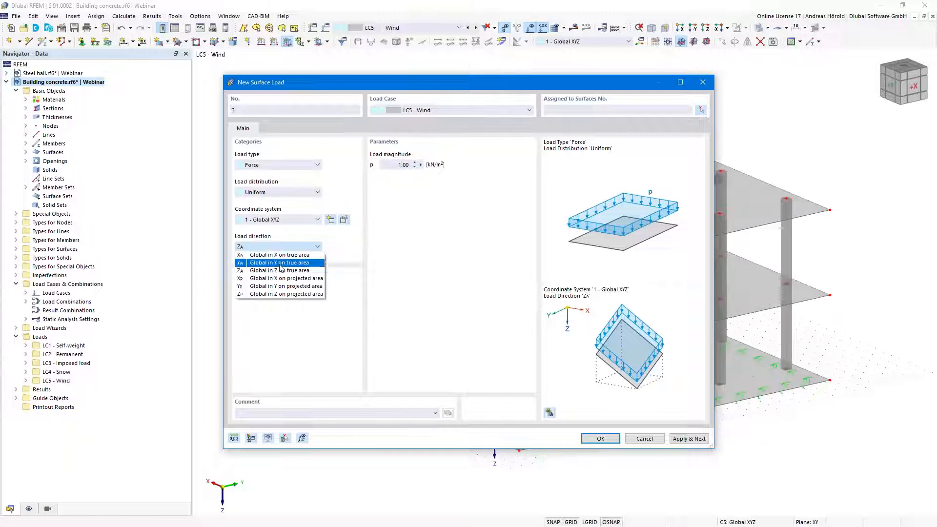
click(279, 255)
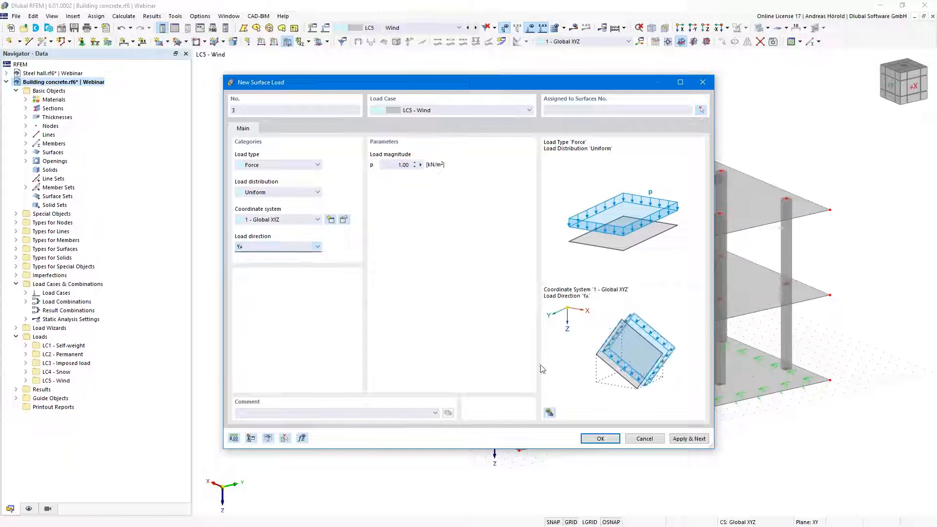
click(601, 440)
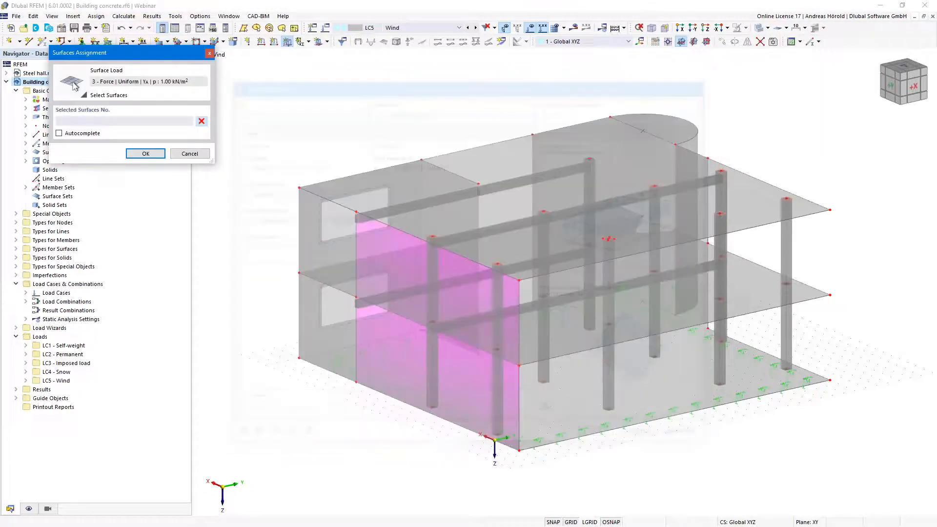
click(516, 328)
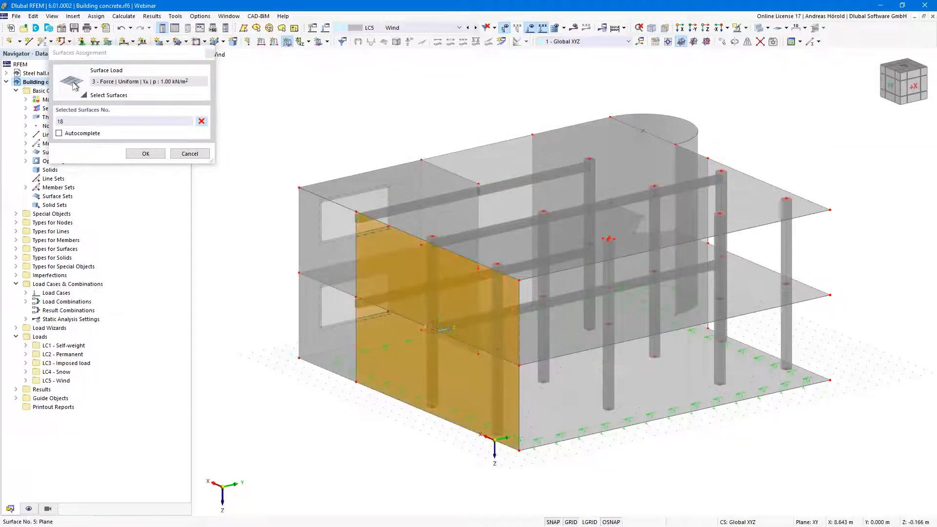
click(145, 153)
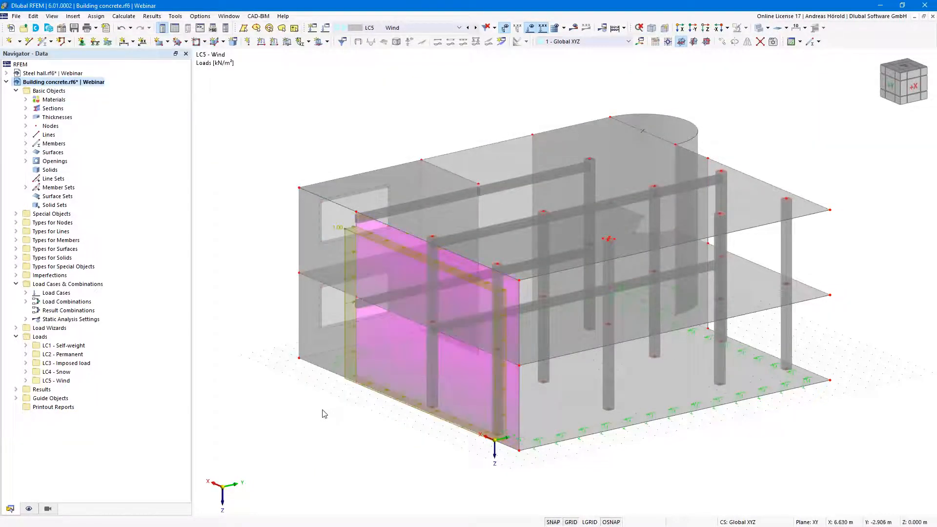
Turn on the separate display of load transfer for surfaces to show the distributed wind loads on the facade.
right_click(316, 416)
click(281, 372)
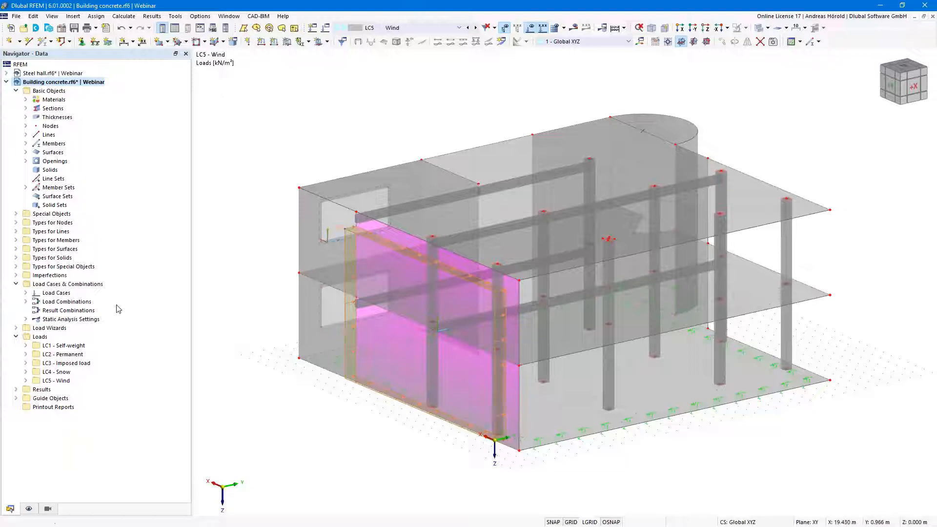
click(29, 510)
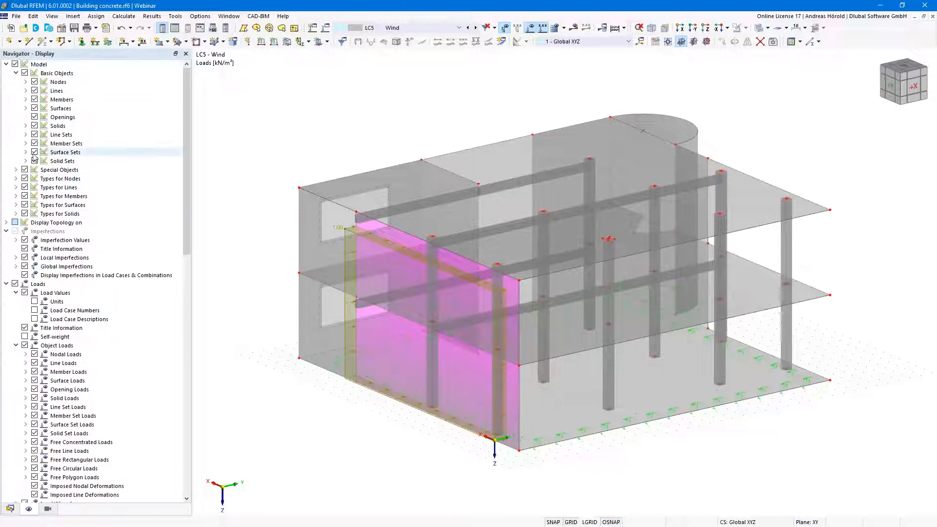
click(26, 107)
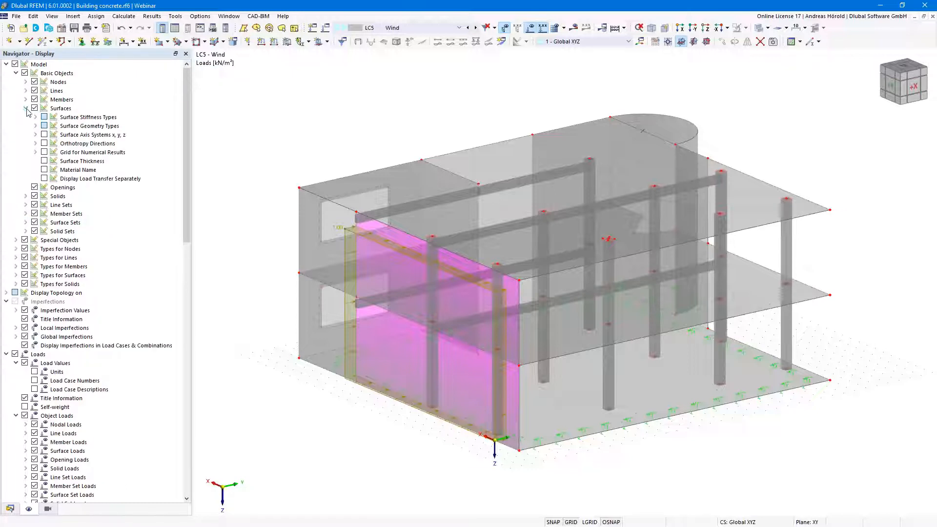
click(44, 179)
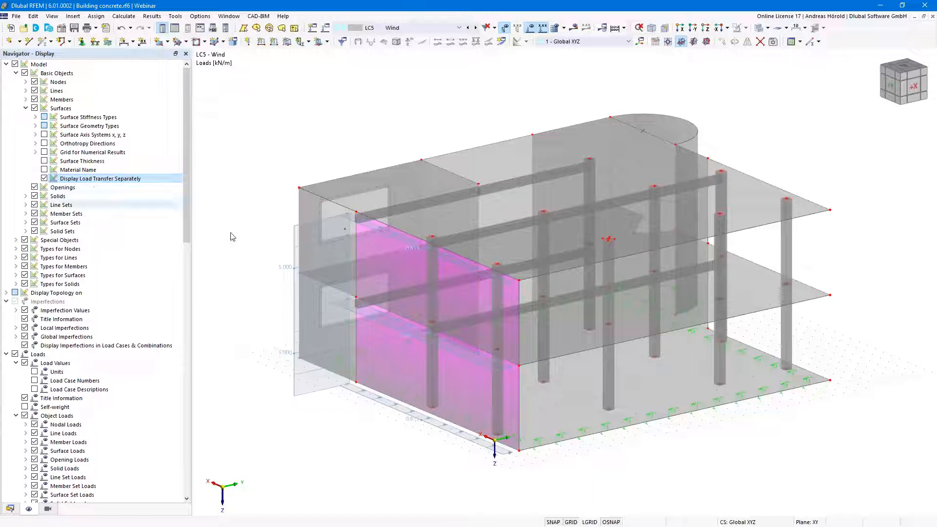
scroll(449, 334, up, 1)
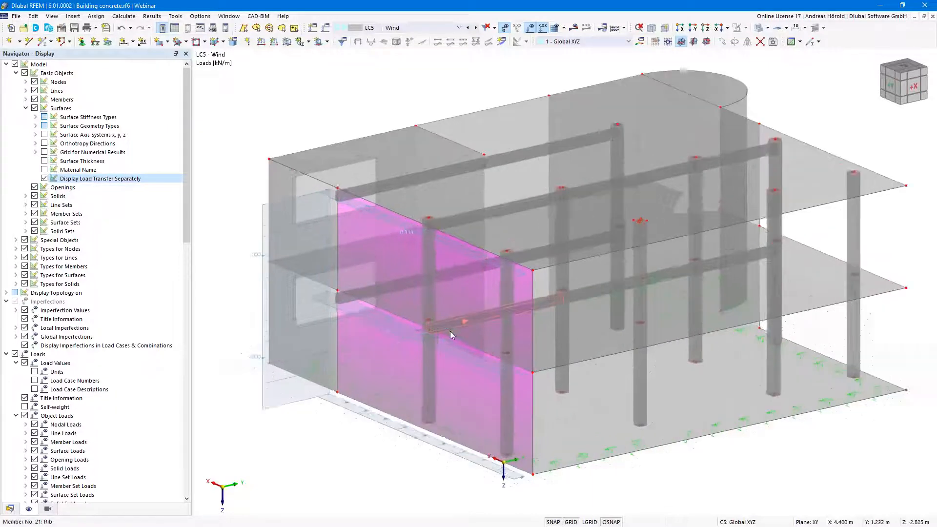
scroll(450, 331, up, 3)
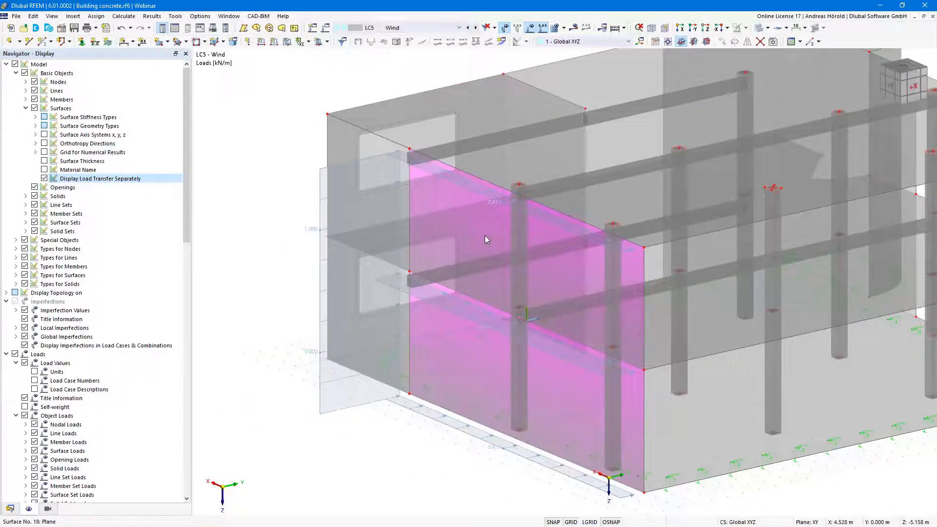
Change the facade surface's load transfer direction to local in y and accept the edit.
mouse_move(419, 227)
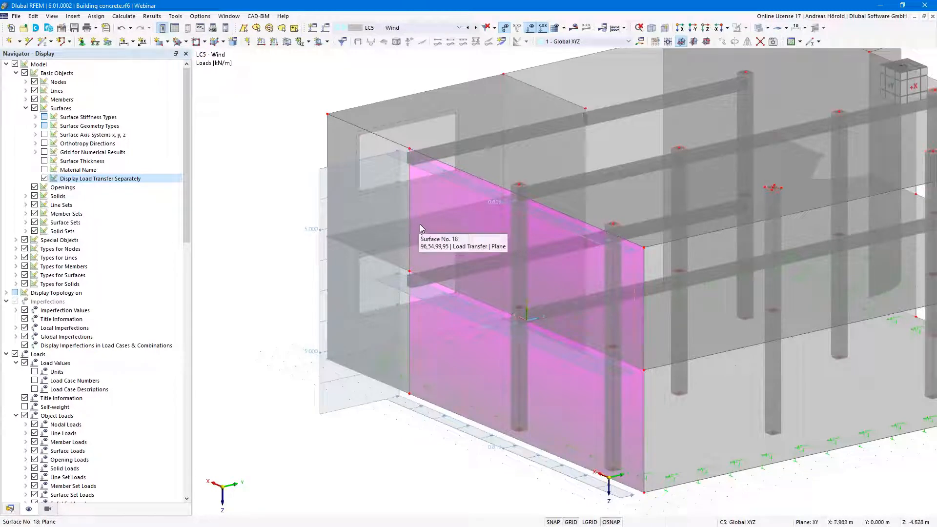
double_click(420, 227)
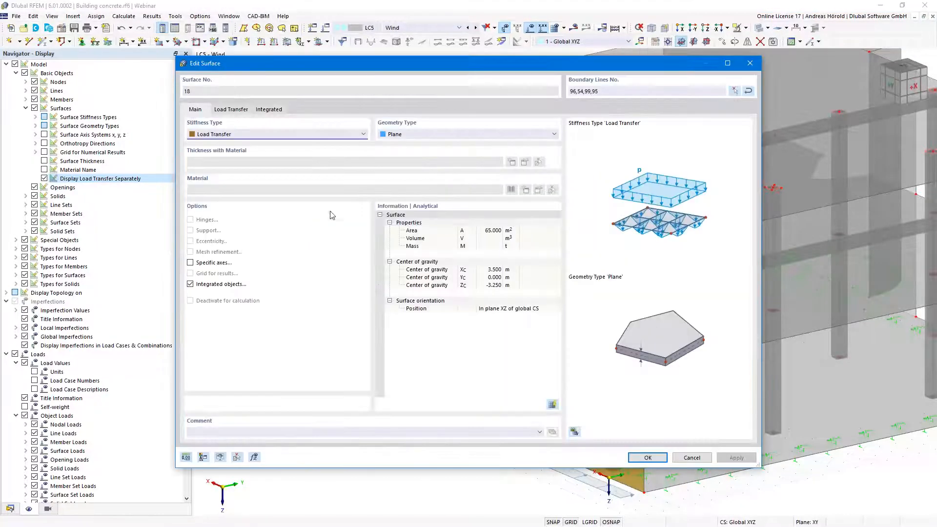
click(229, 111)
click(224, 147)
click(205, 162)
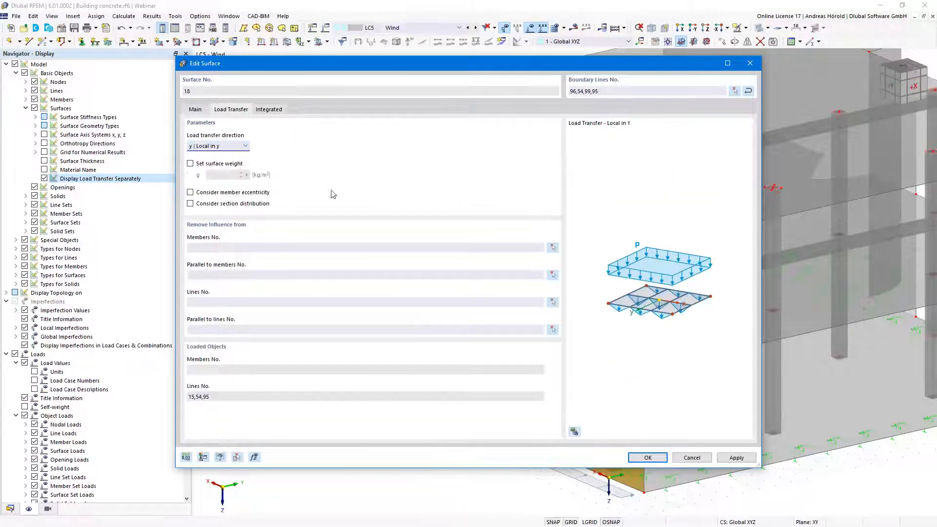
click(646, 458)
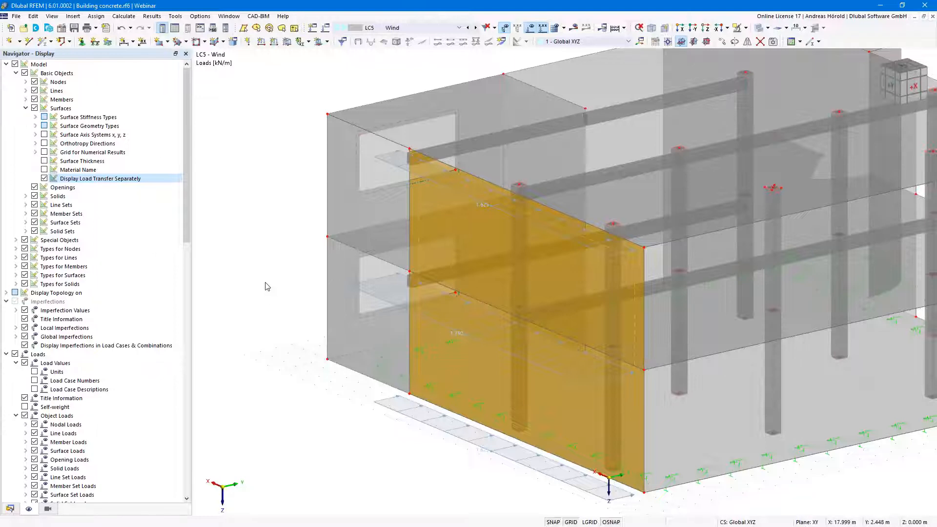
scroll(267, 286, down, 1)
middle_drag(254, 276, 235, 284)
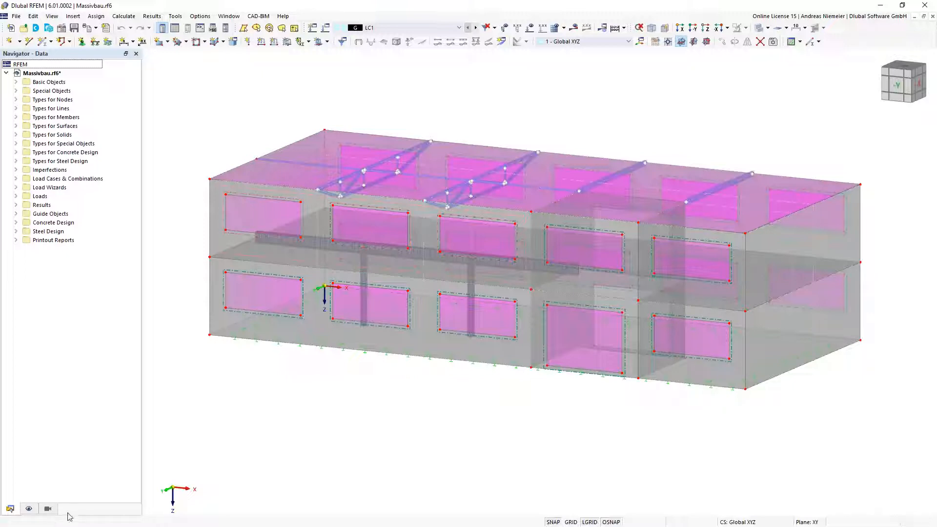
Activate the generated visibilities in the Massivbau model to isolate the members made of S355 and C20/25.
click(49, 509)
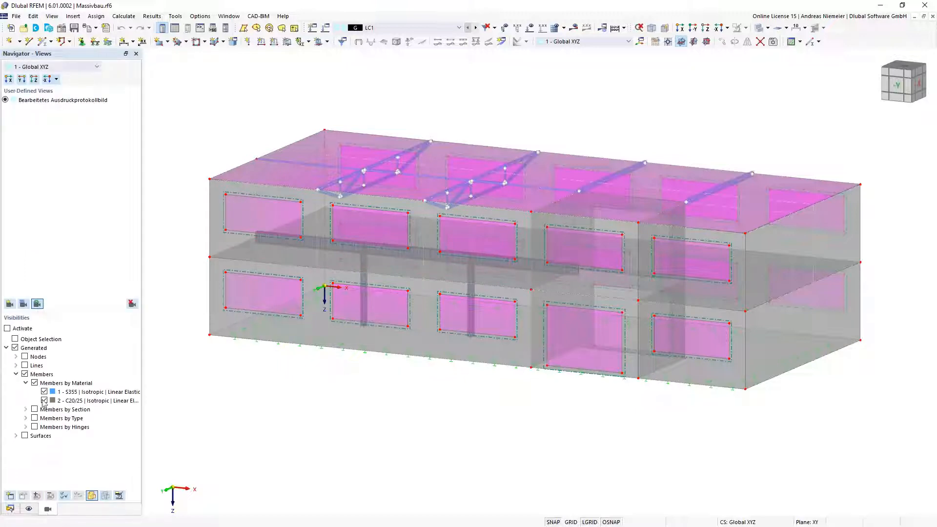
click(8, 329)
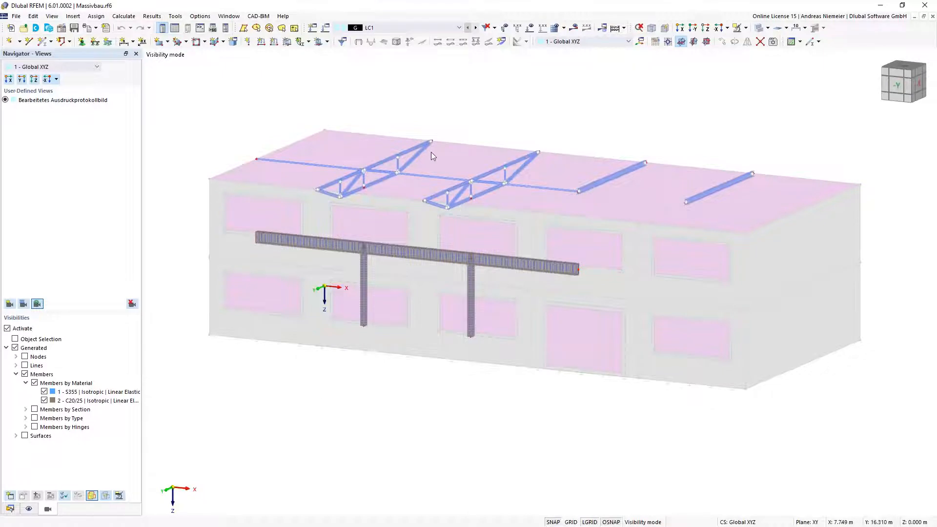
Inspect the member hinge on the first roof truss and the steel design types of its HE 100 A top chord, leaving the member unedited.
scroll(379, 154, up, 4)
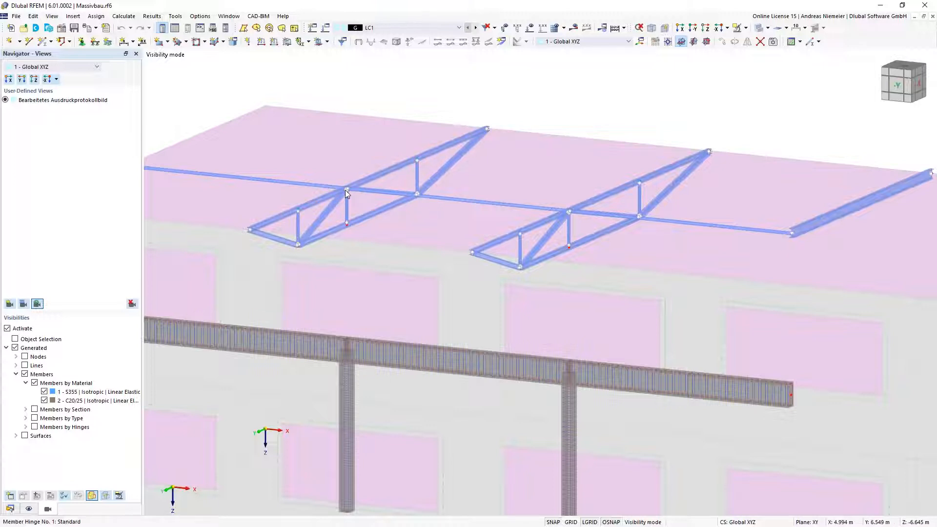
mouse_move(349, 188)
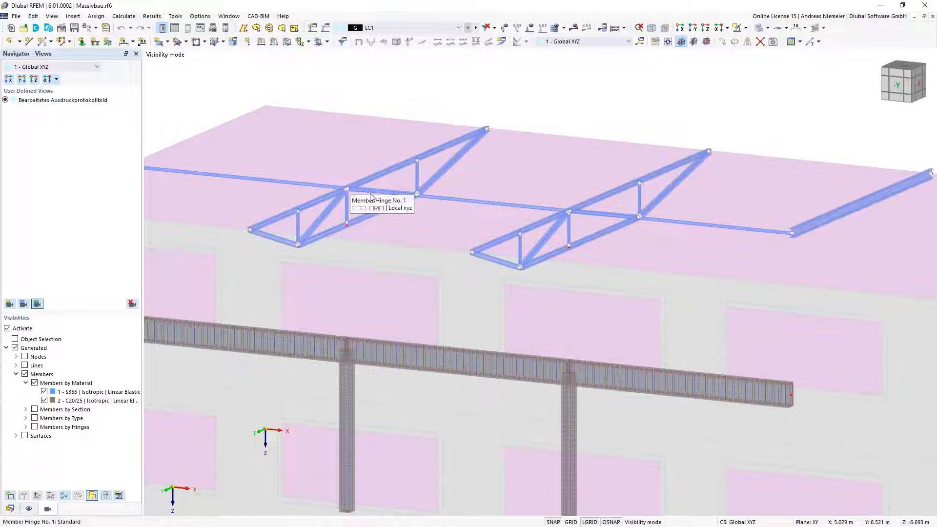
click(314, 205)
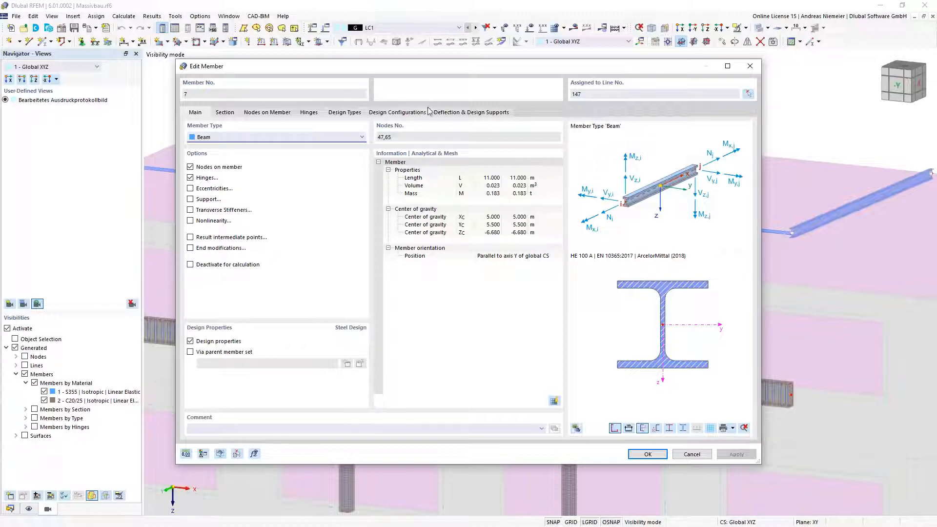
click(340, 113)
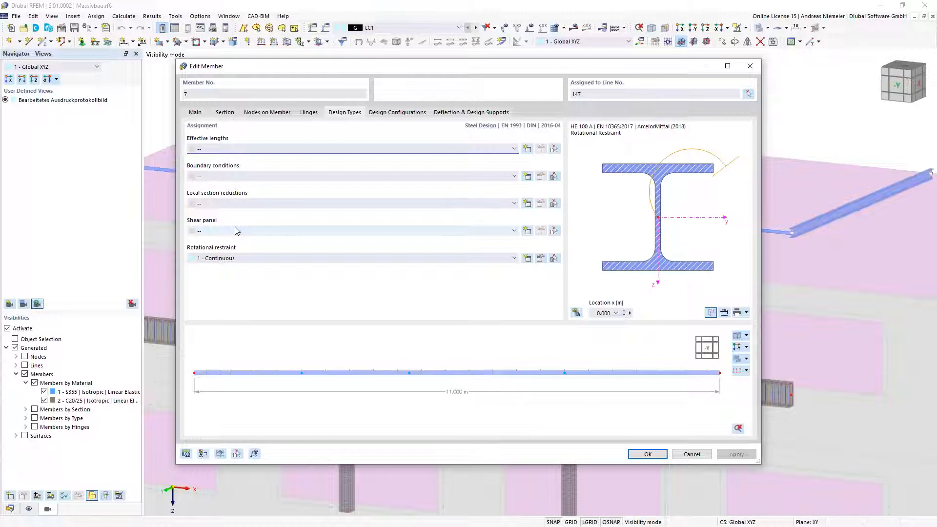
click(692, 455)
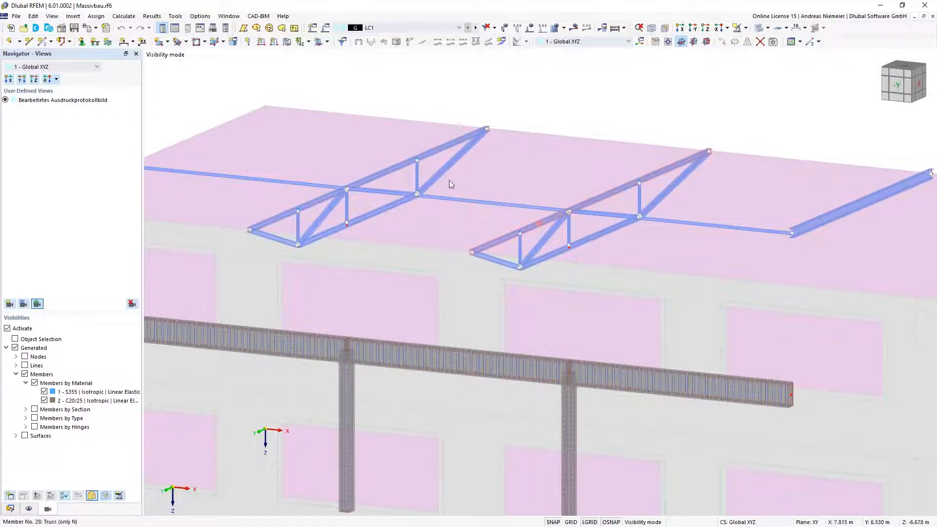
Enable member representatives in the model's base data options and turn on their display in the model view.
click(376, 175)
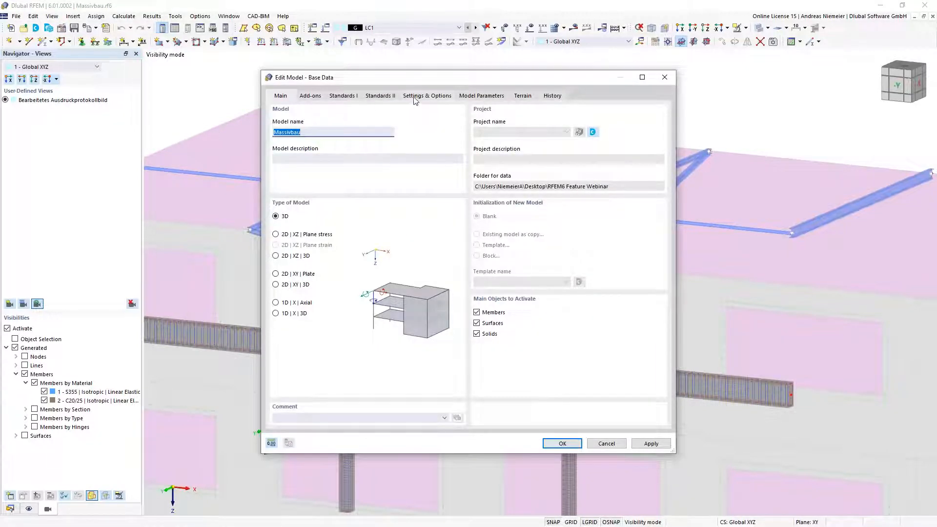
click(414, 97)
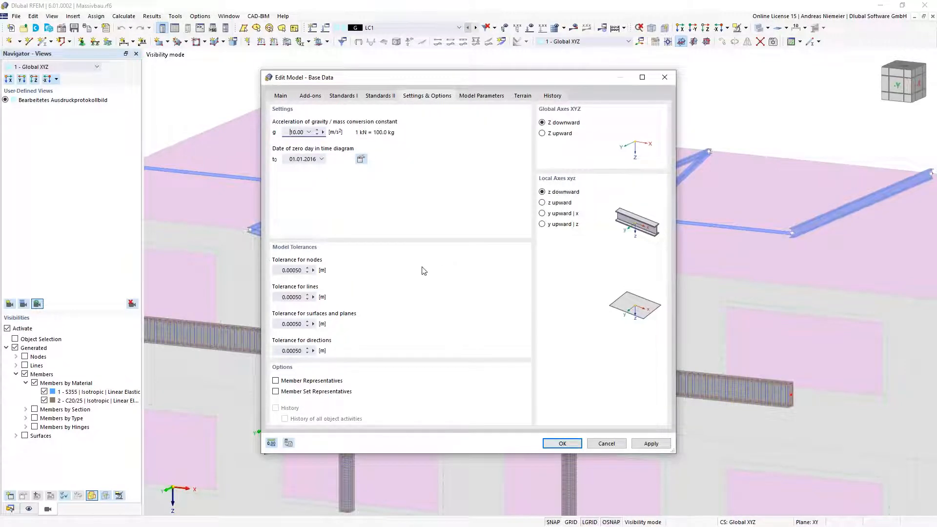
click(276, 381)
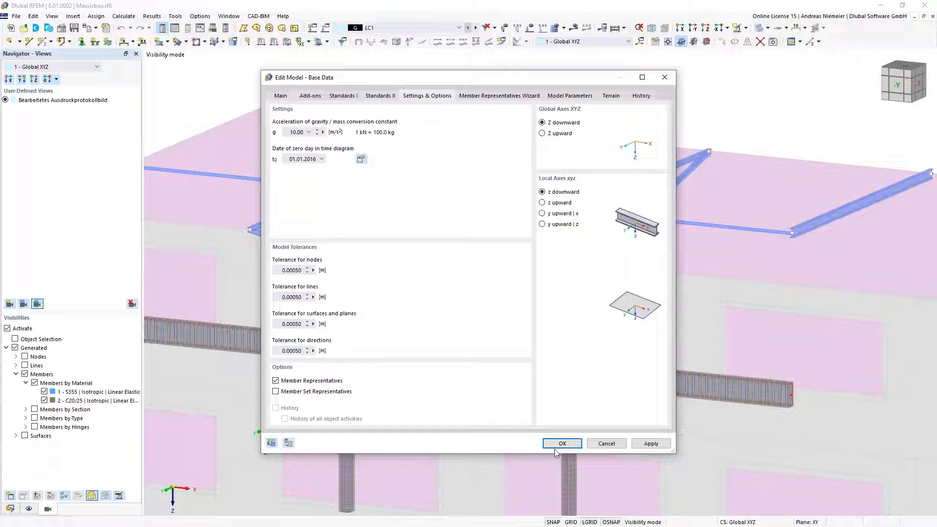
key(Return)
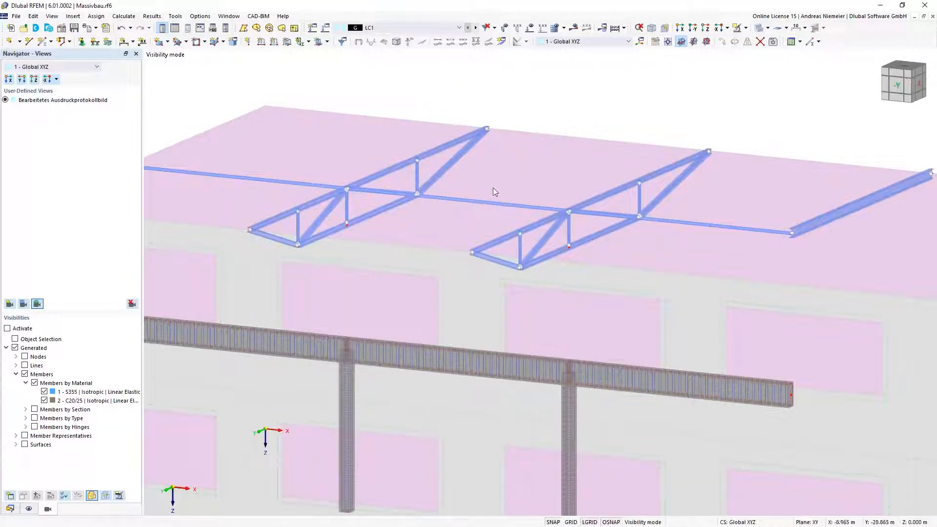
click(32, 513)
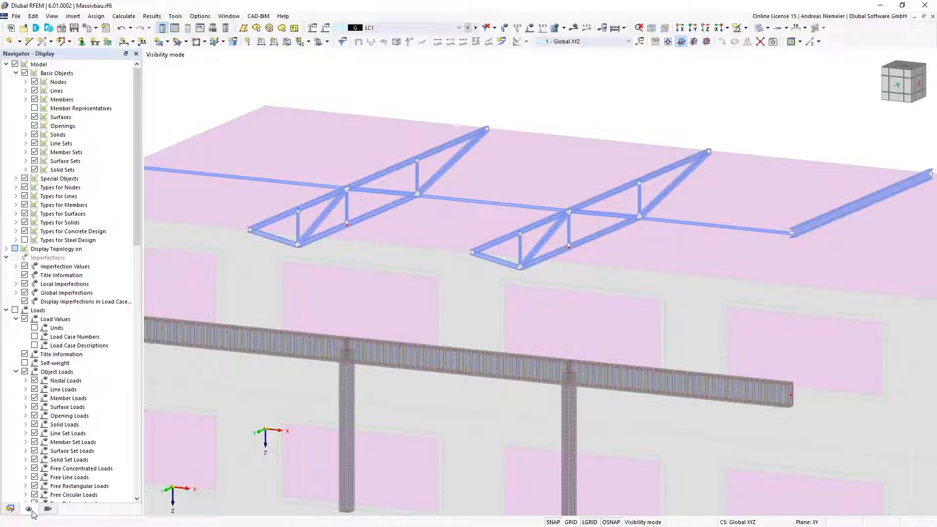
click(34, 108)
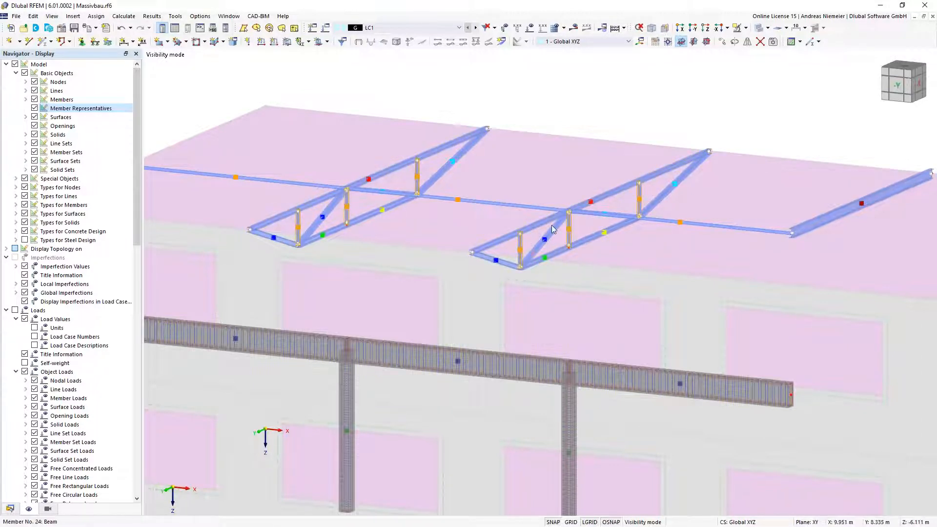
List the model's member representatives among the basic objects.
click(10, 509)
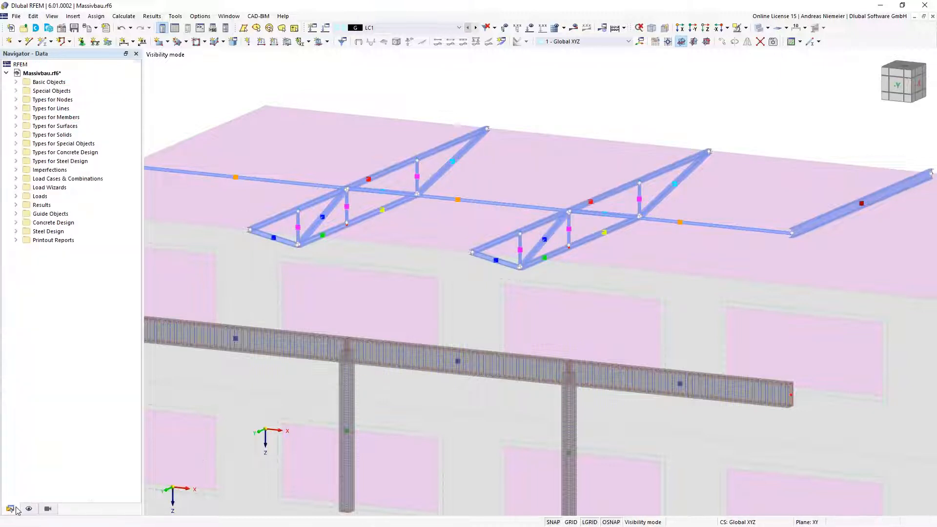
click(16, 117)
click(15, 118)
click(16, 82)
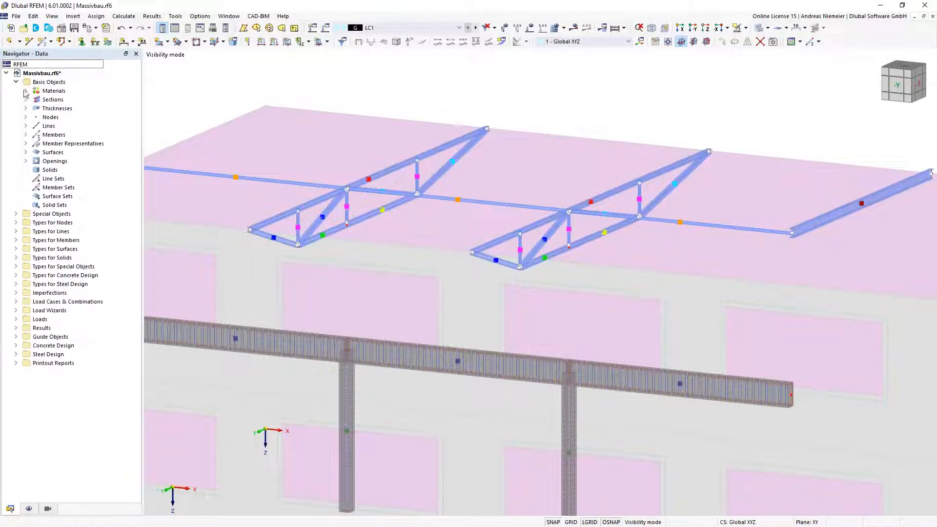
click(26, 134)
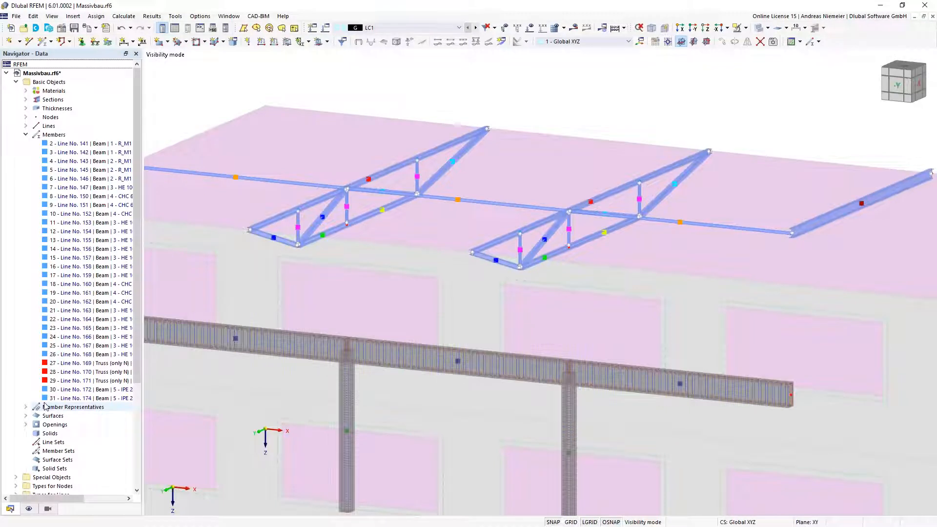
click(26, 135)
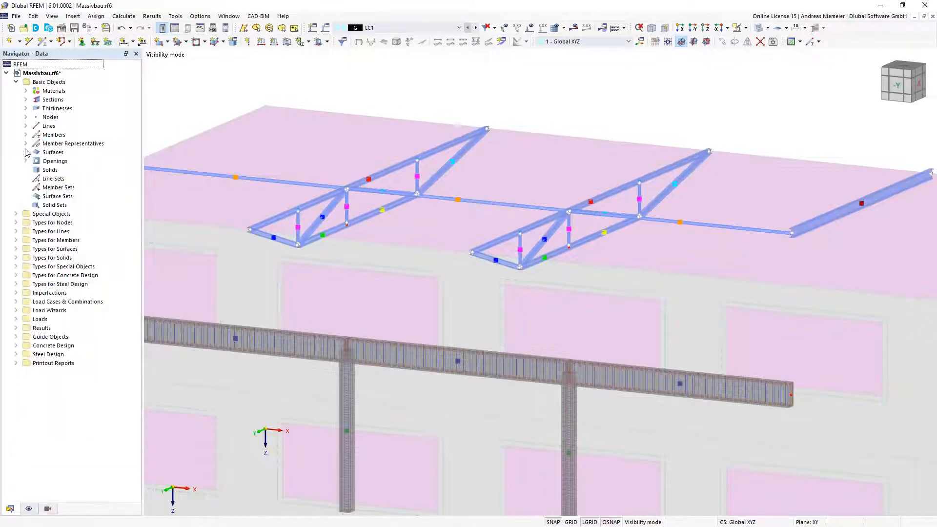
click(26, 144)
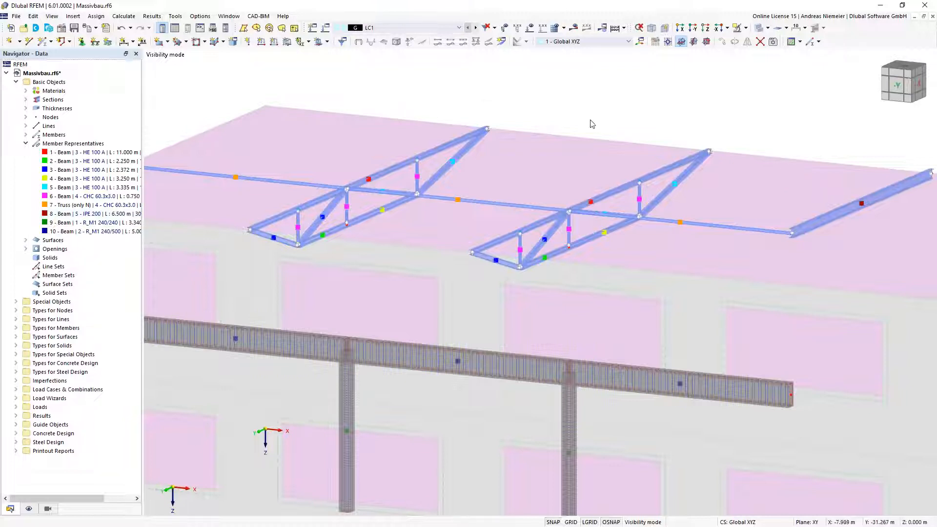
Open the member representative of the 11 m HE 100 A top chords for editing at its steel design types.
mouse_move(409, 163)
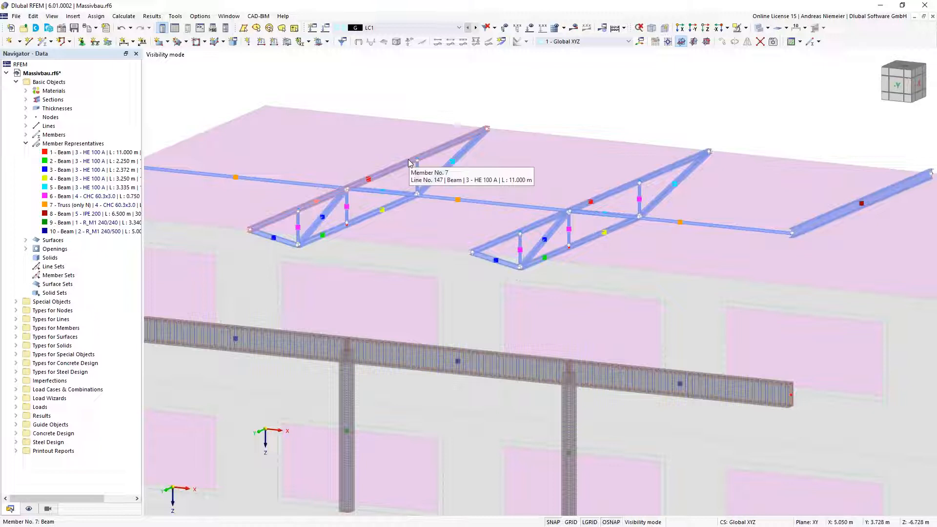
click(369, 183)
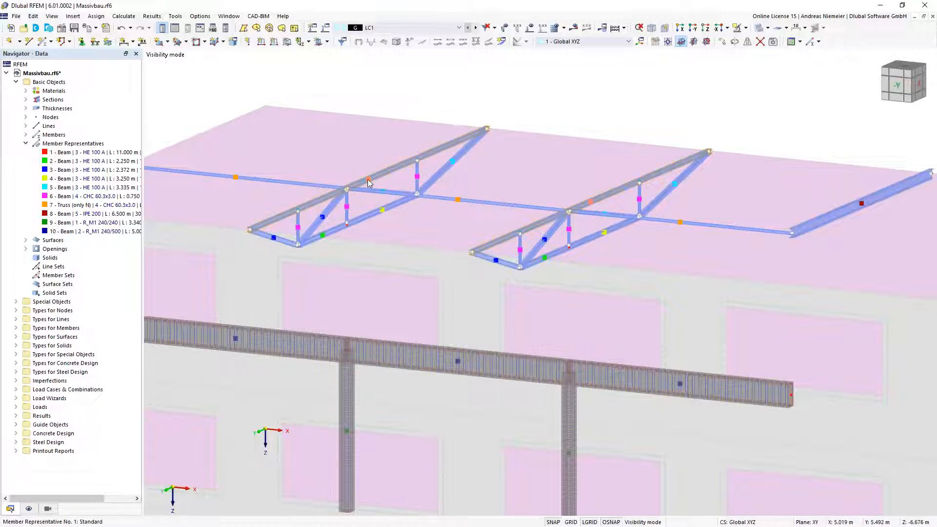
double_click(394, 310)
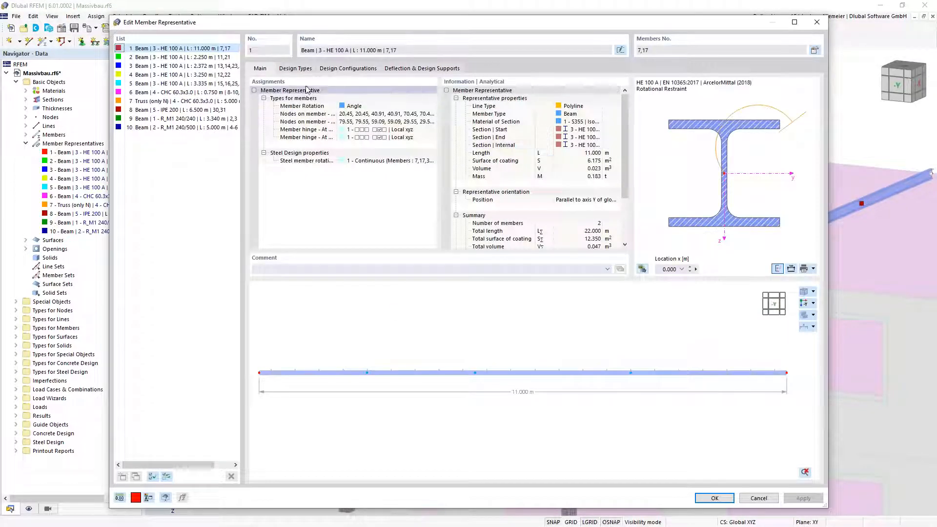
click(306, 69)
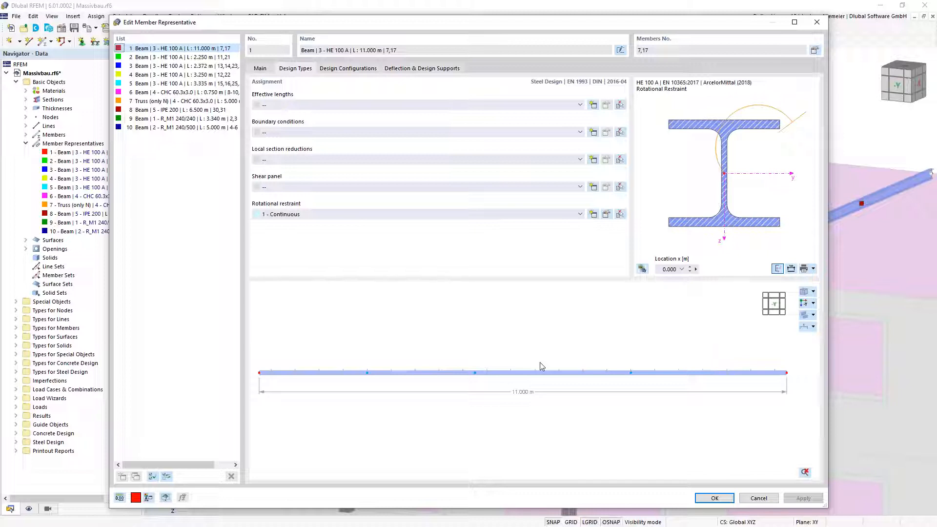
ctrl+middle_drag(541, 366, 602, 364)
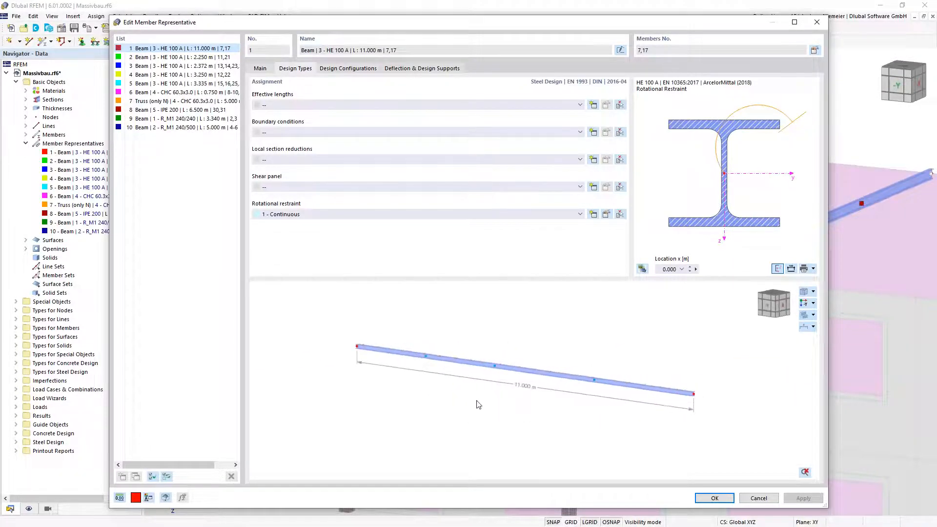
scroll(478, 405, up, 2)
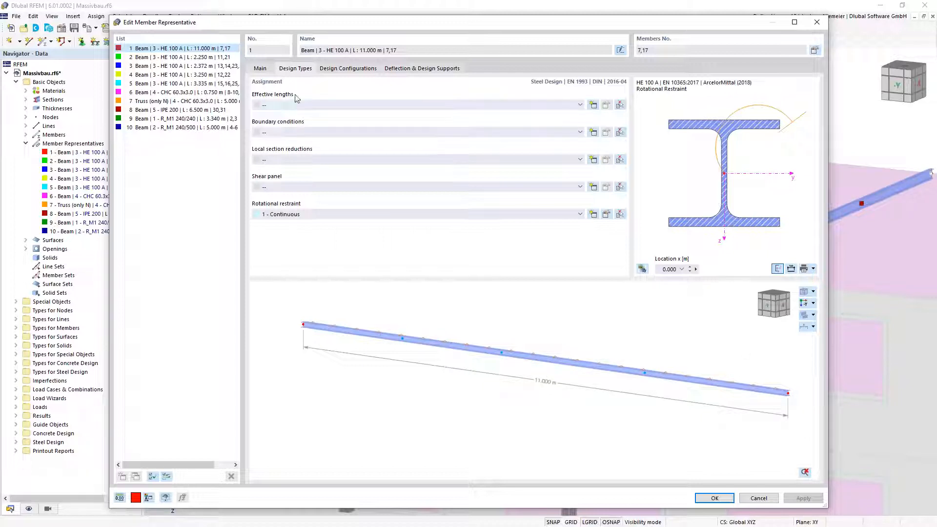
Create new effective lengths for the representative, import the intermediate nodes from a top chord, and fix node .2 in y/u.
click(593, 106)
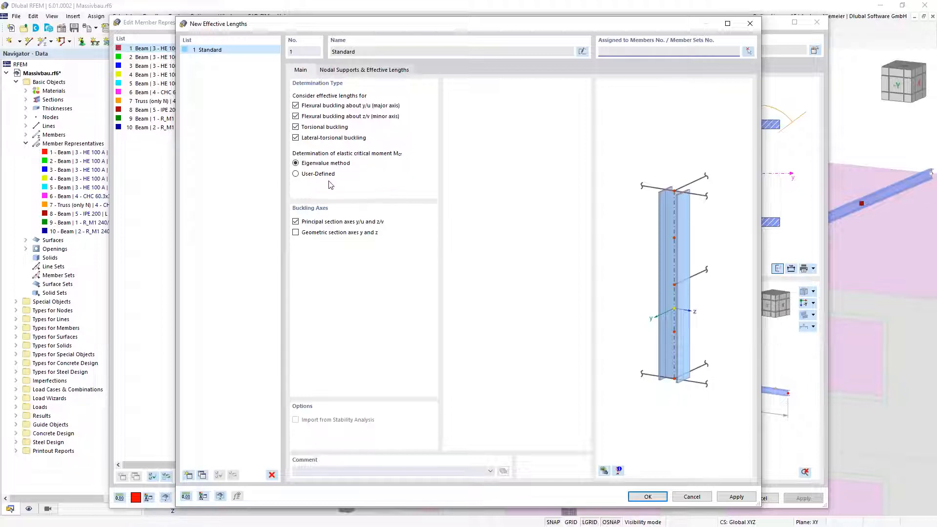
click(362, 72)
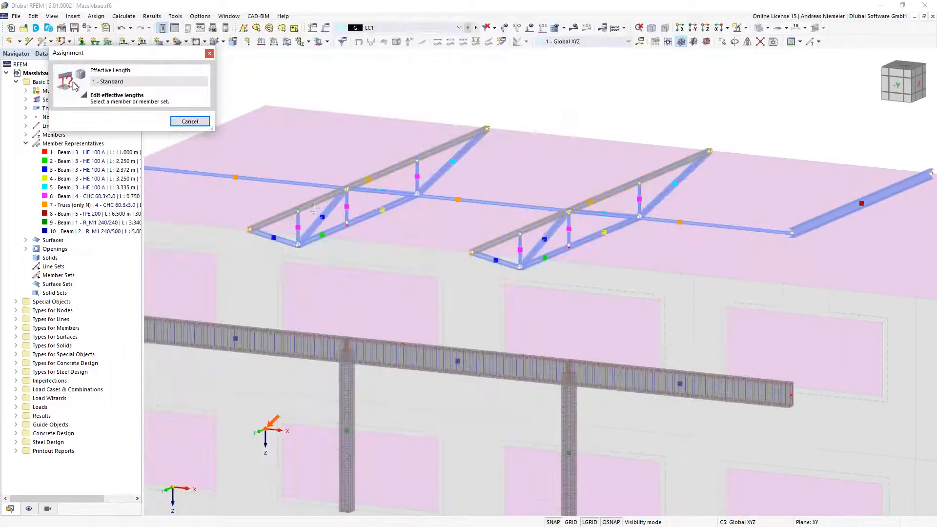
click(311, 207)
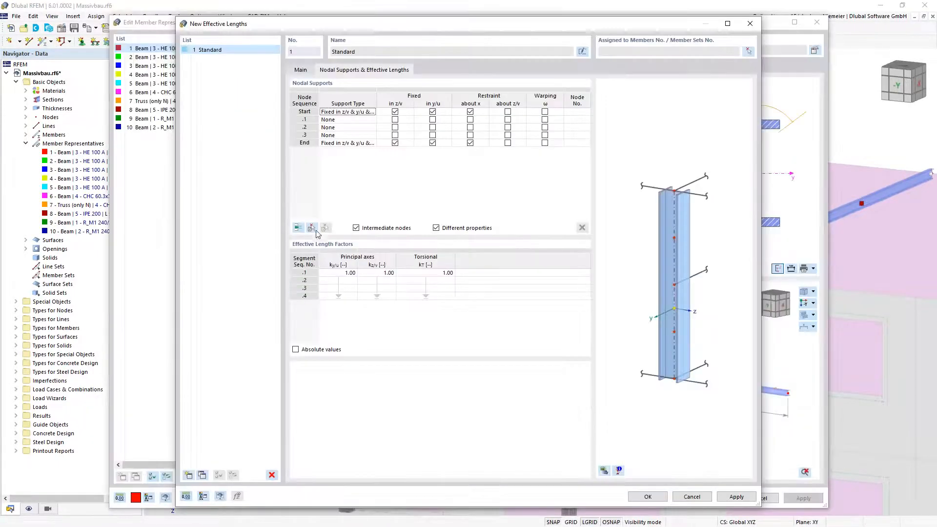
click(301, 127)
click(433, 127)
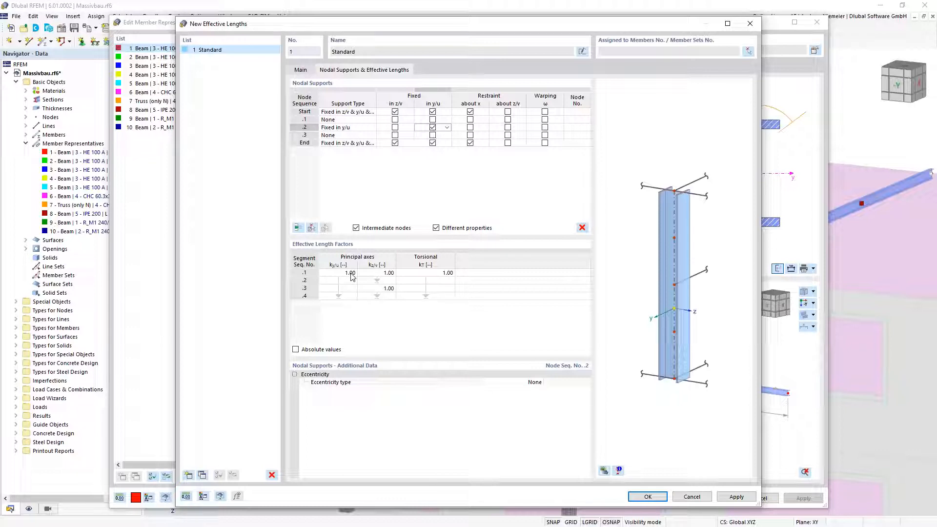
Review the segments' effective length factors and node .2's eccentricity type, and accept the effective lengths and the member representative.
drag(352, 276, 354, 313)
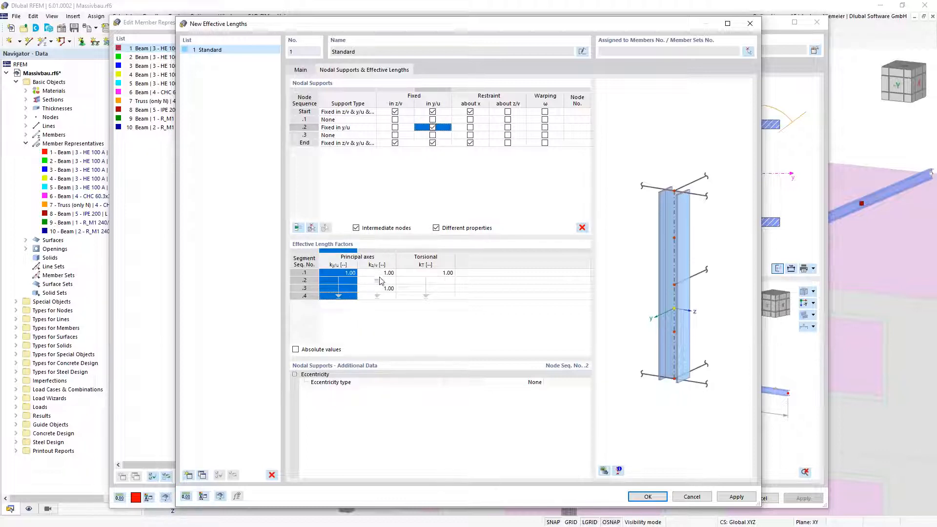
drag(377, 290, 379, 296)
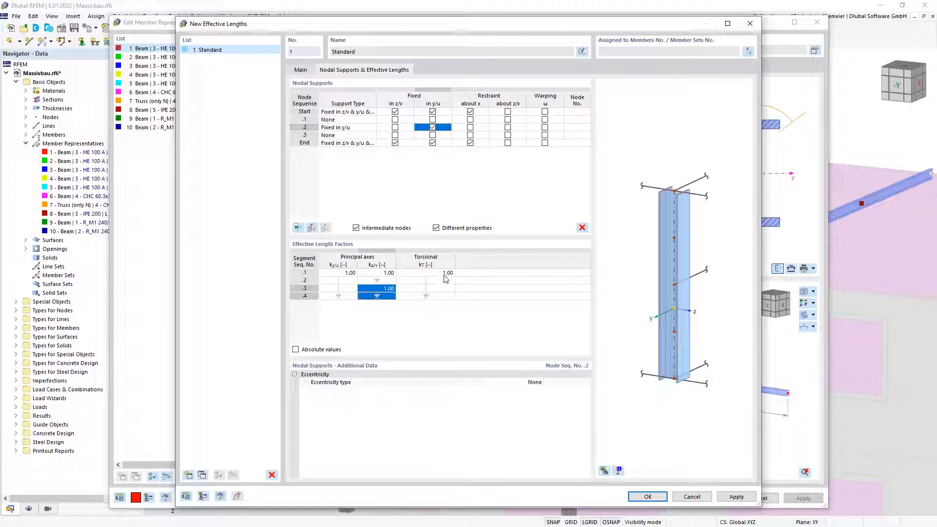
drag(446, 276, 446, 299)
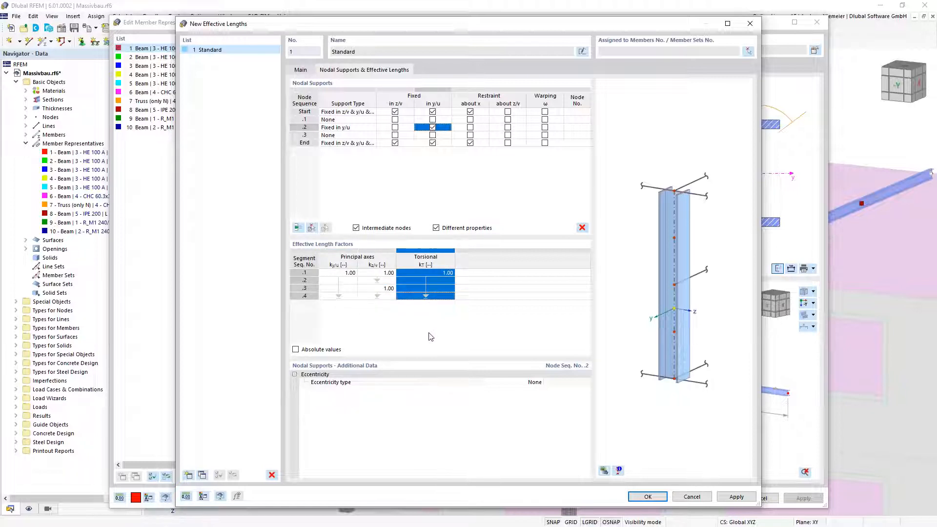
click(349, 273)
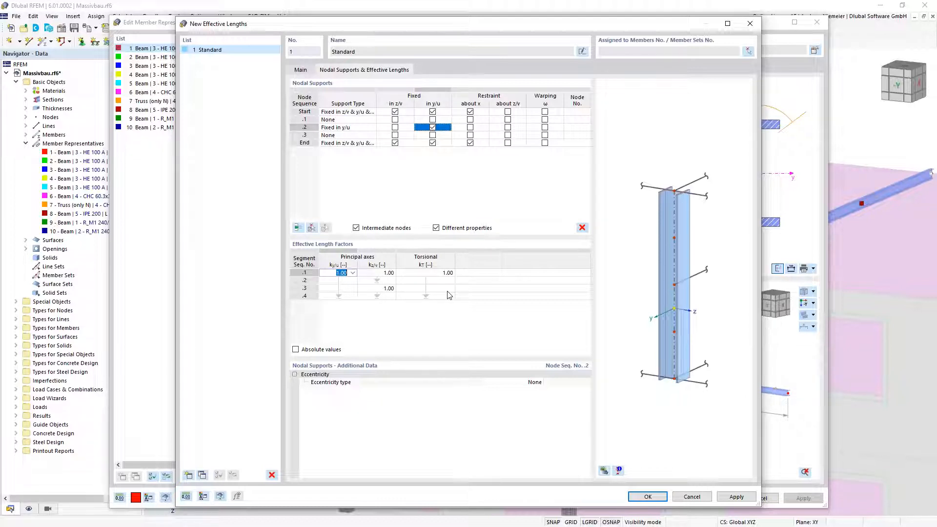
click(436, 127)
click(534, 381)
click(539, 382)
click(535, 387)
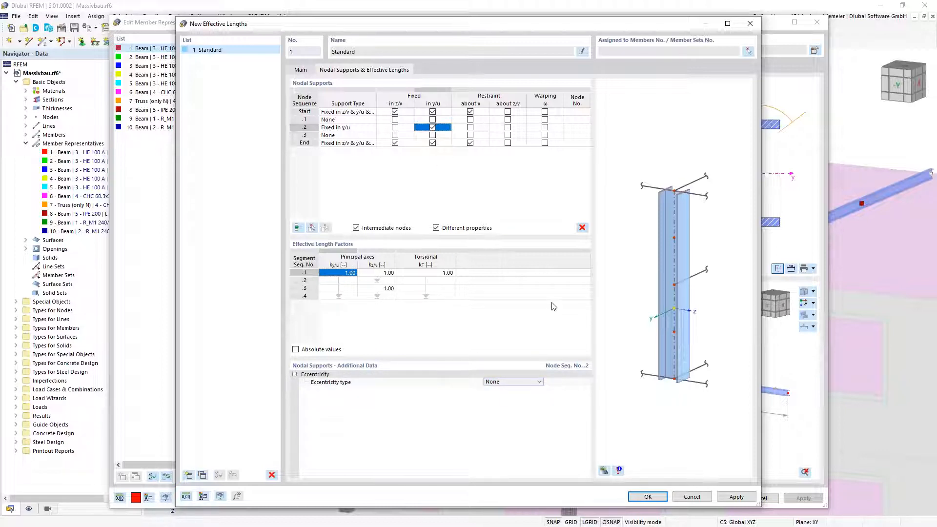
click(639, 497)
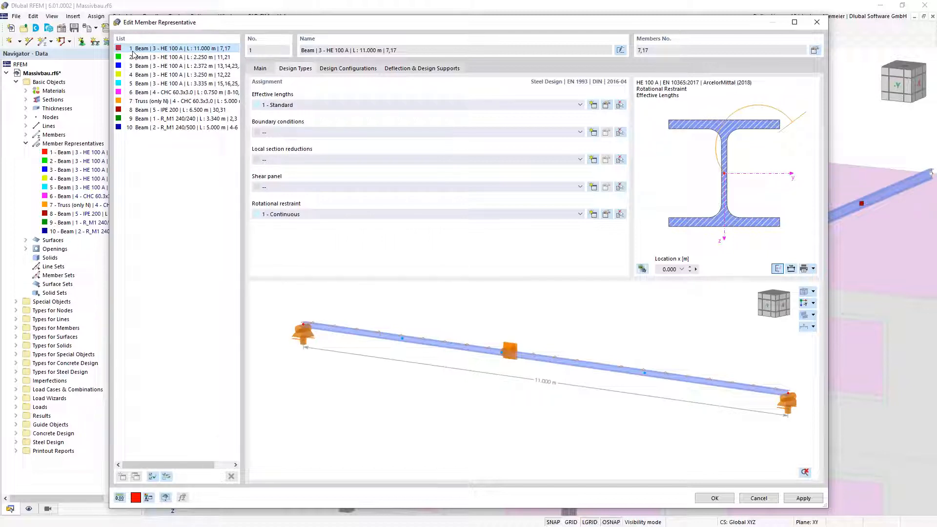
click(714, 499)
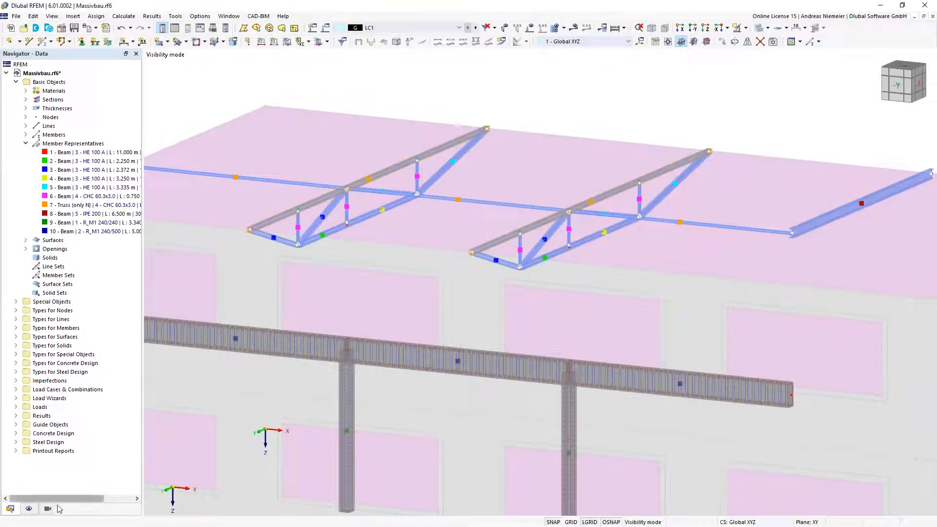
Turn on the display of the types for steel design to show the supports on the roof trusses.
click(28, 509)
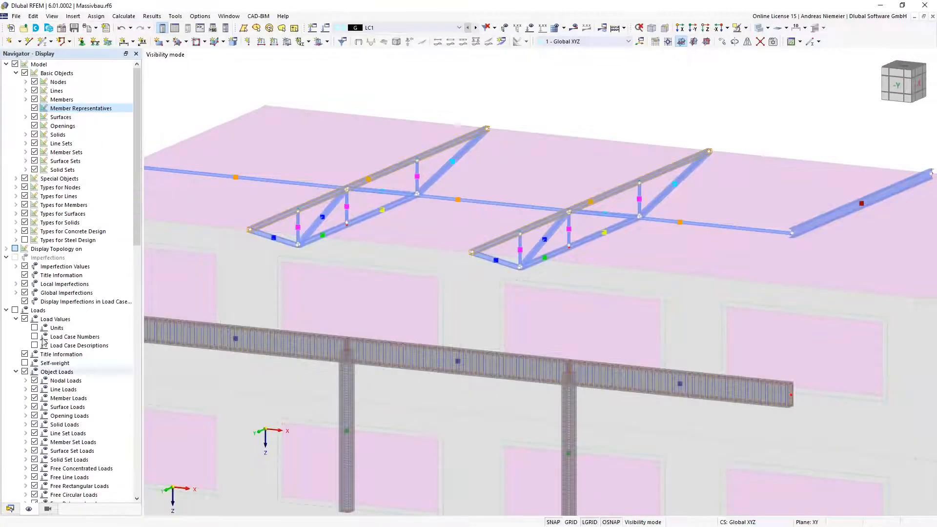
click(25, 239)
middle_drag(627, 92, 433, 201)
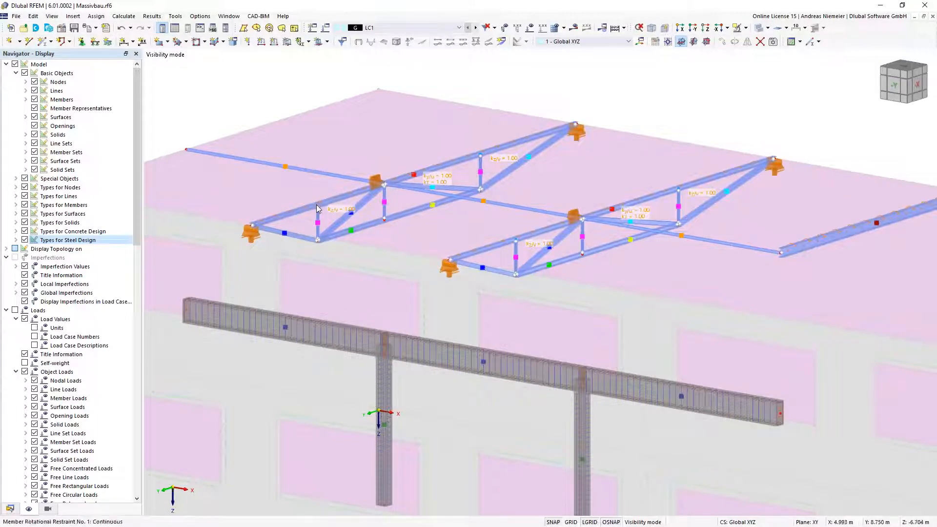
Edit the Standard effective lengths of the top chords to fix intermediate node .1 in y/u as well.
click(10, 509)
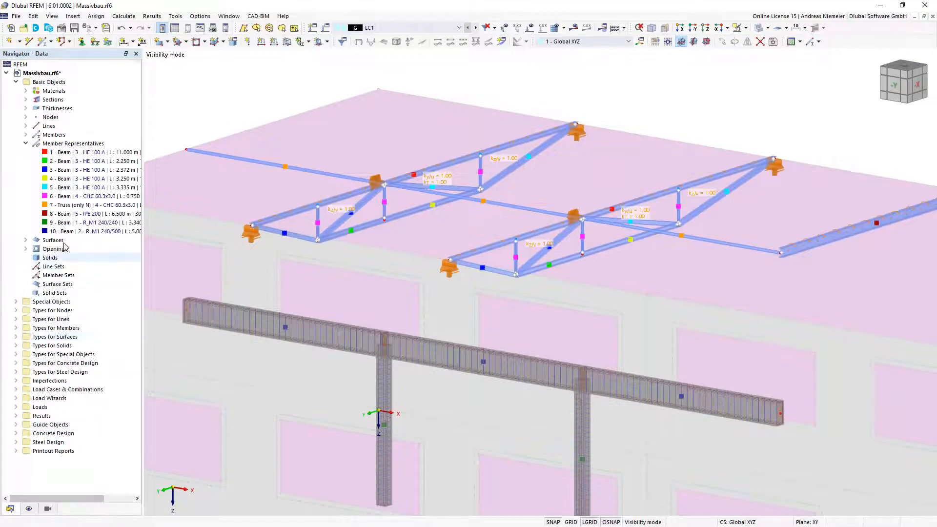
click(16, 372)
click(26, 381)
click(63, 390)
double_click(63, 391)
click(387, 70)
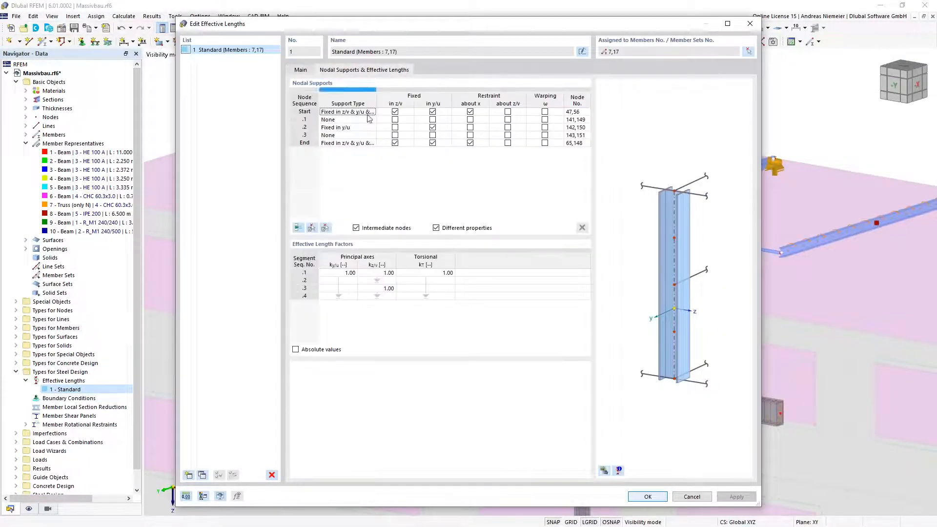
click(432, 119)
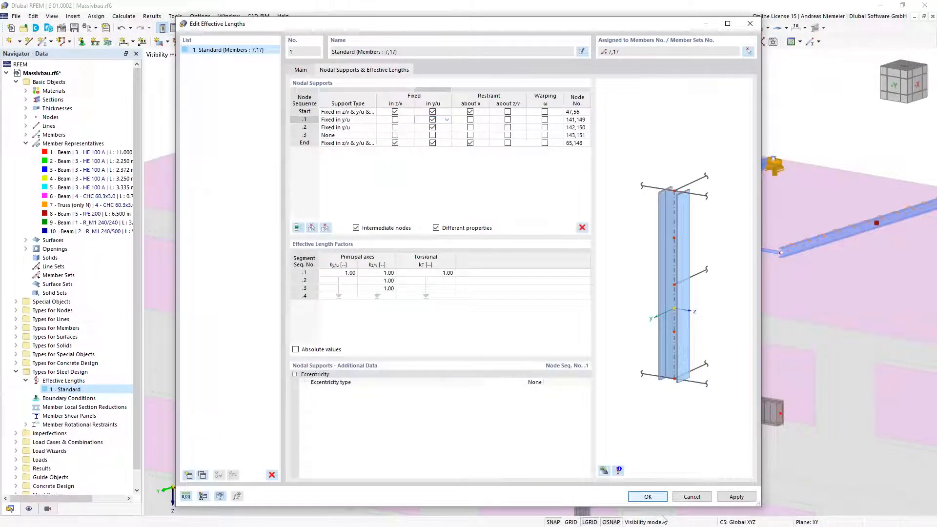
click(648, 497)
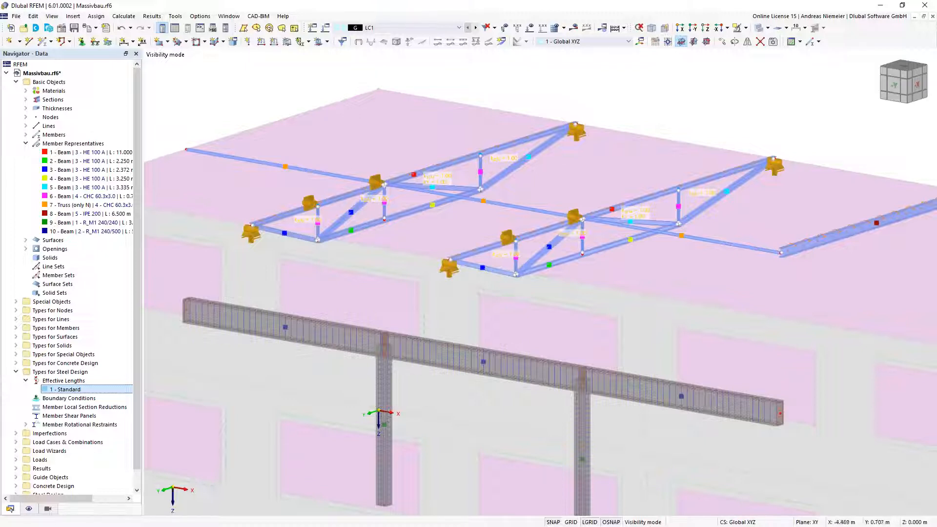
Edit the Standard effective lengths of the top chords so intermediate node .1 is no longer fixed in y/u.
double_click(77, 390)
click(398, 71)
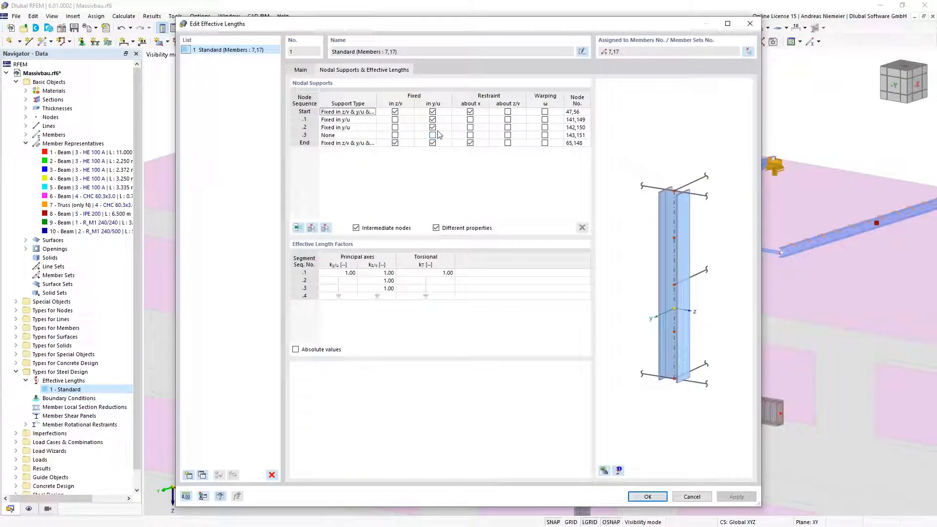
click(433, 120)
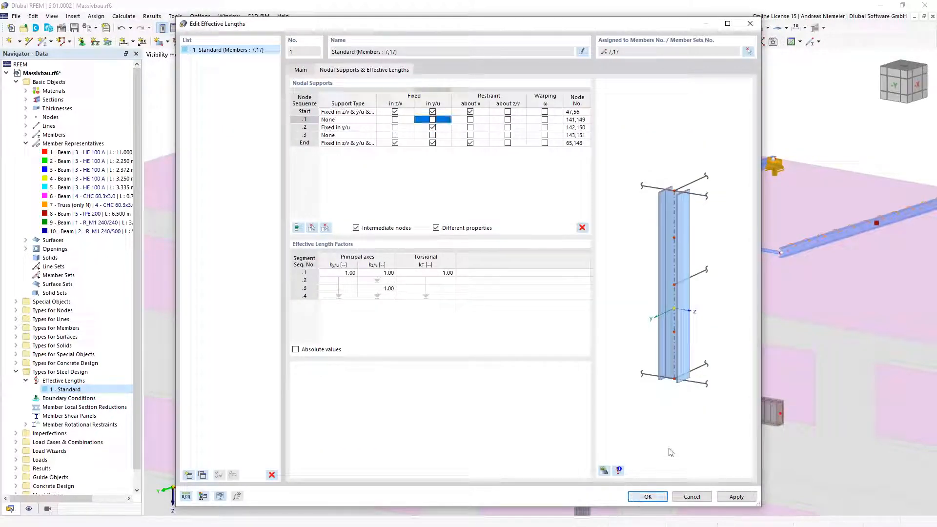
click(648, 497)
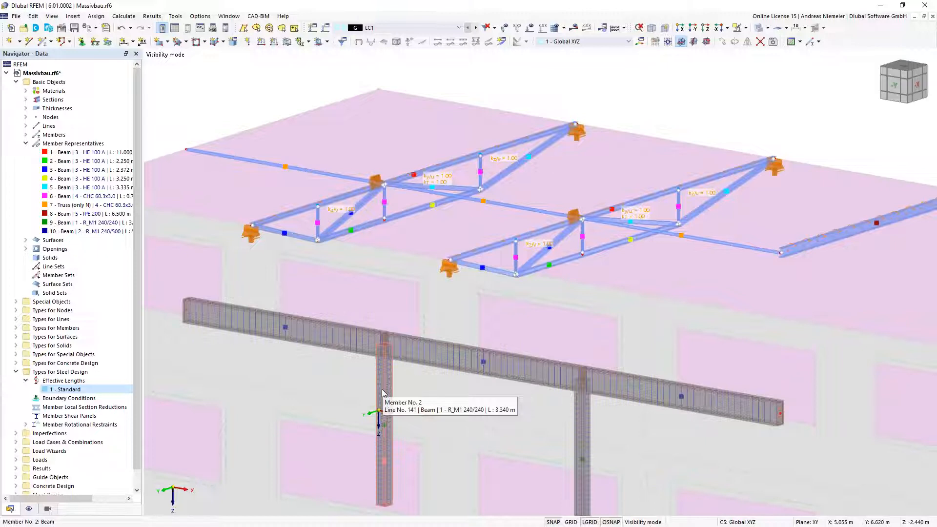
Set the longitudinal reinforcement of the 240/500 beams' member representative to 4 bars per side with 20 mm diameter, and inspect the rebars in the model.
double_click(488, 365)
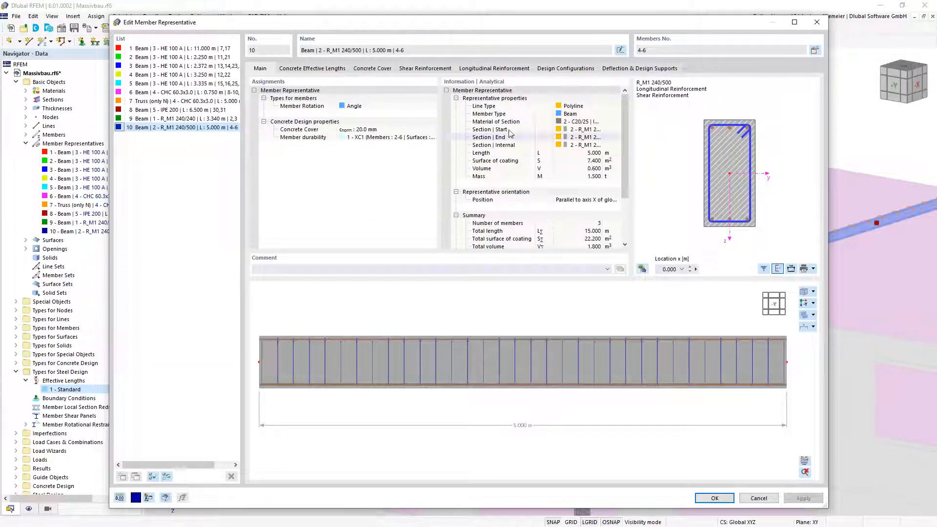
click(494, 68)
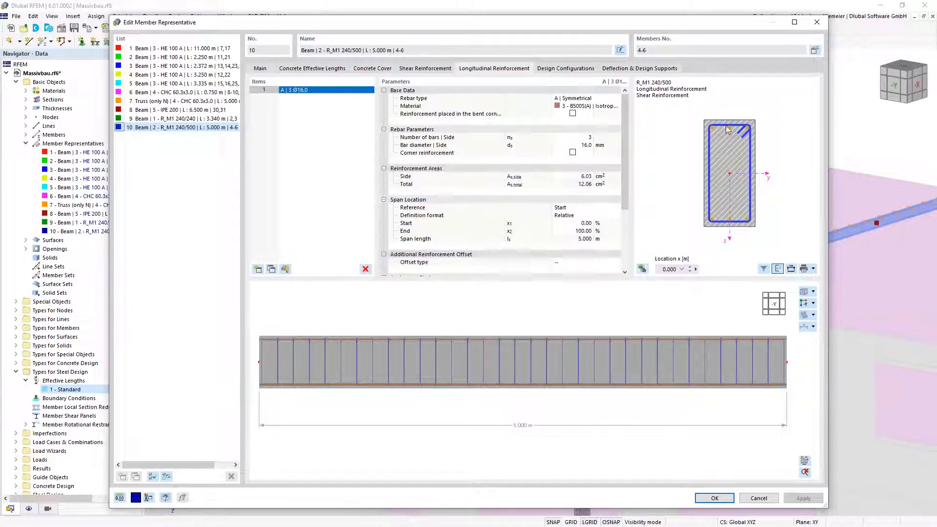
click(588, 137)
text(4)
click(591, 146)
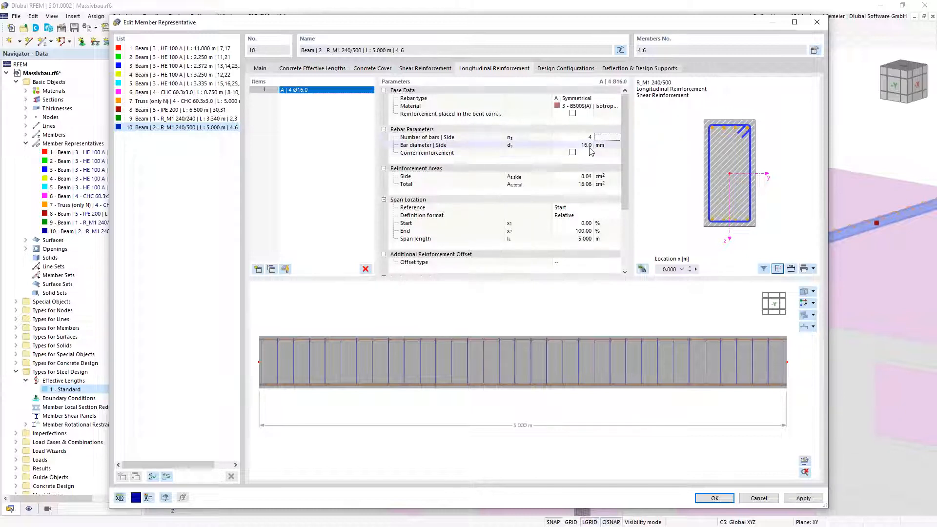
text(20)
key(Tab)
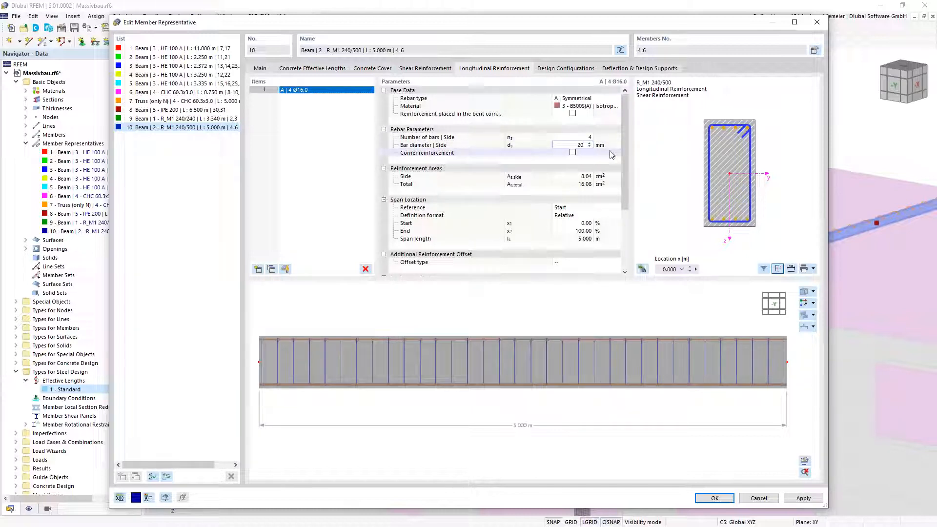
click(713, 499)
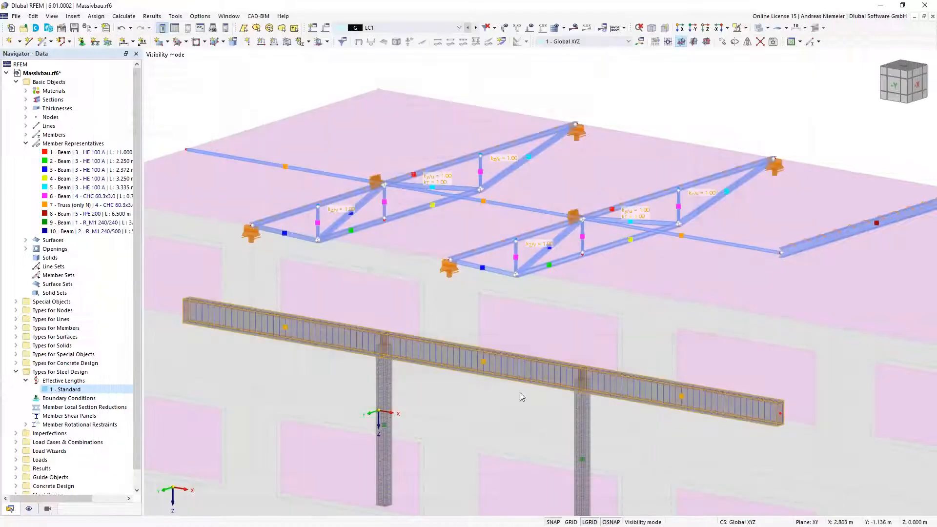
scroll(575, 370, up, 3)
scroll(576, 374, up, 3)
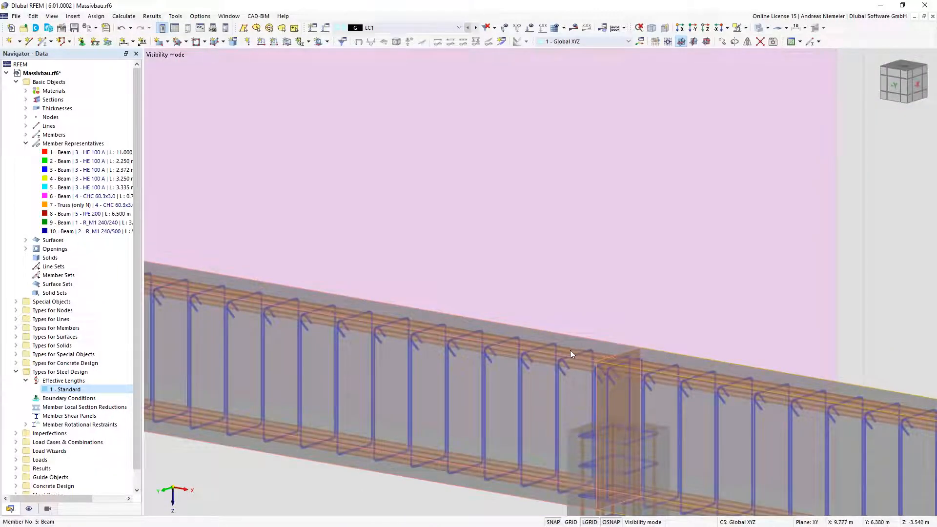
scroll(571, 352, down, 6)
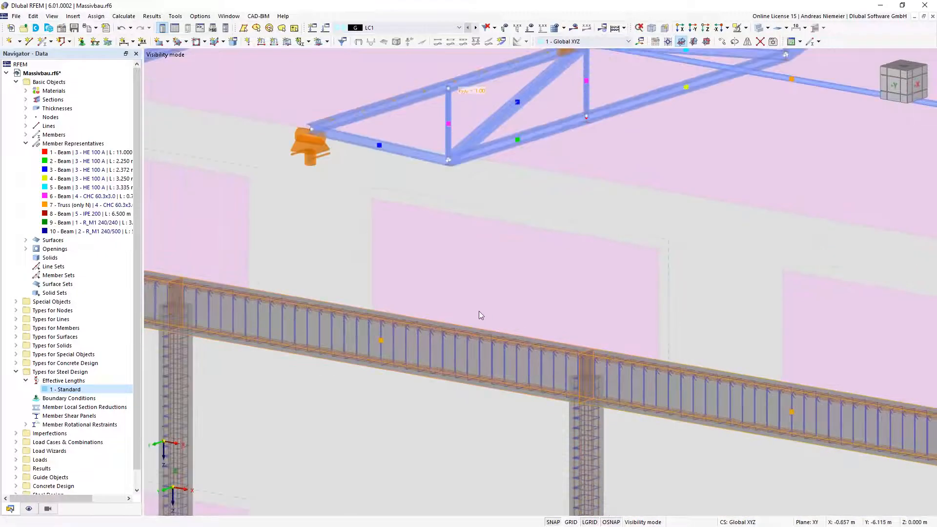
scroll(479, 315, down, 3)
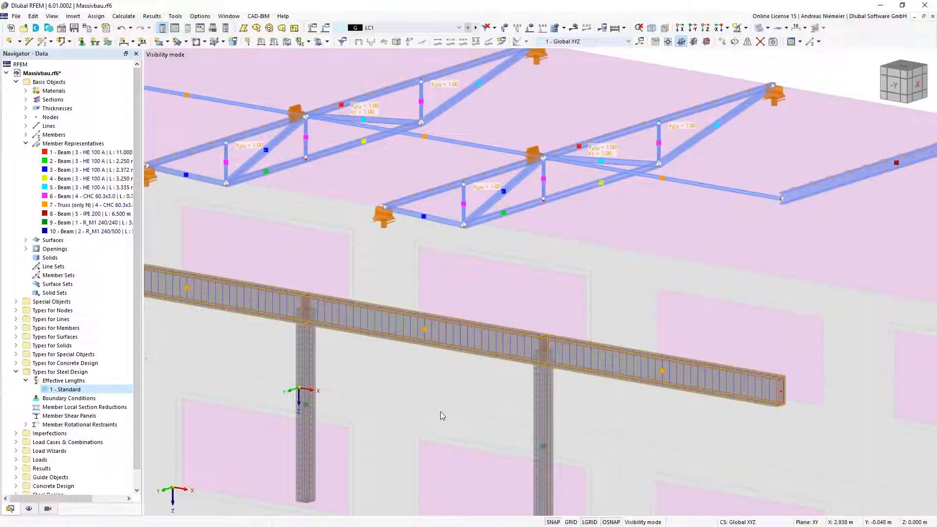
scroll(435, 266, down, 5)
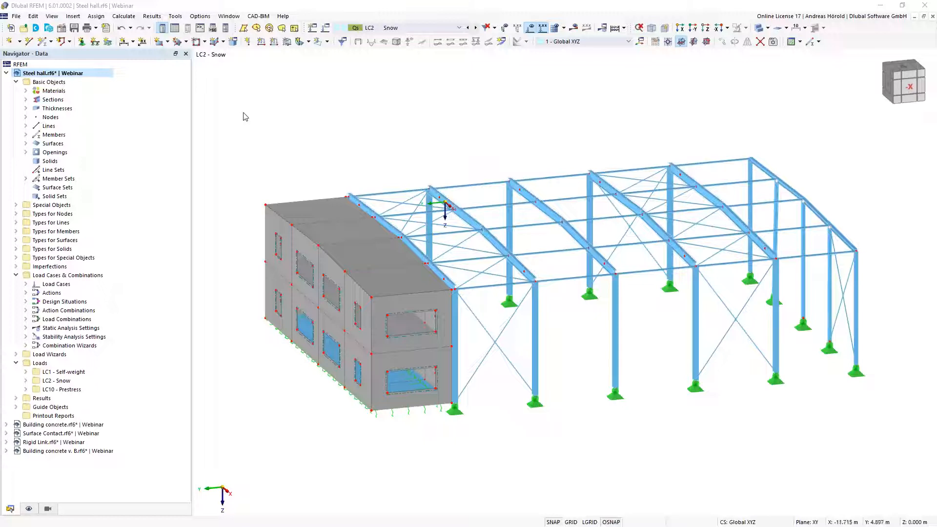
Create a snow load wizard in the Steel hall model with the Duopitch roof type.
click(73, 17)
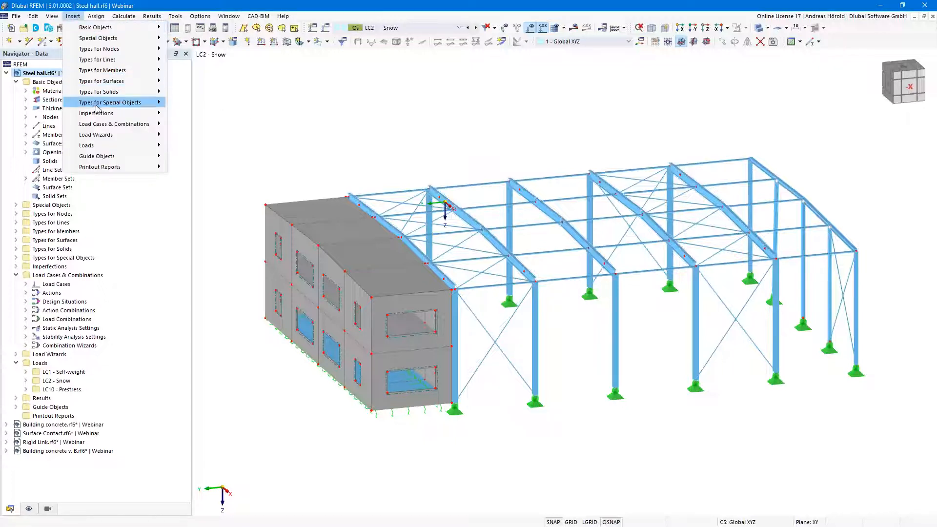
mouse_move(97, 103)
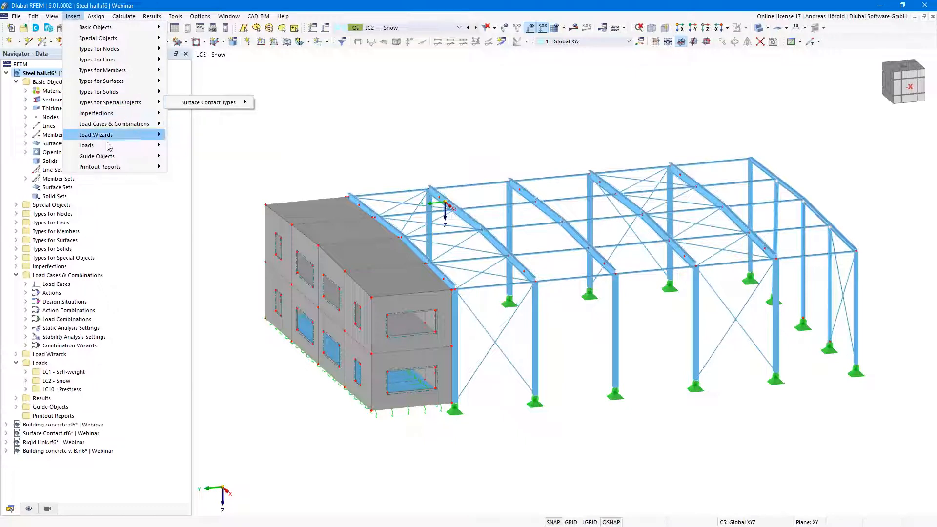
mouse_move(115, 139)
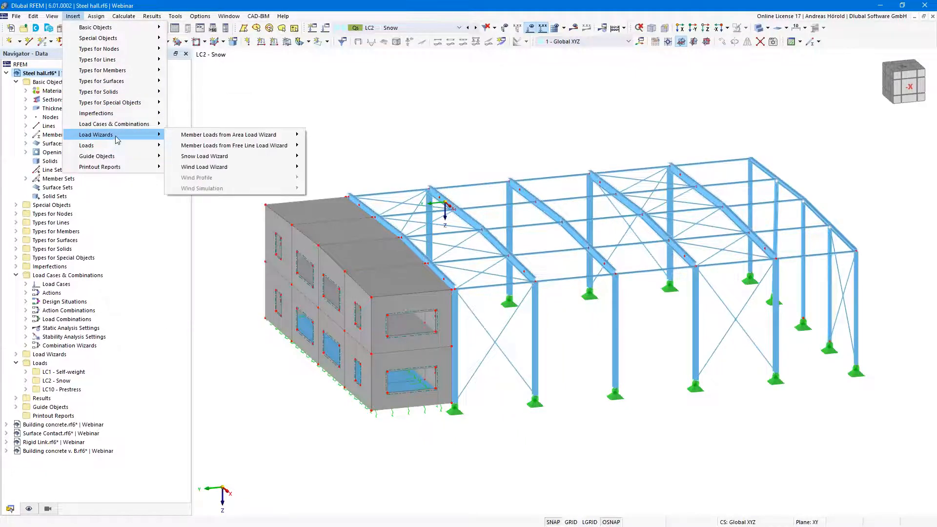
mouse_move(251, 162)
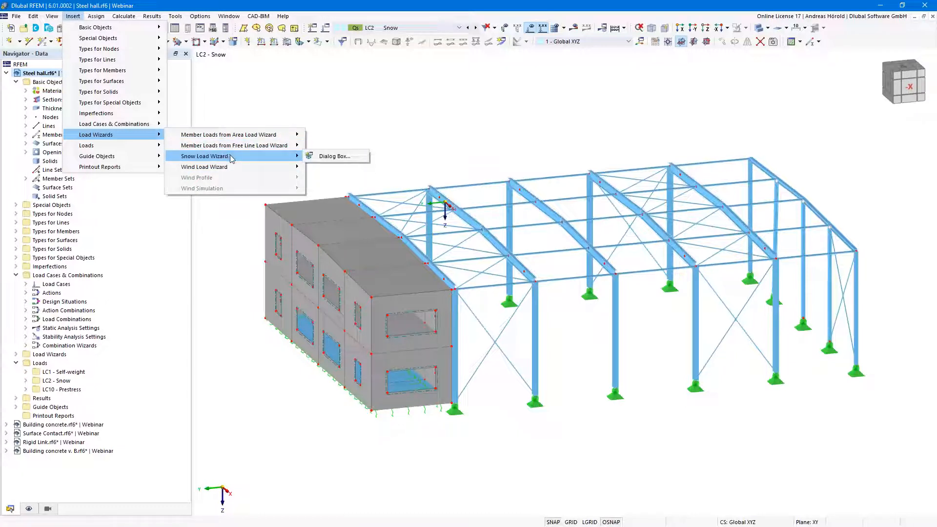
click(340, 157)
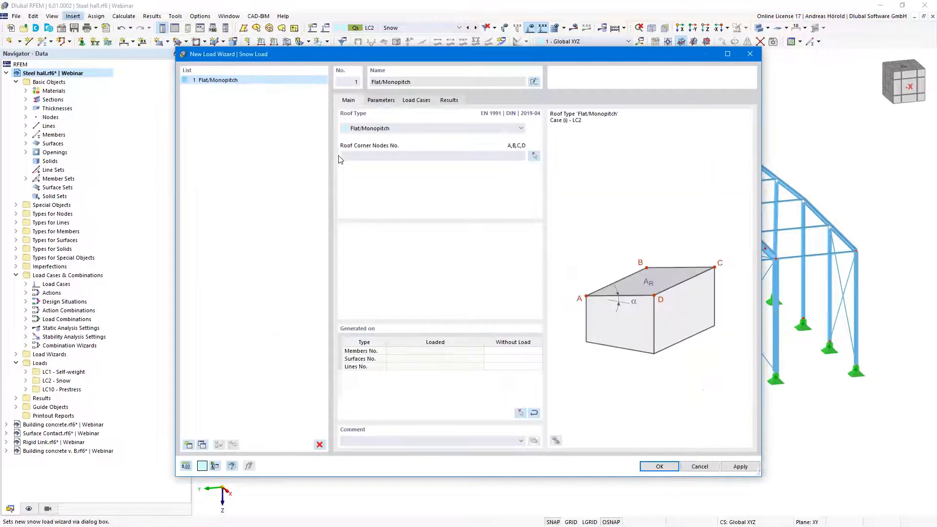
click(435, 129)
click(421, 147)
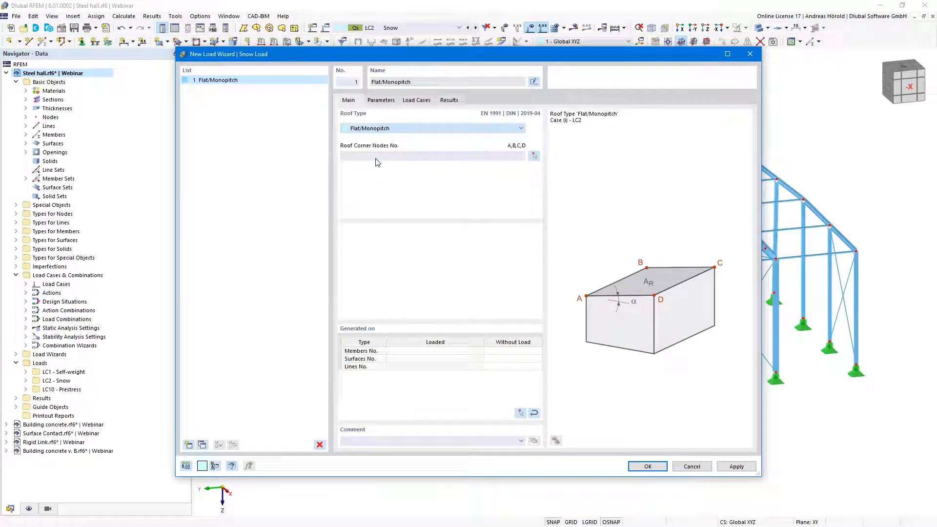
Assign nodes 74, 66-68, 76 and 75 as the hall's roof corners, keeping both Roof 1 and Roof 2 loaded.
click(535, 156)
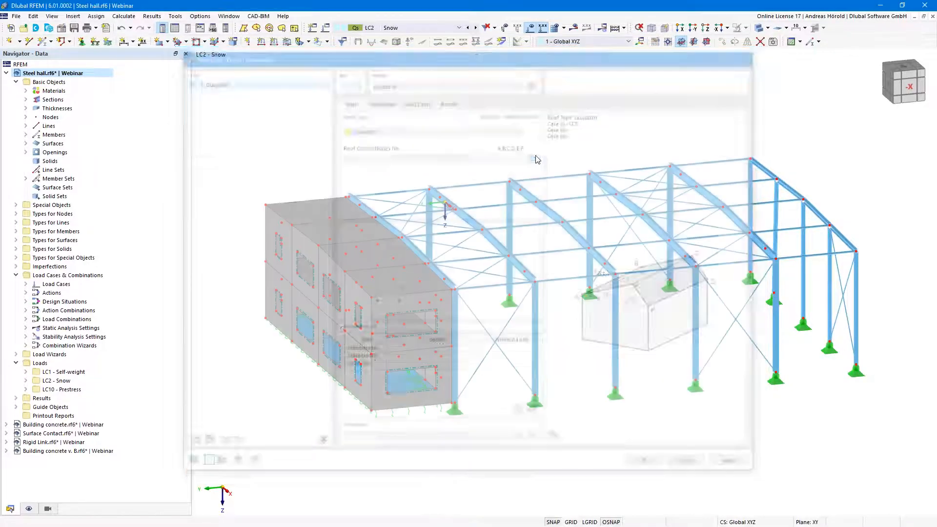
click(757, 163)
click(777, 179)
click(803, 201)
click(854, 250)
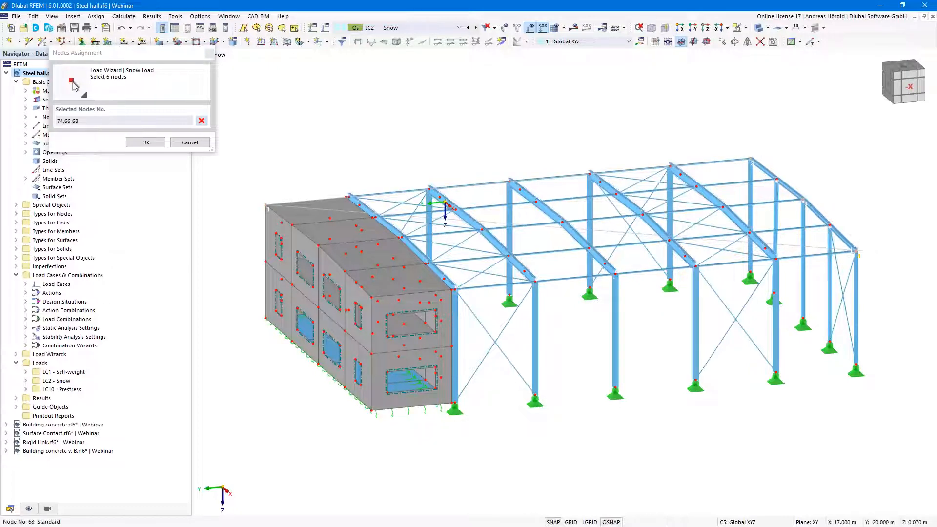
click(371, 297)
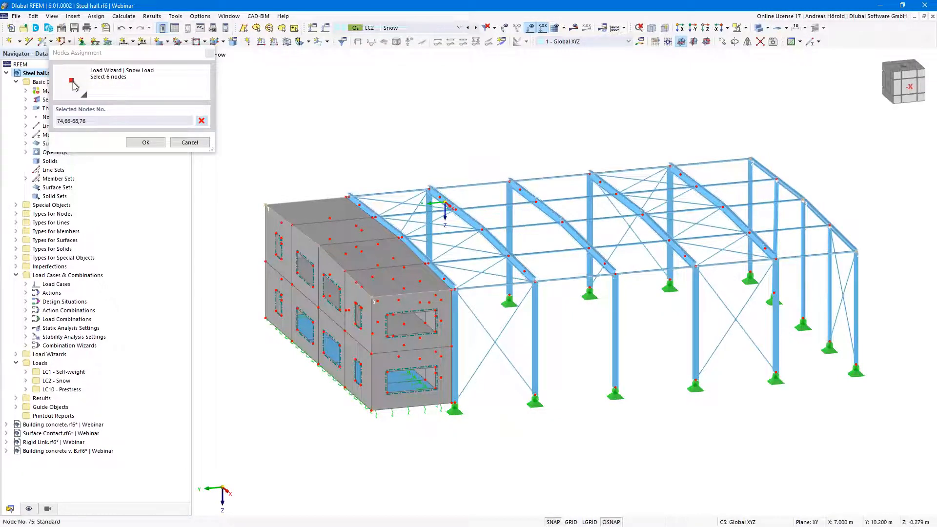
click(445, 202)
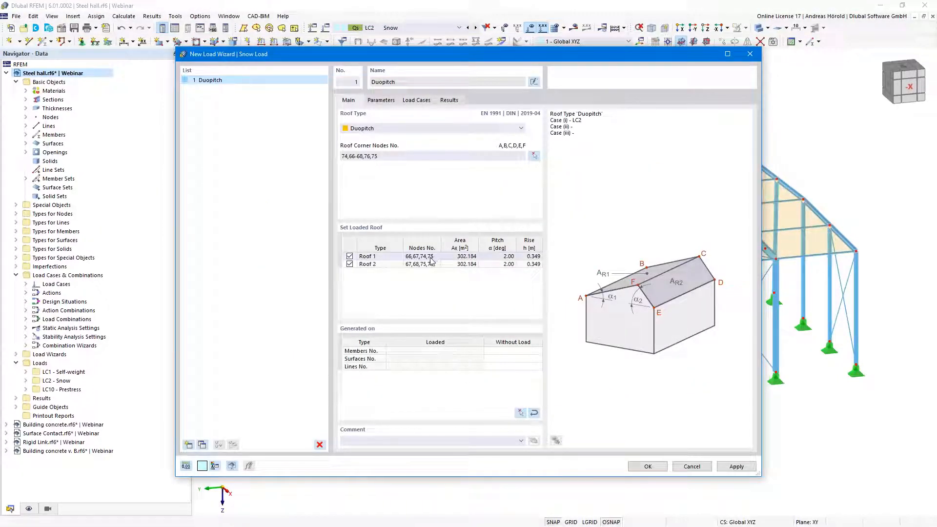
click(350, 264)
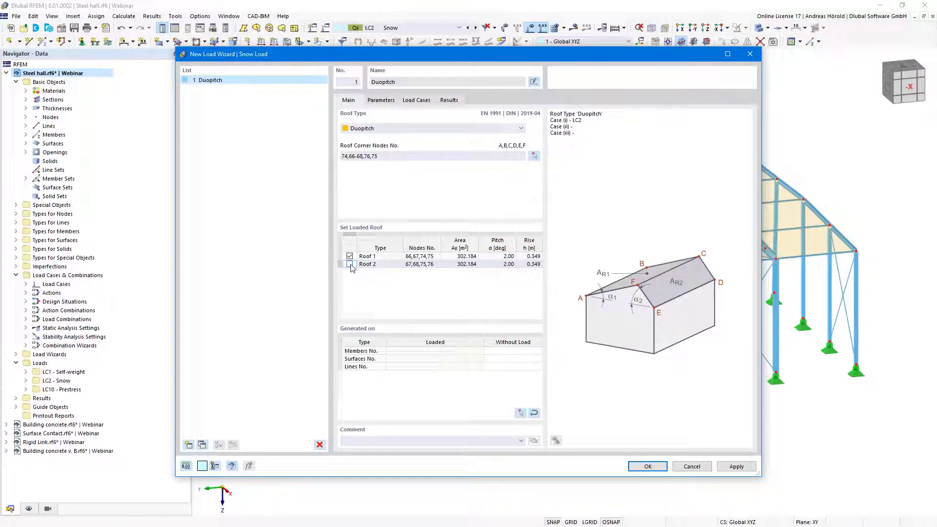
click(350, 265)
Start selecting the members without load and isolate the Truss (only N) and Tension member types in the model view.
click(517, 352)
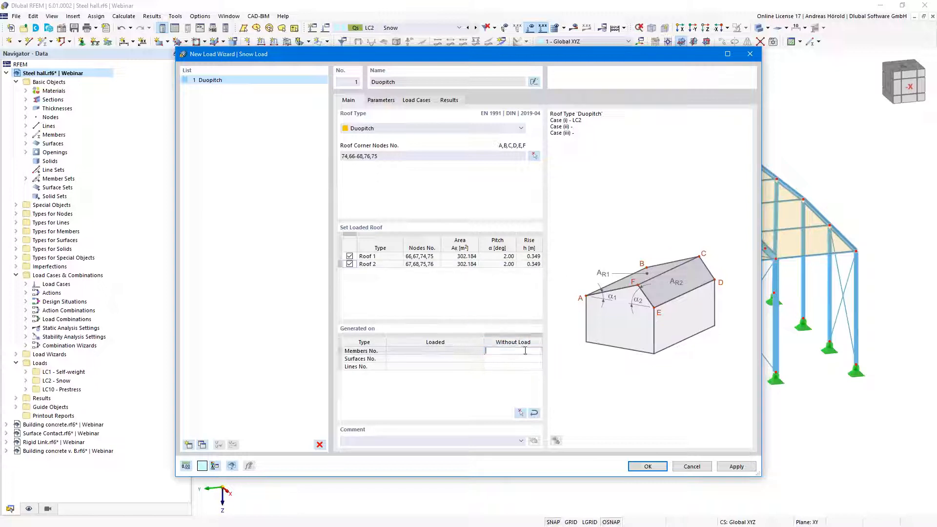
click(520, 414)
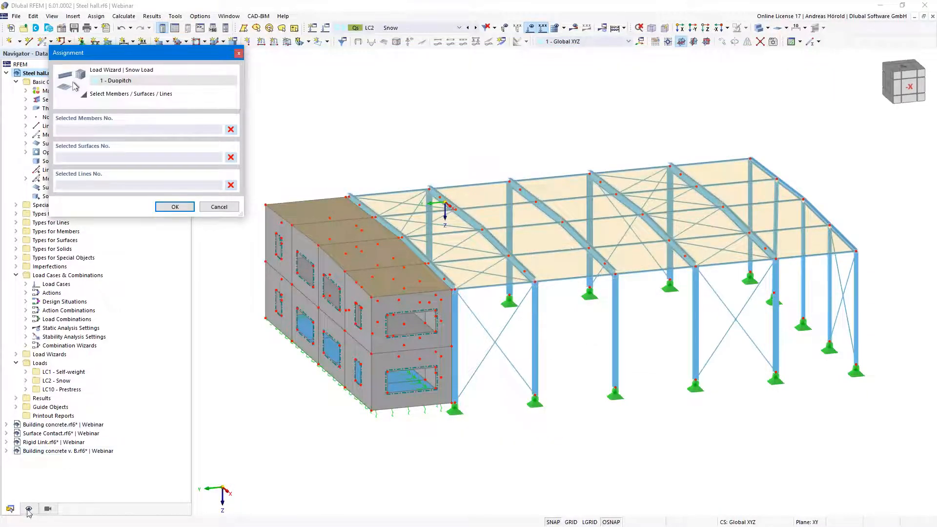
click(48, 509)
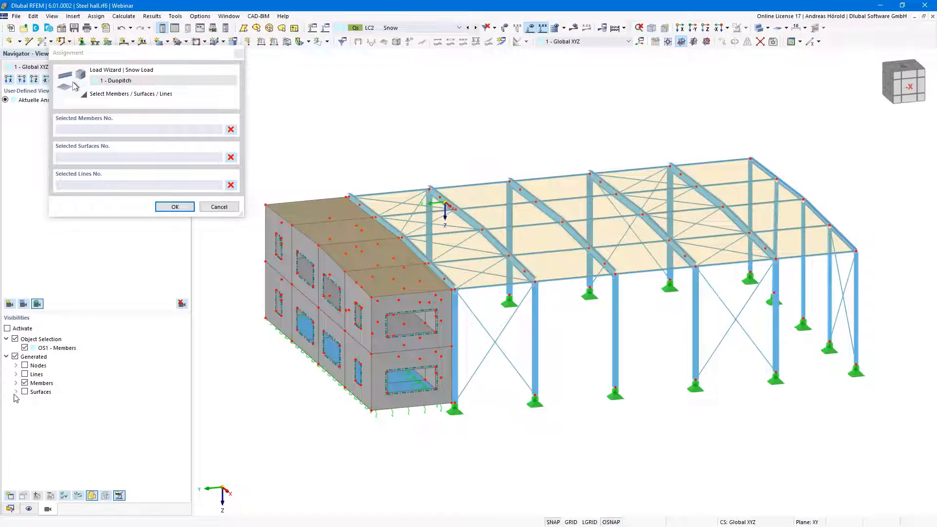
click(16, 384)
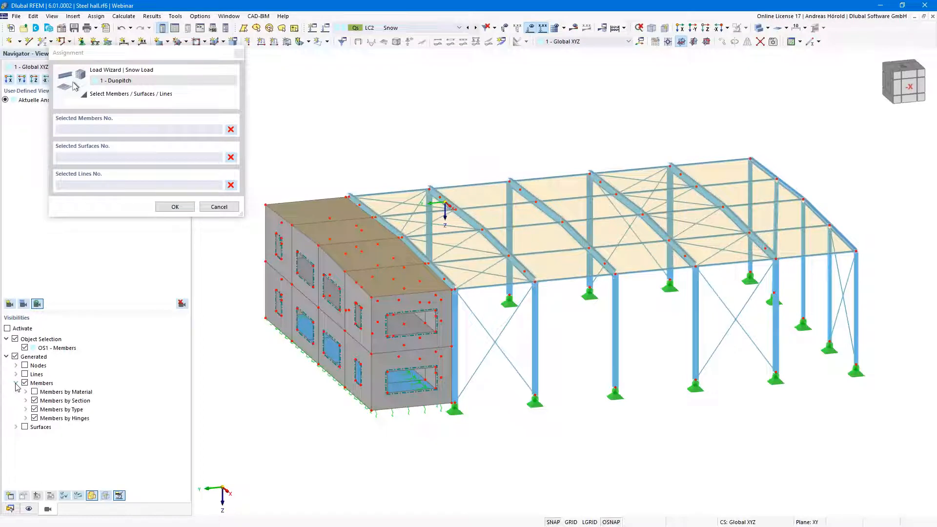
click(26, 410)
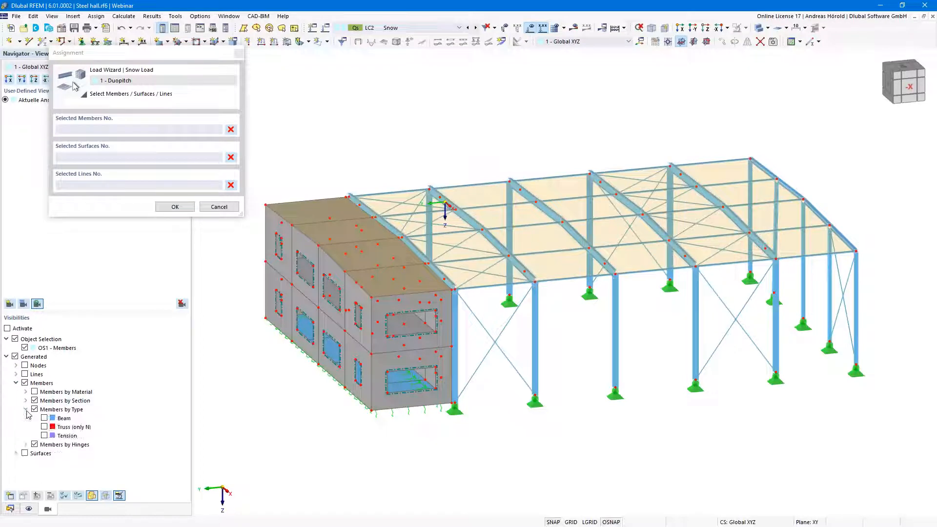
click(44, 427)
click(44, 435)
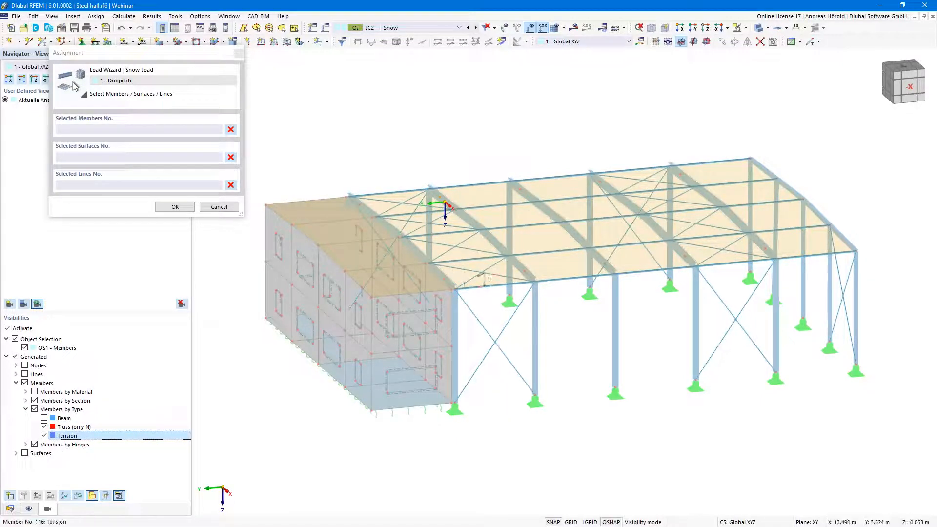
Exclude the truss and tension members in the roof plane, members 59-63, 65-69, 71-75, 77-81, 83-87 and 101-116, from the snow load.
scroll(600, 335, up, 3)
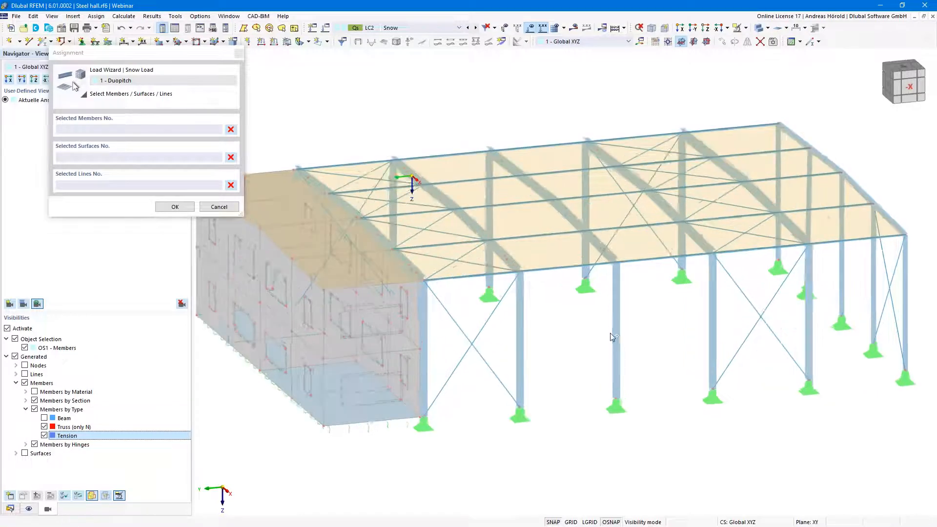
ctrl+middle_drag(597, 332, 563, 308)
scroll(563, 305, up, 1)
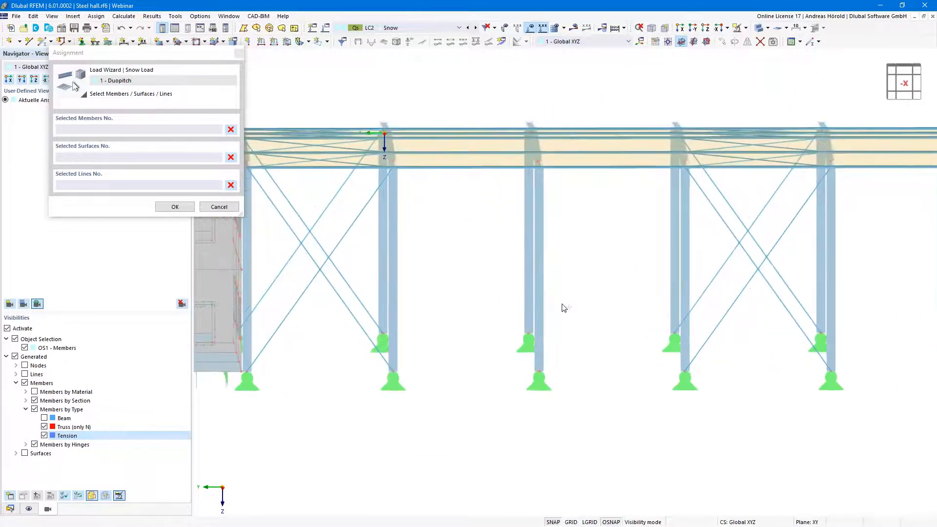
scroll(562, 305, down, 2)
scroll(564, 307, down, 1)
drag(312, 241, 827, 171)
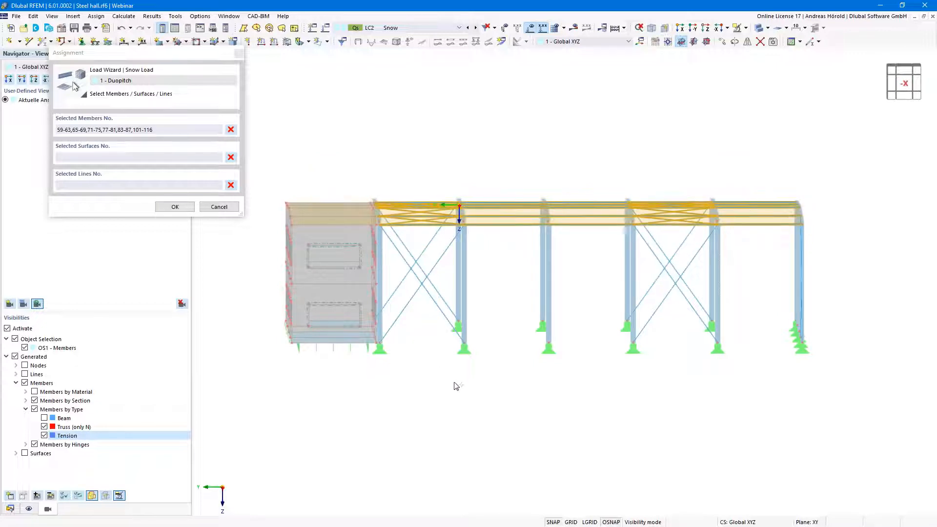
click(169, 207)
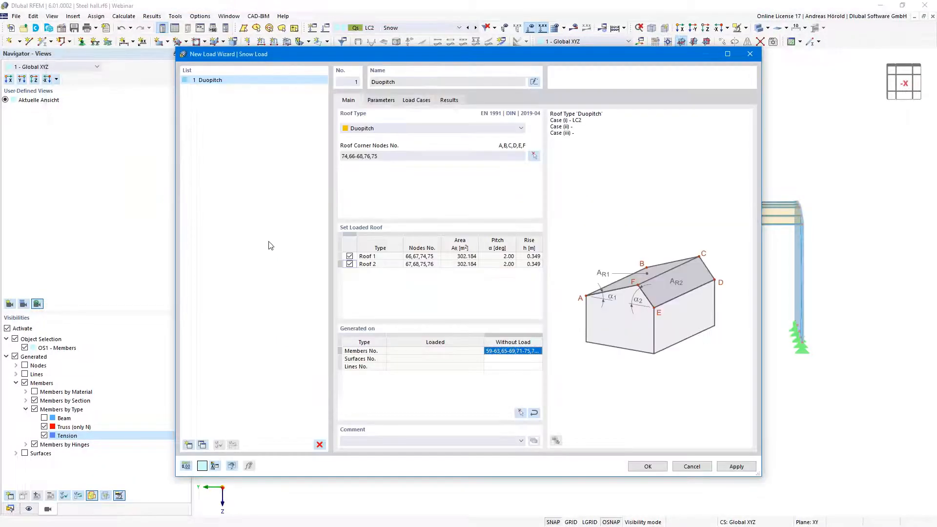
Review the snow load wizard's parameters and try the manual snow load definition.
click(381, 100)
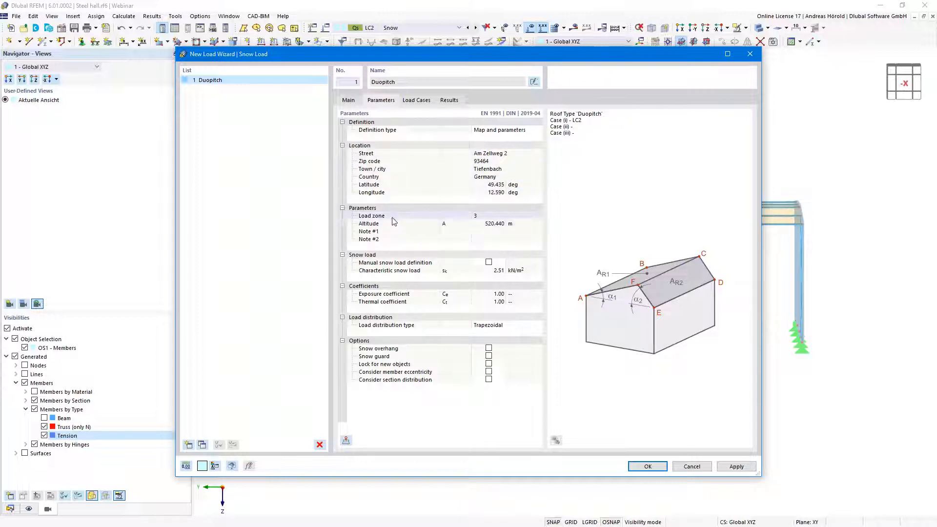
click(489, 262)
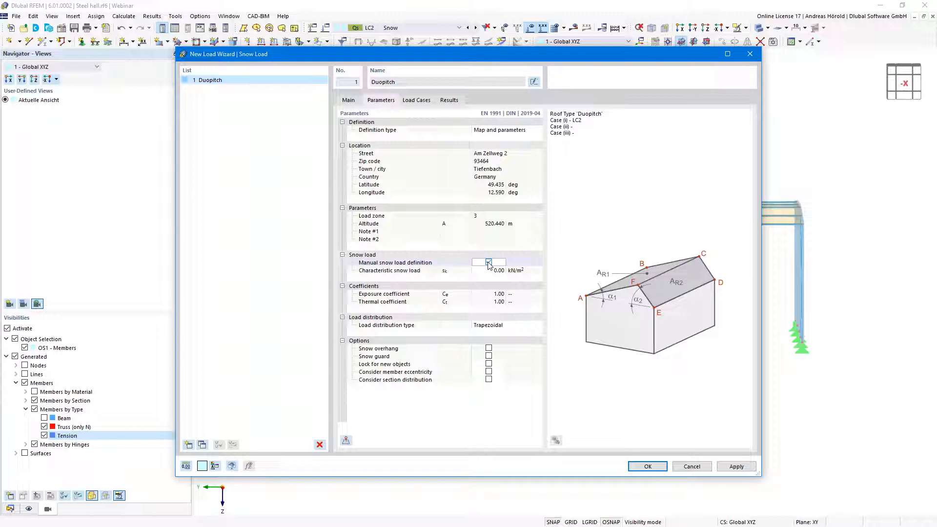
click(489, 263)
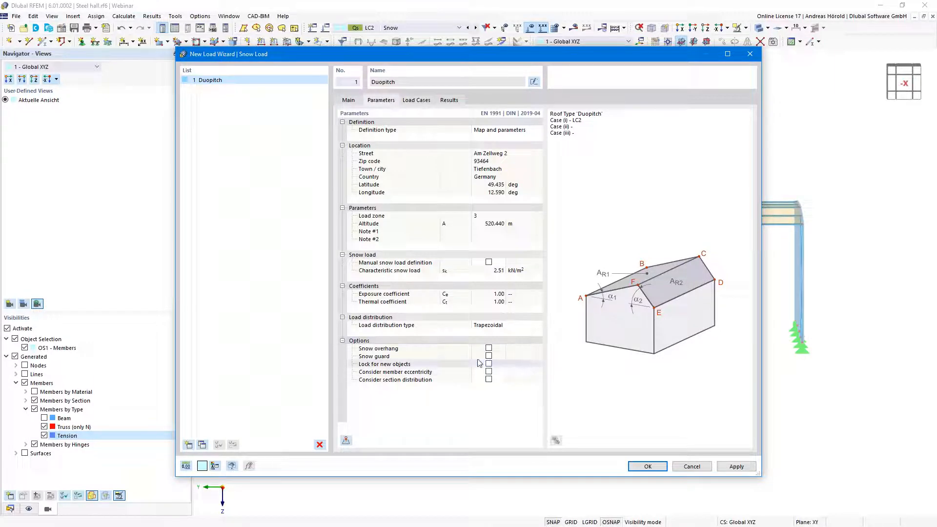
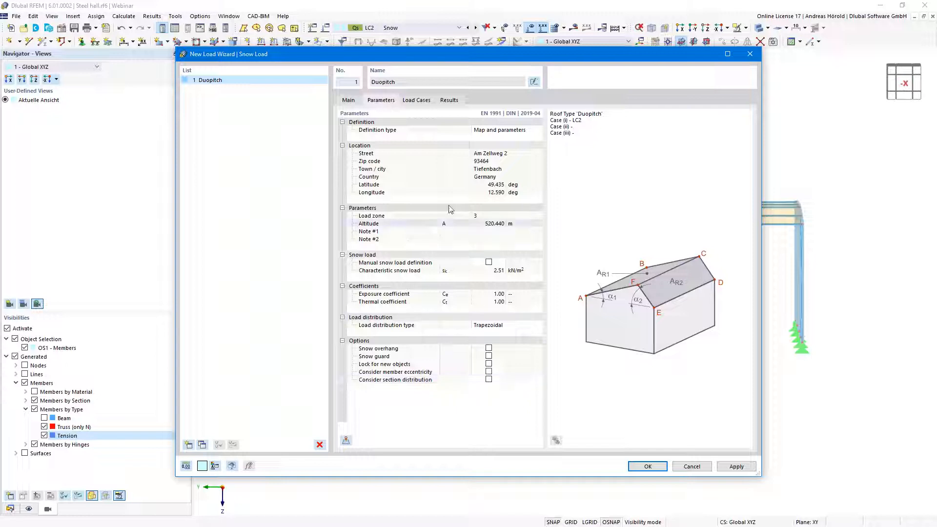
Generate only snow Case (i) into LC2 - Snow, excluding Cases (ii) and (iii), and deactivate the visibilities to show the whole hall.
click(417, 102)
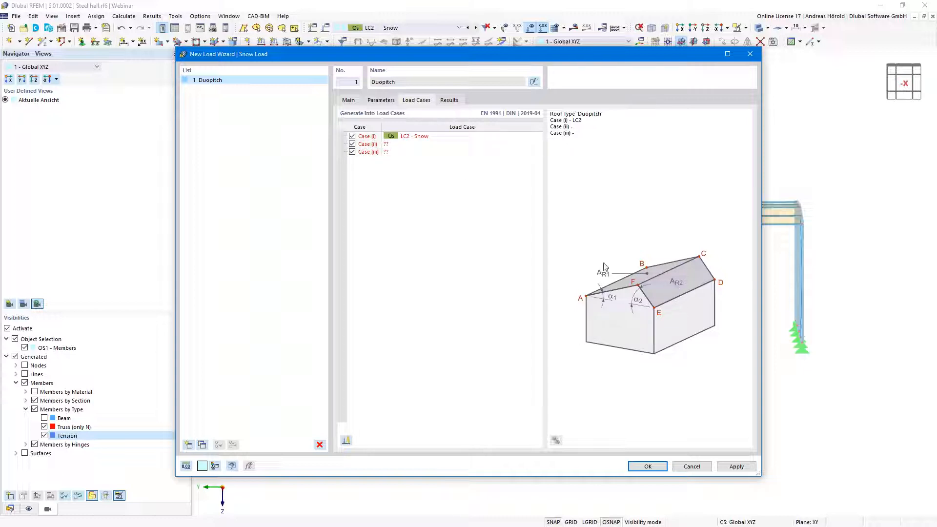
click(352, 144)
click(352, 152)
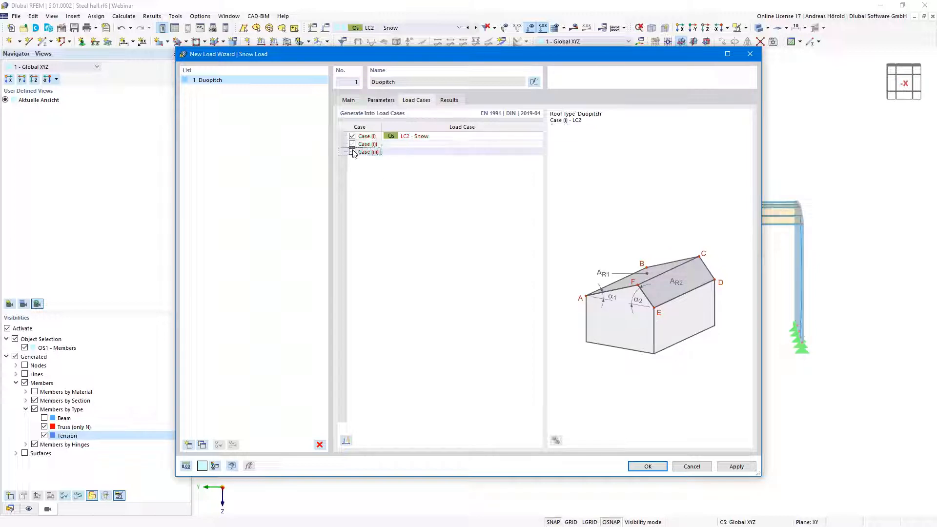
click(648, 466)
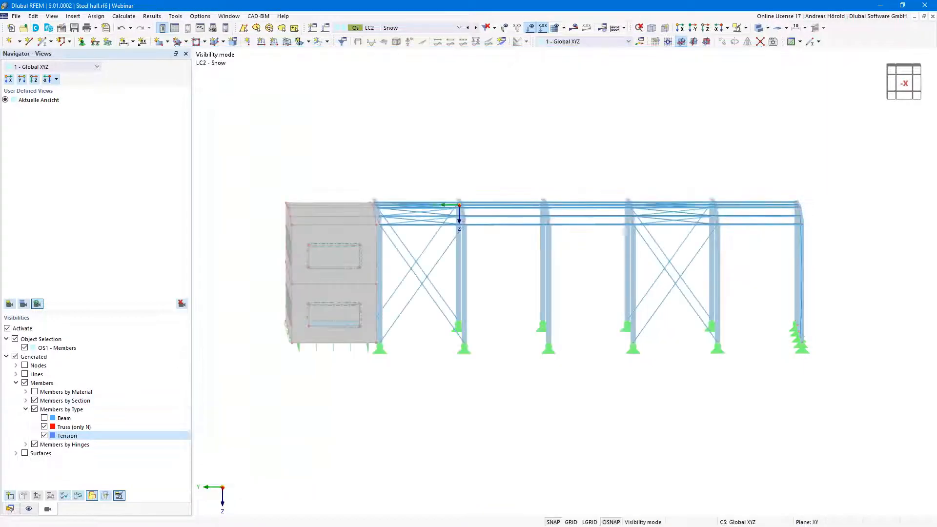
click(7, 329)
ctrl+middle_drag(234, 366, 299, 428)
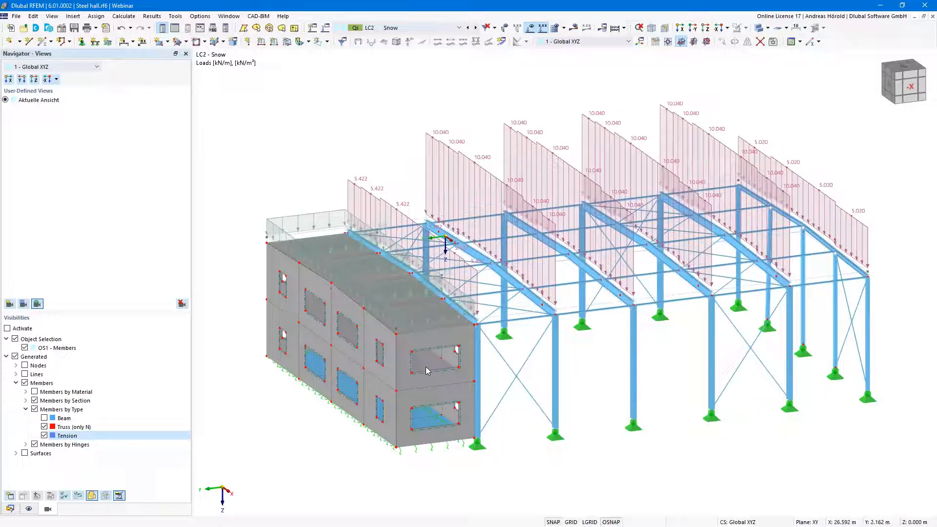
Switch to the Surface Contact.rf6 model and examine the two stacked plates at the column base.
click(10, 509)
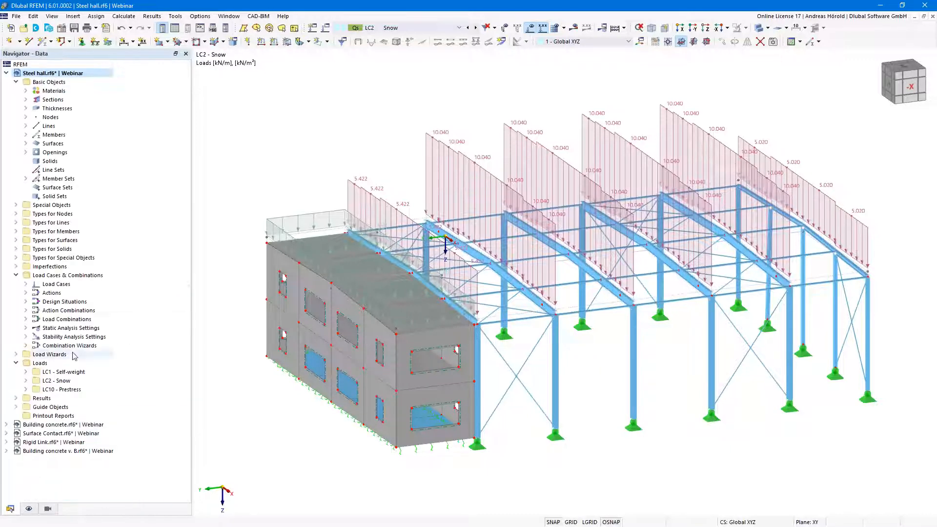
click(62, 433)
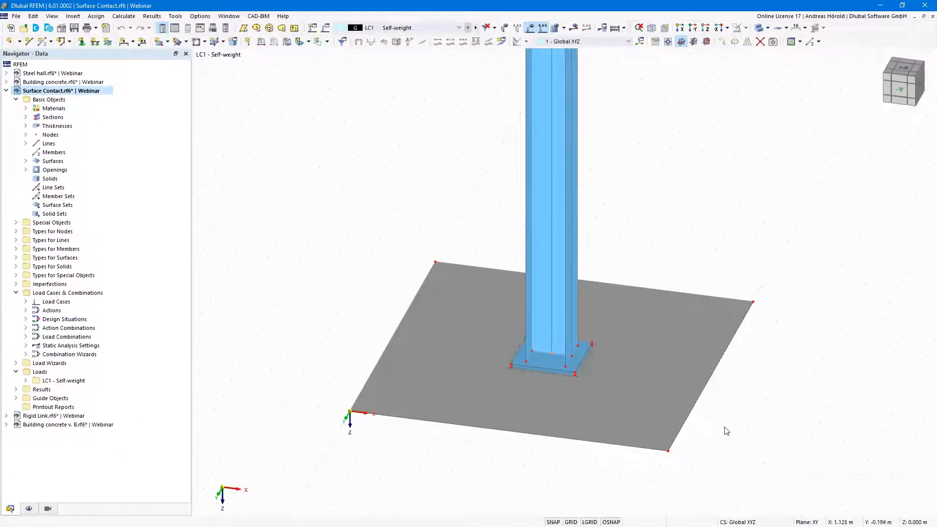
scroll(726, 431, up, 3)
middle_drag(713, 427, 809, 380)
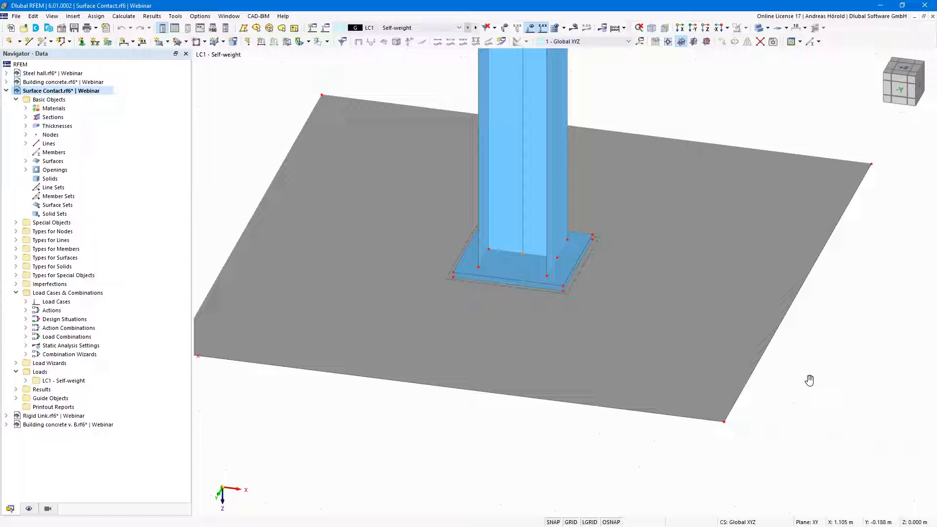
ctrl+middle_drag(734, 415, 747, 383)
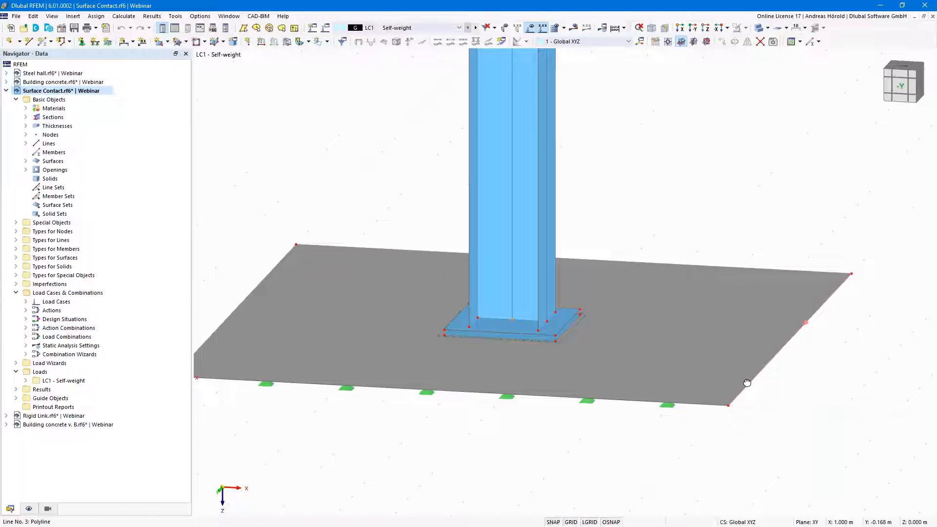
scroll(498, 317, up, 5)
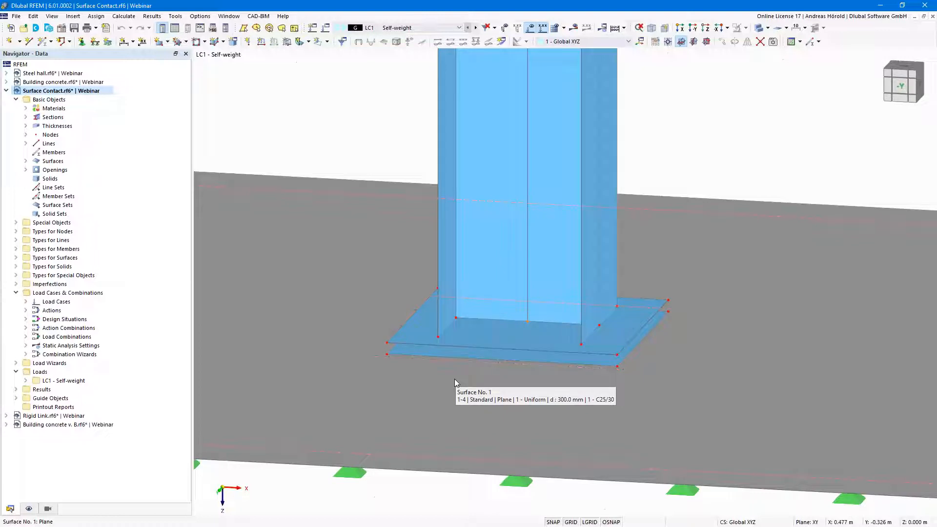
scroll(480, 354, up, 2)
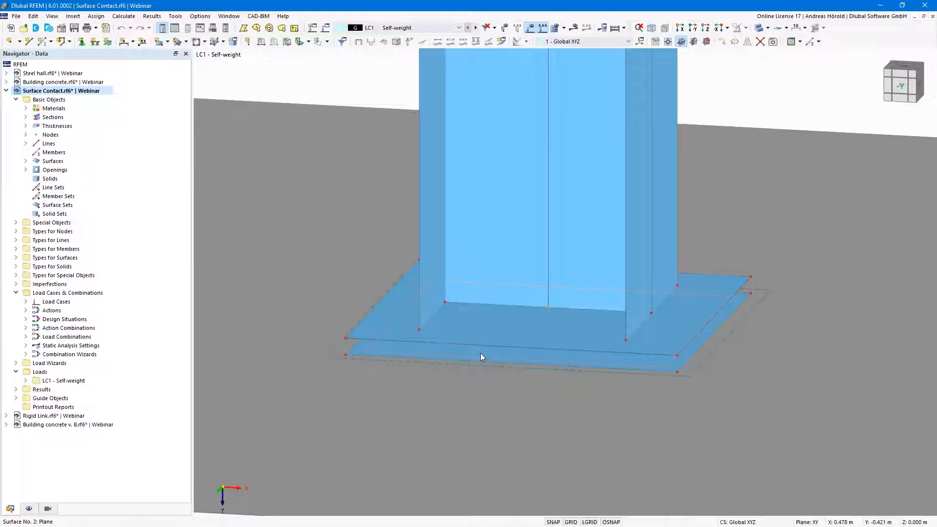
Start a new surface contact with upper base plate surface 3 as group 1 and lower plate surface 2 as group 2.
click(16, 222)
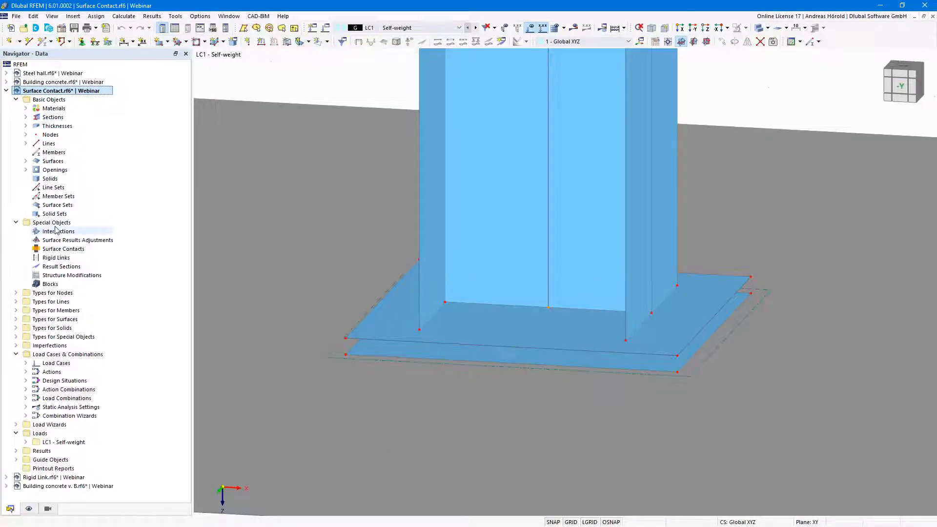
double_click(66, 250)
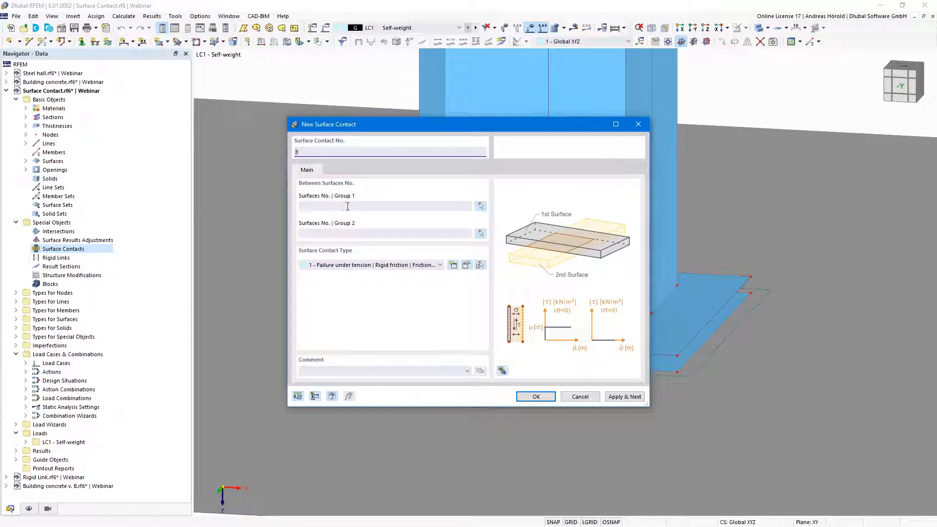
click(481, 206)
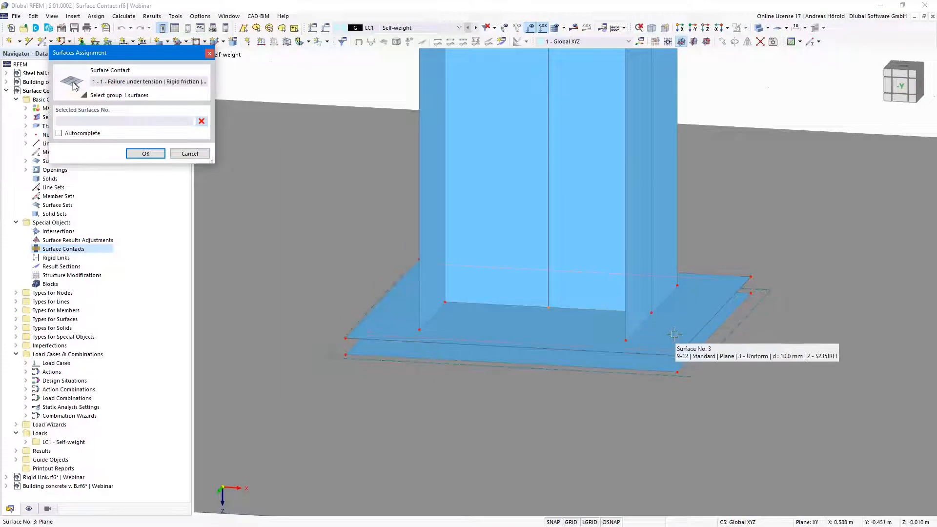
click(672, 347)
click(145, 154)
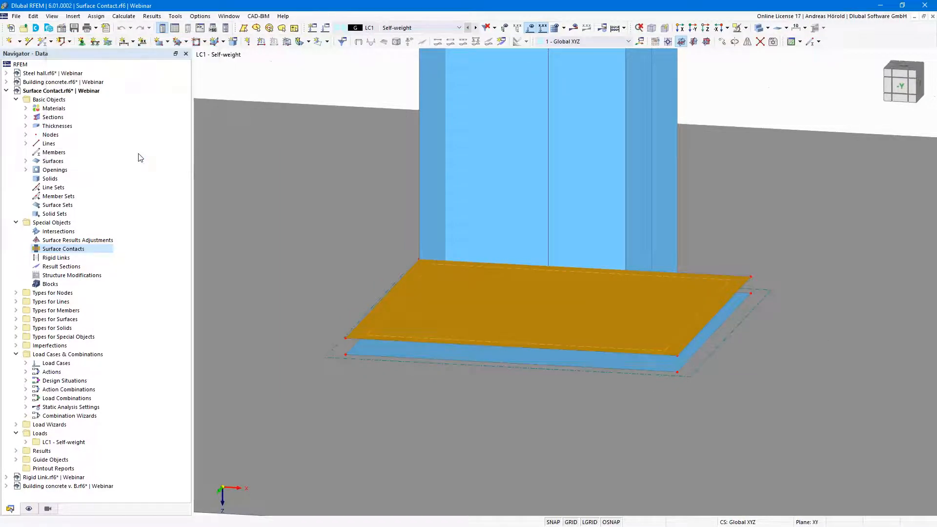
click(481, 235)
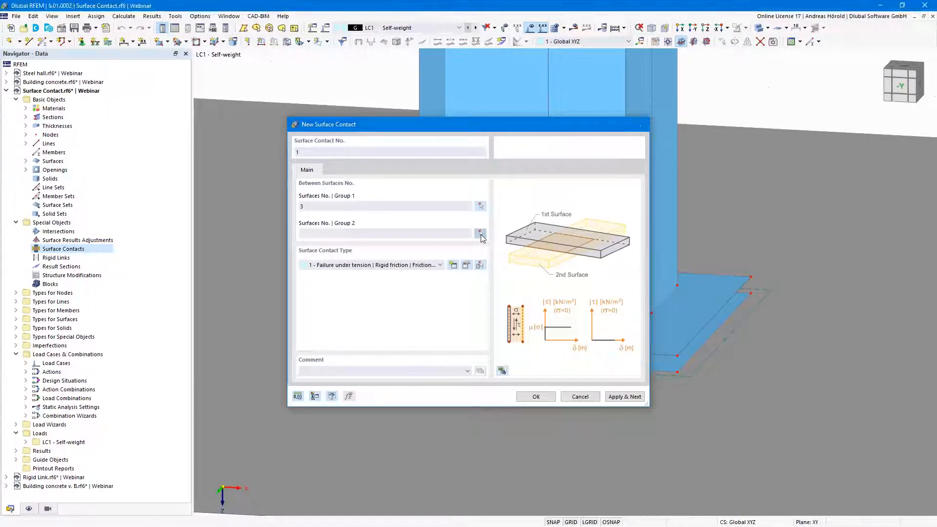
click(643, 363)
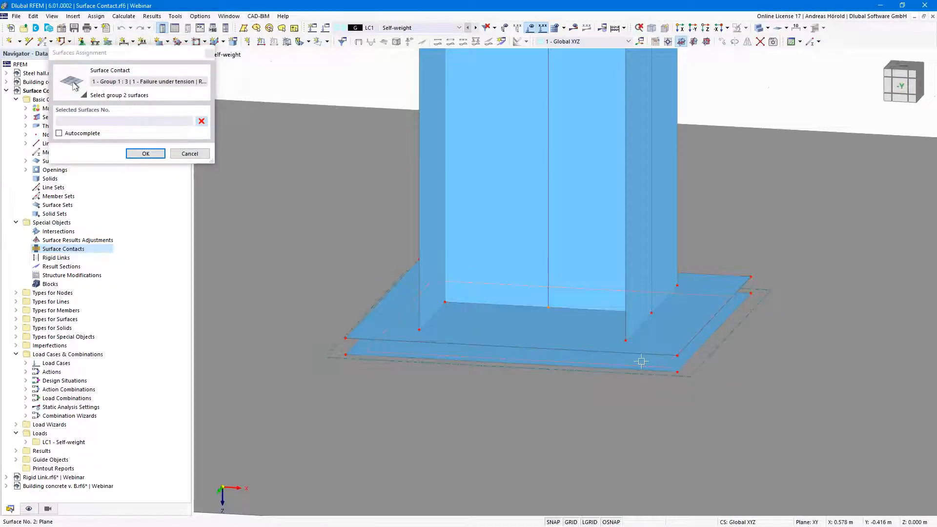
click(145, 154)
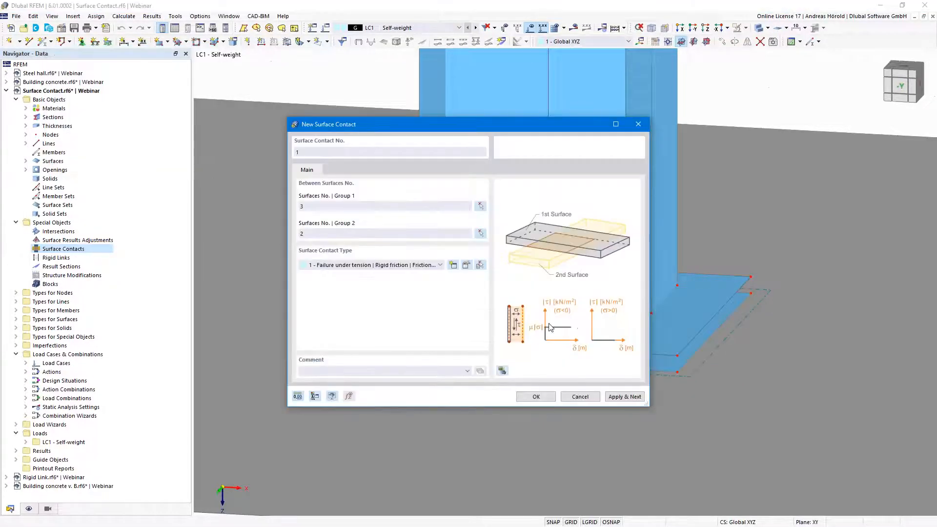
Keep the contact type at Failure under tension with Rigid friction and a friction coefficient of 0.20, and create the surface contact.
click(466, 265)
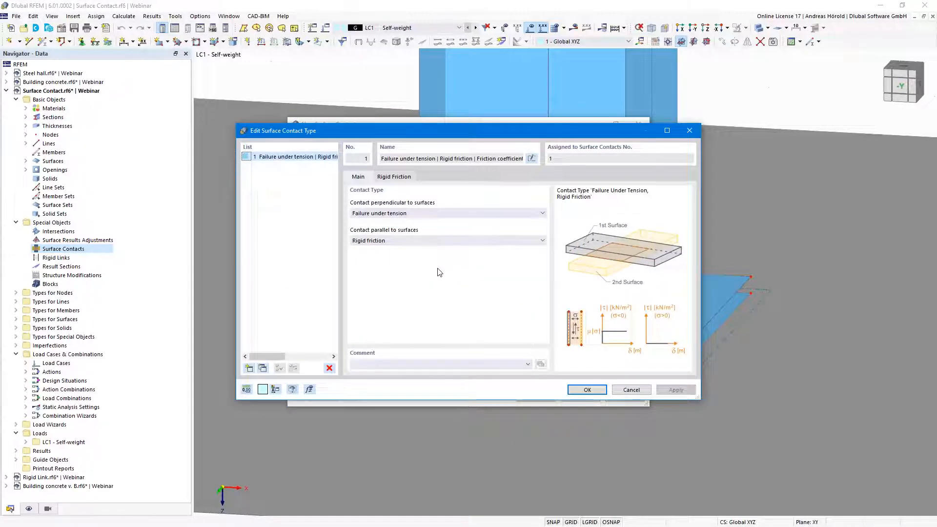
click(411, 214)
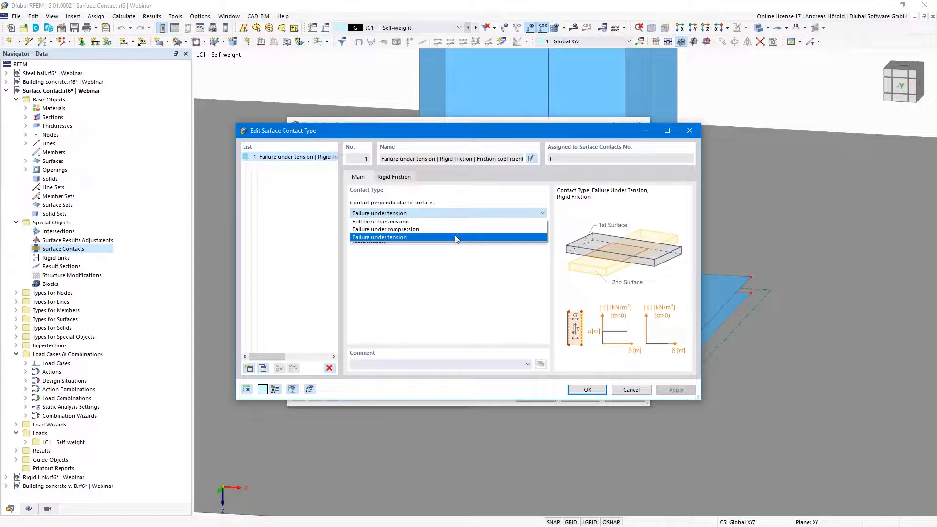
click(457, 238)
click(450, 241)
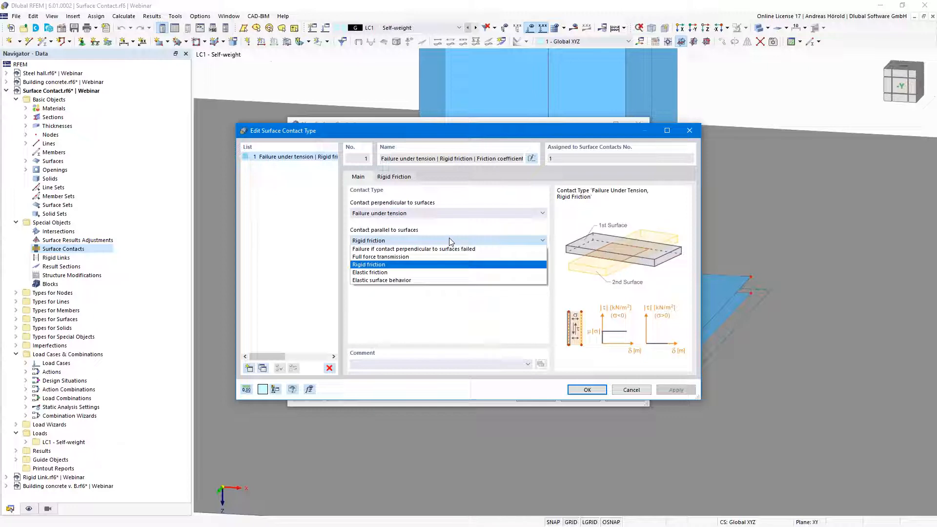
click(450, 241)
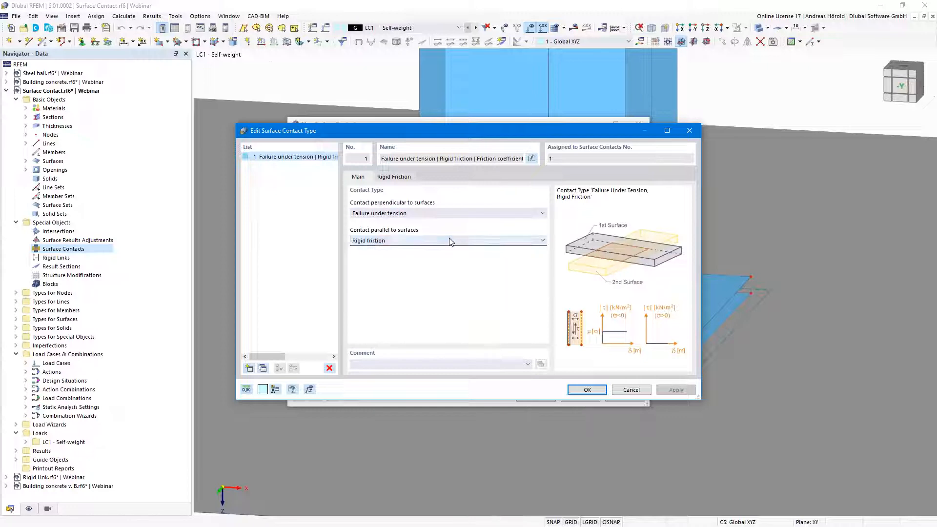
click(393, 177)
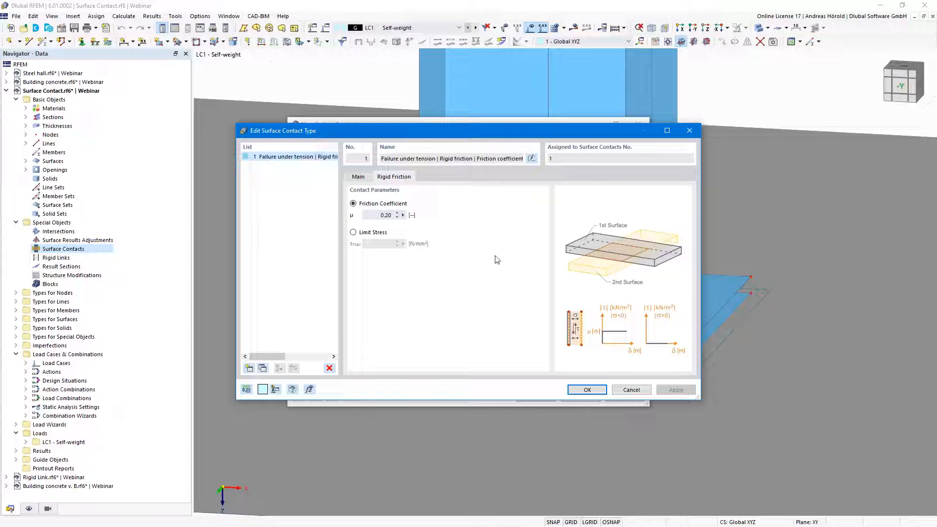
click(586, 390)
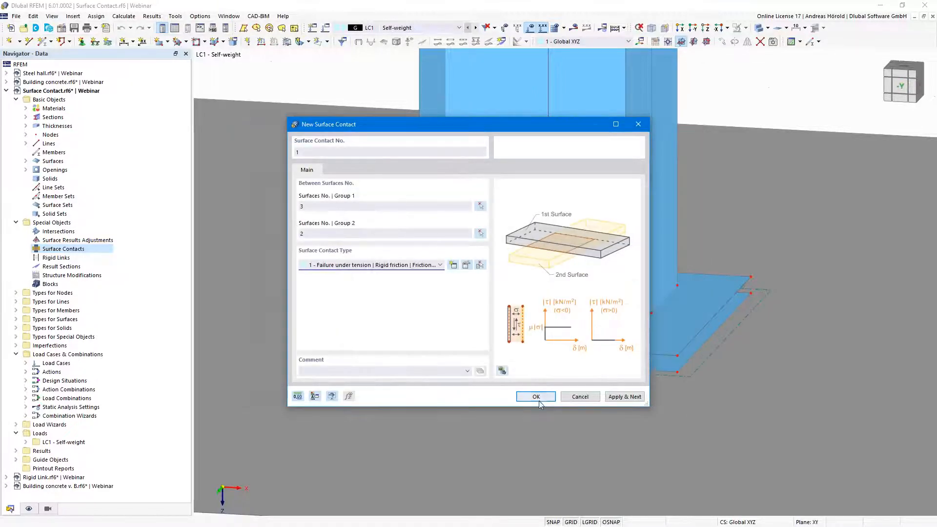
click(537, 397)
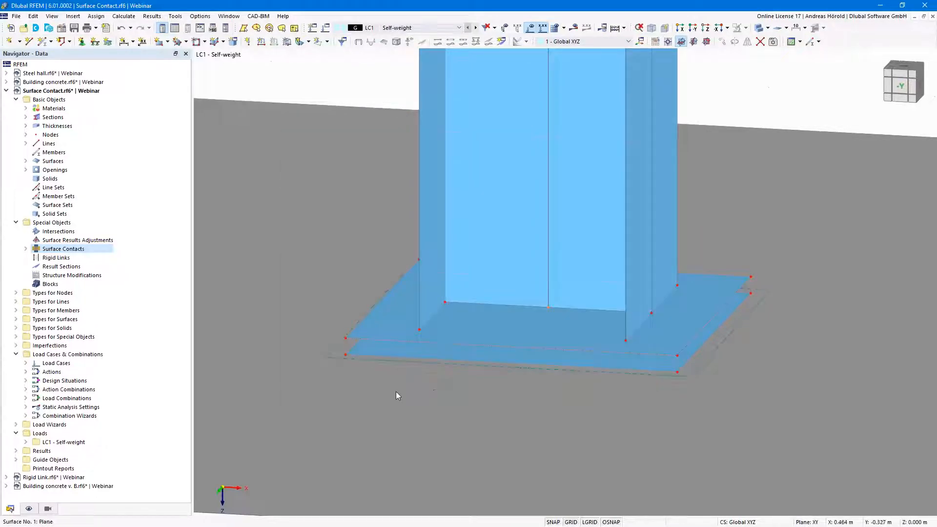
Examine the surface contact between the two base plates up close, including their corner, and the column as a whole.
scroll(381, 383, up, 3)
scroll(365, 379, up, 1)
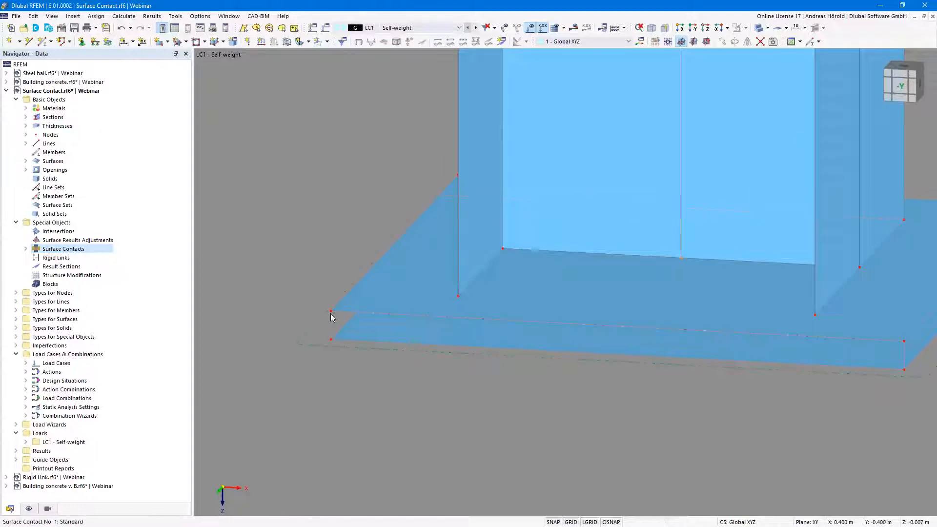
scroll(333, 328, up, 3)
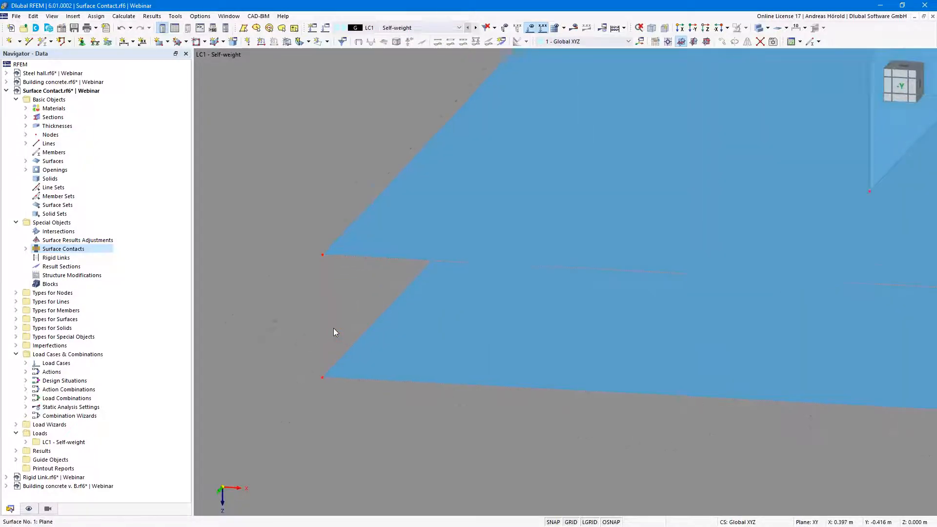
scroll(333, 328, down, 4)
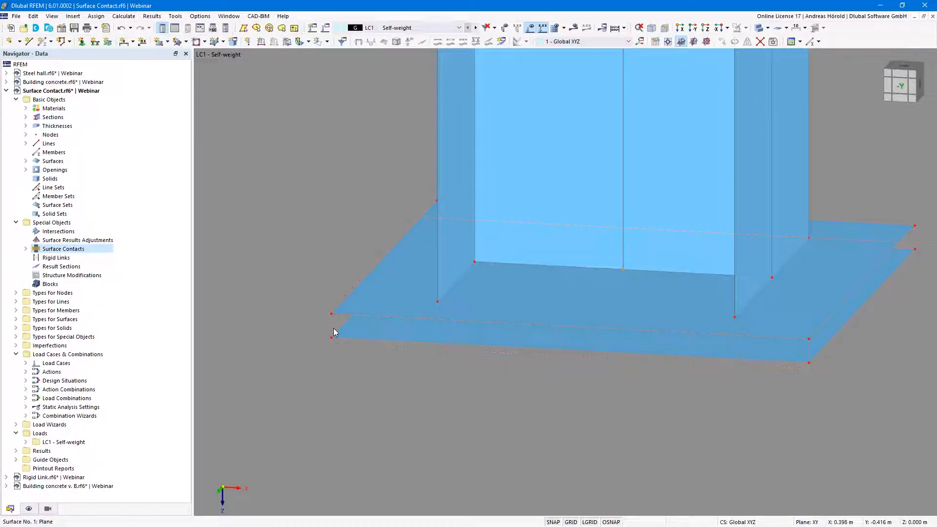
scroll(333, 328, down, 8)
middle_drag(335, 284, 409, 395)
scroll(394, 356, down, 5)
middle_drag(376, 309, 389, 331)
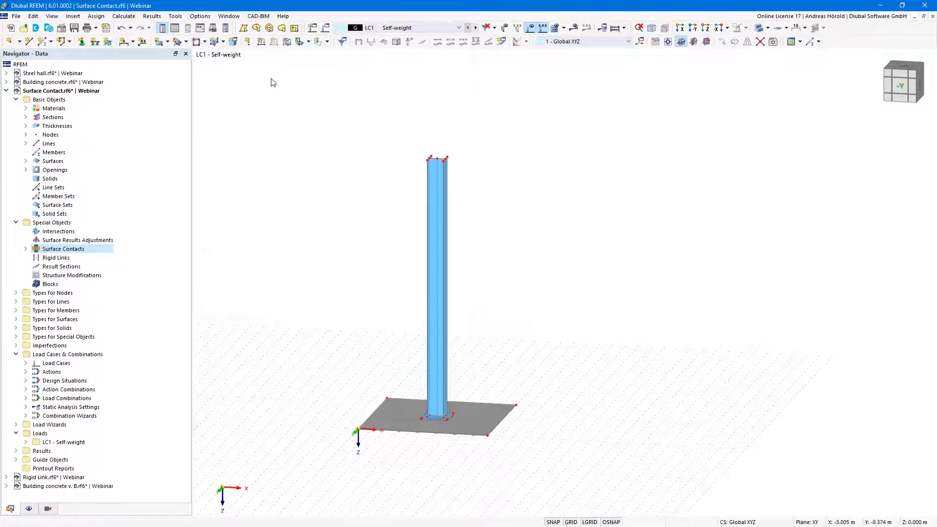
Apply a nodal load with Fx 1 kN and Fz 30 kN to the centre node at the column top in LC1.
click(247, 43)
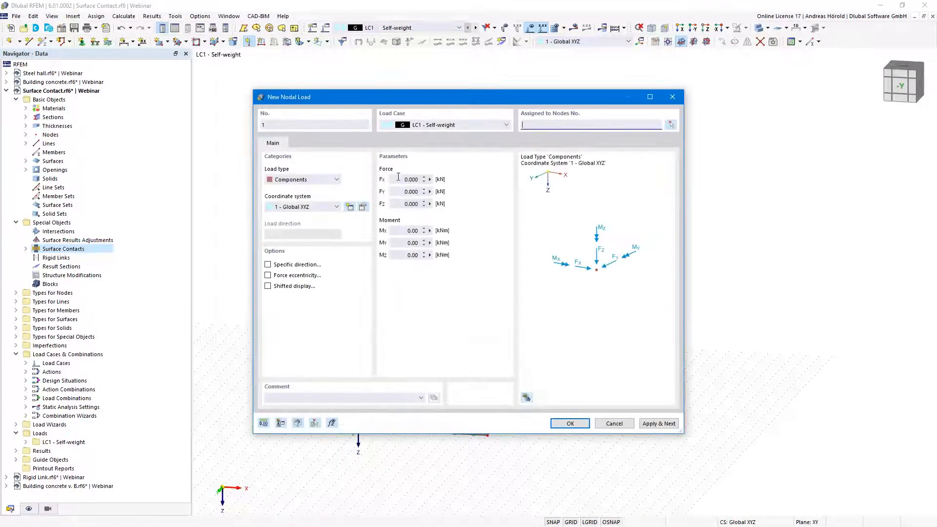
text(1)
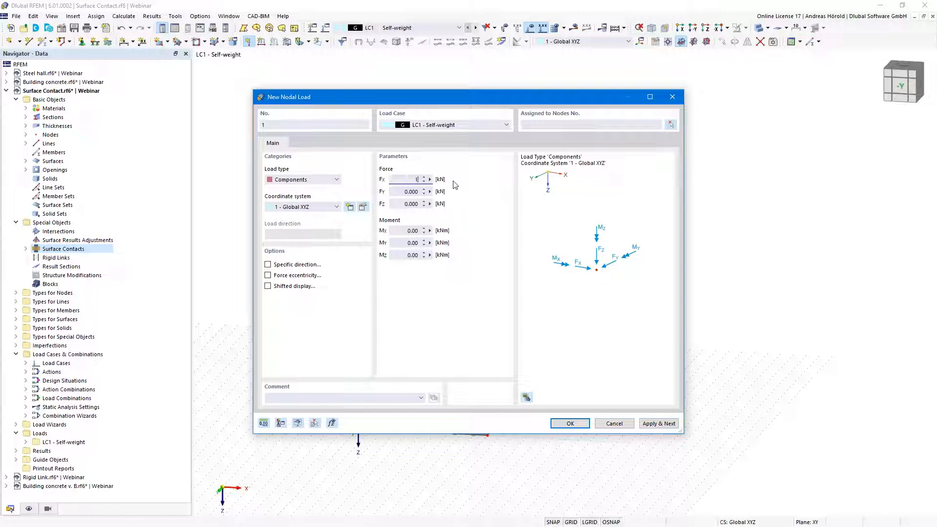
click(403, 204)
text(30)
click(569, 423)
click(431, 157)
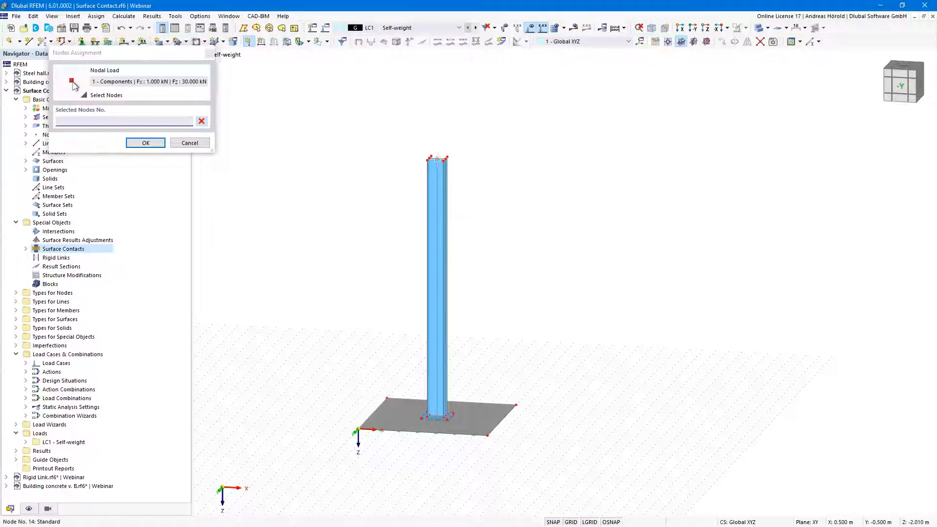
click(149, 143)
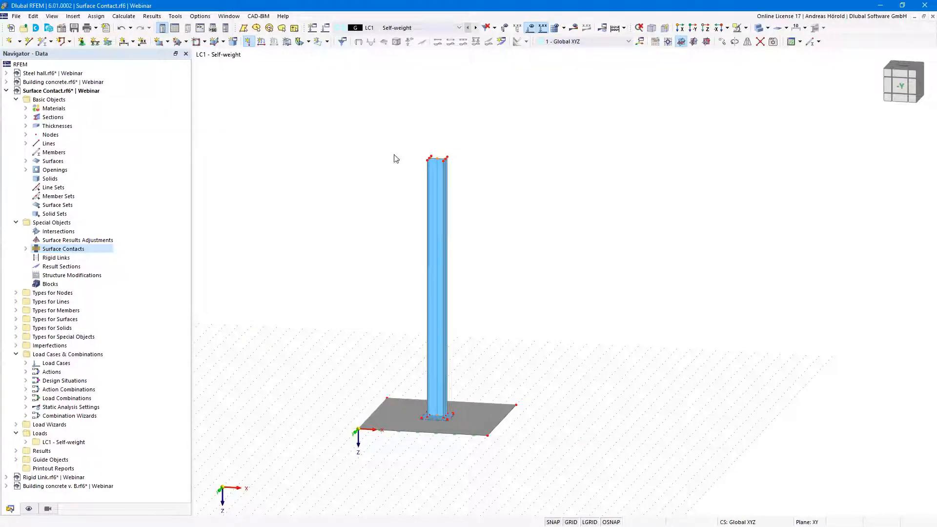
Calculate LC1 - Self-weight and examine the deformed base plate for uplift from the lower plate.
click(571, 29)
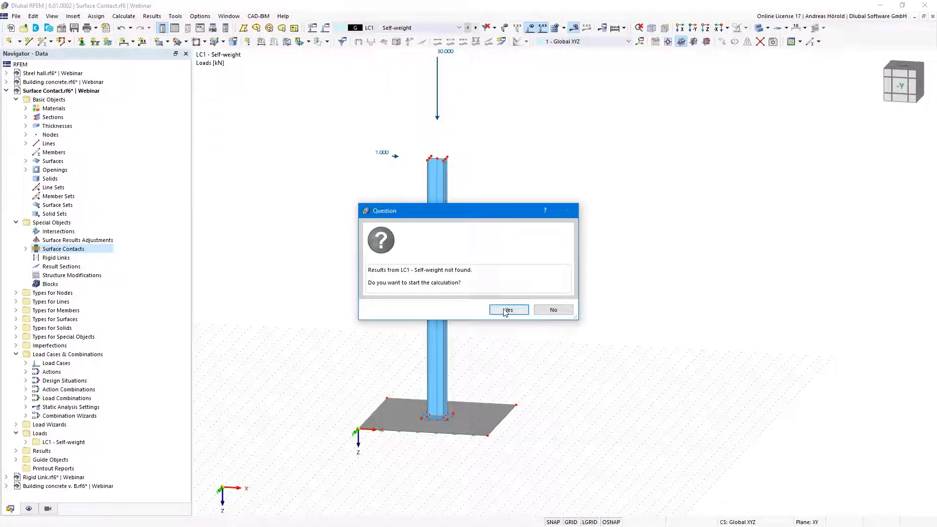
click(506, 312)
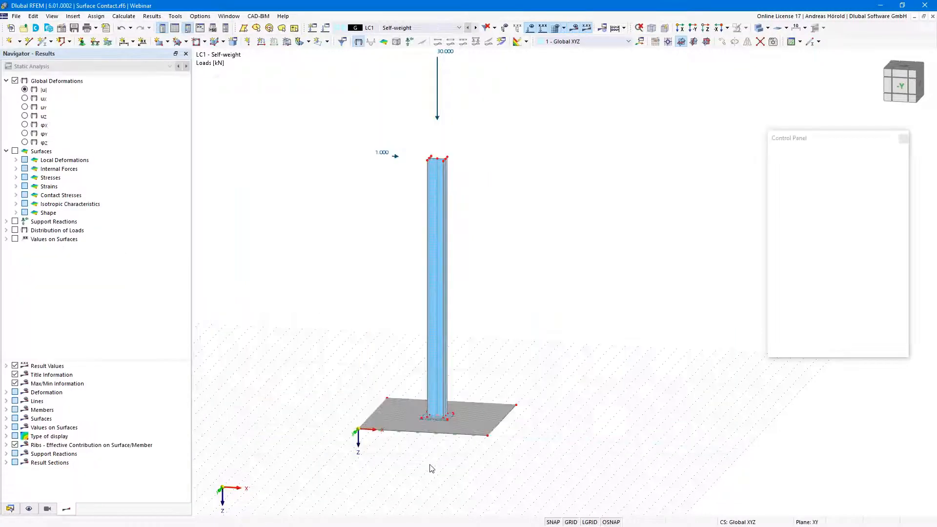
scroll(423, 454, up, 5)
ctrl+middle_drag(367, 458, 481, 351)
scroll(411, 339, up, 6)
ctrl+middle_drag(322, 430, 322, 425)
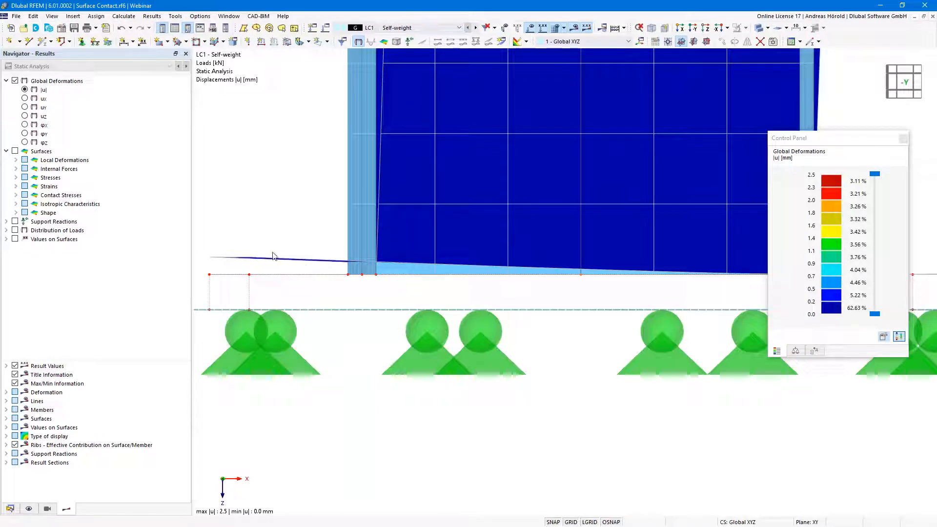
scroll(341, 395, down, 4)
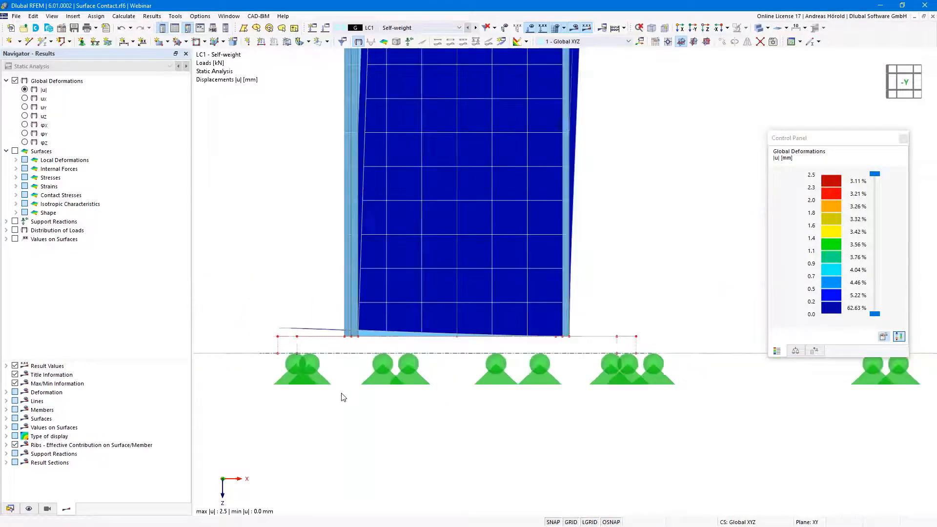
scroll(342, 396, down, 3)
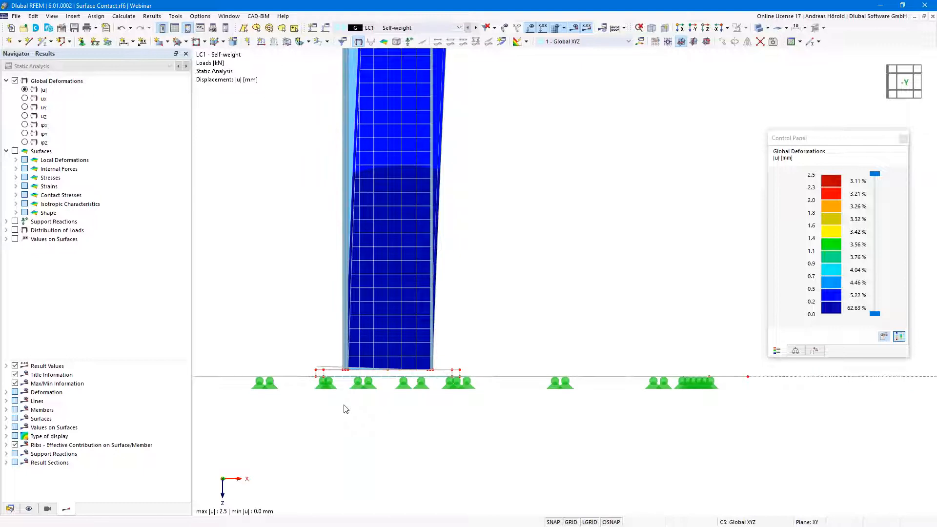
right_drag(344, 408, 348, 423)
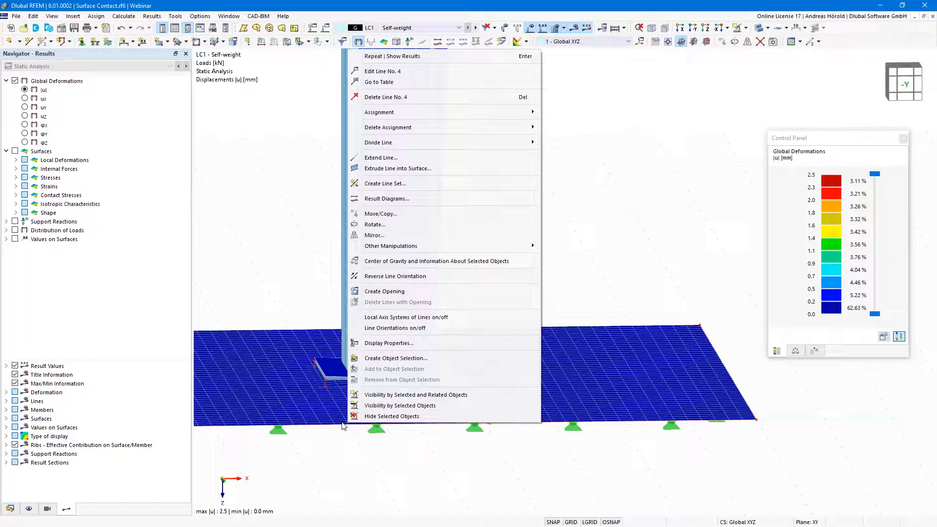
Switch to the Rigid Link.rf6 model and examine the two separate plates from several angles.
click(10, 509)
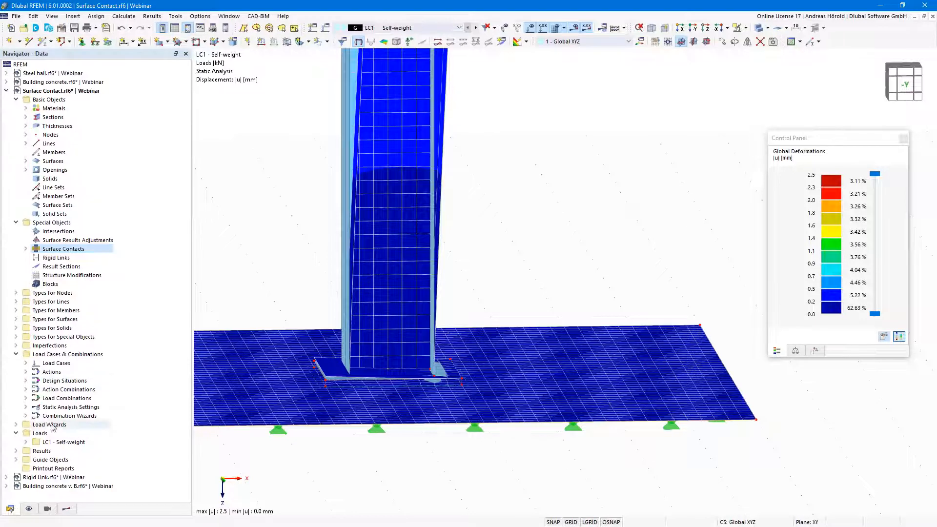
click(44, 478)
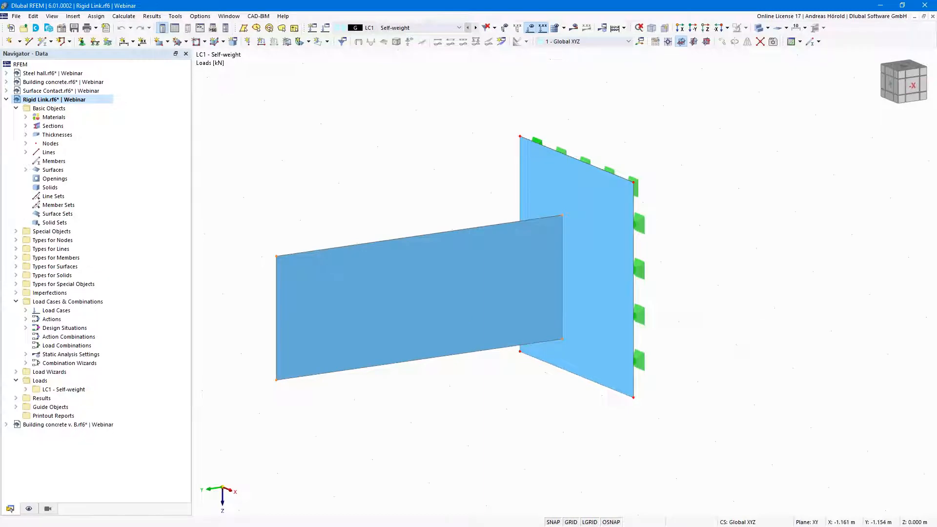
ctrl+middle_drag(724, 275, 688, 286)
ctrl+middle_drag(678, 290, 693, 287)
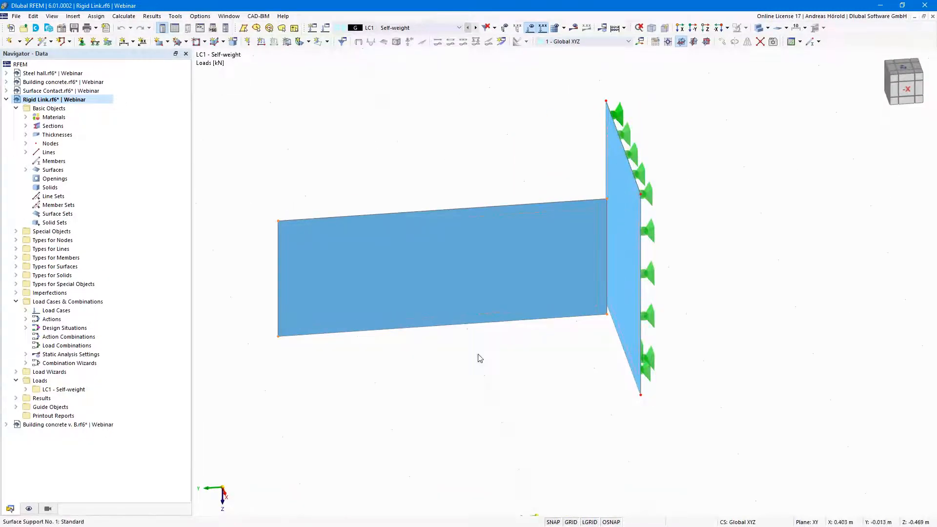
ctrl+middle_drag(504, 385, 514, 375)
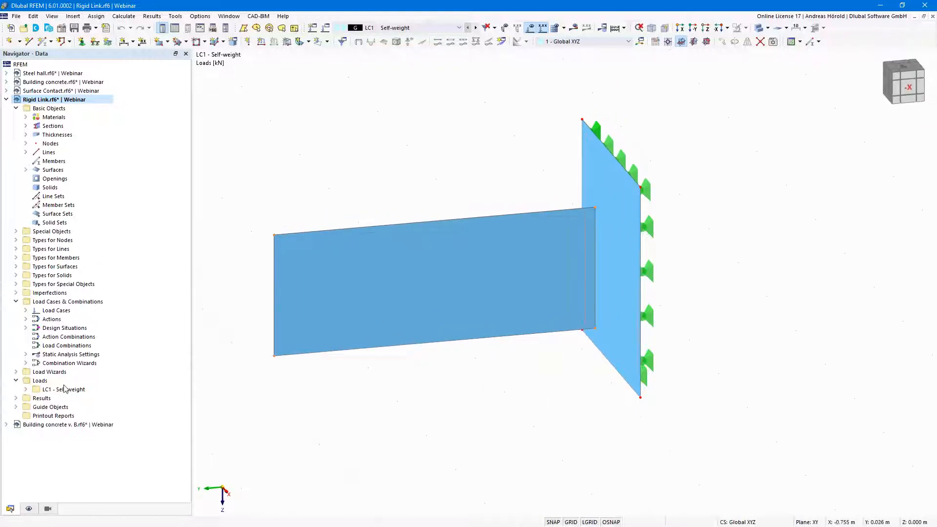
Render the surfaces as Filled incl. Thickness to inspect the plates, and return the display to Filled.
click(29, 509)
scroll(40, 432, down, 10)
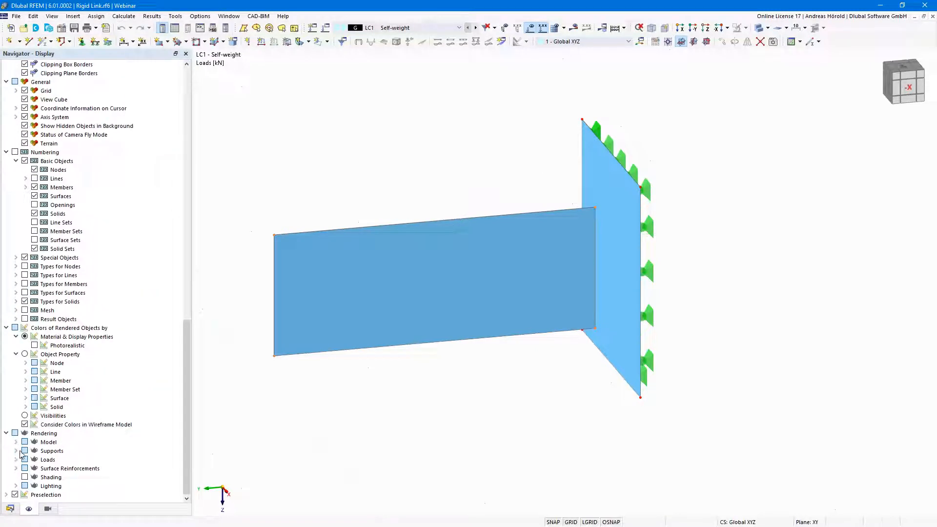
click(16, 443)
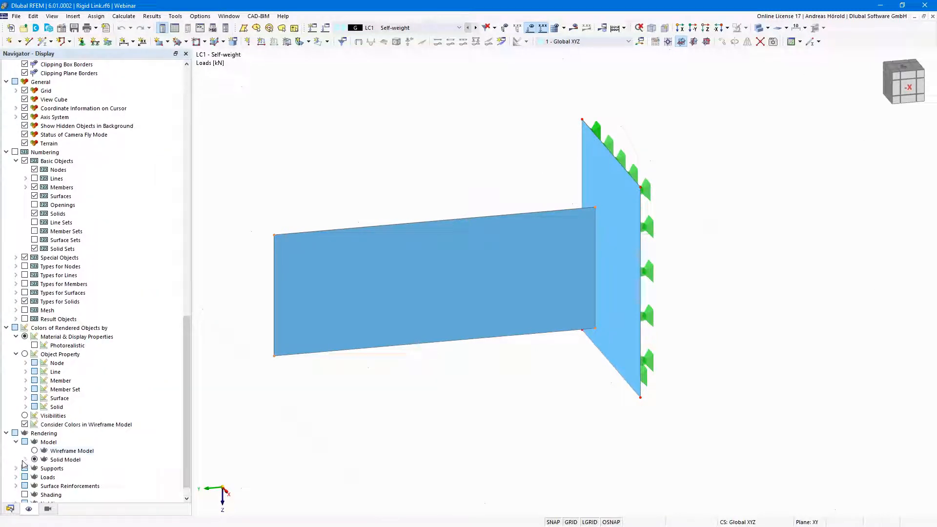
scroll(25, 461, down, 2)
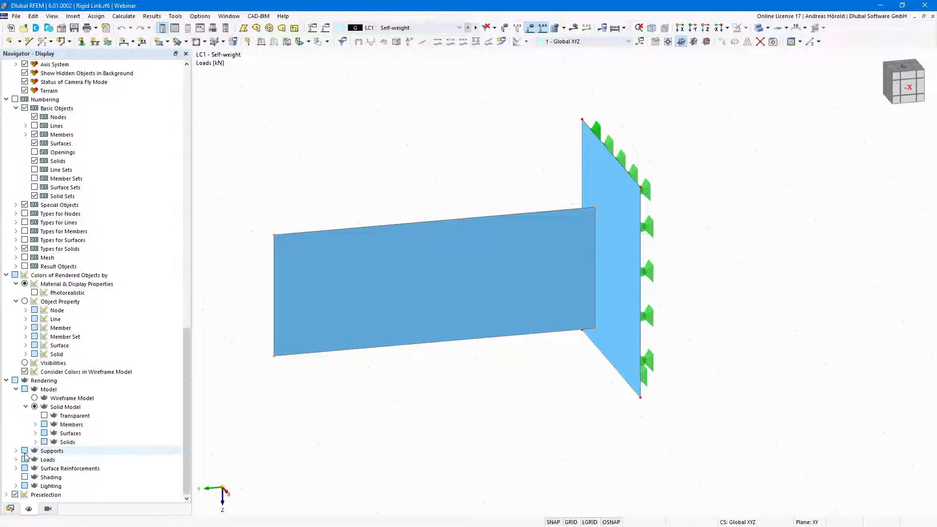
click(36, 433)
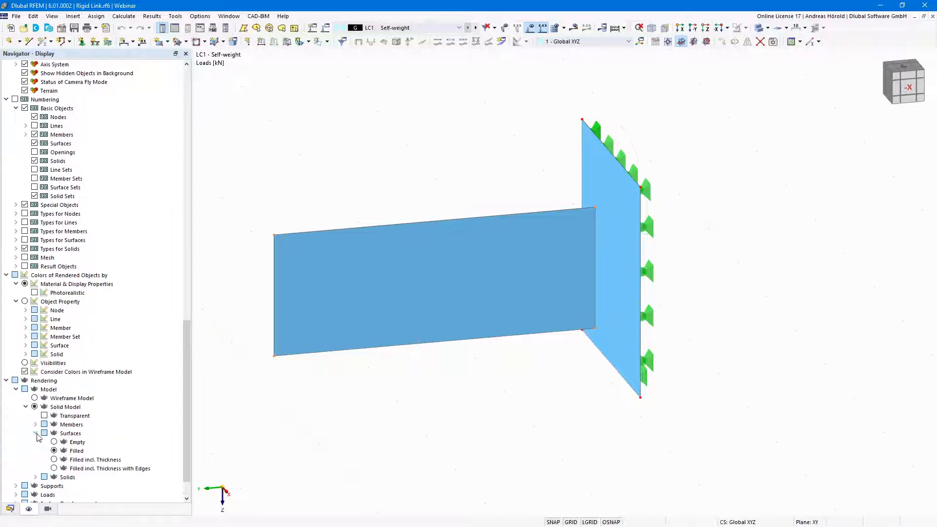
click(54, 450)
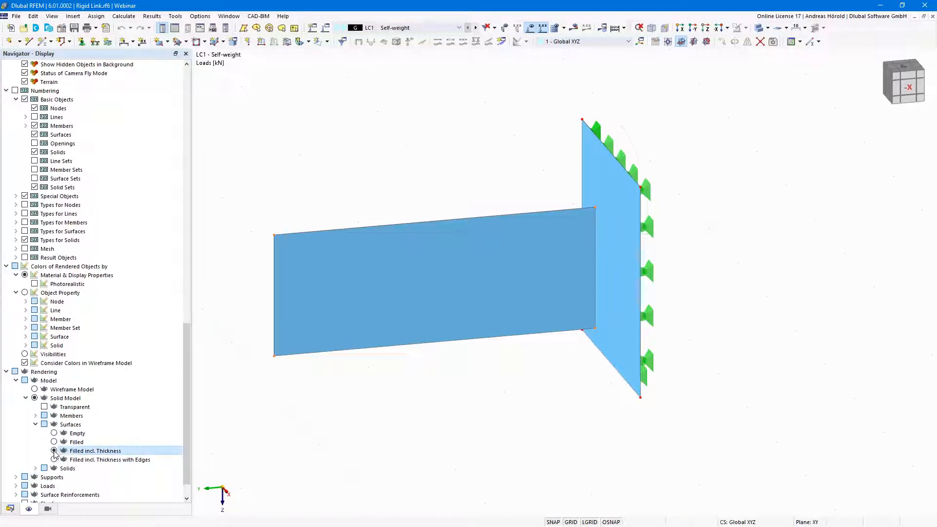
ctrl+middle_drag(688, 411, 707, 401)
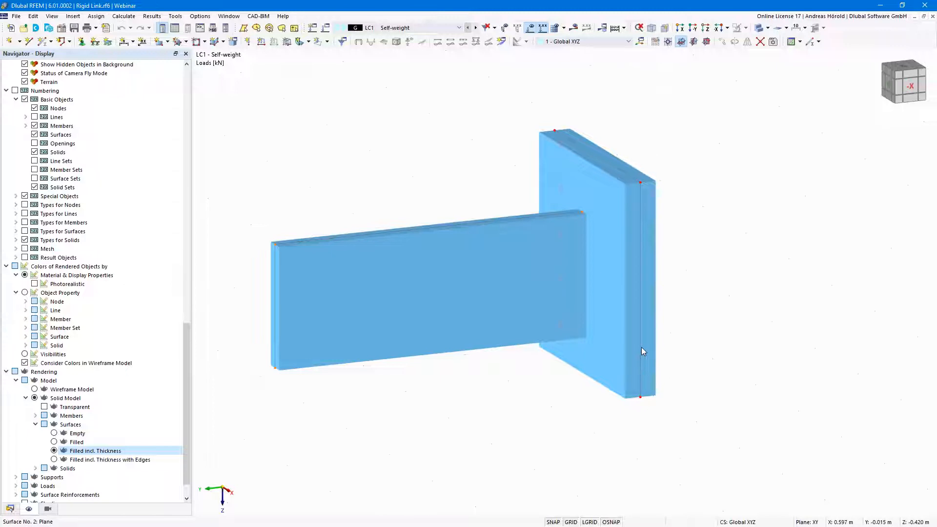
click(54, 442)
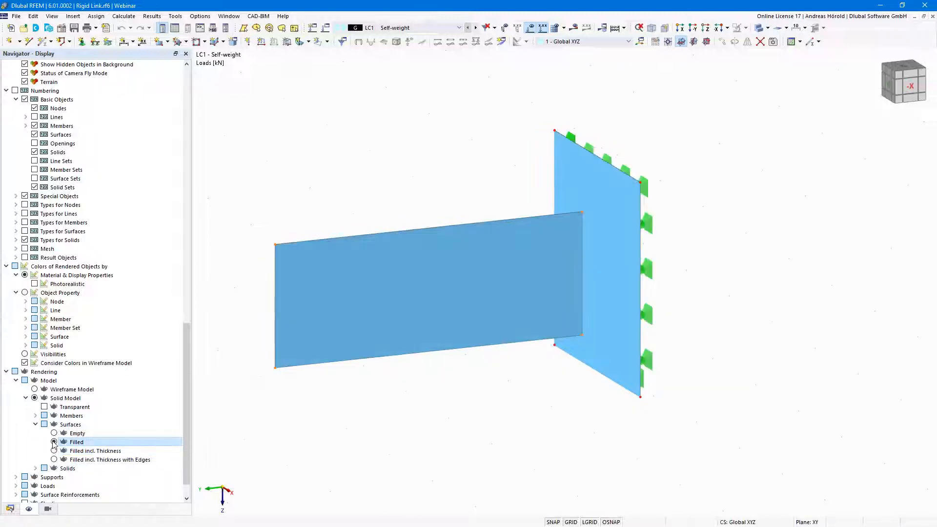
Start a new rigid link and review the Line to line, Line to surface and Diaphragm types.
click(10, 509)
click(16, 231)
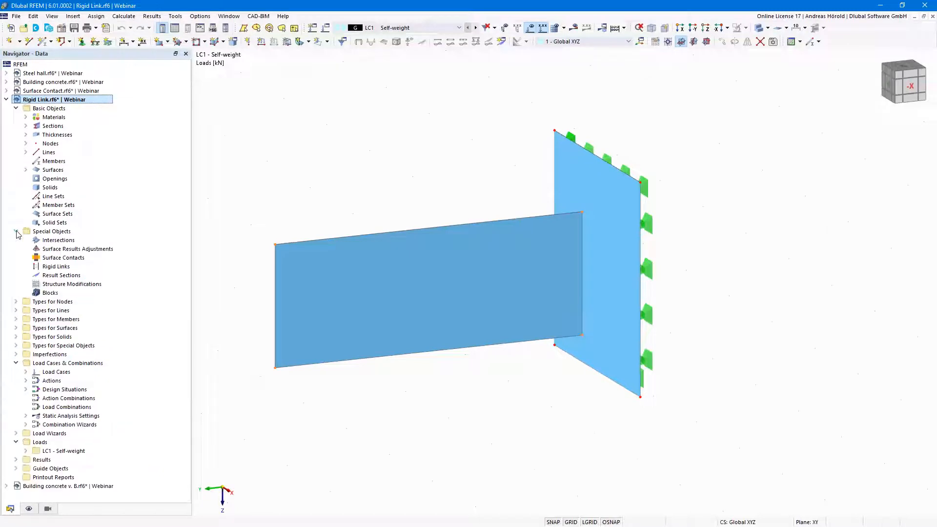
click(55, 267)
double_click(63, 270)
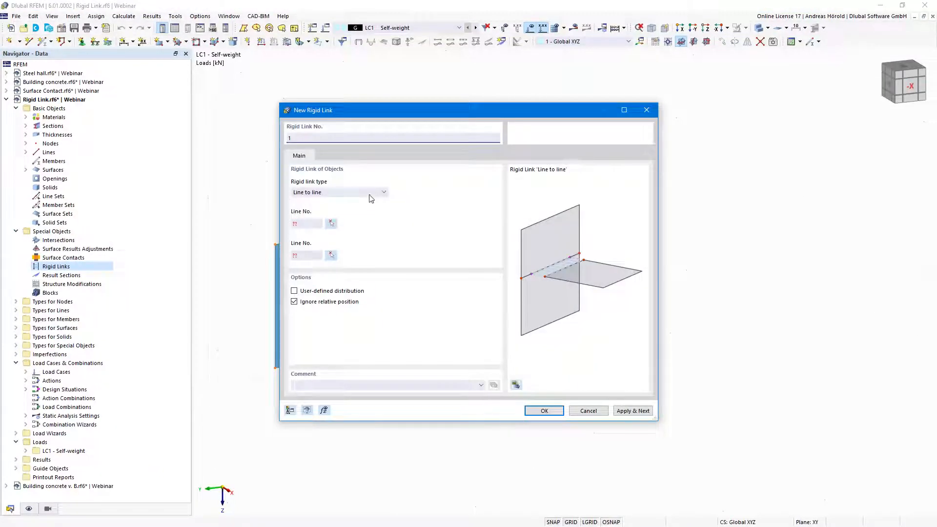
click(347, 193)
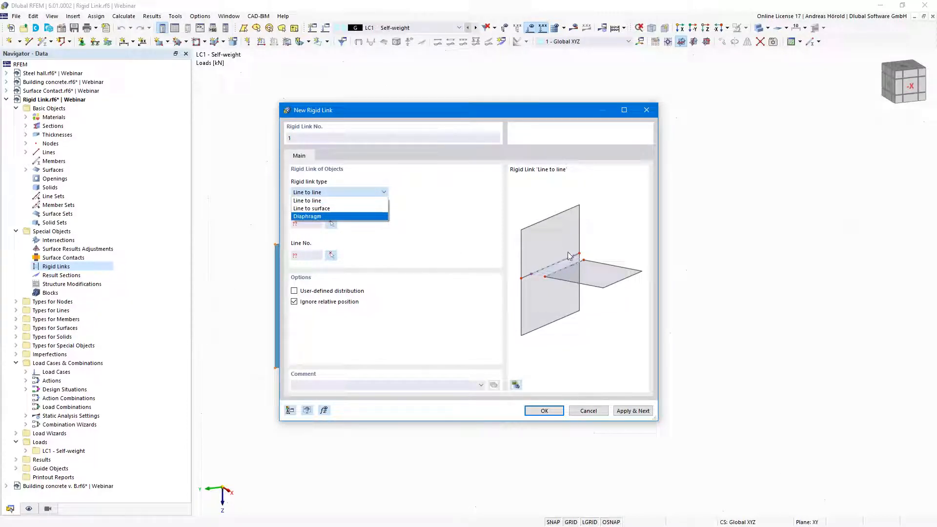
click(326, 209)
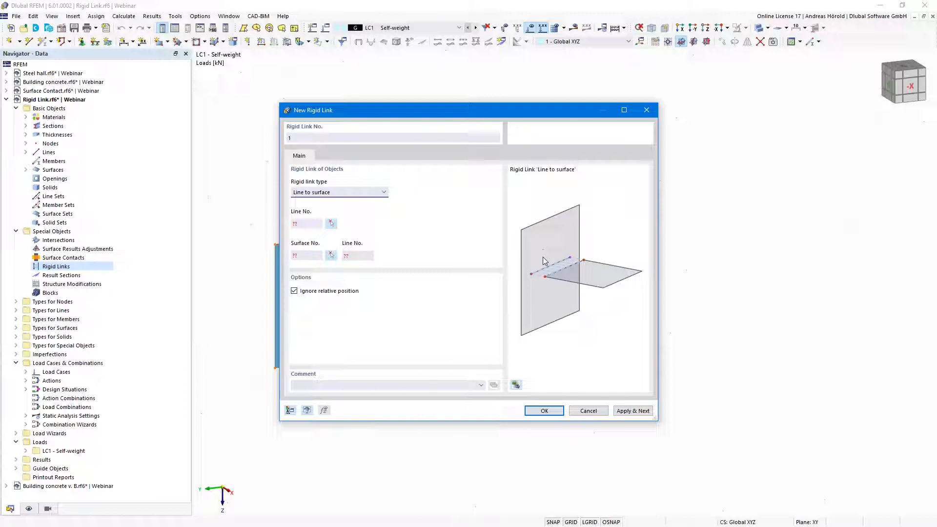
click(352, 197)
click(343, 217)
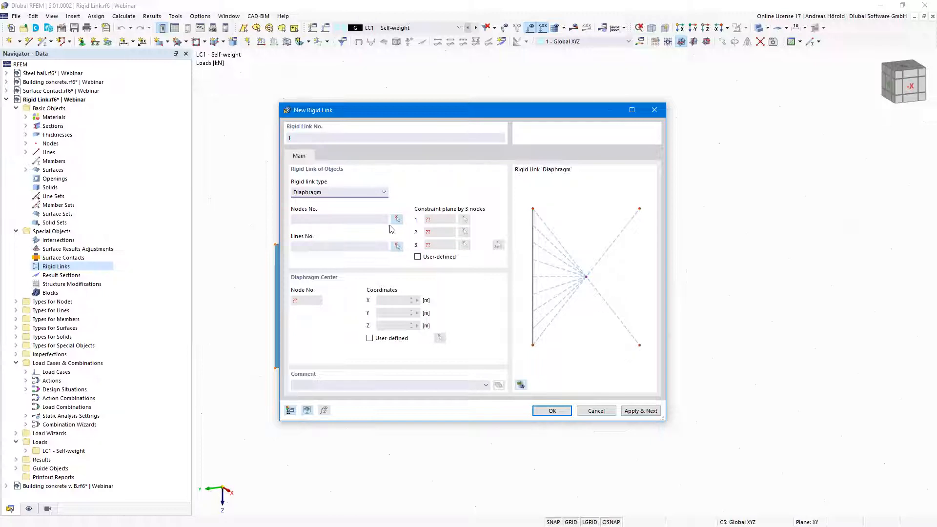
Create a Line to surface rigid link from the horizontal plate's end line 9 to surface 2, keeping Ignore relative position enabled.
click(376, 195)
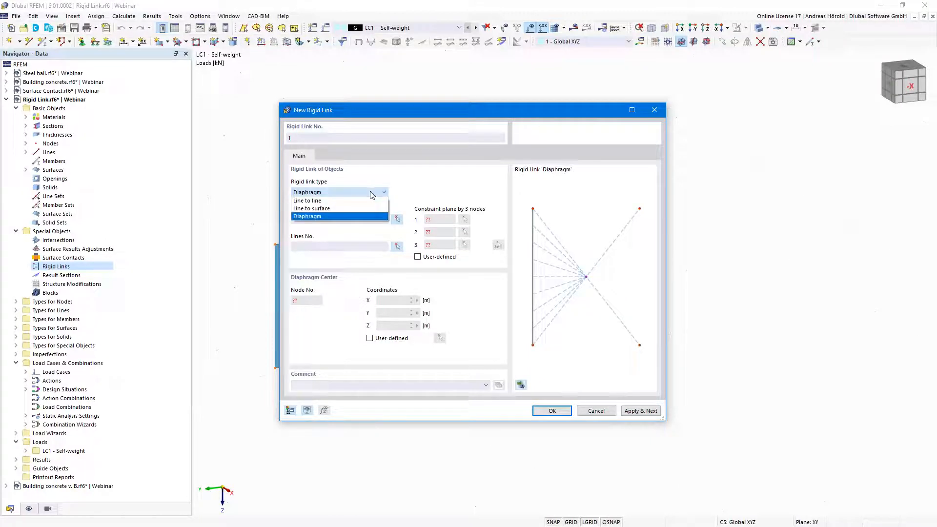
click(344, 208)
click(332, 221)
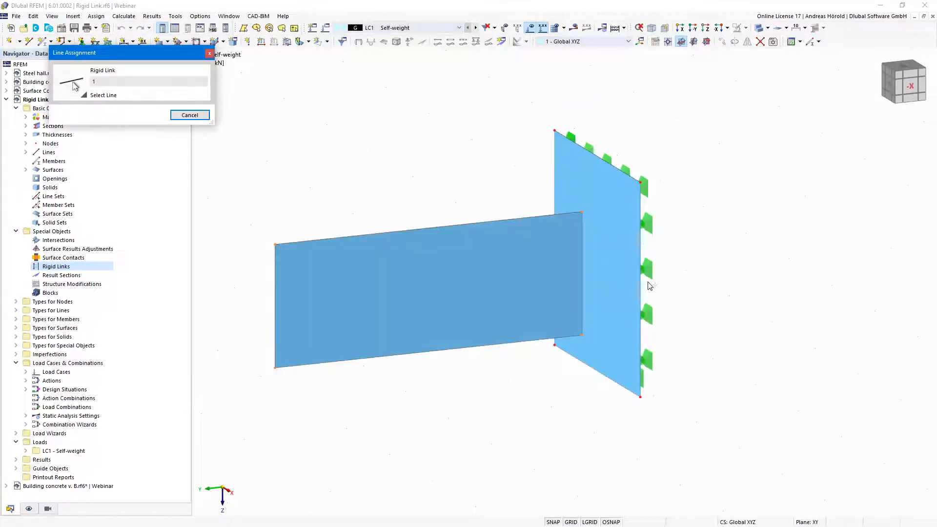
click(581, 274)
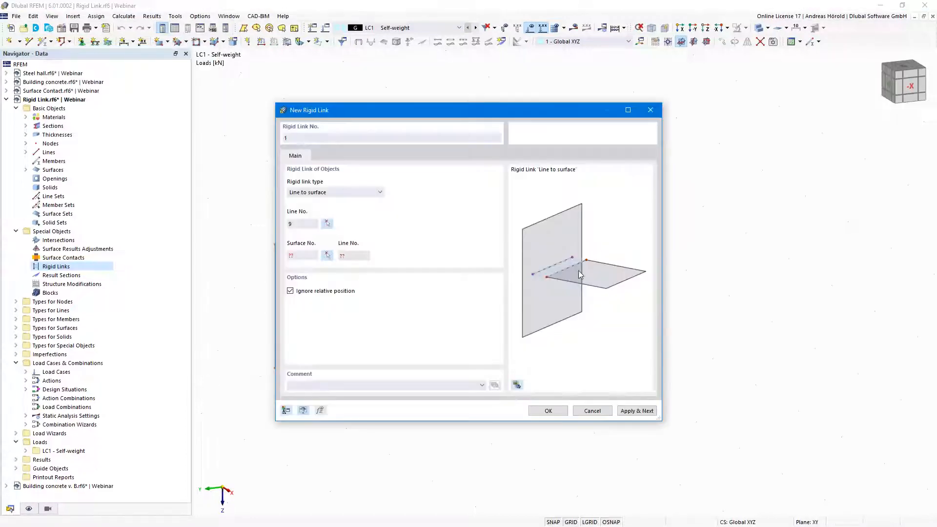
click(326, 256)
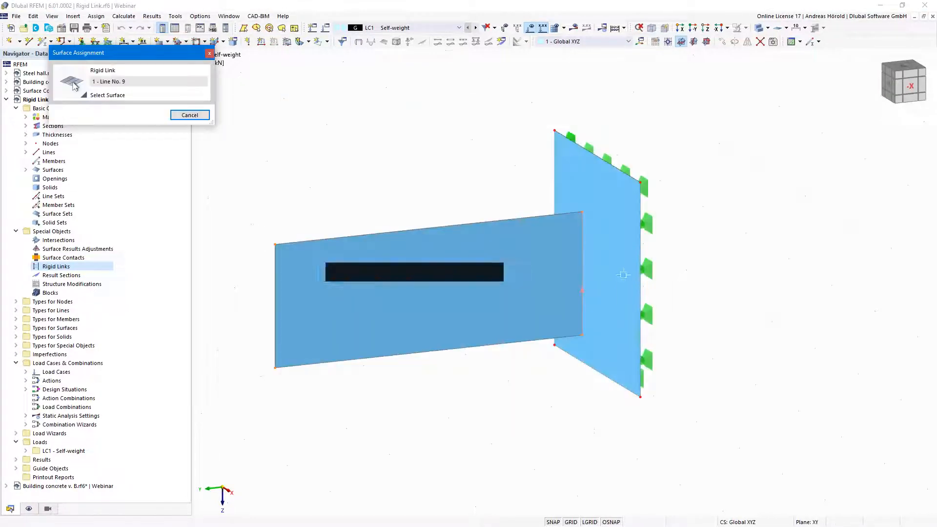
click(630, 270)
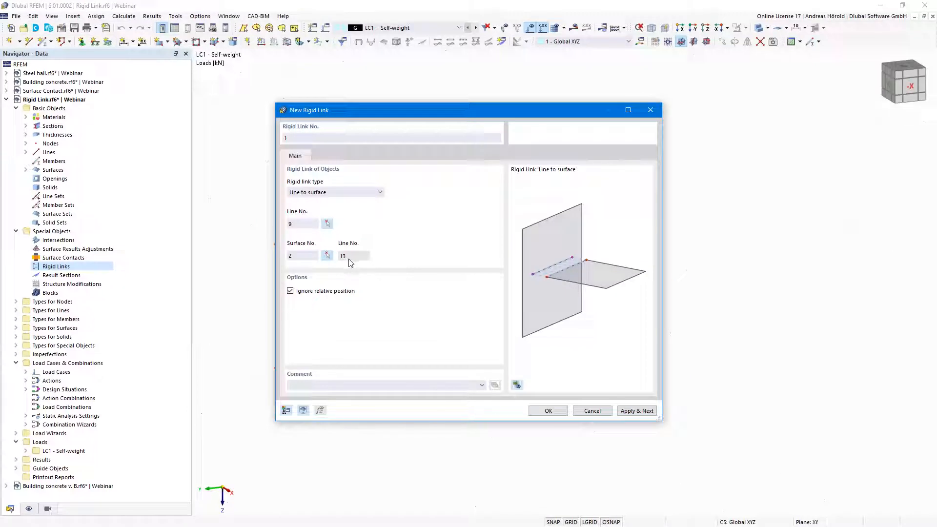
click(548, 410)
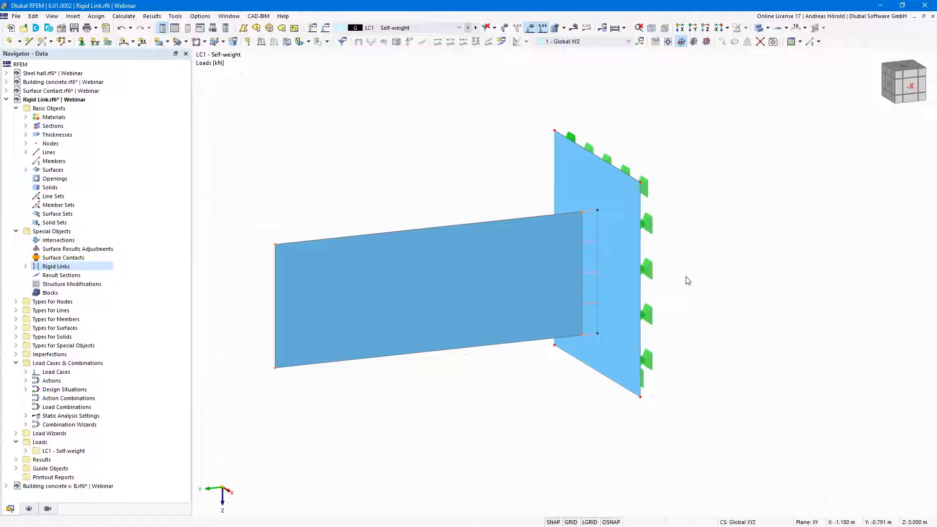
Calculate LC1 - Self-weight for the rigidly linked plates and examine the global deformations together with the nodal load.
click(574, 27)
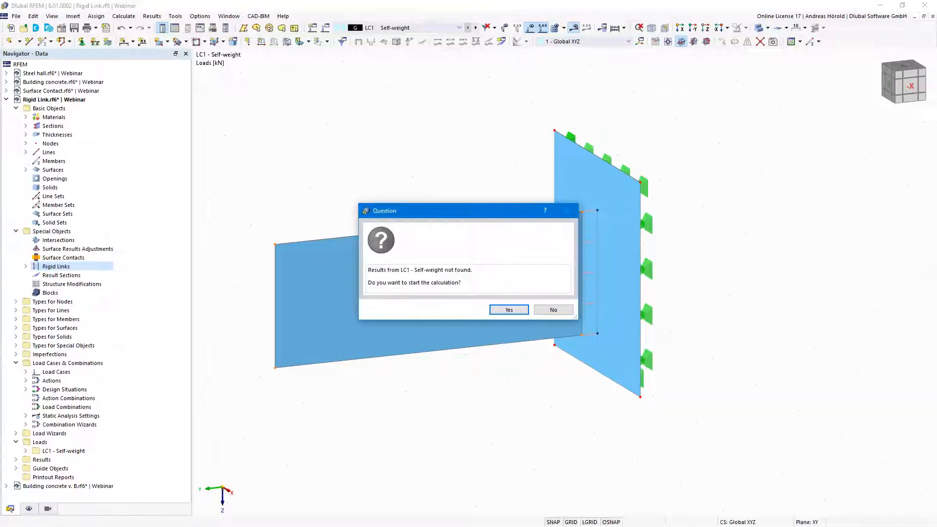
click(510, 310)
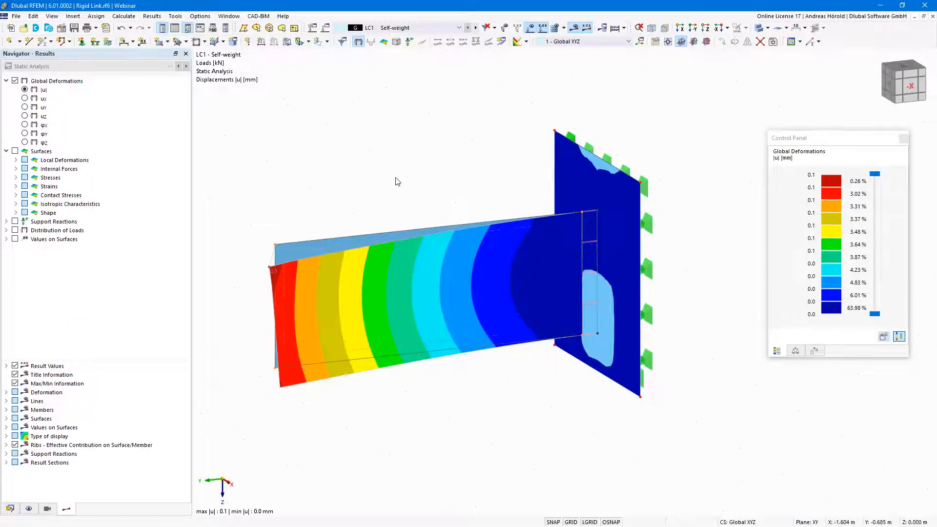
scroll(393, 176, down, 3)
middle_drag(405, 234, 444, 378)
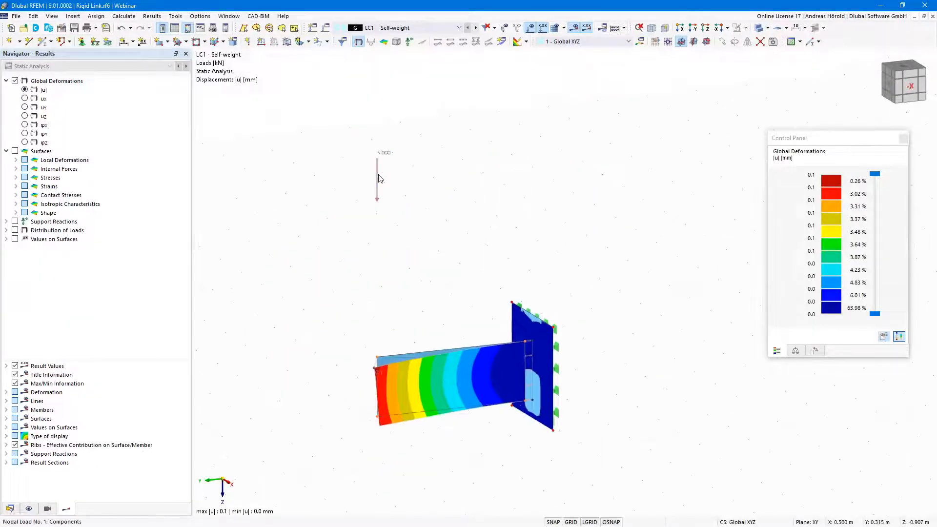
Examine the deformed horizontal plate up close around its rigid link to the supported vertical plate.
middle_drag(491, 345, 490, 329)
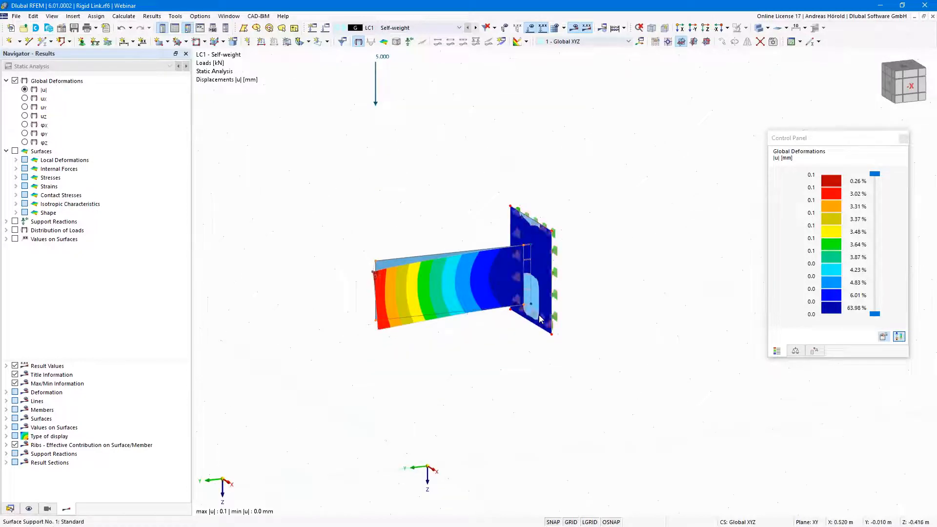
scroll(519, 352, up, 3)
middle_drag(564, 406, 571, 403)
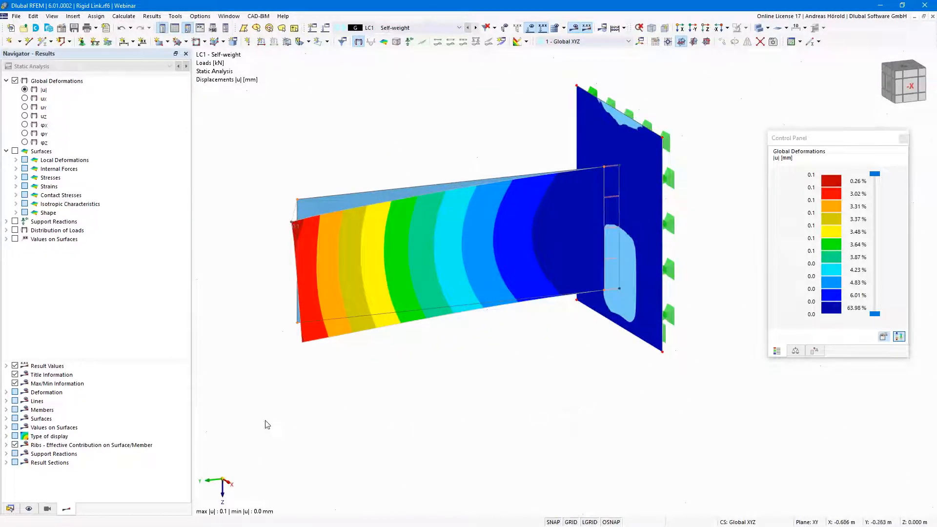
Switch to the Steel hall.rf6 model and calculate the results of load case LC2 - Snow.
click(10, 509)
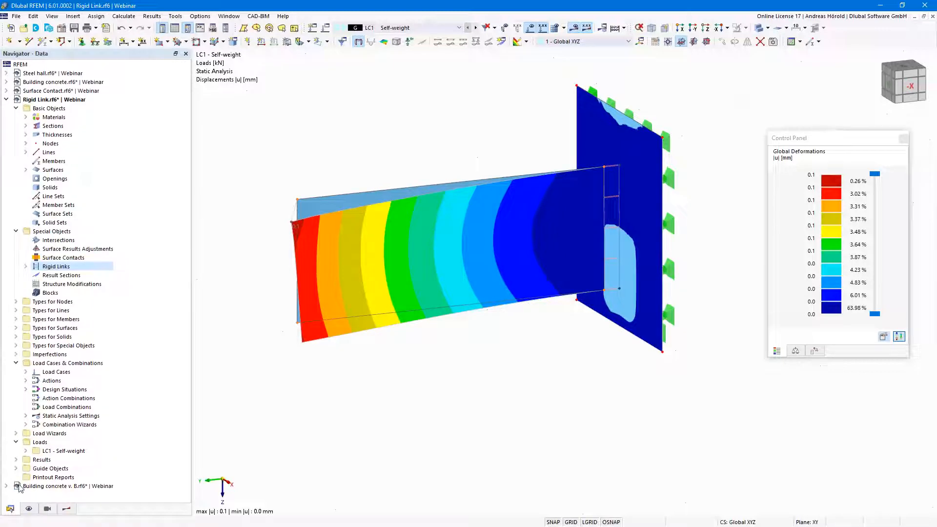
click(52, 74)
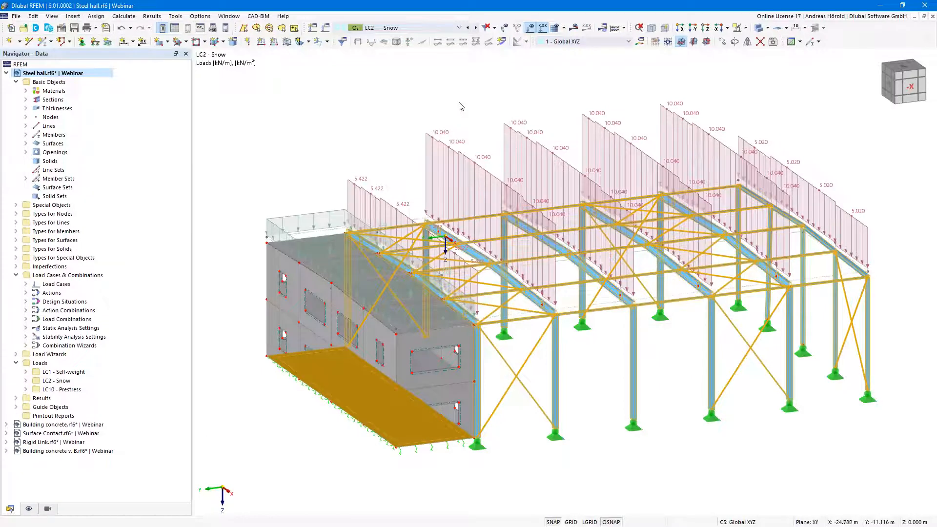
click(459, 102)
click(574, 28)
click(509, 310)
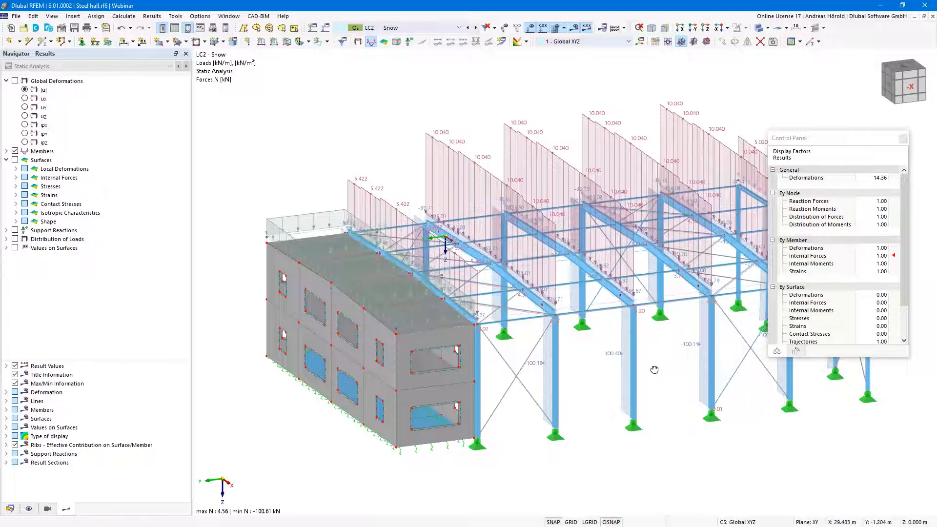
Examine the axial forces N in the steel frames and purlins next to the two-storey building under snow load.
ctrl+middle_drag(644, 371, 472, 340)
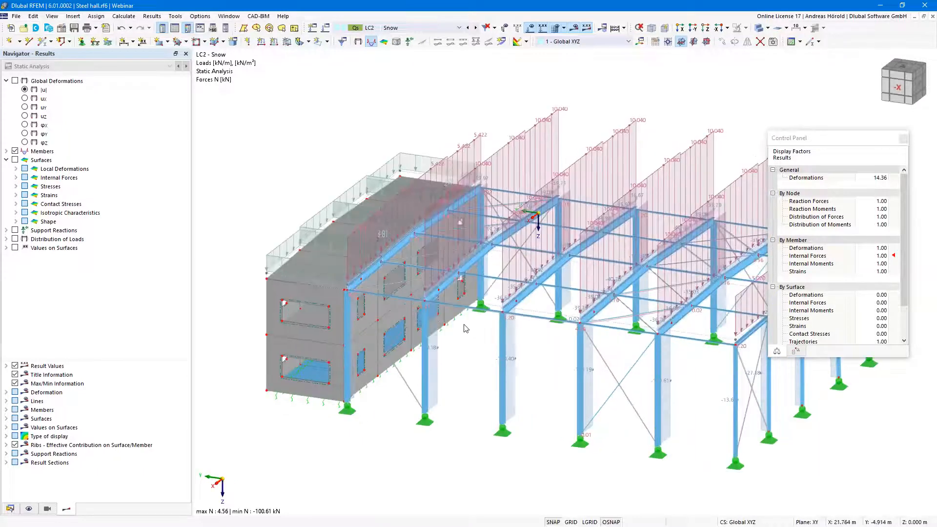
scroll(467, 329, up, 2)
scroll(466, 331, up, 2)
scroll(513, 377, up, 3)
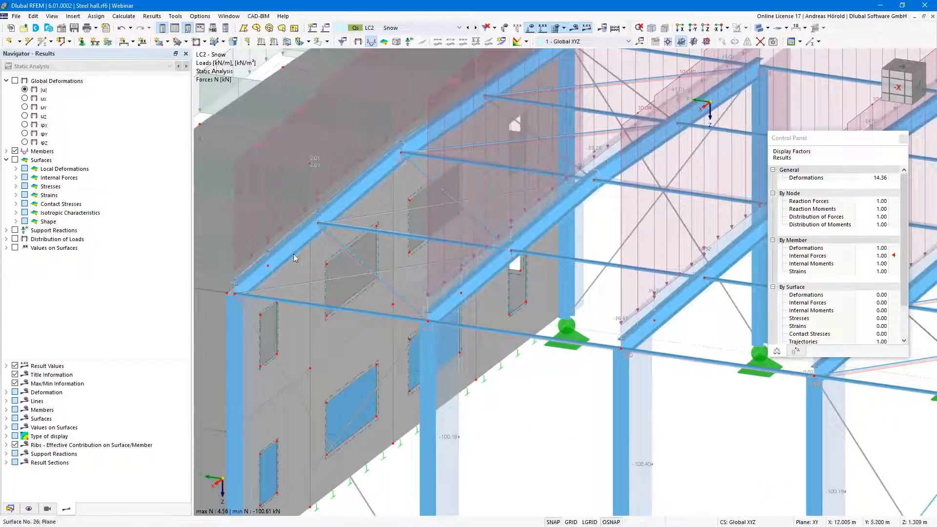
scroll(452, 209, down, 3)
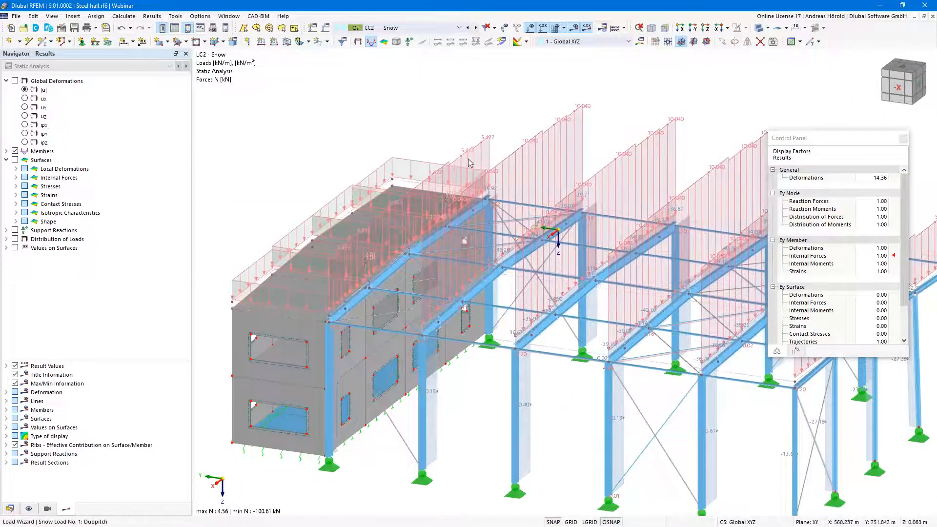
Open the result diagrams for member sets 4-6 of the hall frames under the LC2 snow load.
scroll(448, 320, up, 3)
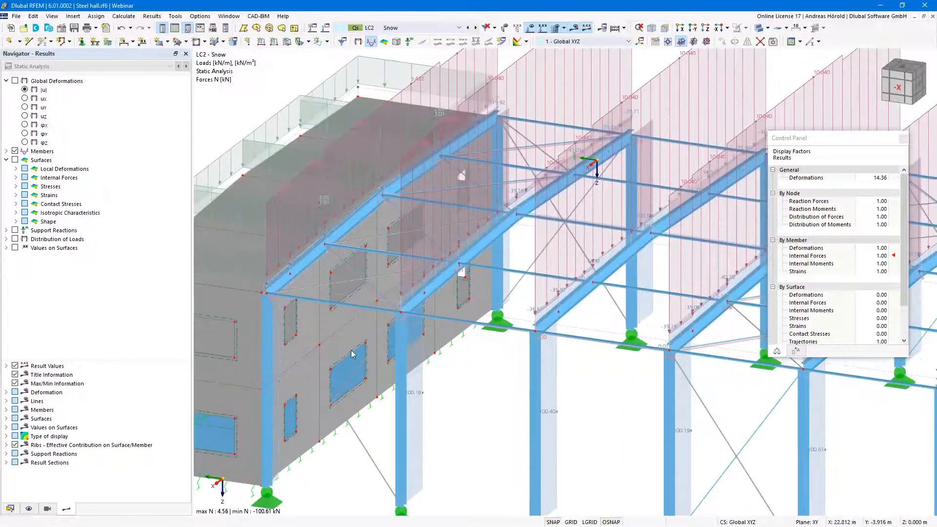
scroll(279, 229, up, 2)
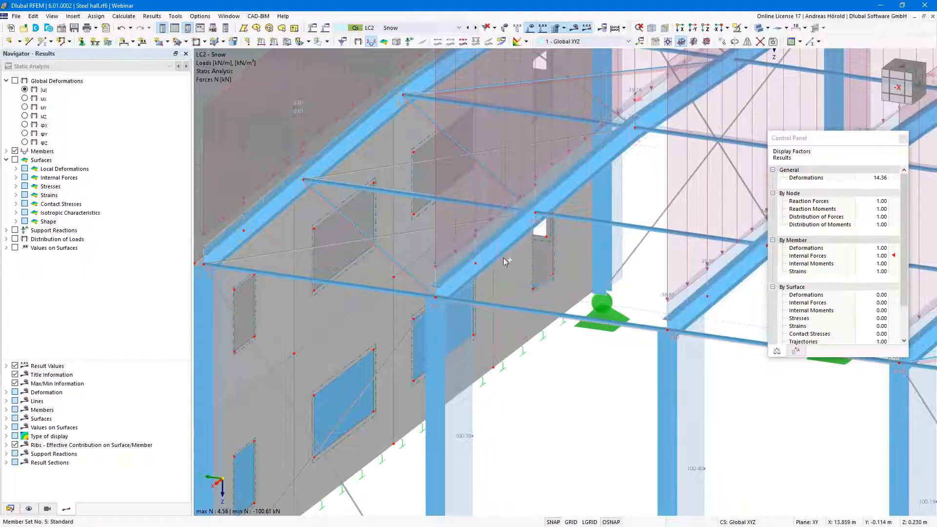
right_click(723, 308)
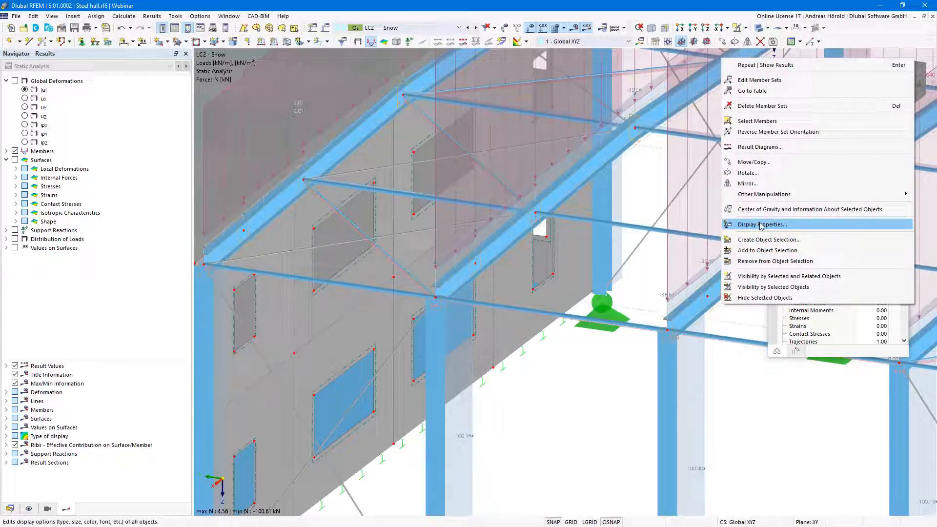
click(760, 147)
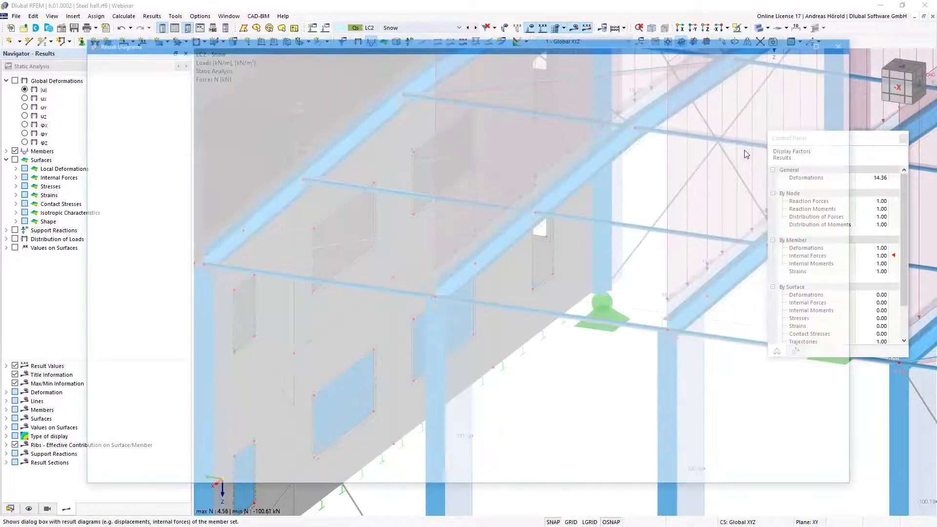
drag(859, 242, 748, 245)
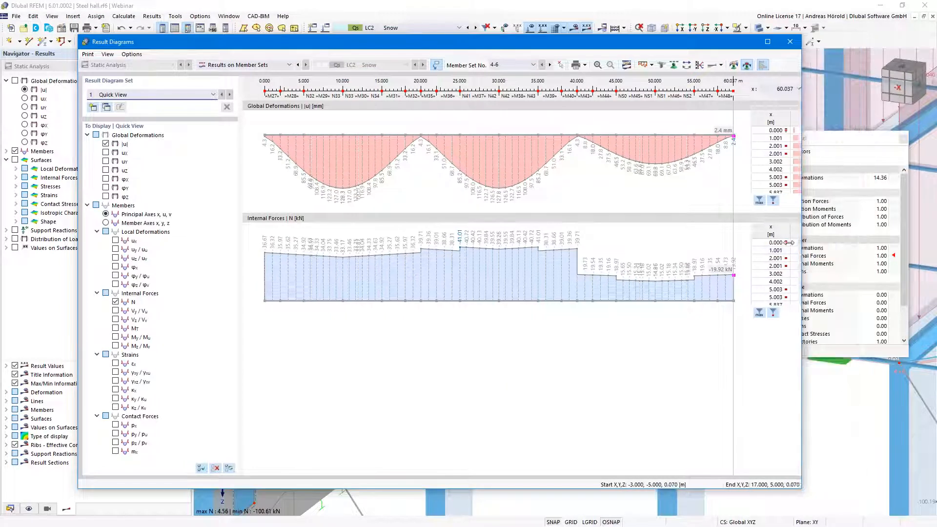
Show the My / Mu bending moments instead of the normal force N, with the member set diagrams overlapped.
click(115, 338)
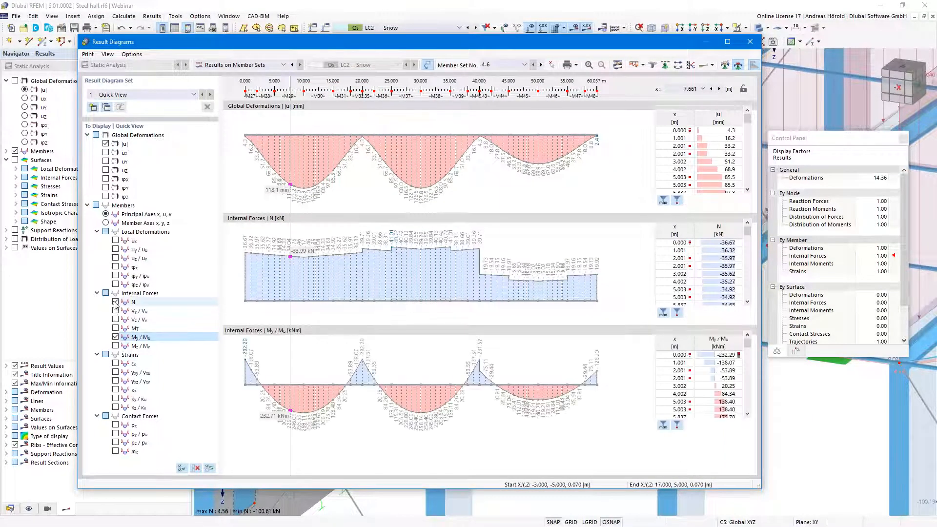
click(115, 302)
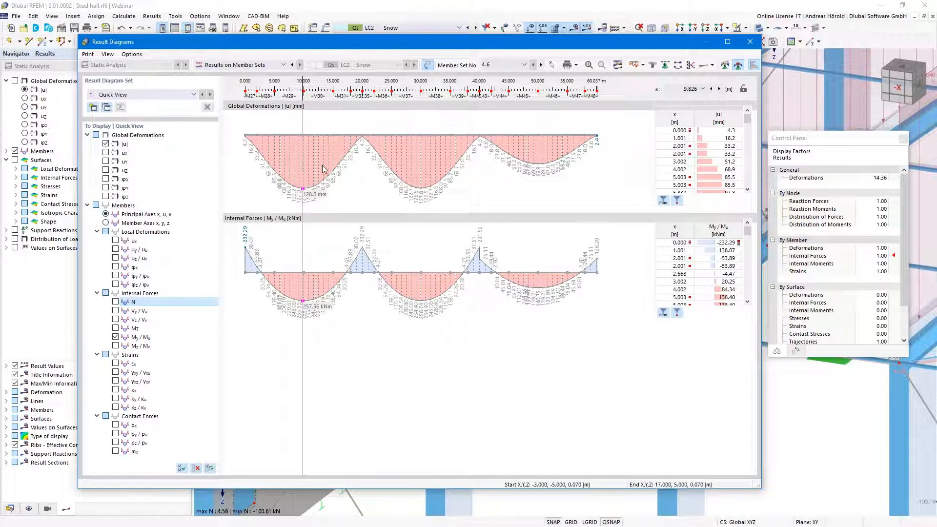
click(644, 65)
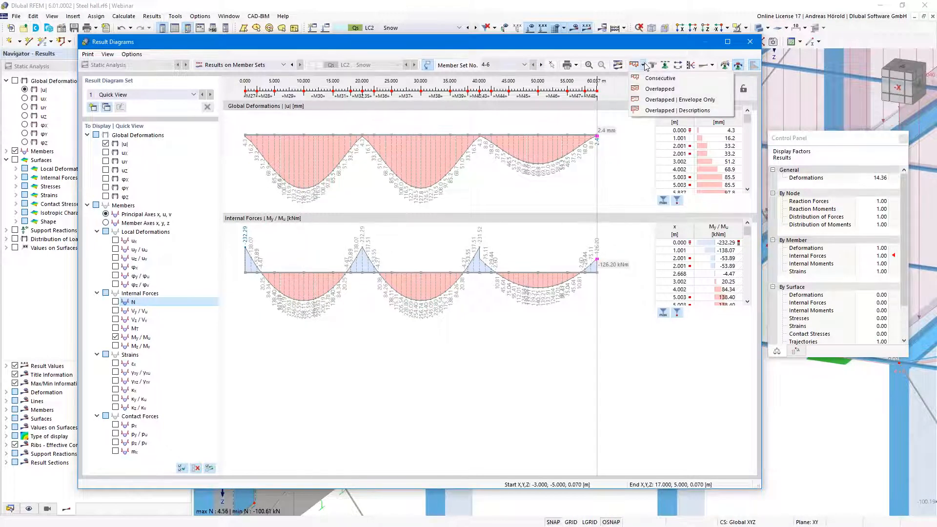
click(661, 89)
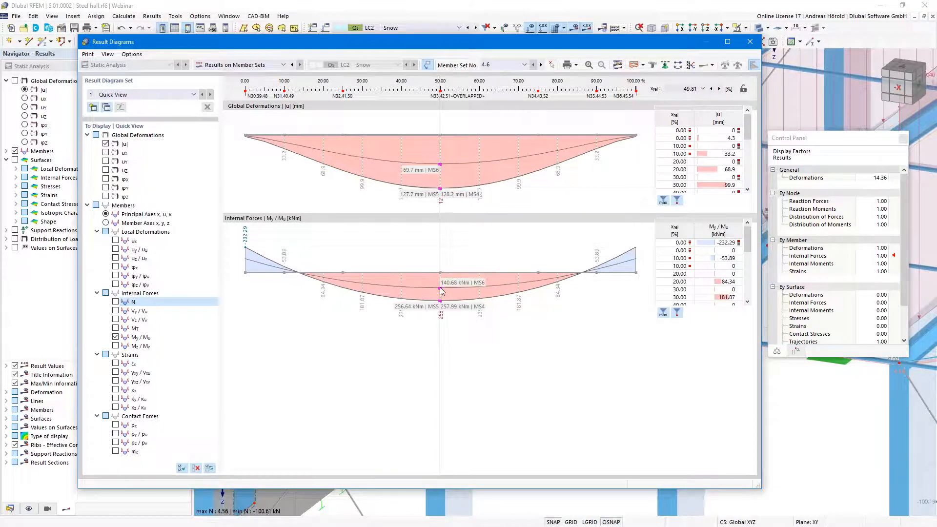
Display the overlapped diagrams as envelope only, and switch them to the overlapped view with descriptions.
click(643, 65)
click(661, 99)
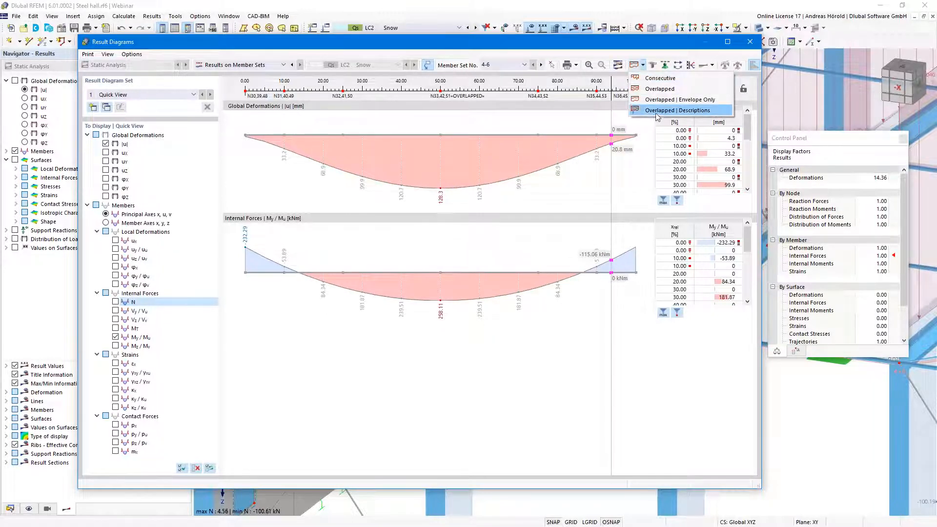
click(672, 111)
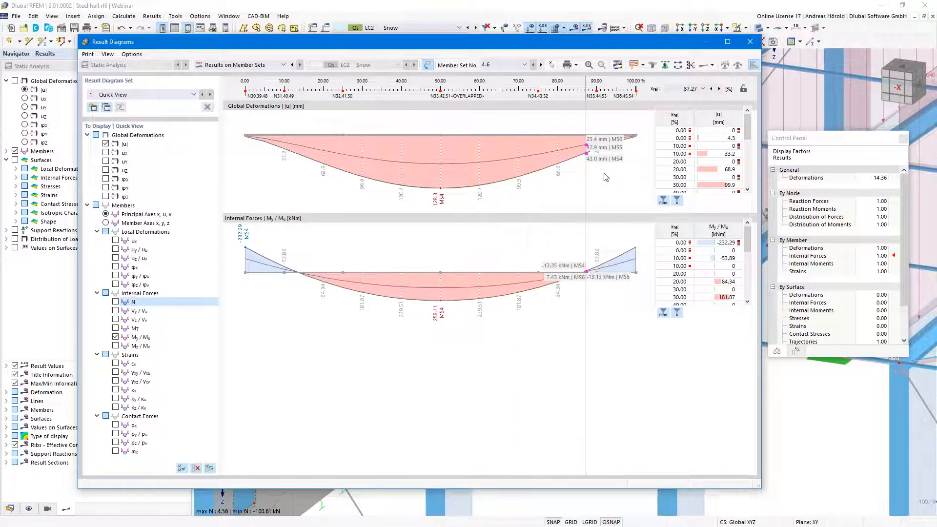
click(713, 66)
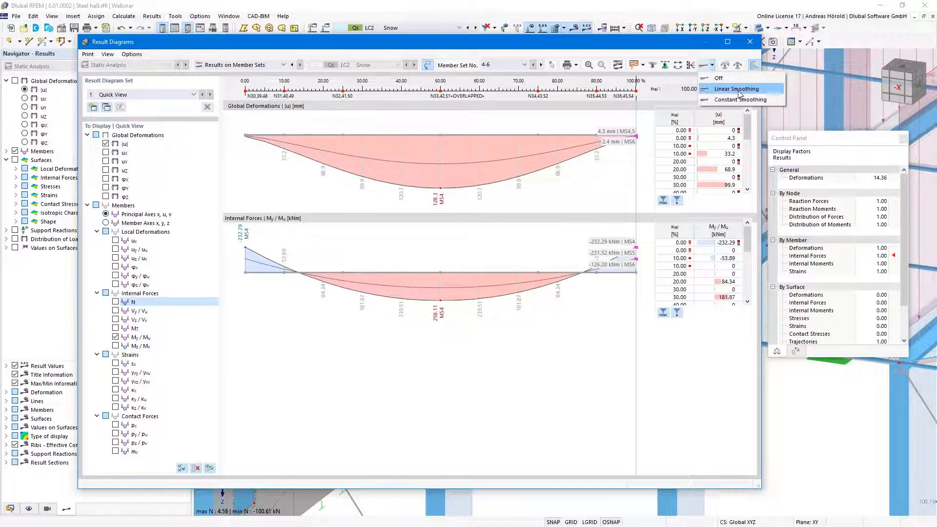
click(617, 199)
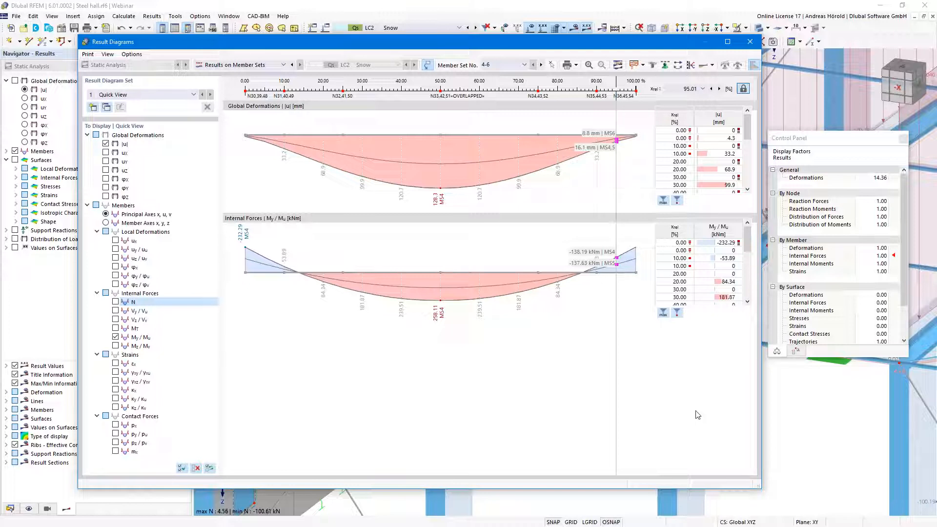
click(814, 414)
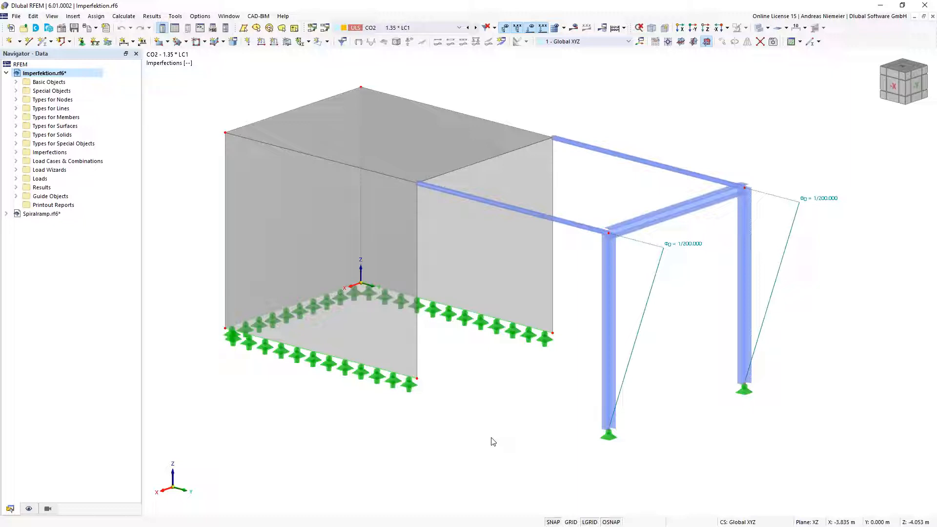
View imperfection cases IC1 In X and IC2 In Y on the frame model and list them in the Imperfections data.
ctrl+middle_drag(504, 396, 528, 393)
scroll(536, 432, down, 2)
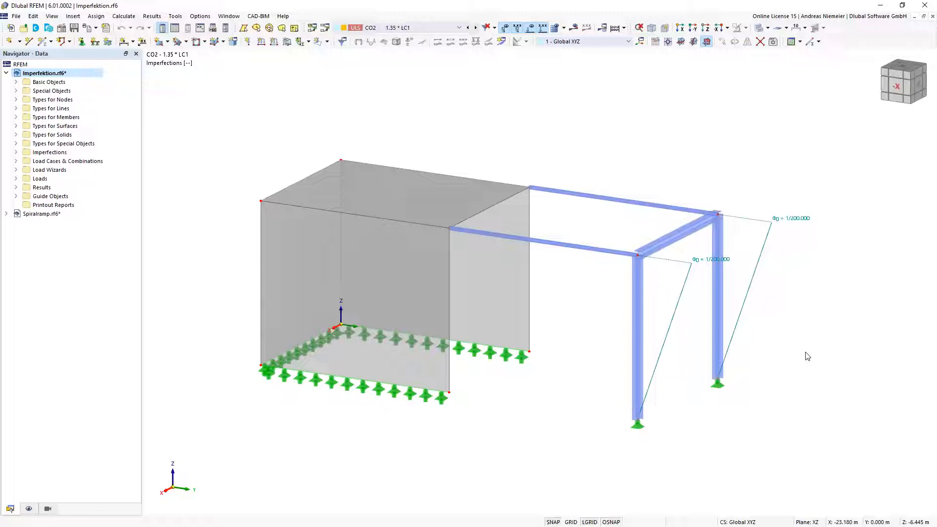
click(681, 313)
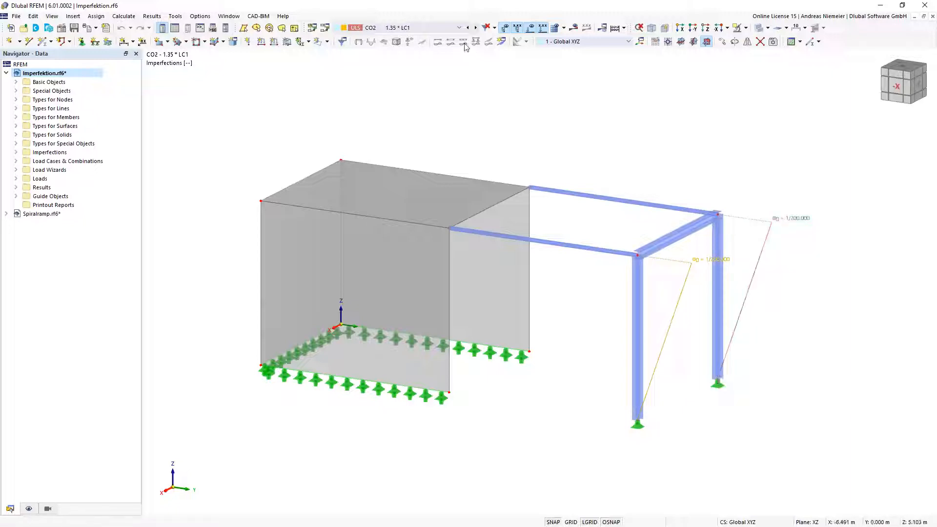
click(459, 28)
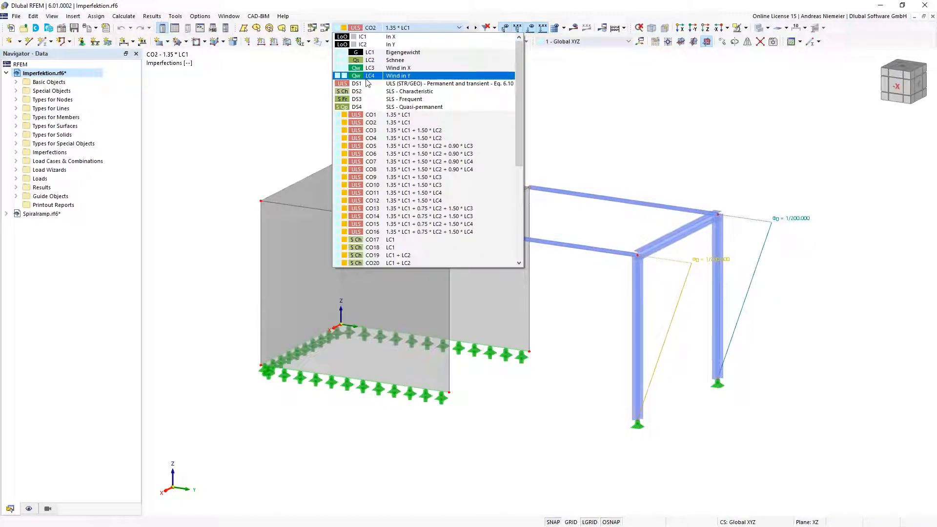
click(369, 42)
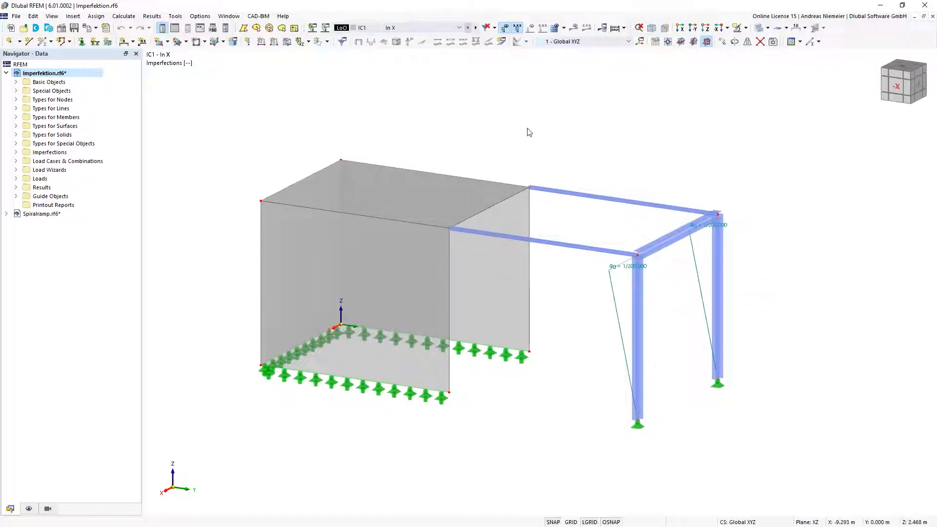
middle_drag(540, 157, 518, 147)
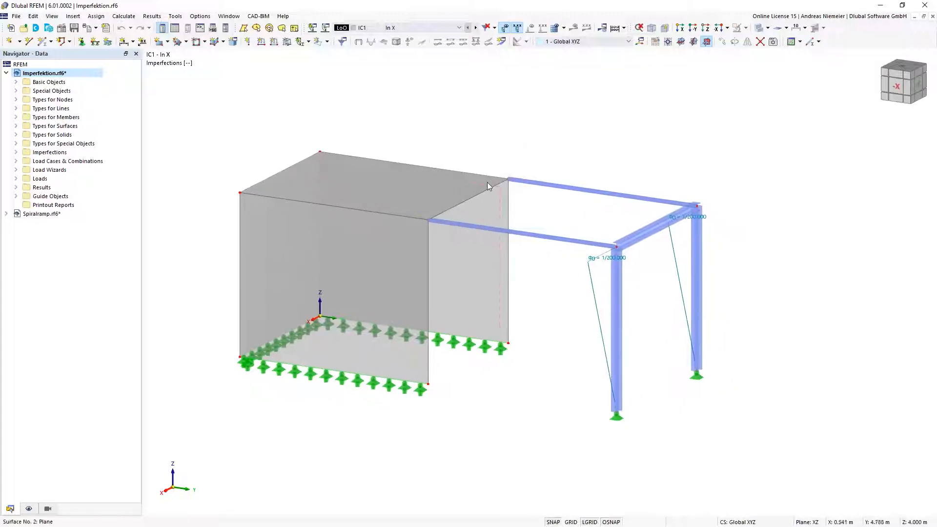
click(476, 28)
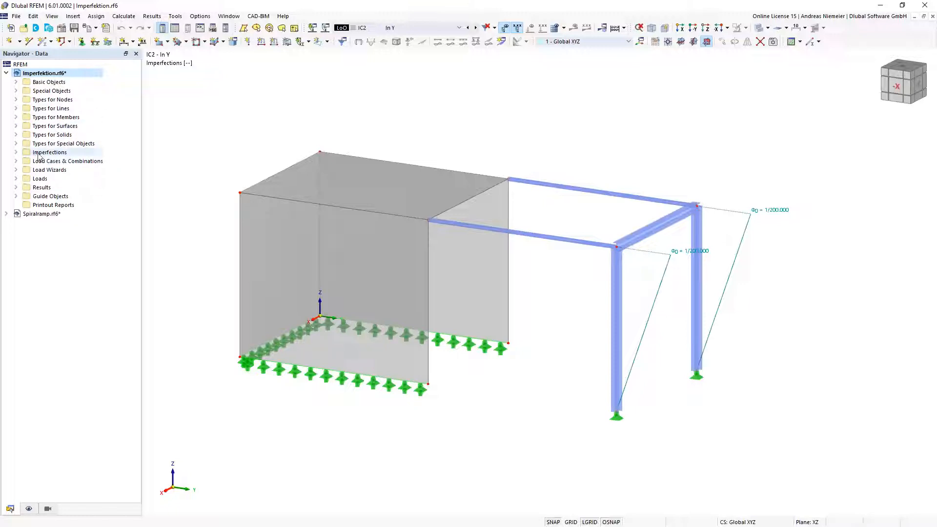
click(16, 153)
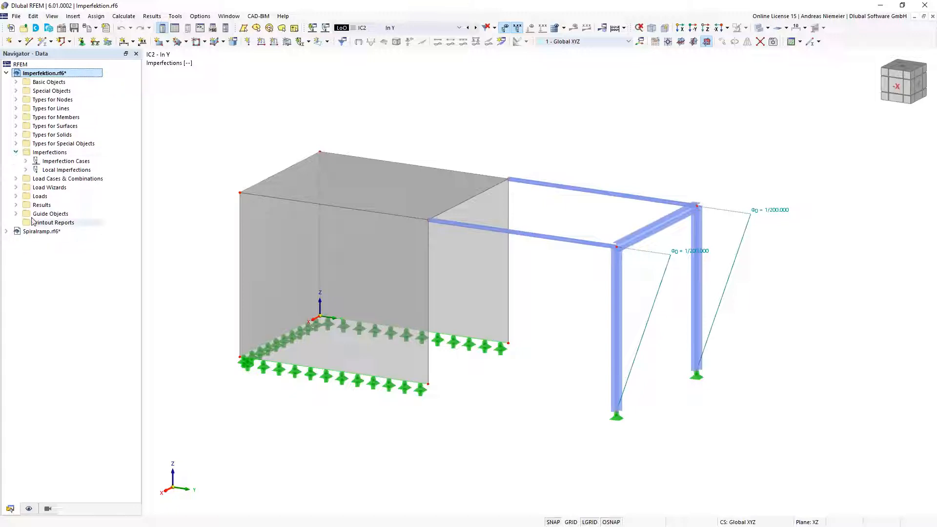
click(25, 161)
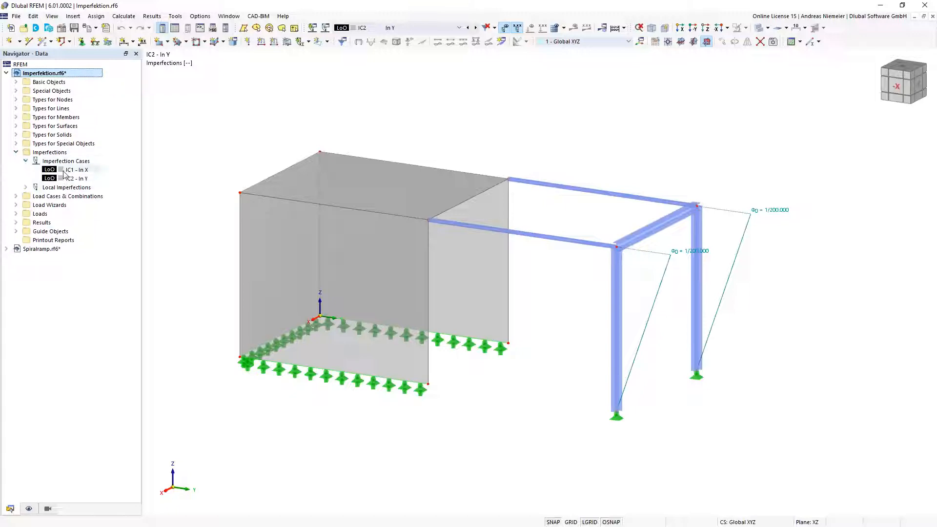
Examine the imperfection options of load case LC1 Eigengewicht and of load combination CO1, without keeping any changes.
right_click(84, 196)
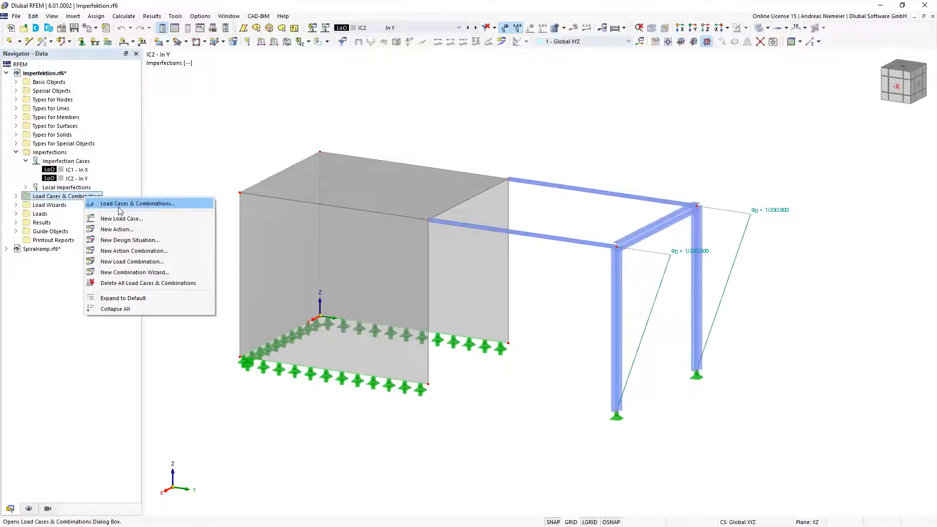
click(120, 204)
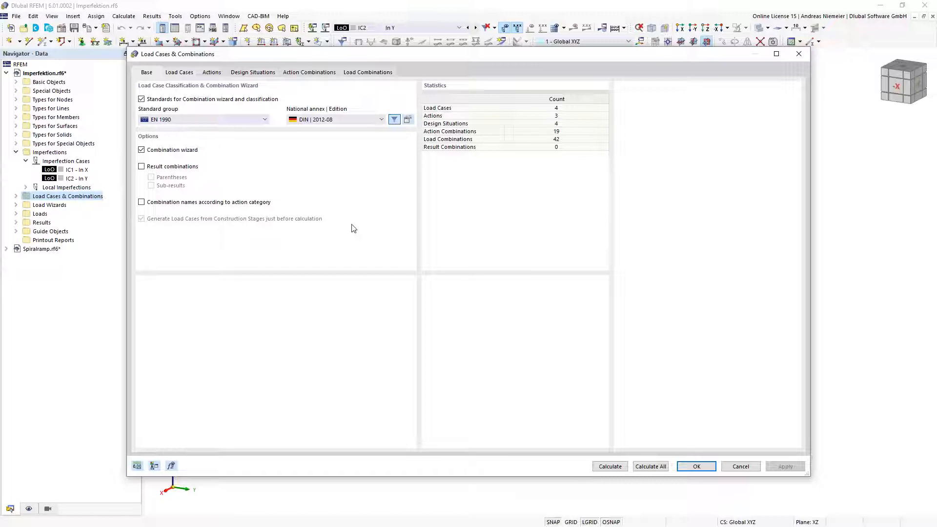
key(ctrl+Tab)
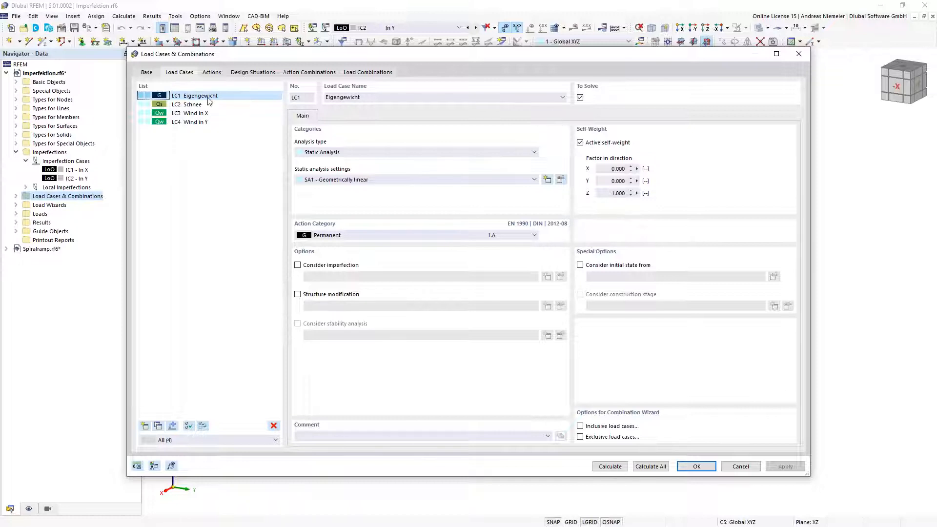
click(298, 265)
click(348, 278)
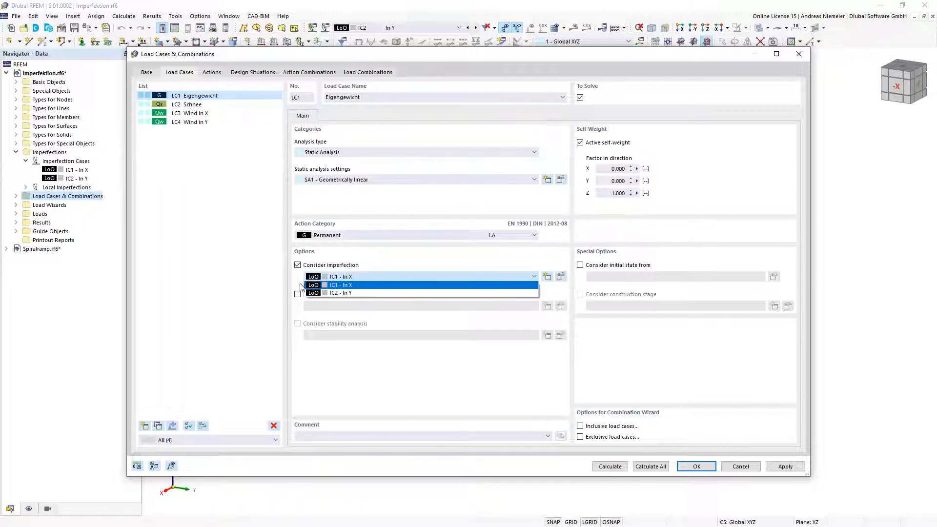
click(320, 266)
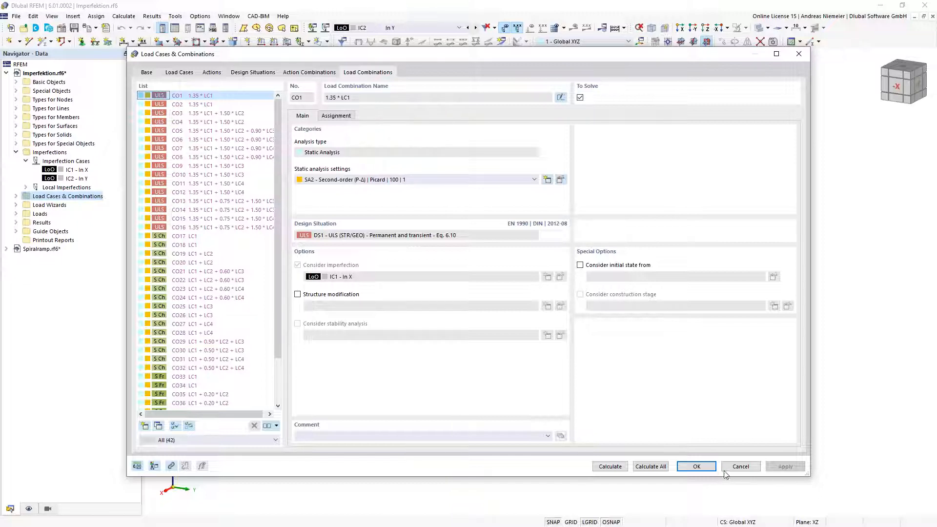
click(741, 467)
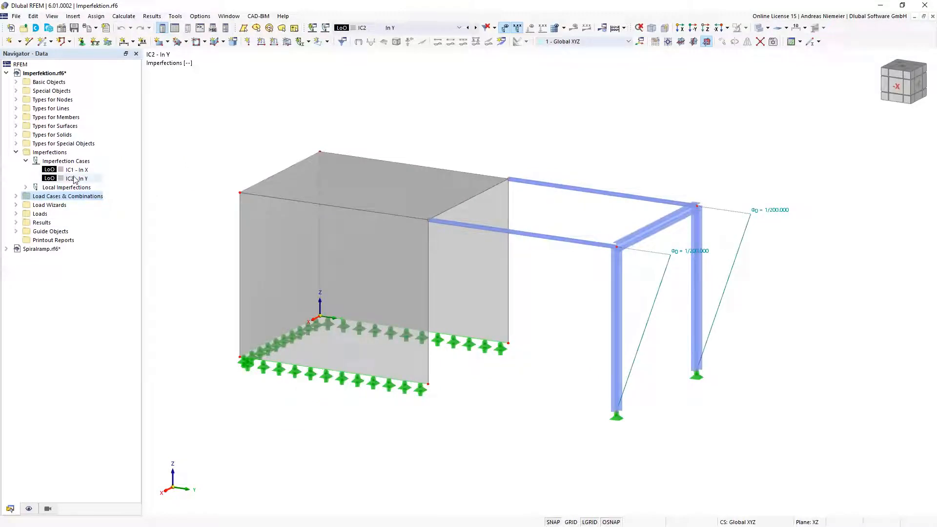
Assign load case LC3 Wind in X to imperfection case IC1 In X.
right_click(77, 170)
click(102, 181)
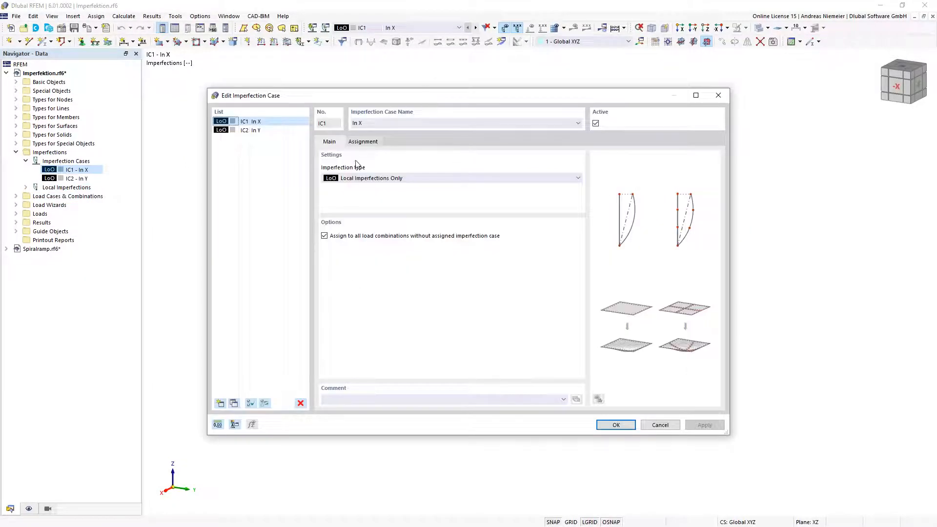
click(365, 142)
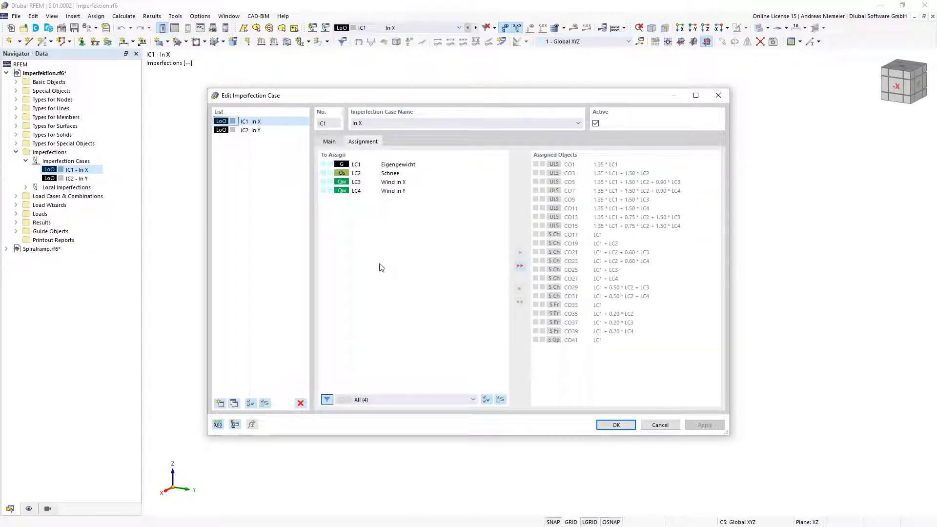
double_click(401, 183)
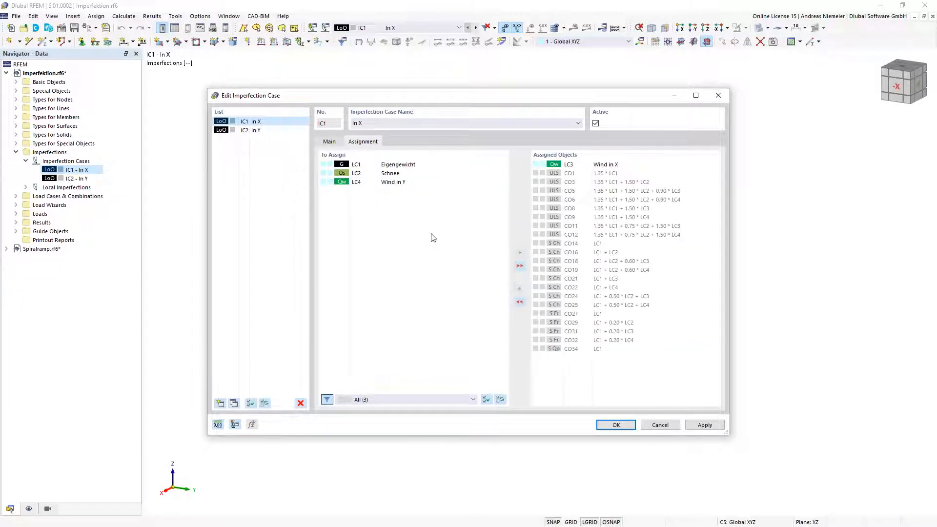
Assign load case LC4 Wind in Y to imperfection case IC2 In Y and accept the assignments.
click(264, 131)
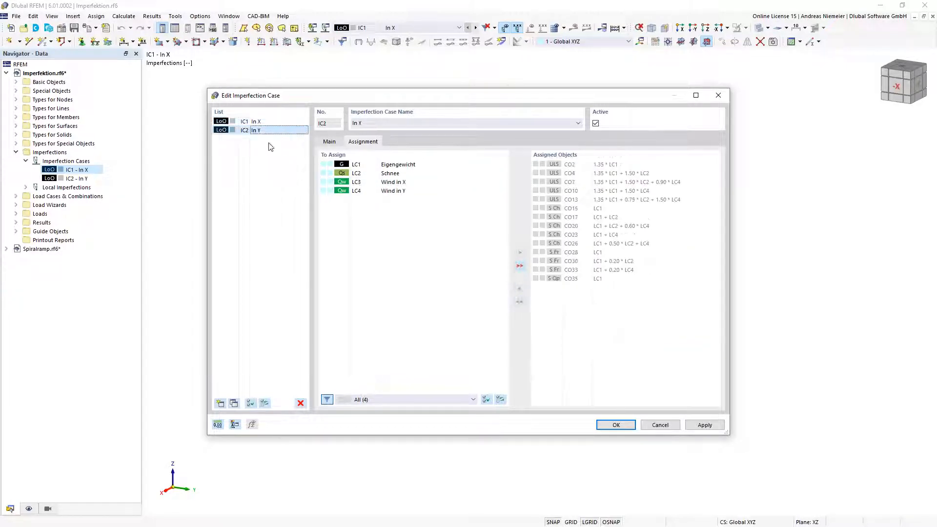
double_click(398, 191)
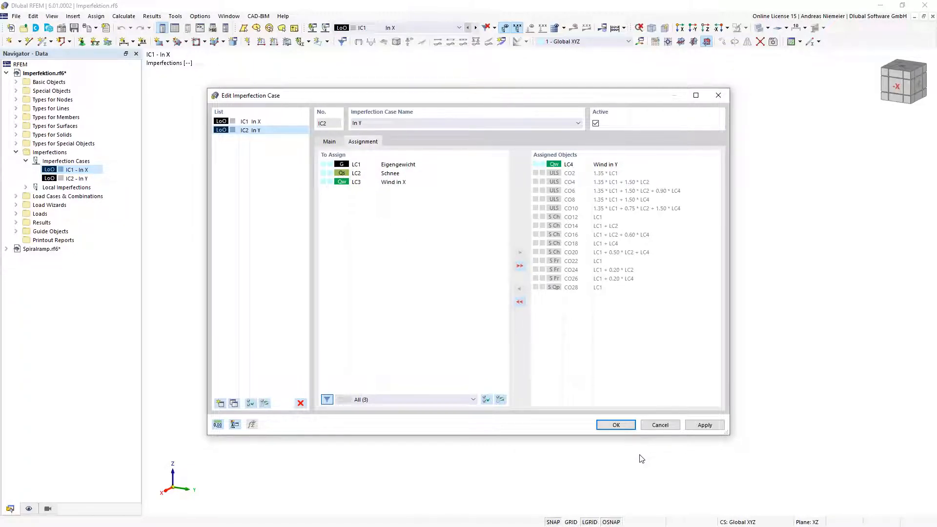
click(616, 425)
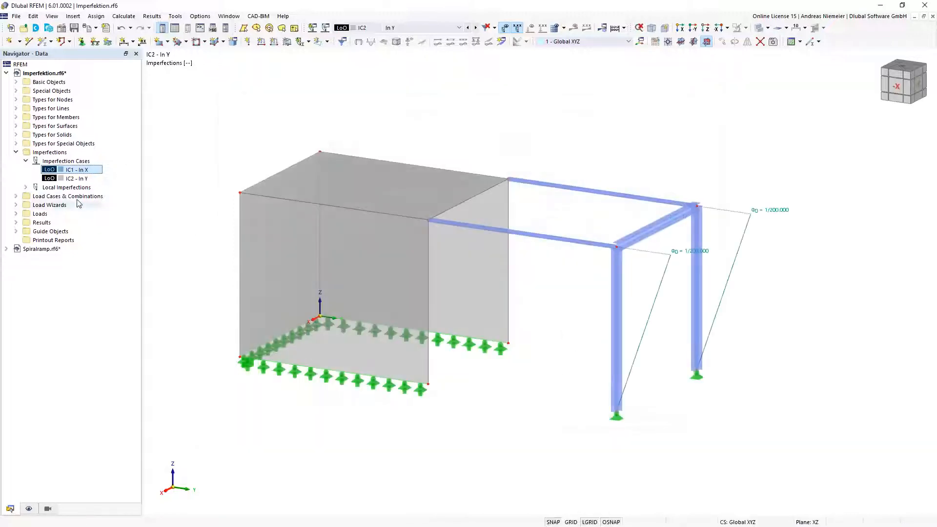
Compare the assigned load cases and considered imperfection cases of load combinations CO1 and CO2.
right_click(80, 197)
click(107, 207)
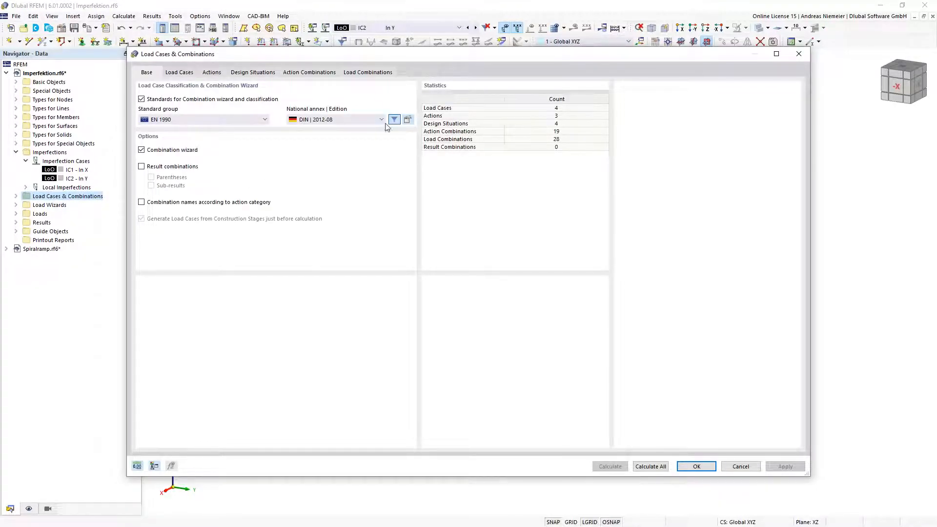
click(368, 72)
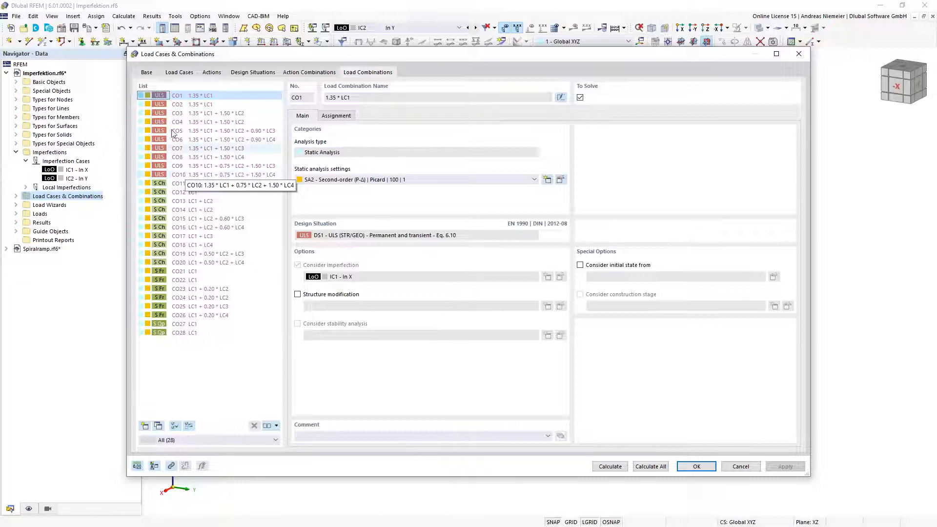
click(342, 117)
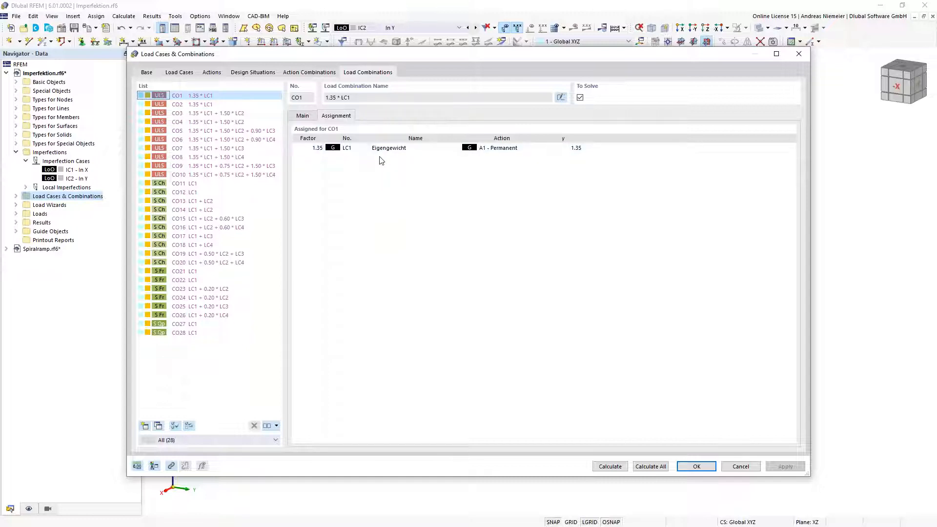
click(210, 105)
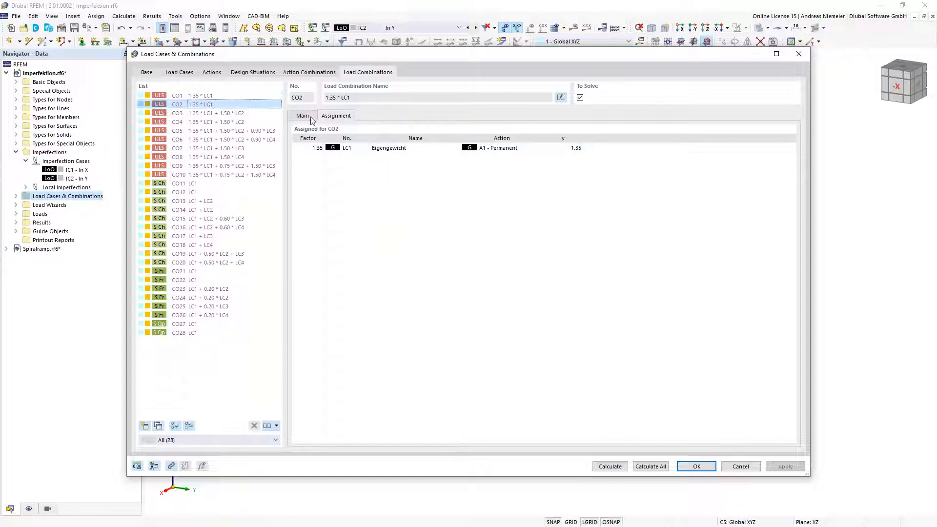
click(303, 116)
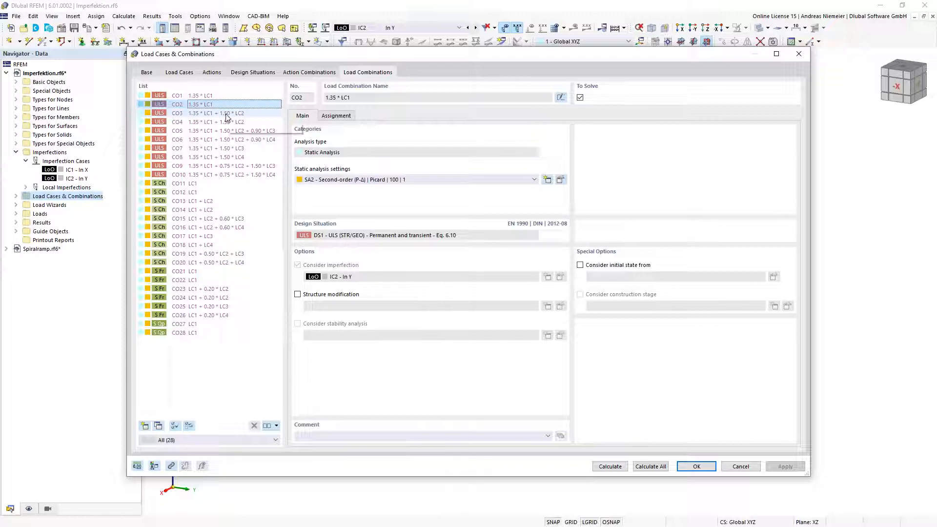
click(205, 96)
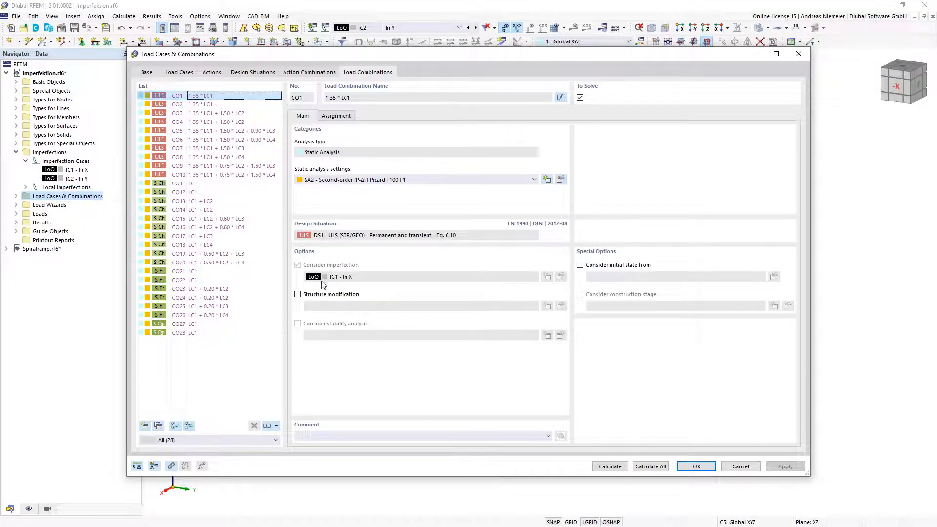
click(215, 104)
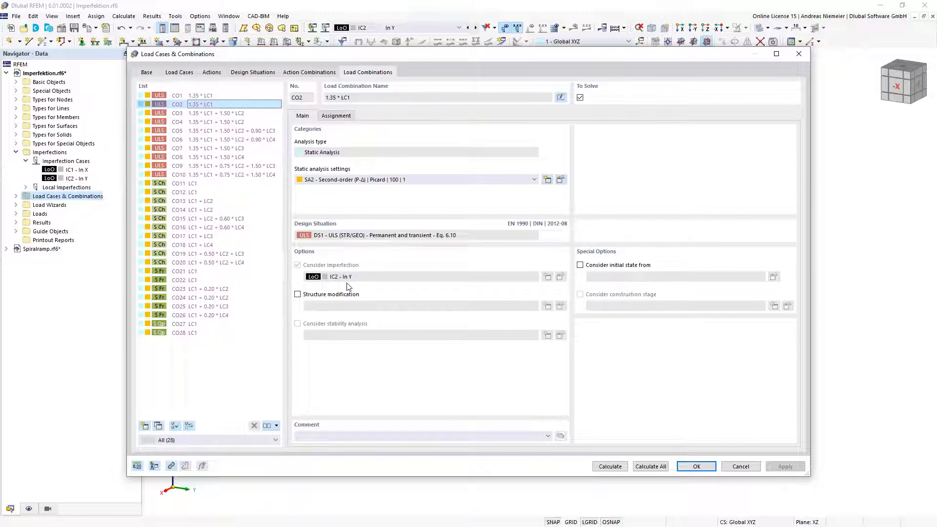
Check the considered imperfection cases of the snow load combinations CO3 and CO4, including CO3's load case assignment.
click(227, 113)
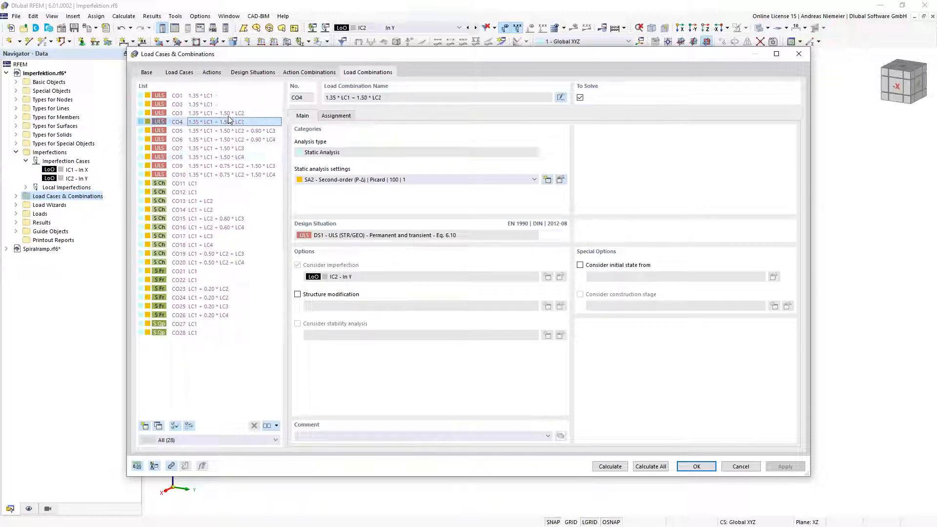
click(334, 117)
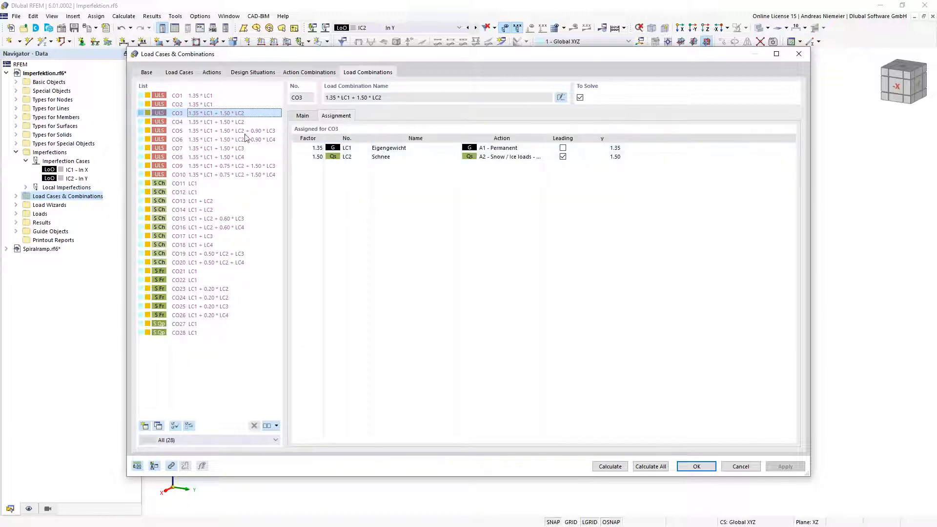
click(300, 117)
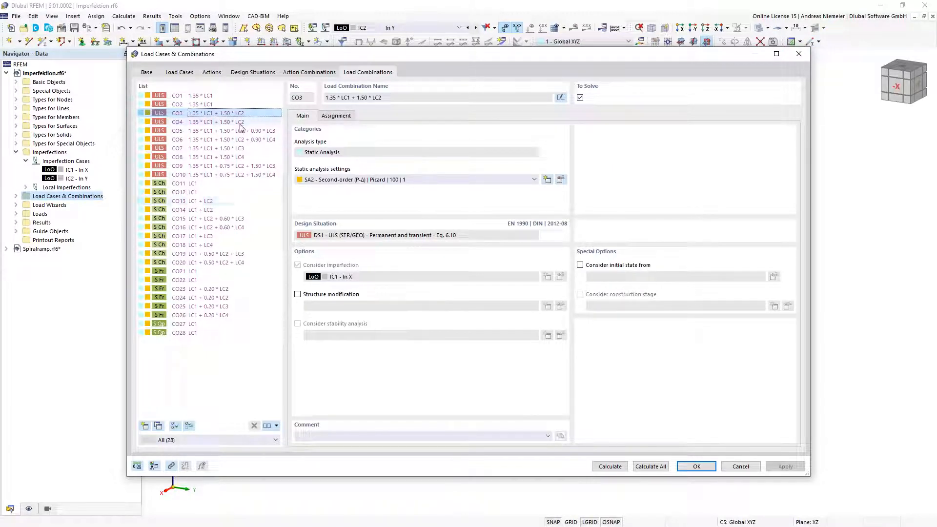
click(210, 122)
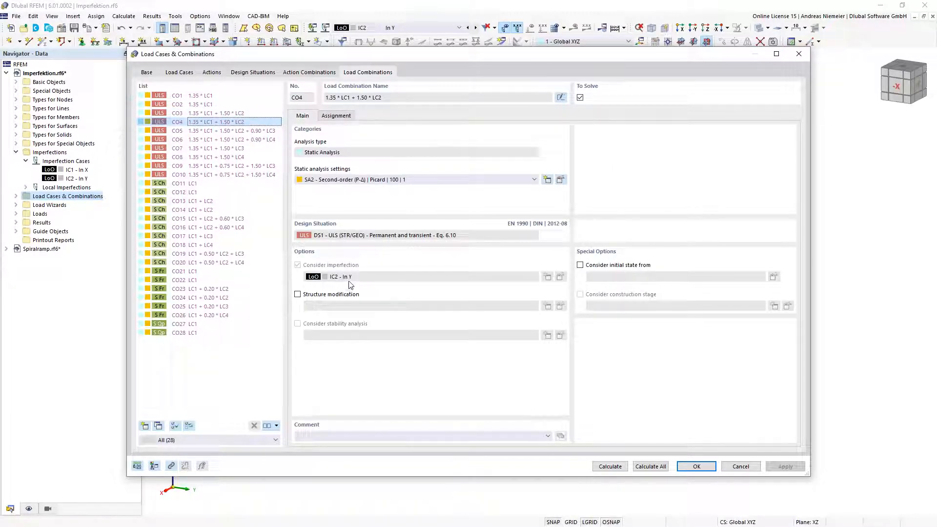
Compare the wind load cases in combinations CO5 and CO6 with their considered imperfection cases, and close the load combination data.
click(225, 132)
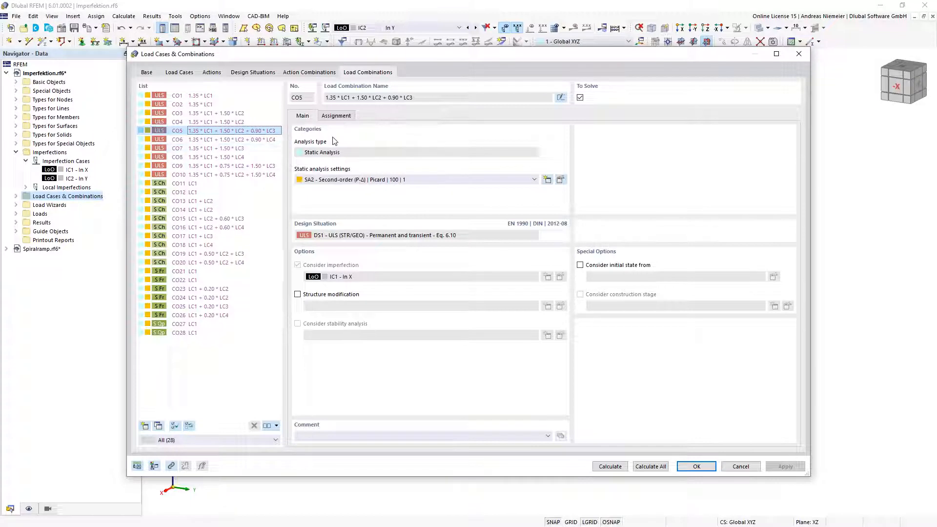
click(337, 115)
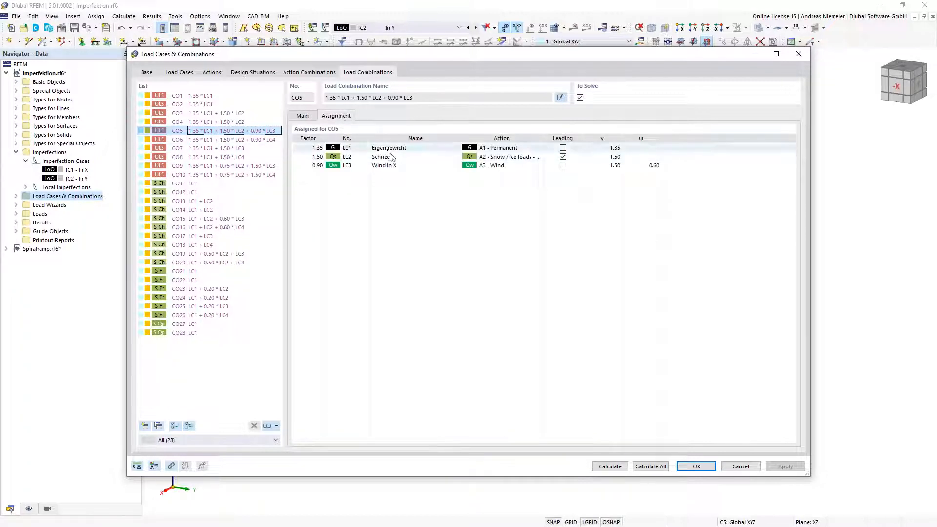
click(302, 116)
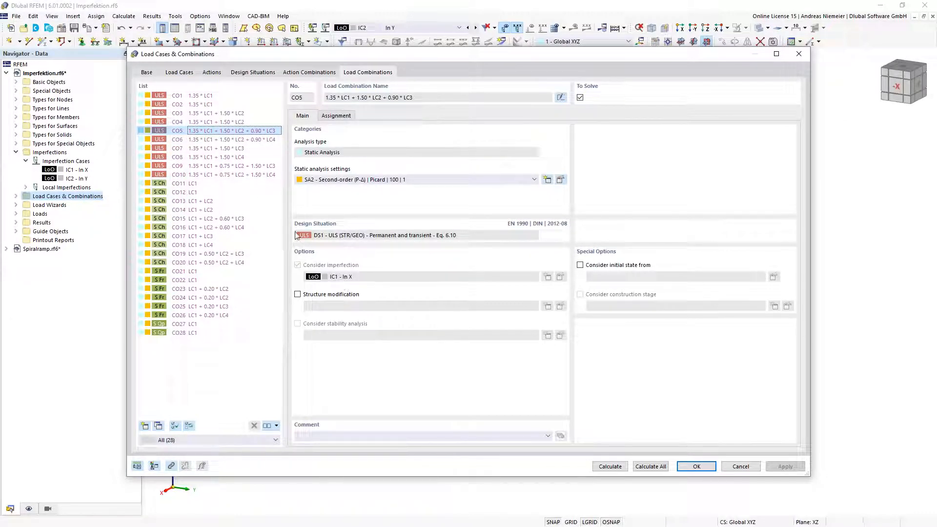
click(267, 140)
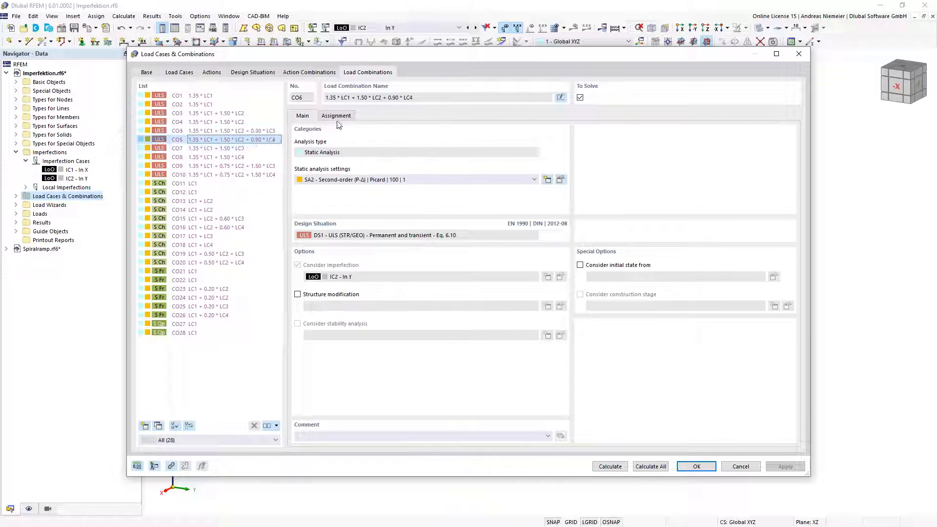
click(337, 117)
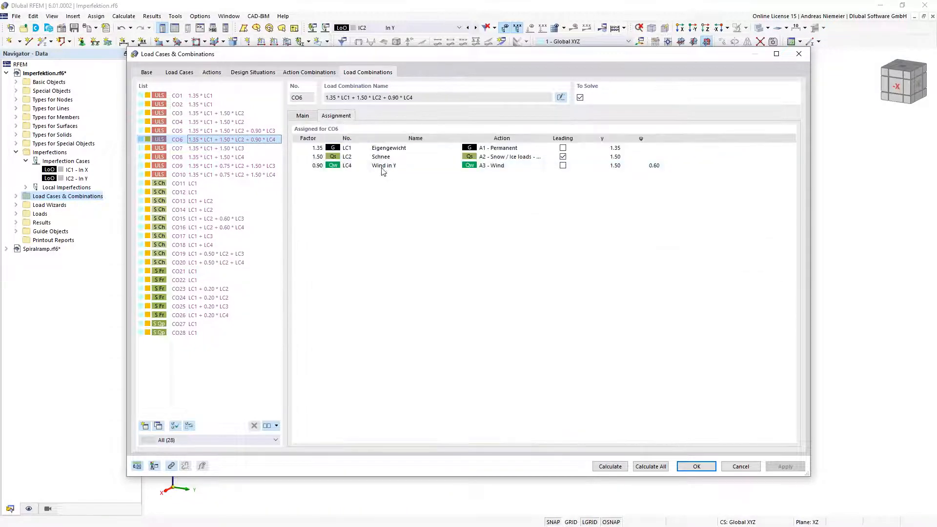
click(308, 117)
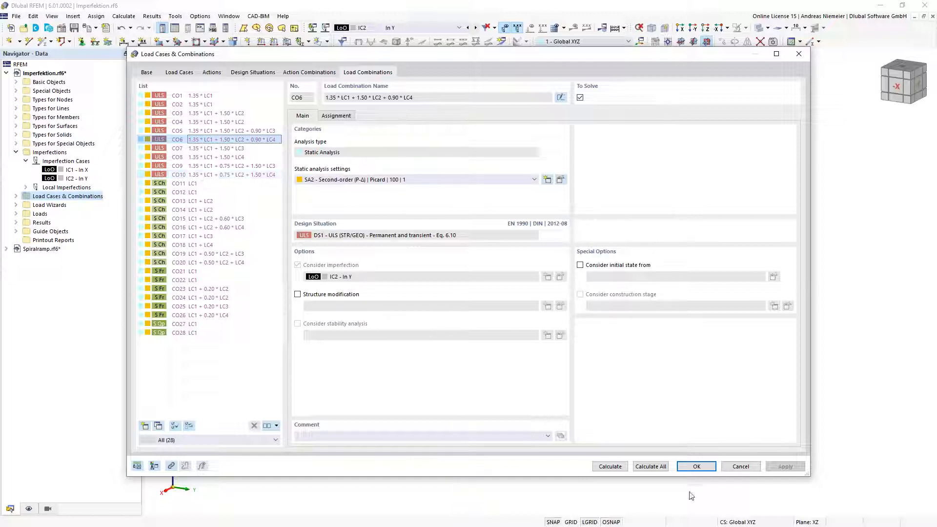
click(704, 471)
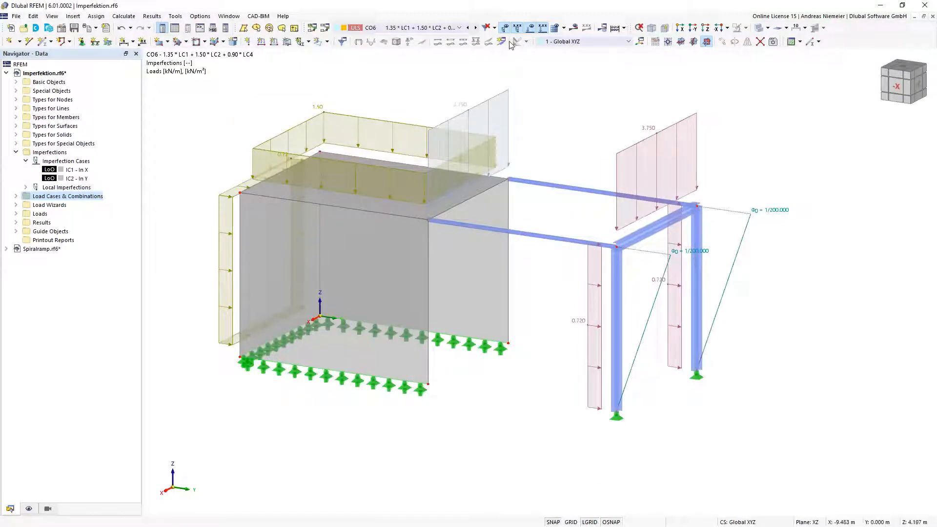
Hide the loads on the model and examine the column imperfections of imperfection case IC1 In X.
click(530, 28)
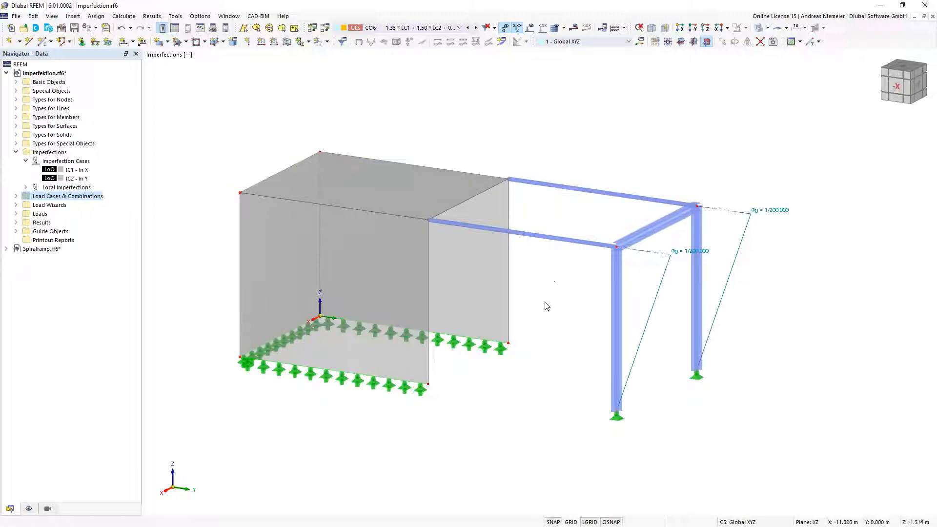
middle_drag(566, 352, 574, 94)
click(459, 28)
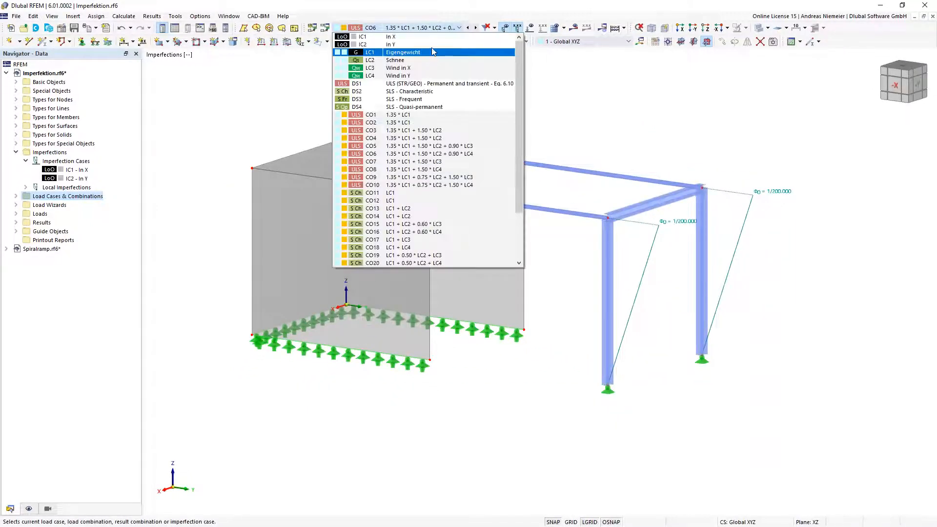
click(441, 46)
ctrl+middle_drag(661, 276, 525, 337)
click(486, 360)
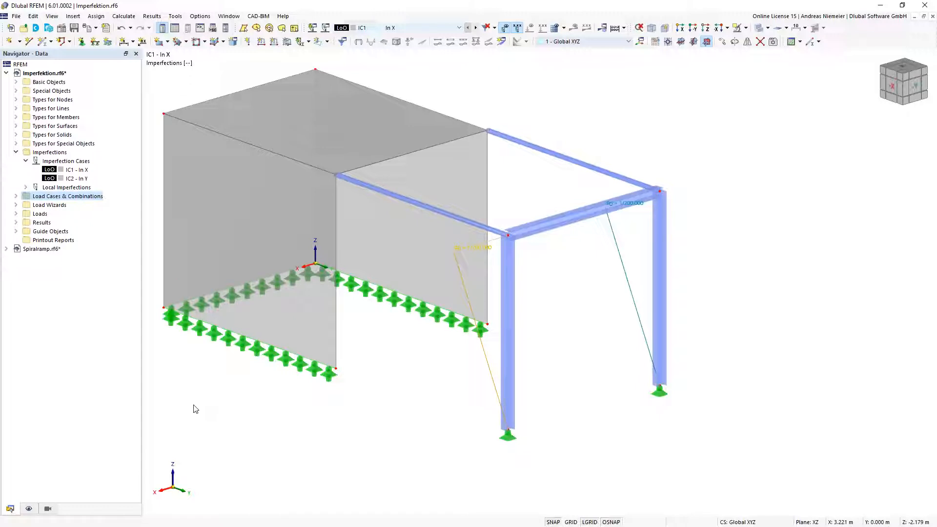
click(384, 398)
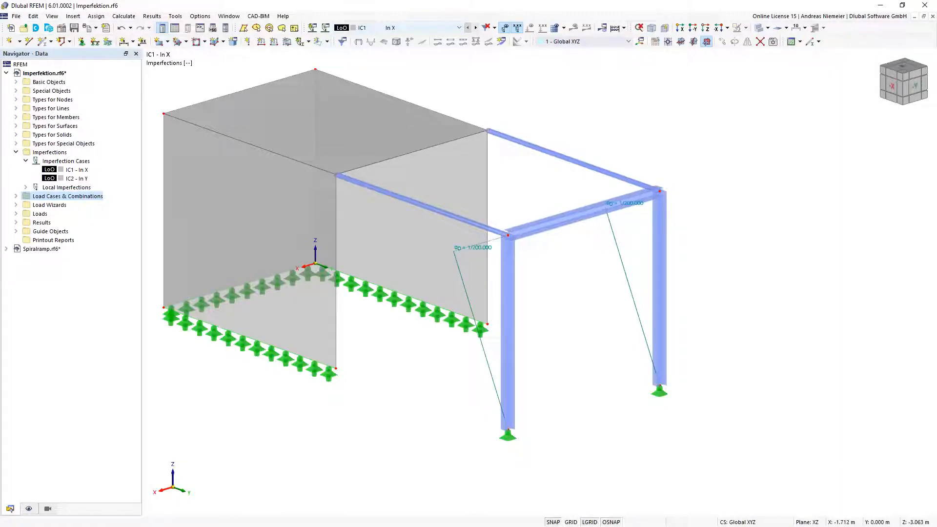
scroll(400, 386, up, 3)
scroll(403, 388, down, 5)
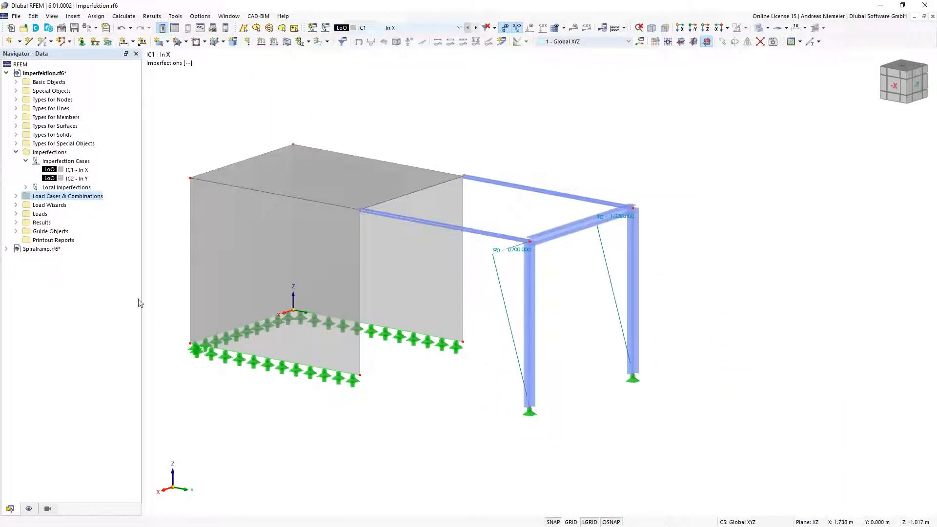
Change imperfection case IC1 In X to the type Initial Sway via Table with imperfection direction X.
double_click(78, 170)
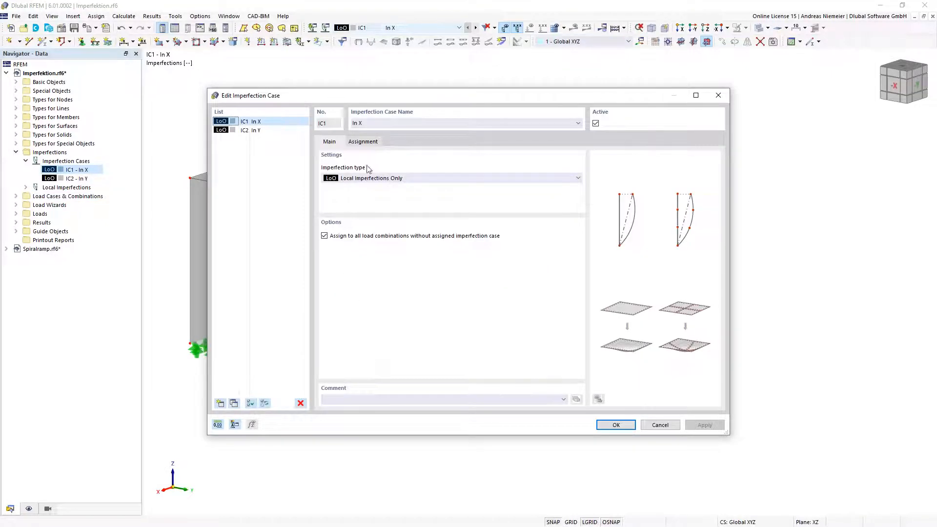
click(359, 179)
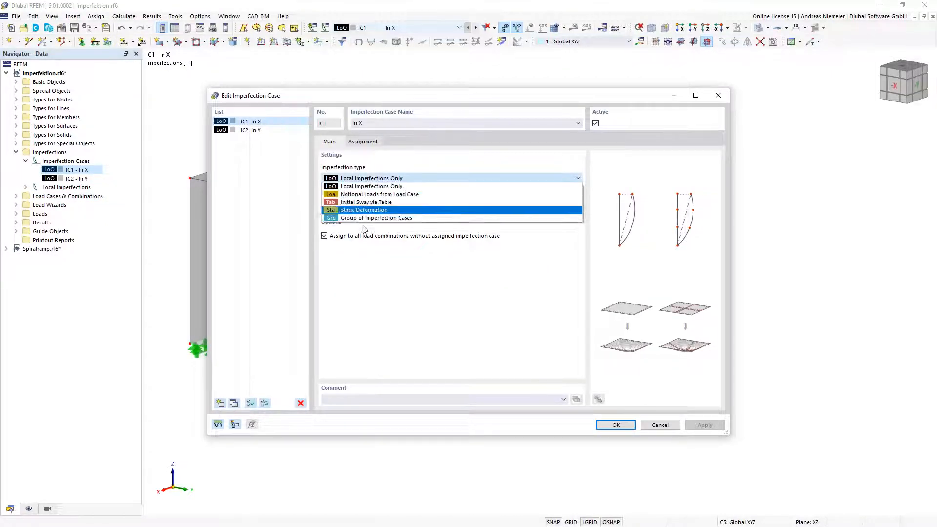
click(373, 202)
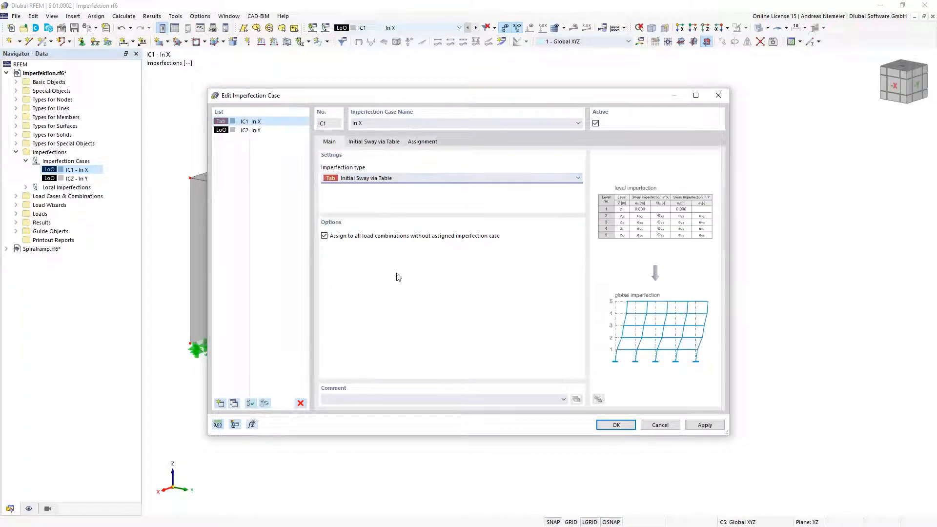
click(374, 141)
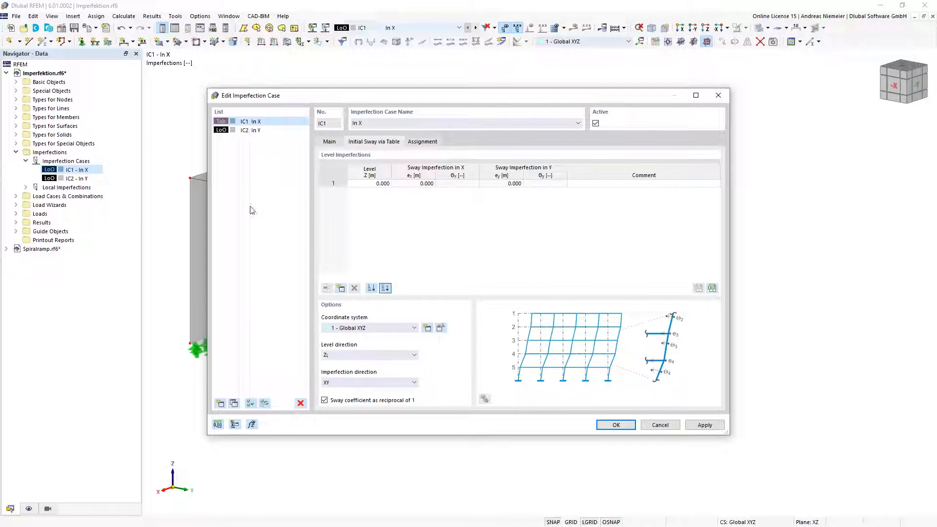
drag(348, 98, 456, 107)
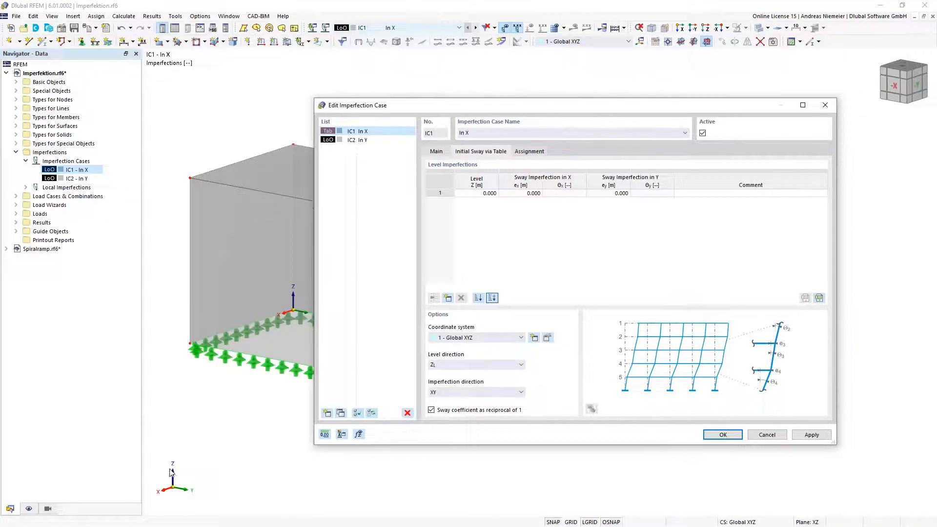
click(473, 393)
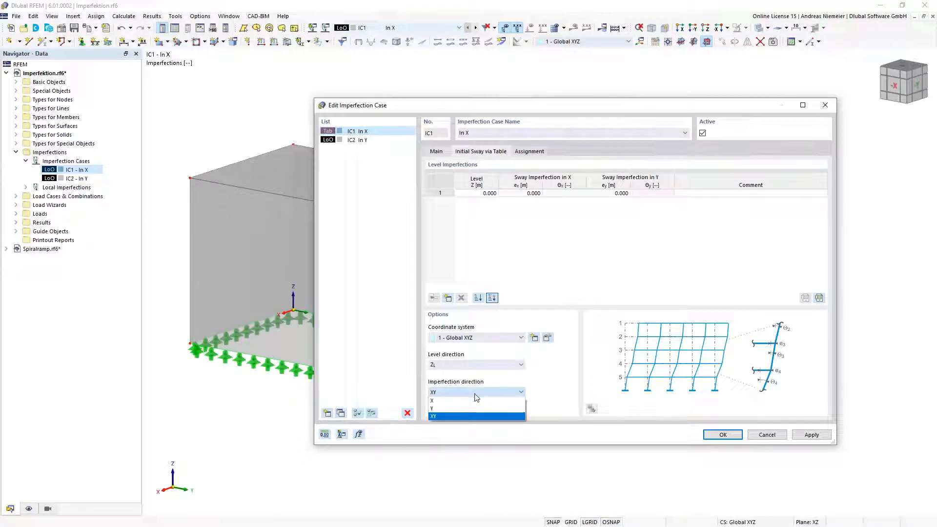
click(477, 406)
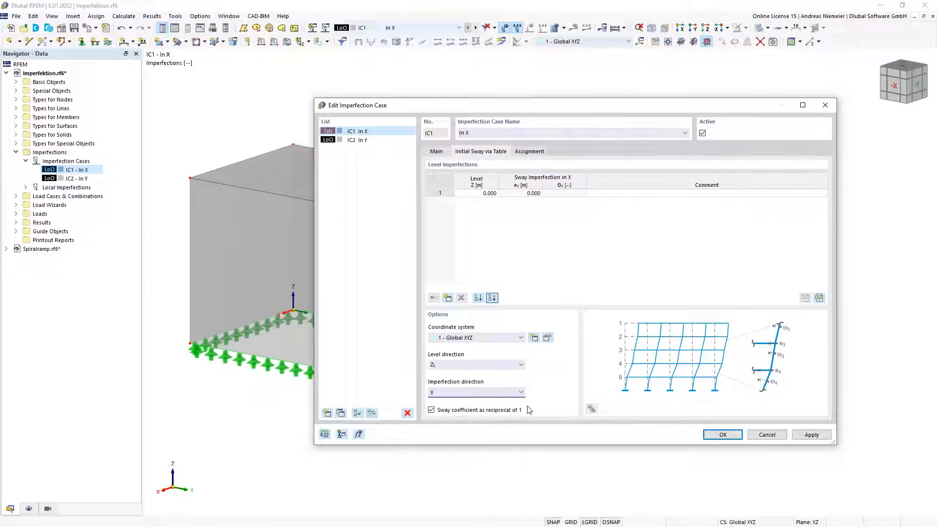
Define IC1's sway levels at Z 4 m and 0 m with a 1/200 sway in X for the upper level, and accept the case.
click(446, 299)
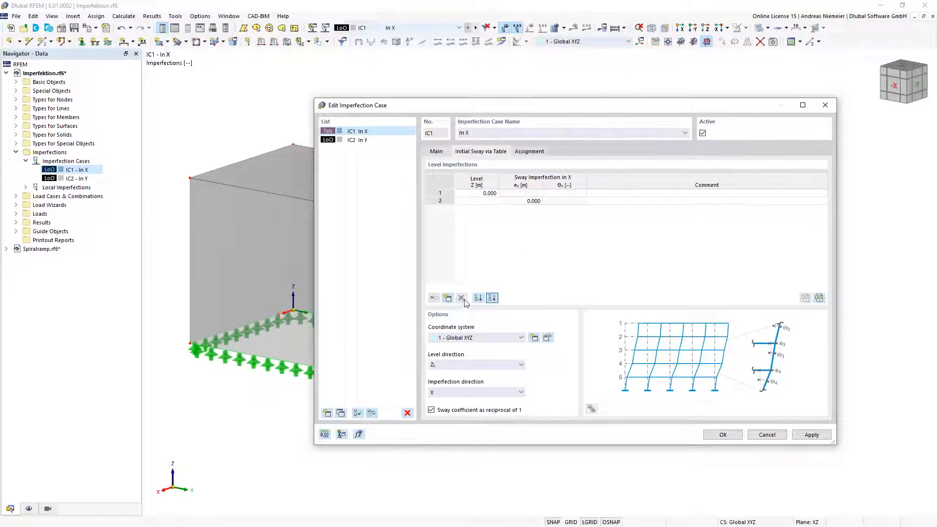
double_click(488, 201)
text(0)
click(553, 203)
double_click(478, 193)
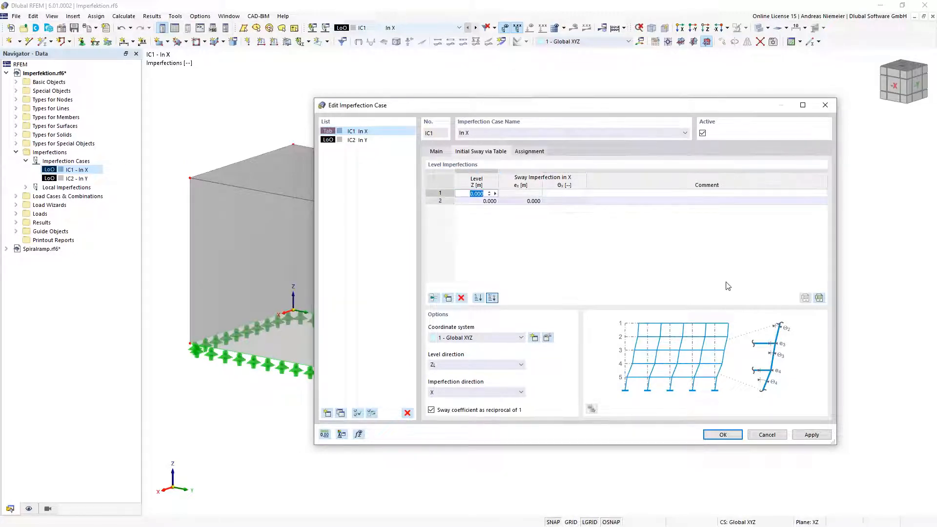
text(4)
key(Tab)
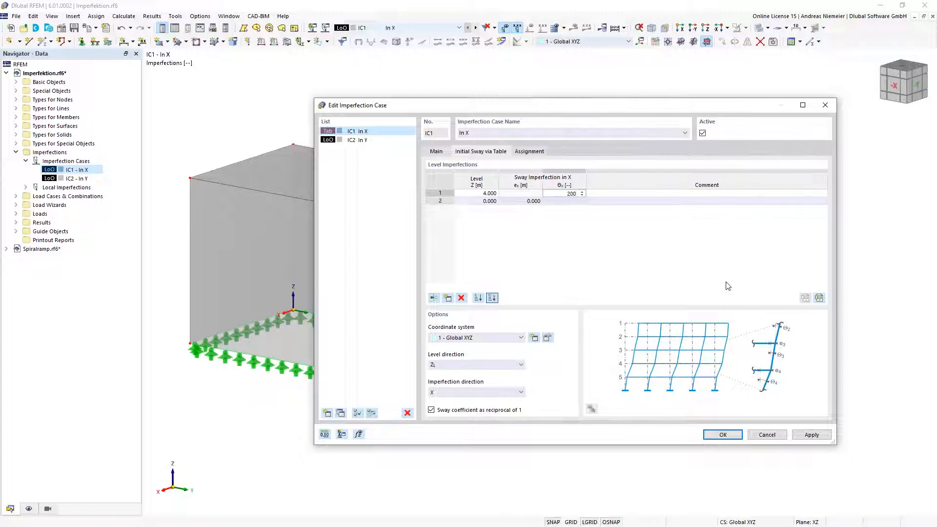
text(200)
key(Tab)
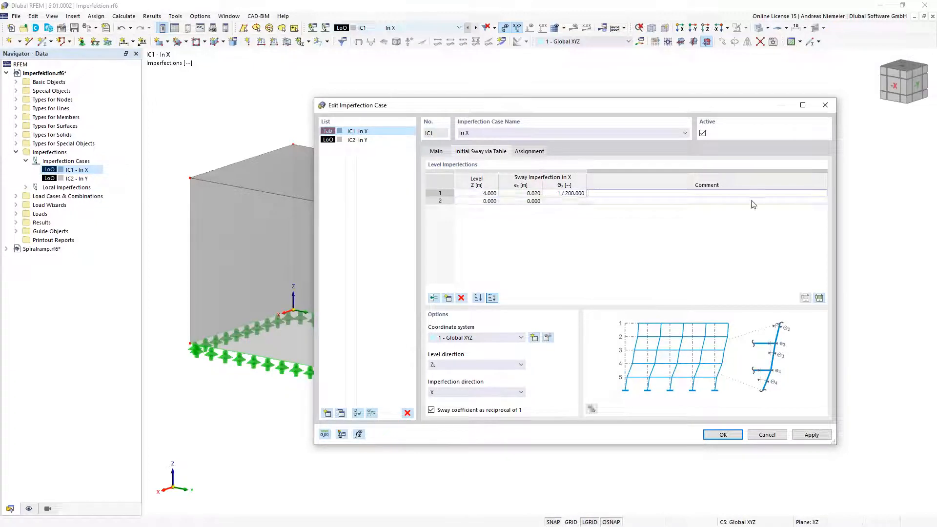
click(733, 436)
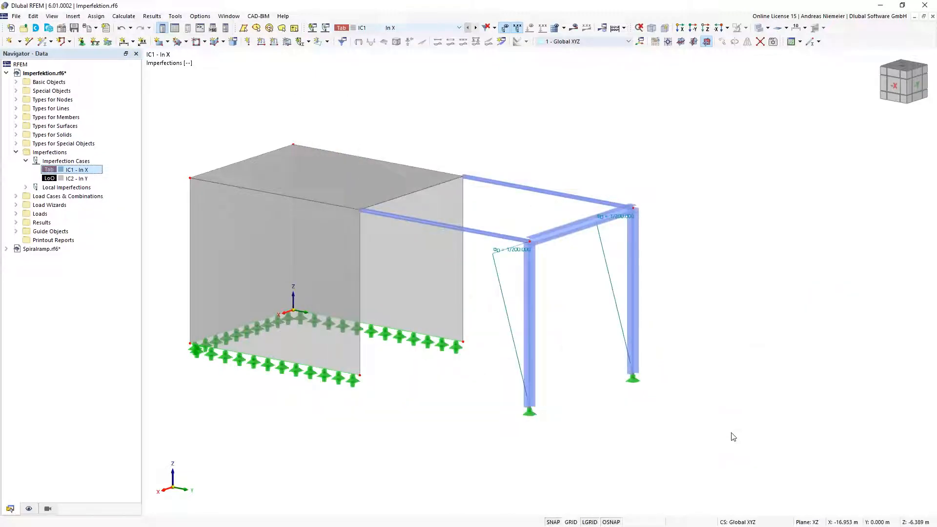
Delete the two column member imperfections from imperfection case IC1 and calculate the case.
click(615, 296)
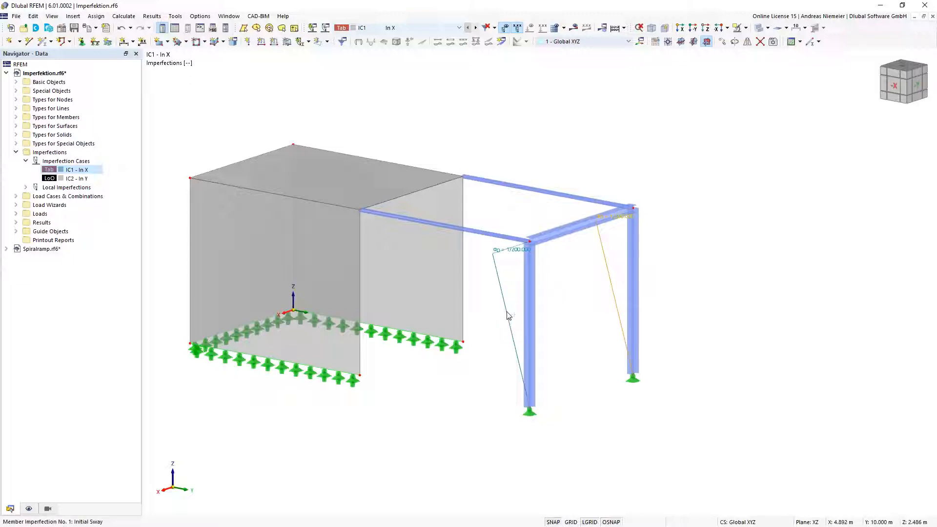
key(Delete)
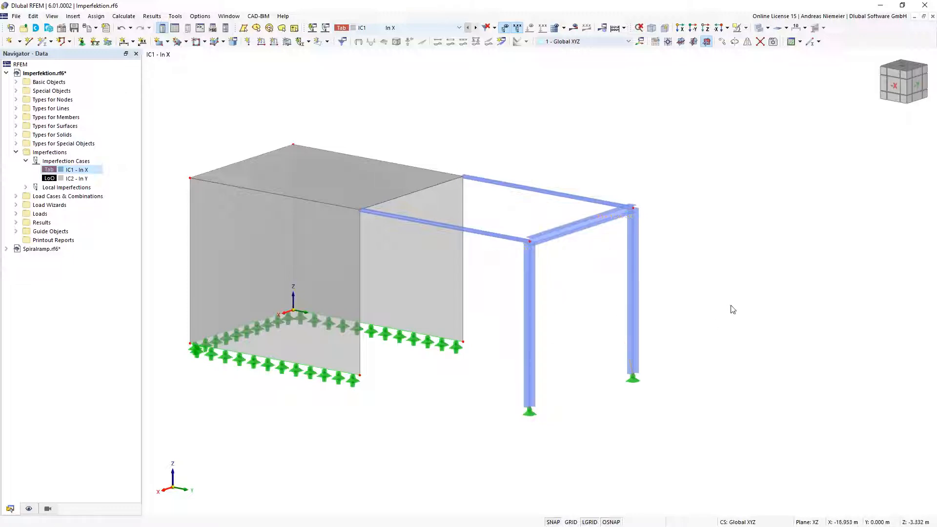
click(574, 28)
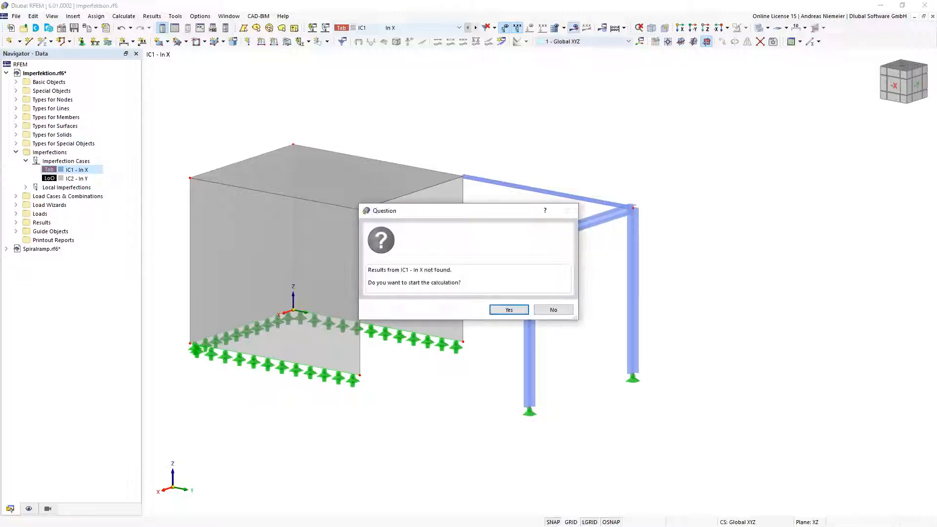
click(508, 308)
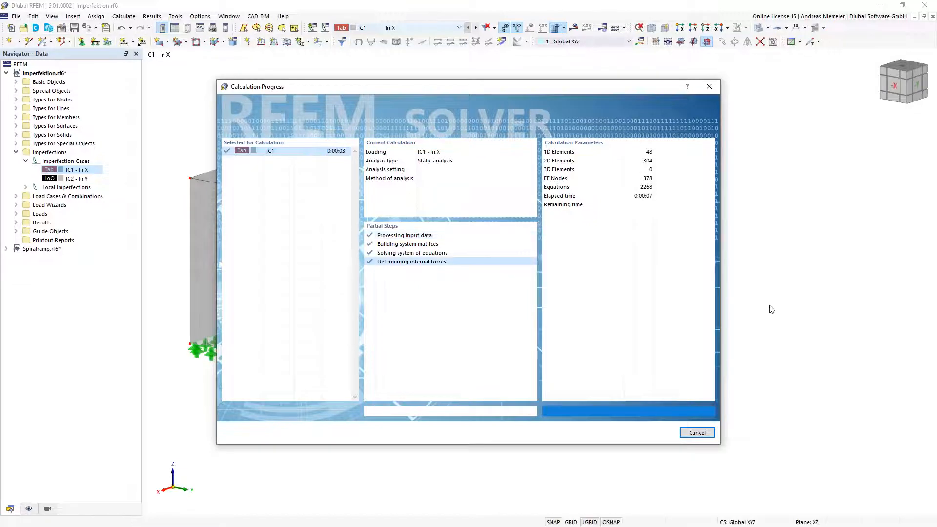
Examine the global deformations of imperfection case IC1 on the surfaces and frame from several view directions.
middle_drag(567, 277, 633, 267)
scroll(629, 266, down, 1)
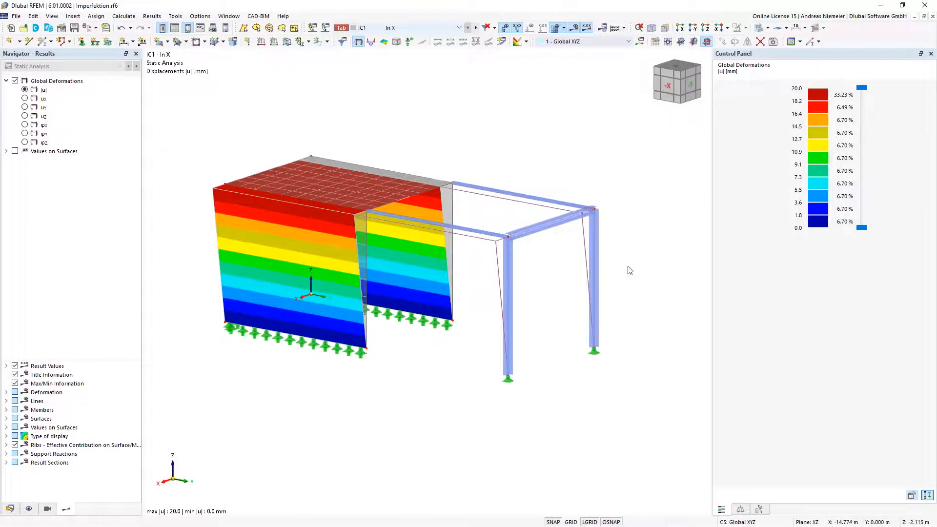
mouse_move(564, 292)
ctrl+middle_down()
mouse_move(392, 290)
mouse_move(544, 289)
mouse_move(548, 296)
ctrl+middle_up()
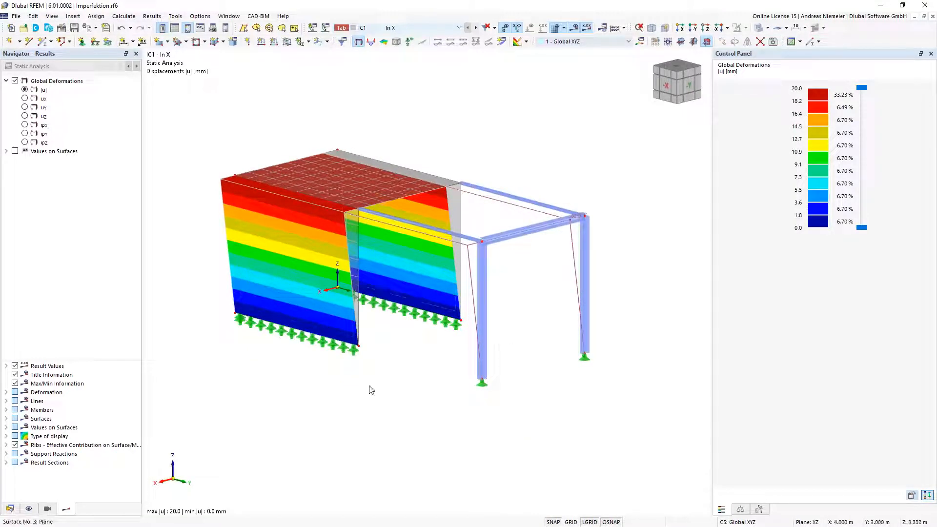
ctrl+middle_drag(446, 362, 312, 317)
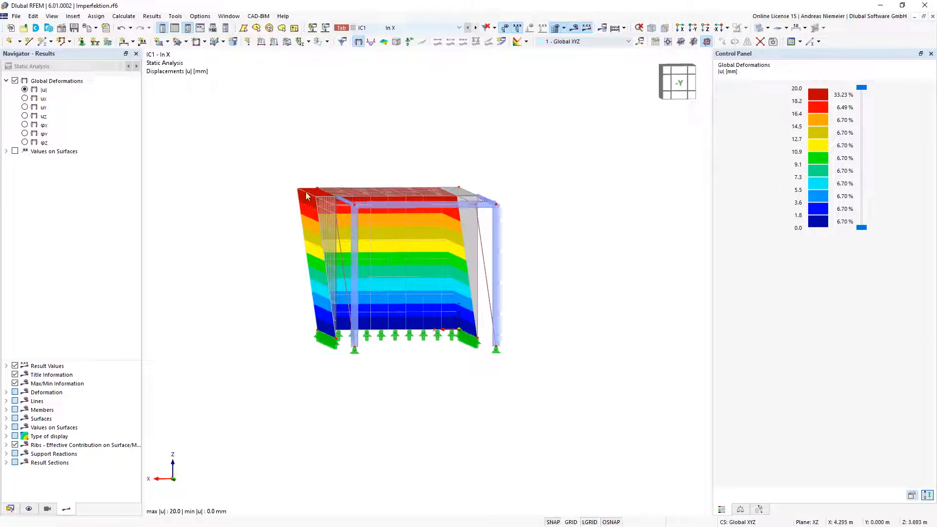
middle_drag(323, 167, 322, 168)
scroll(322, 168, down, 1)
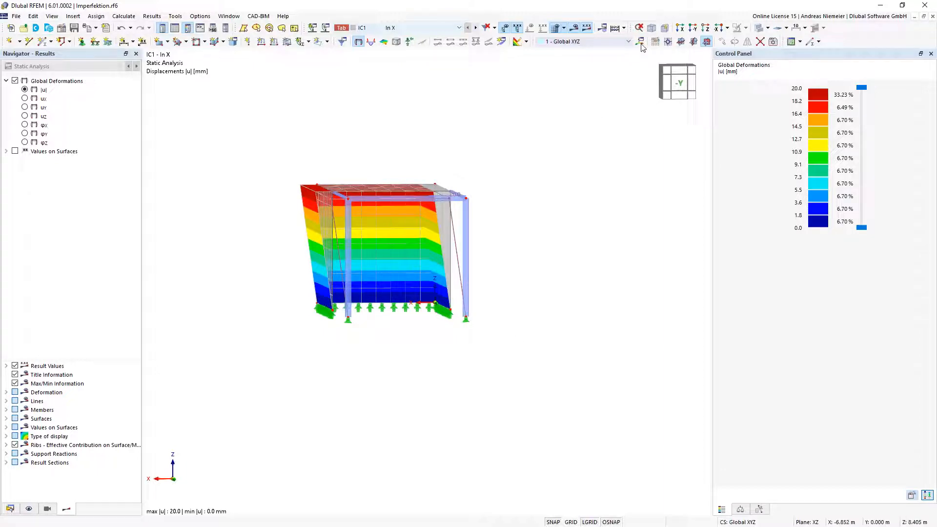
click(651, 28)
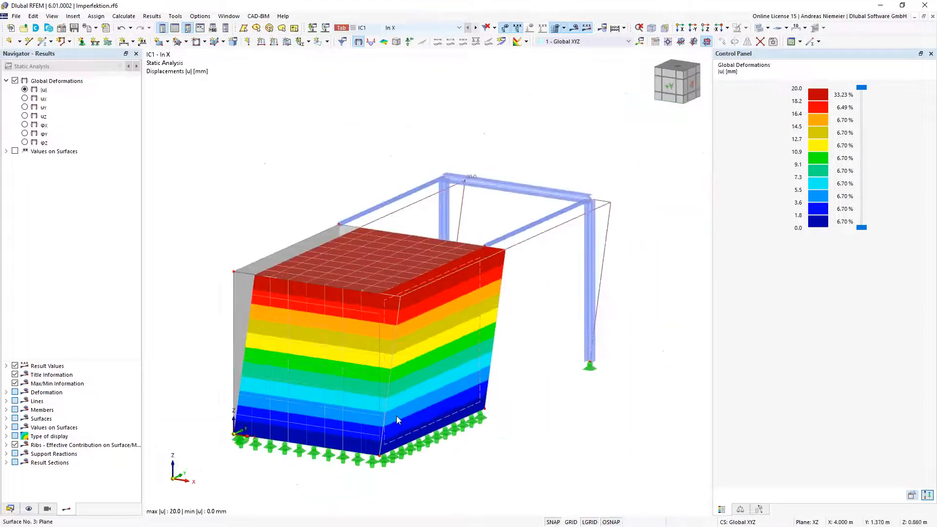
mouse_move(396, 416)
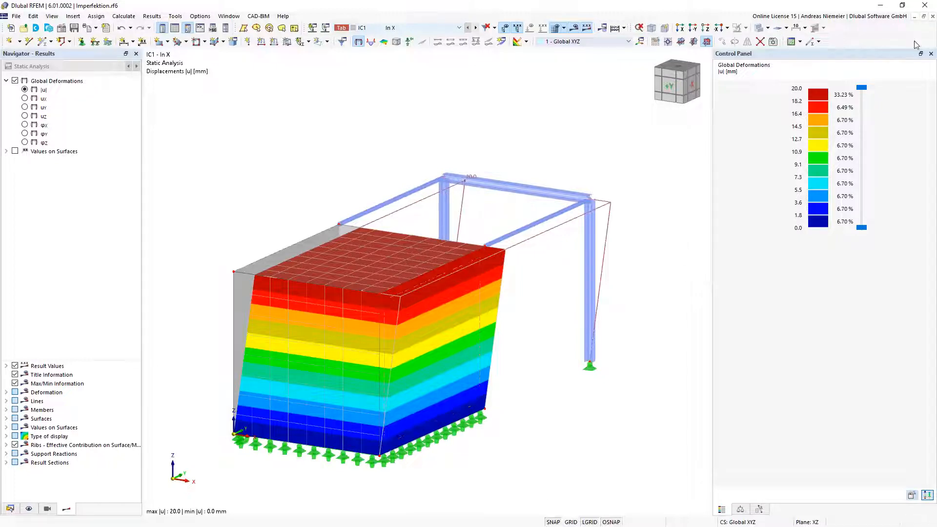
Close the Imperfektion model and bring the whole Spiralramp model into view.
click(933, 16)
click(512, 311)
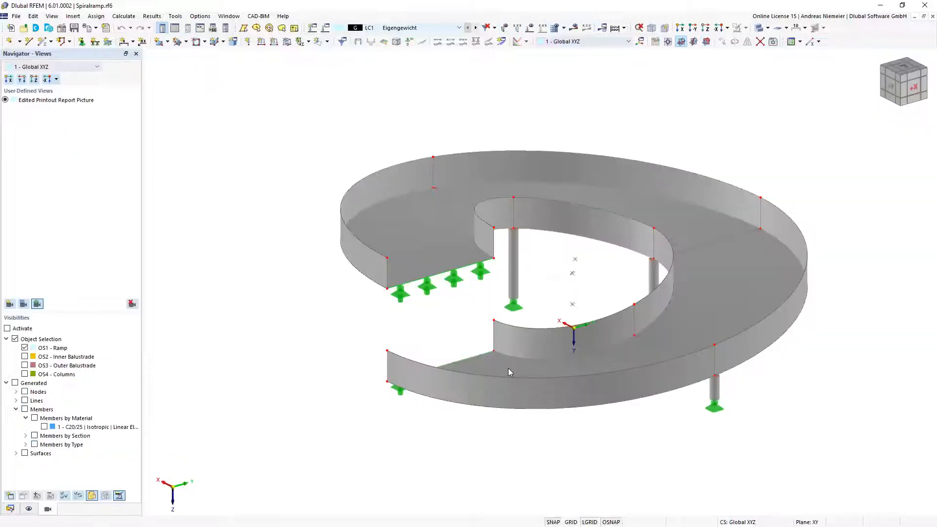
middle_drag(542, 262, 444, 303)
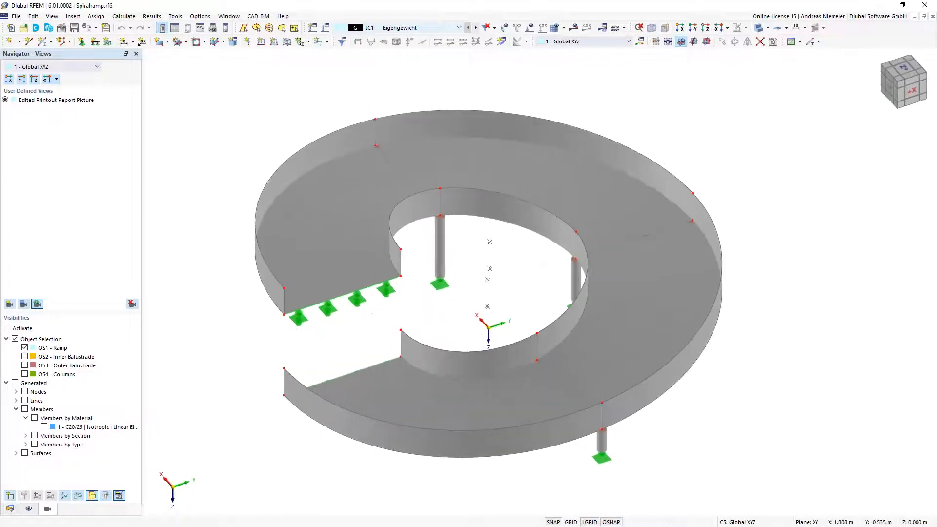
scroll(444, 302, down, 3)
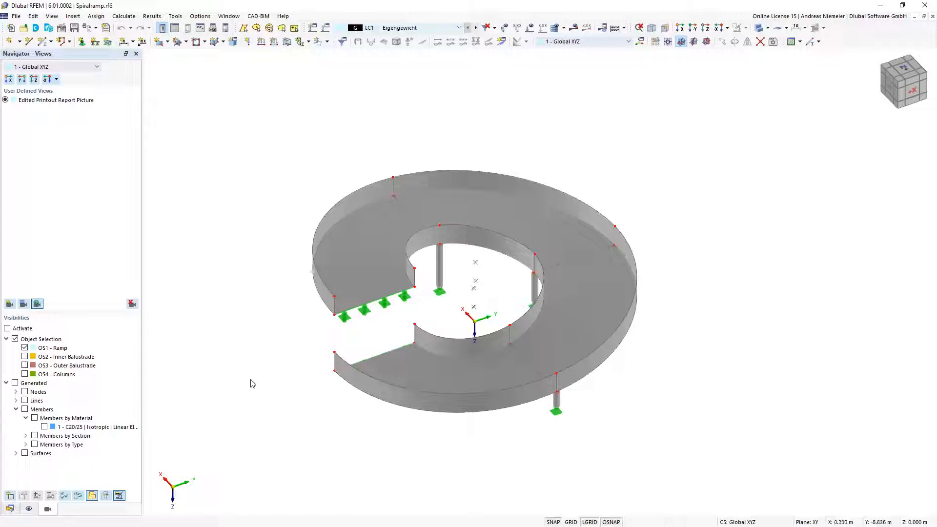
Create a new printout report for the Spiralramp model and collapse all of its report items.
click(10, 510)
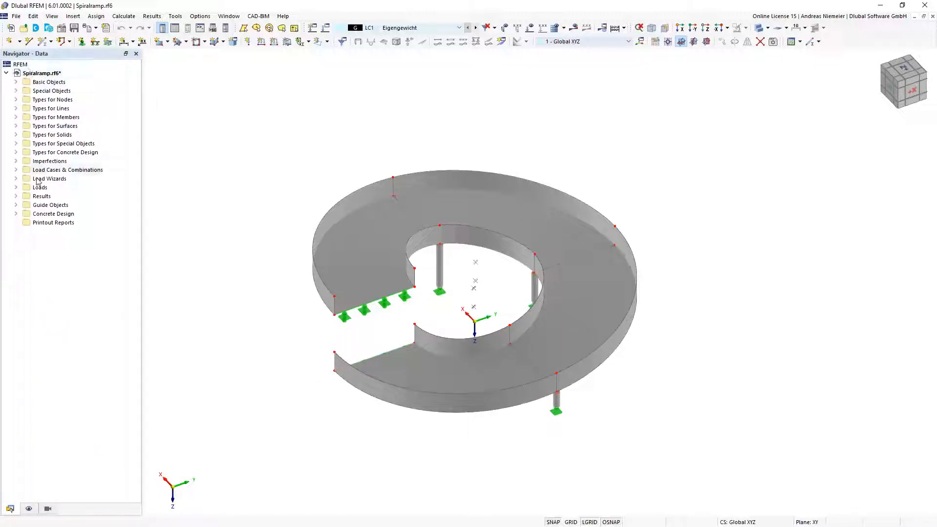
right_click(40, 229)
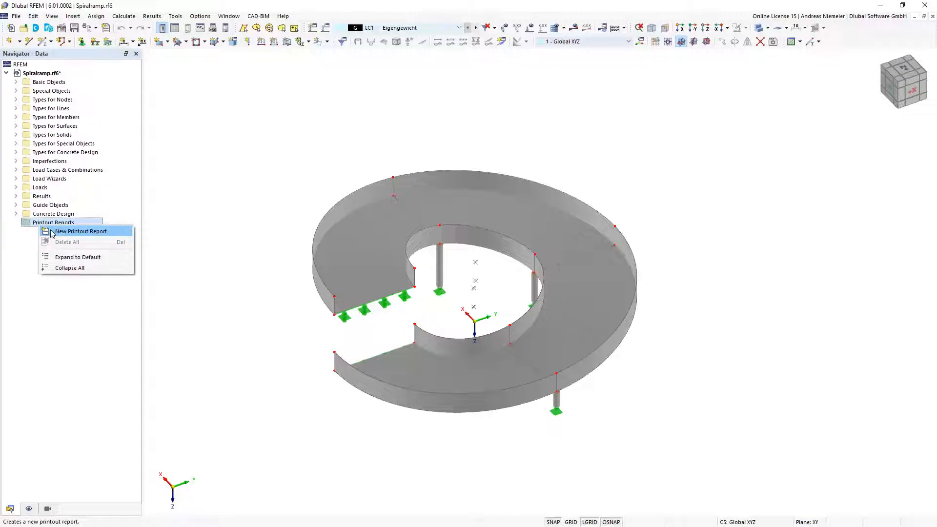
click(52, 232)
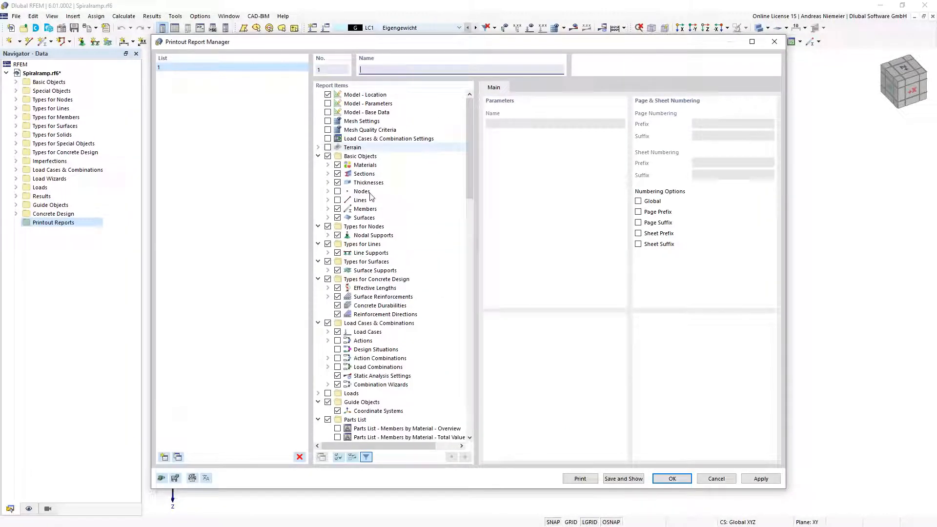
scroll(435, 272, down, 12)
scroll(445, 234, up, 11)
scroll(444, 244, up, 1)
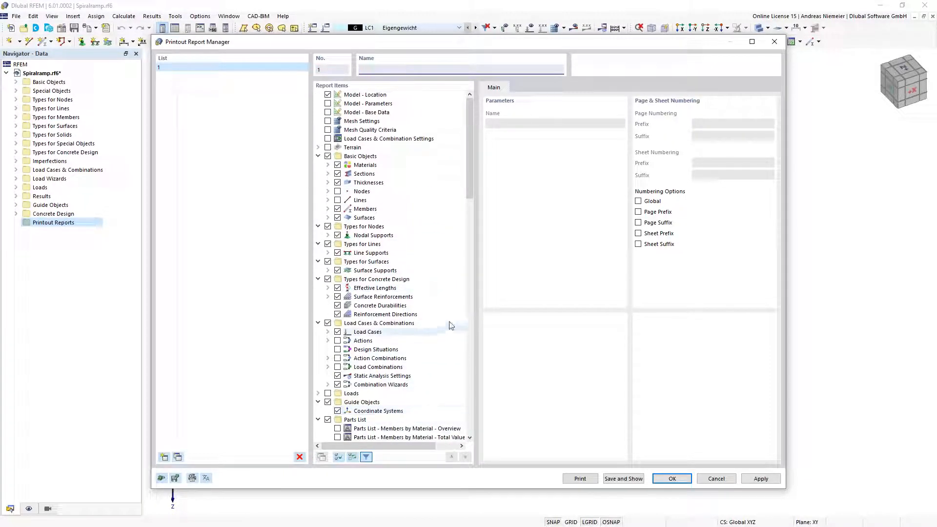
right_click(444, 268)
click(467, 347)
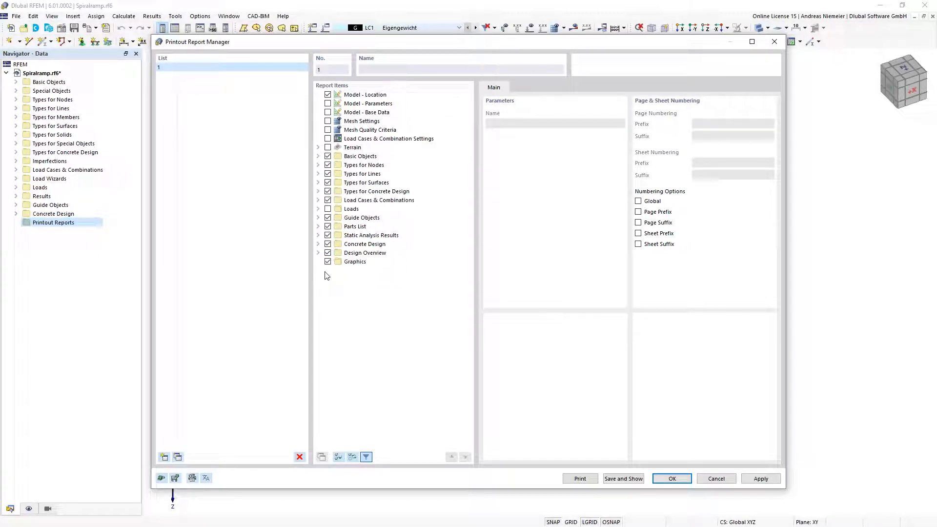
Exclude the nodal support forces, line support forces and member internal forces by section from the report's static analysis results.
click(318, 235)
scroll(377, 269, down, 3)
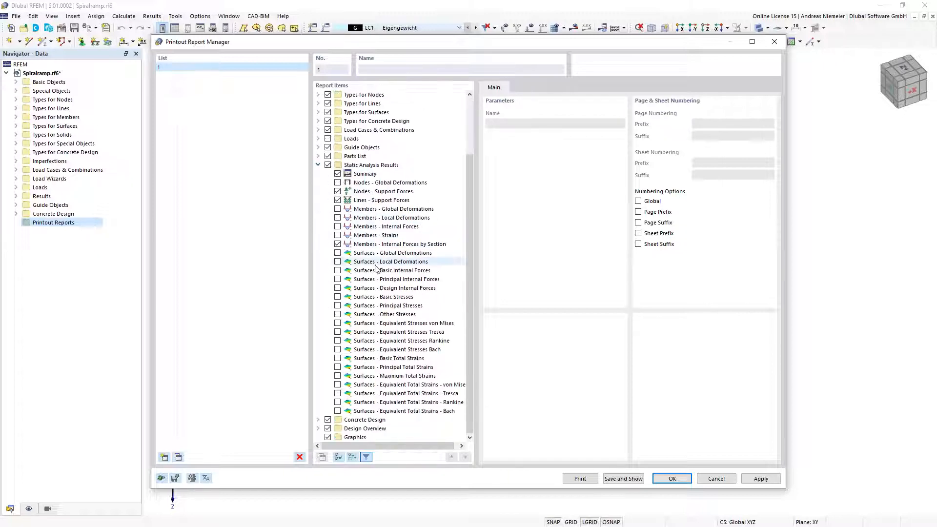
click(337, 192)
click(337, 201)
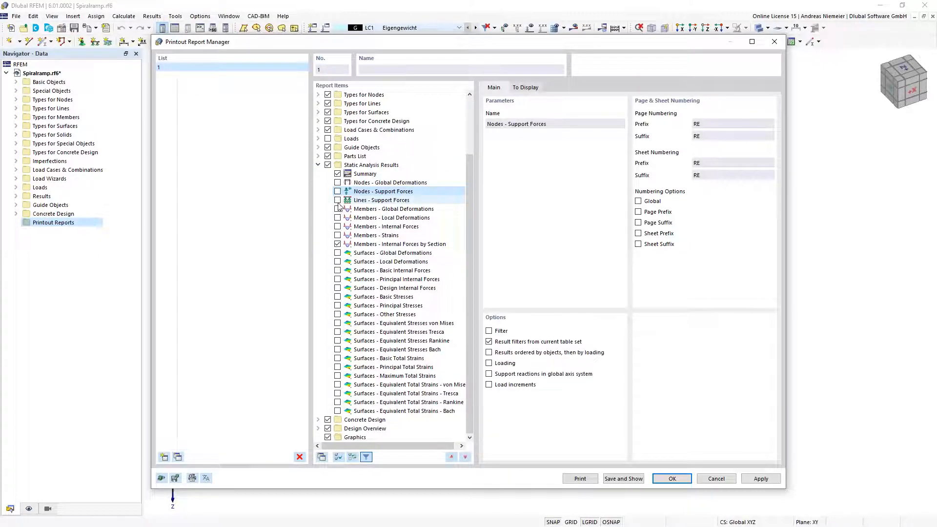
click(338, 245)
click(318, 165)
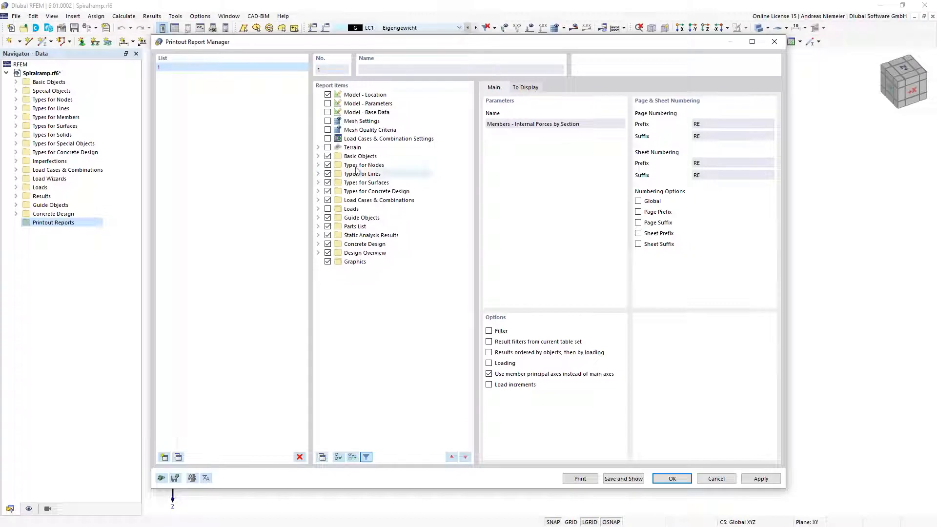
Exclude Errors & Warnings, Not Valid / Deactivated, Reinforcement on Members and Reinforcement on Surfaces from the report's concrete design results.
click(318, 244)
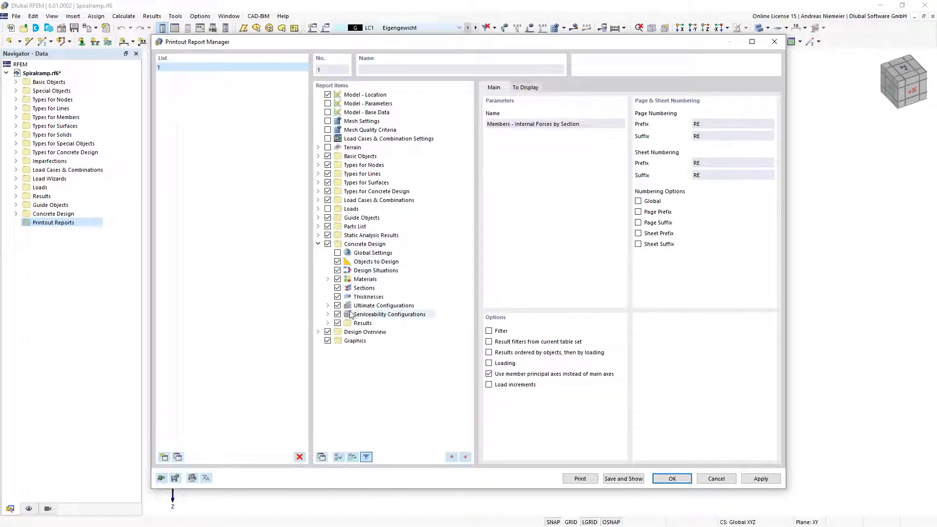
click(328, 322)
scroll(380, 360, down, 3)
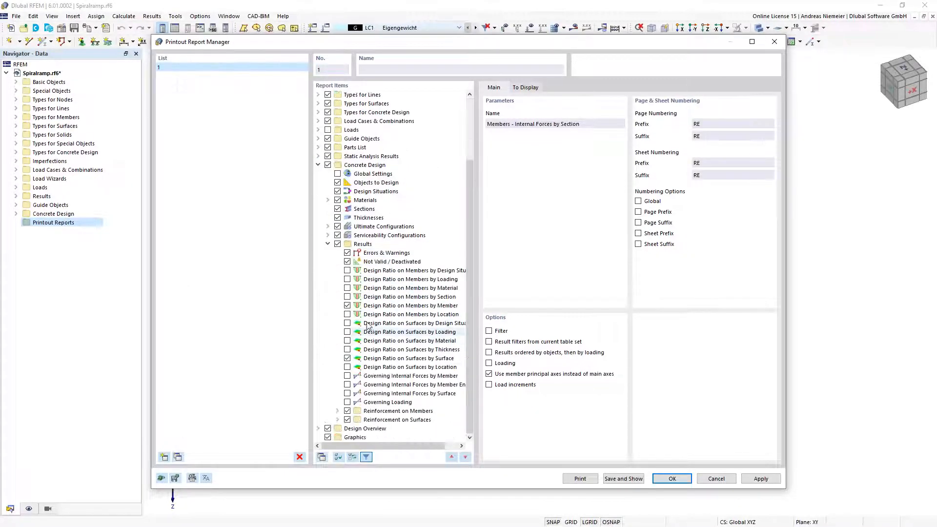
click(348, 253)
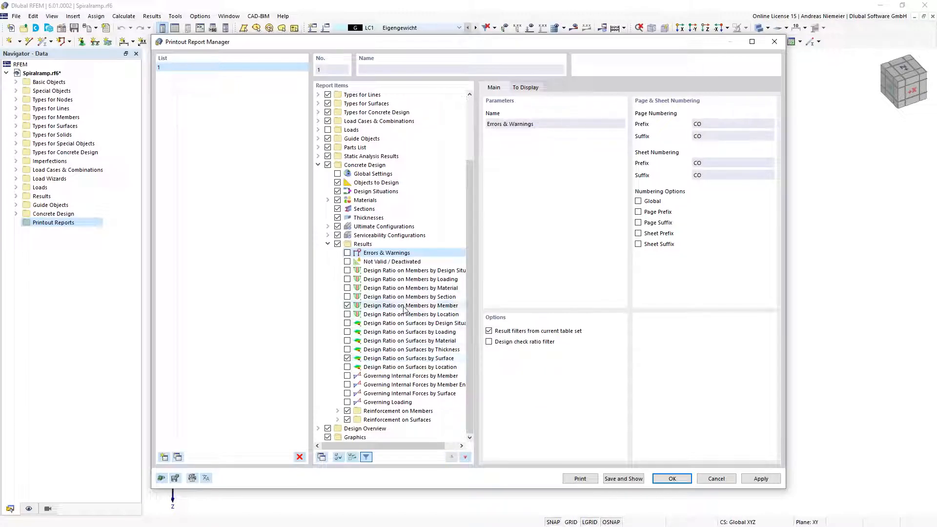
click(400, 306)
click(400, 359)
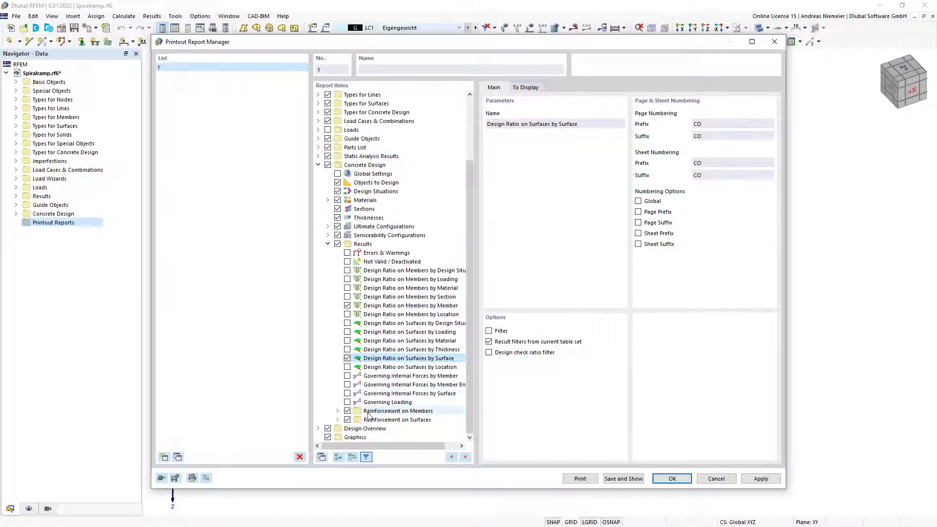
click(348, 411)
click(347, 420)
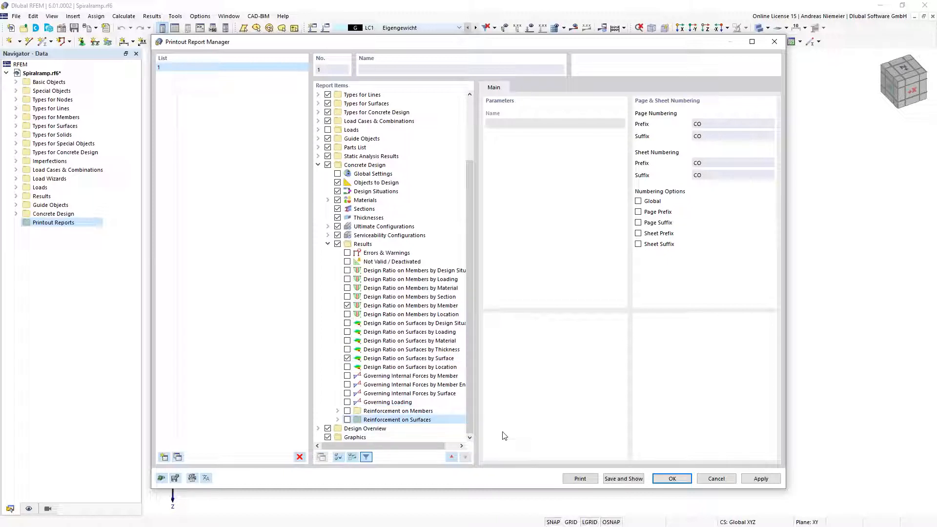
Save and show the printout report, and display it in a maximized window.
click(623, 479)
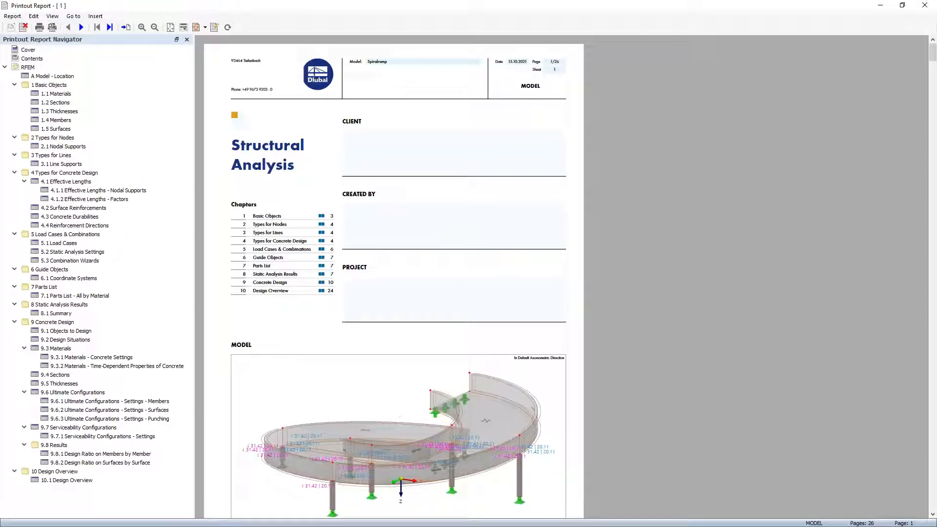
click(903, 6)
drag(537, 69, 527, 81)
click(593, 78)
middle_drag(719, 193, 719, 190)
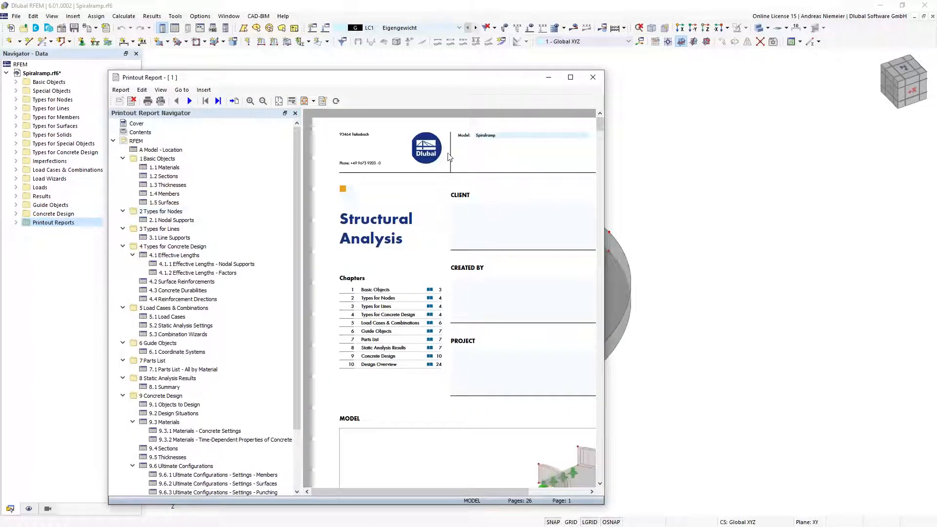
click(571, 78)
Review the report's cover page, contents, basic objects, surface reinforcements and concrete durabilities, and return to the Spiralramp model.
scroll(373, 306, down, 10)
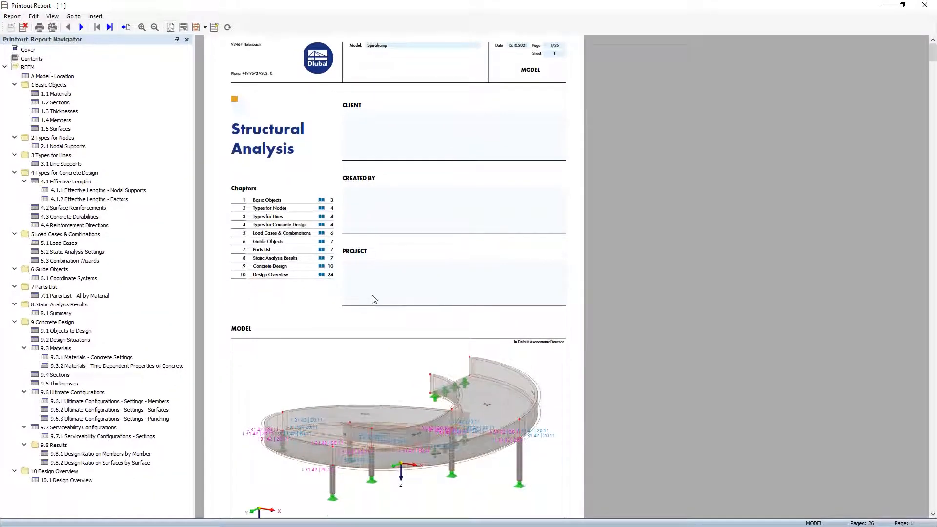
scroll(375, 290, down, 10)
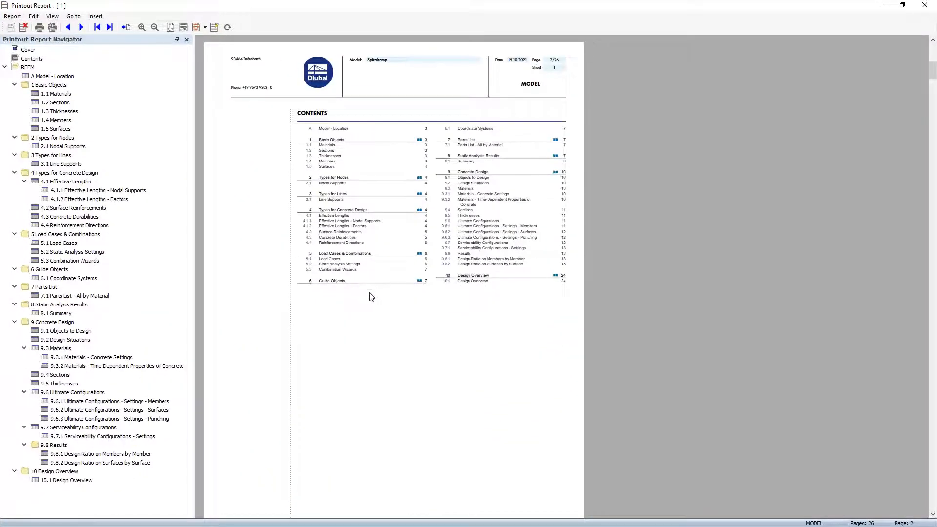
scroll(386, 267, up, 3)
scroll(386, 268, up, 3)
scroll(366, 213, down, 10)
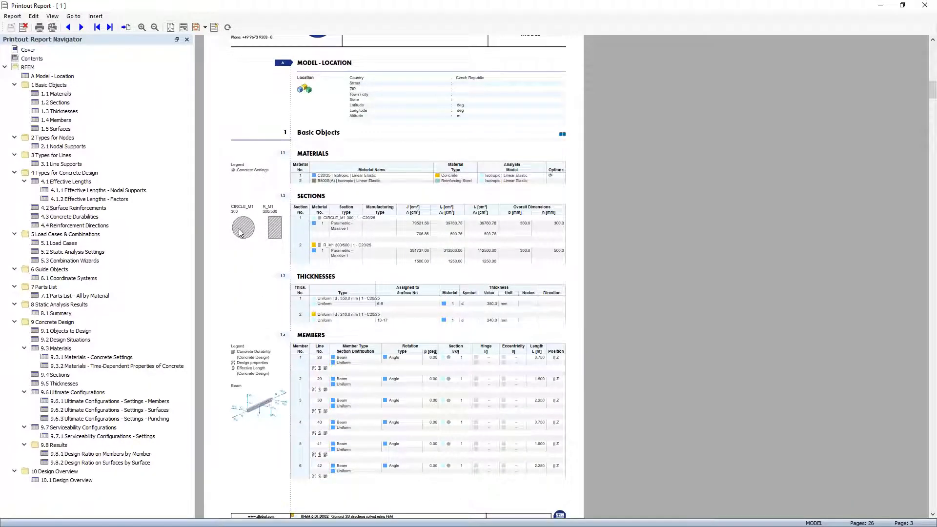
scroll(280, 238, down, 1)
scroll(280, 238, down, 13)
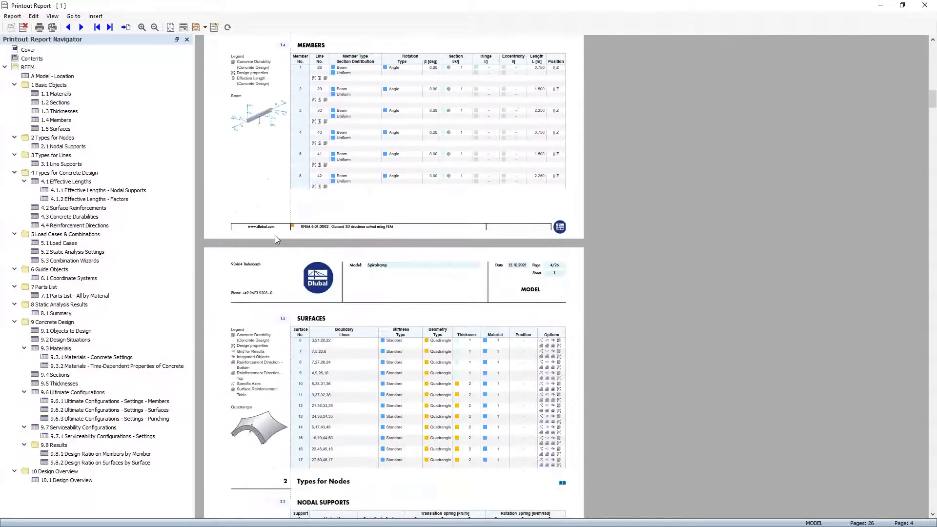
scroll(274, 346, down, 7)
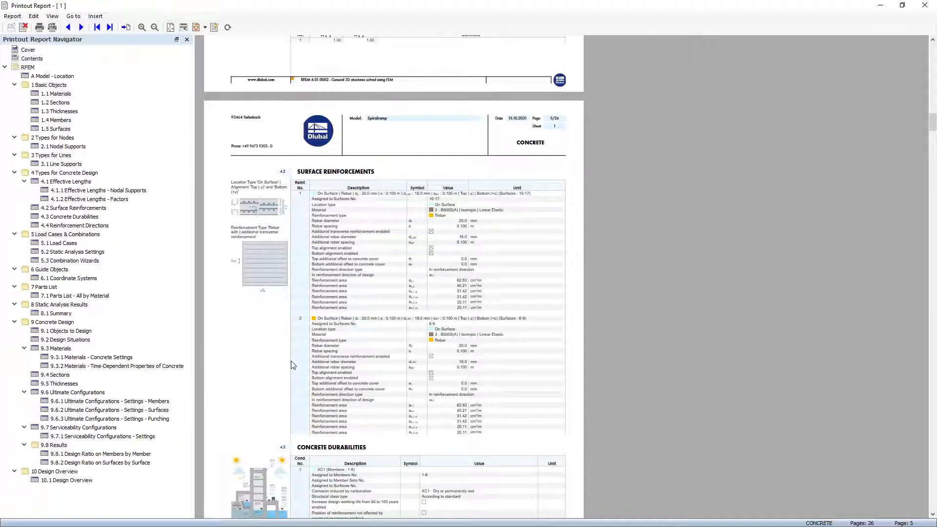
scroll(293, 364, down, 5)
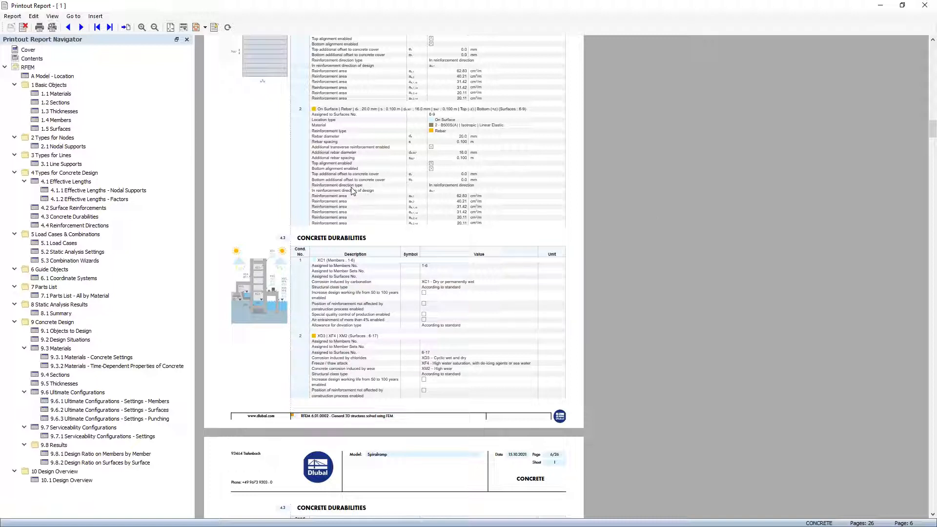
click(902, 6)
click(685, 422)
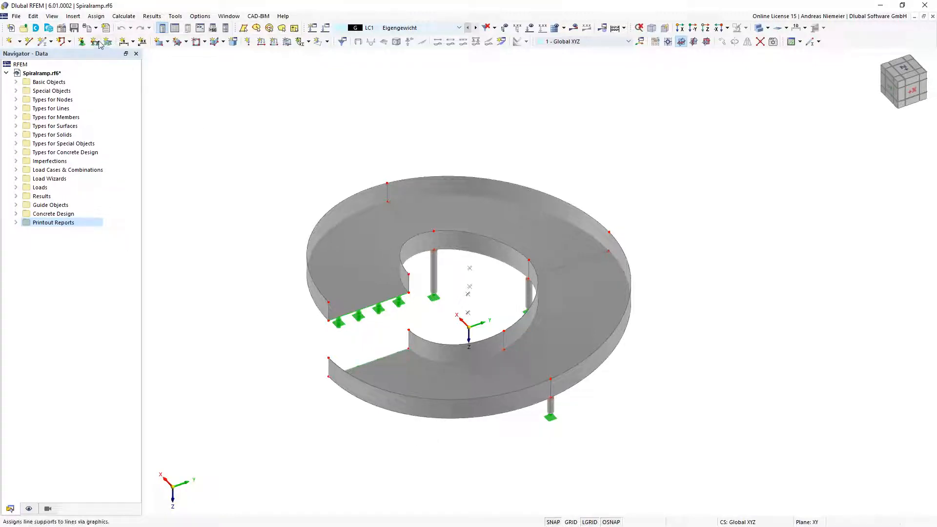
Send only the current model view to the printout report as a window-filling, full-page picture with 3D picture in PDF and no tiling.
click(87, 28)
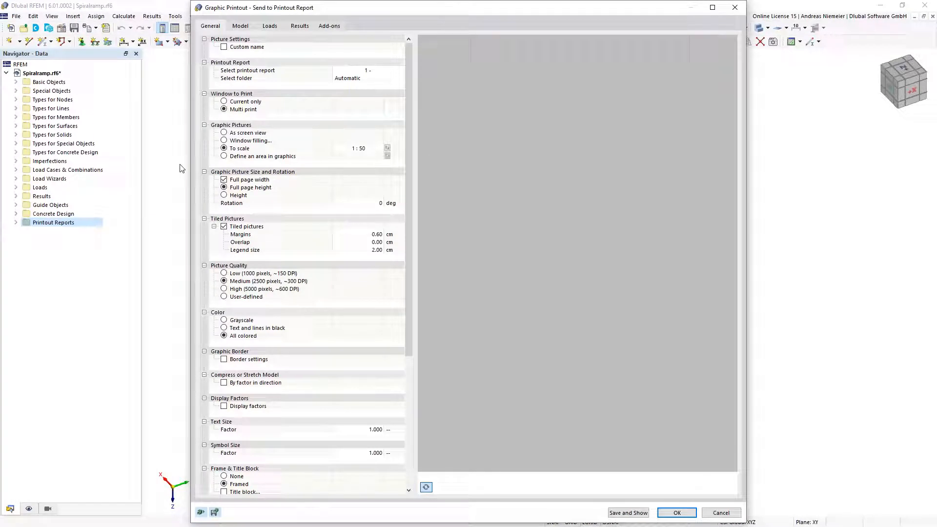
click(239, 102)
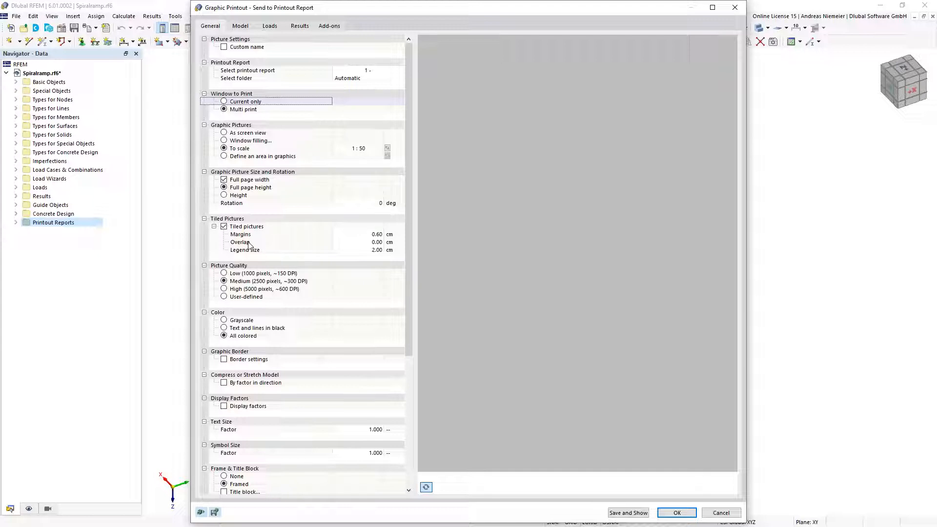
click(226, 228)
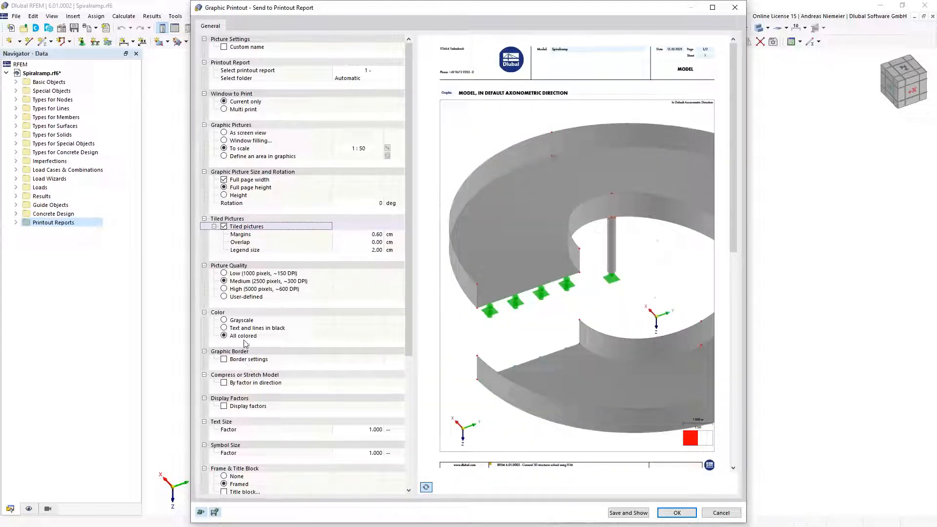
click(224, 227)
click(224, 227)
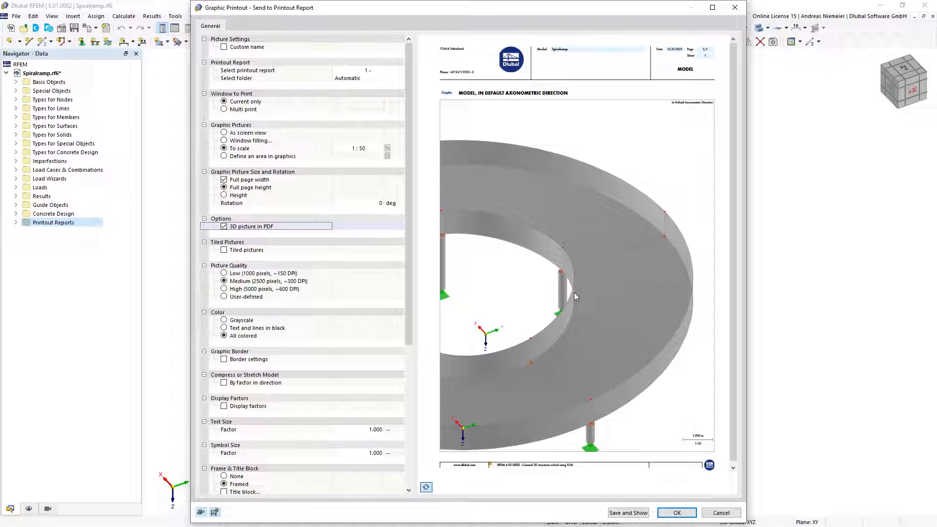
click(224, 141)
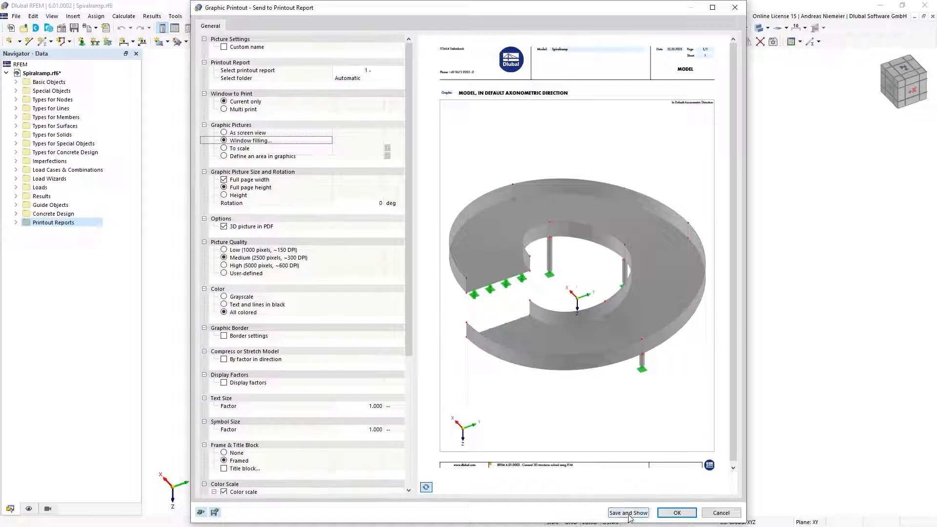
click(677, 514)
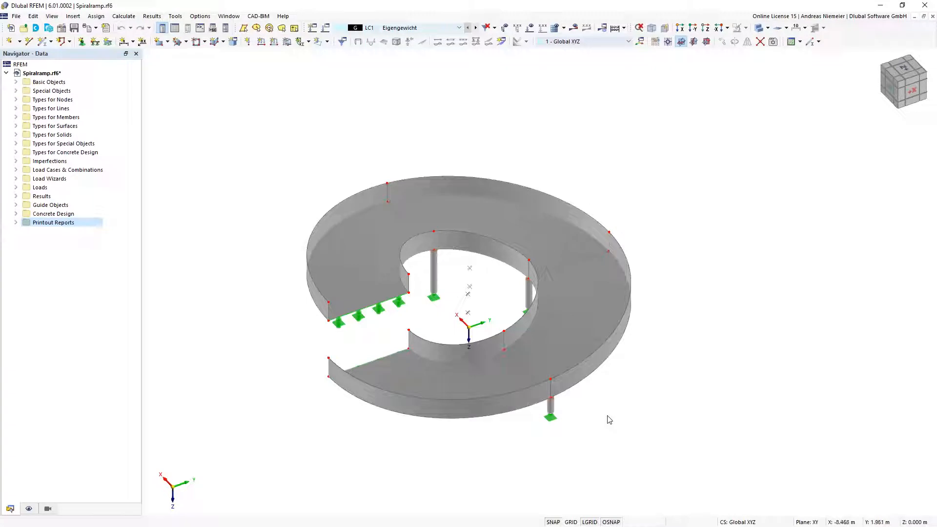
Display the Types for Concrete Design on the model, with member and surface reinforcements shown in a transparent rendering.
click(48, 508)
click(29, 509)
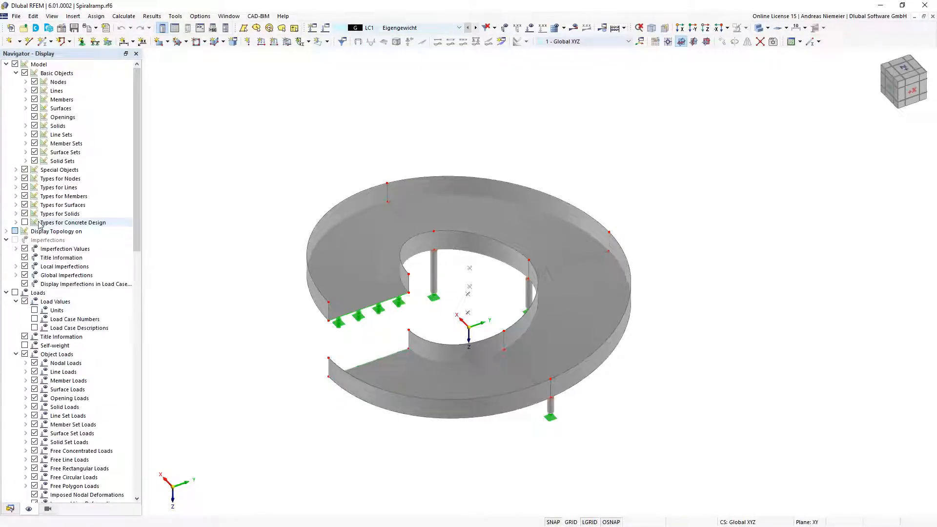
click(24, 222)
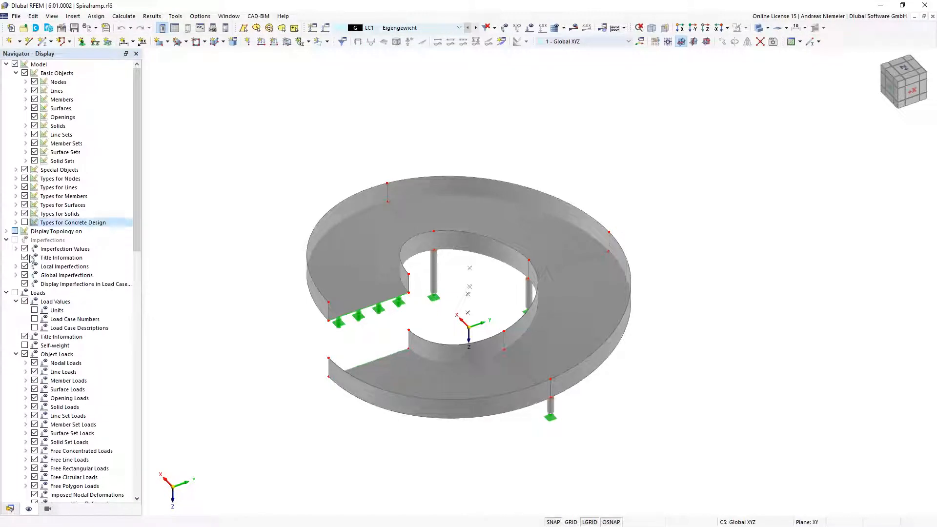
click(16, 222)
click(774, 41)
click(778, 65)
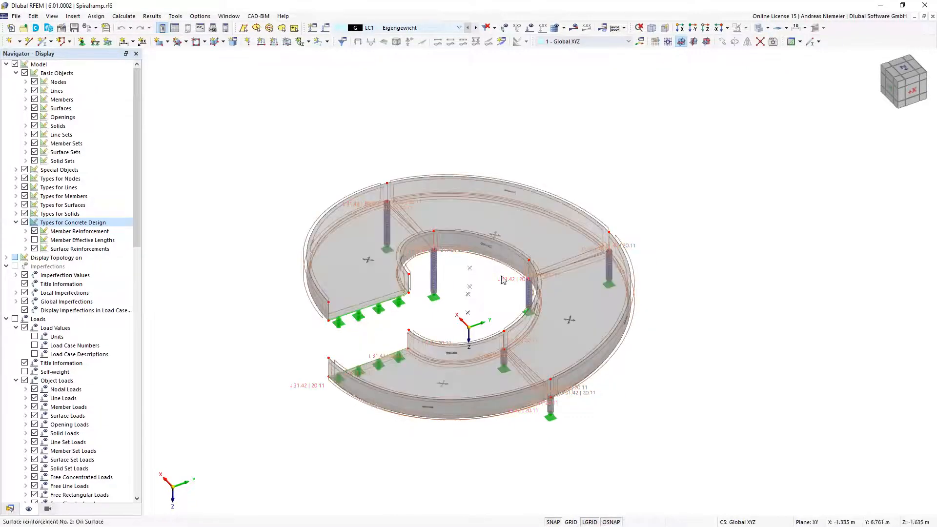
Define the report picture's area in the graphics as a clipped rectangle around the top of the column at the inner balustrade.
scroll(539, 286, up, 6)
middle_drag(440, 249, 507, 155)
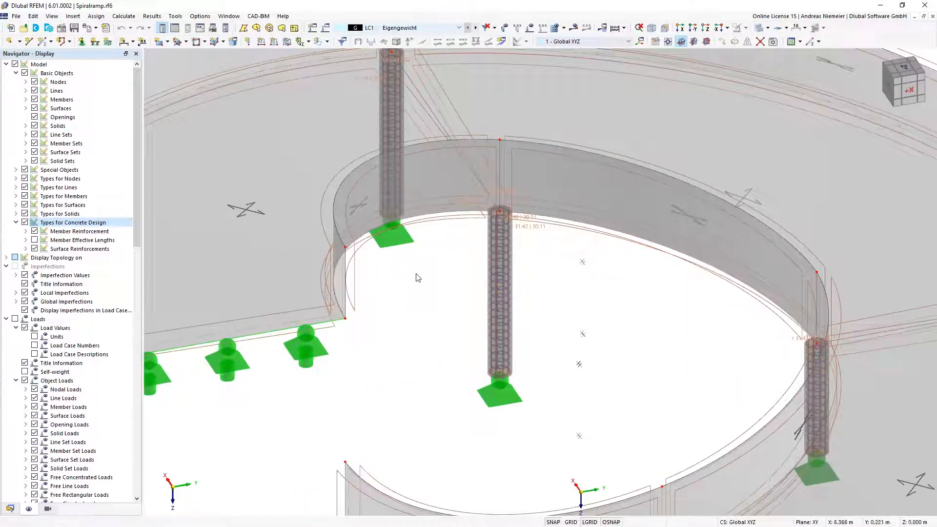
click(88, 27)
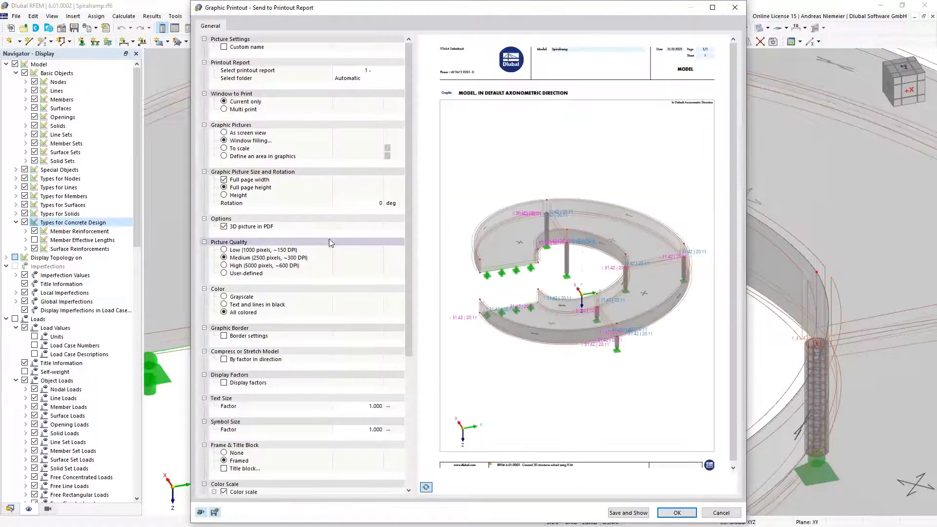
click(225, 158)
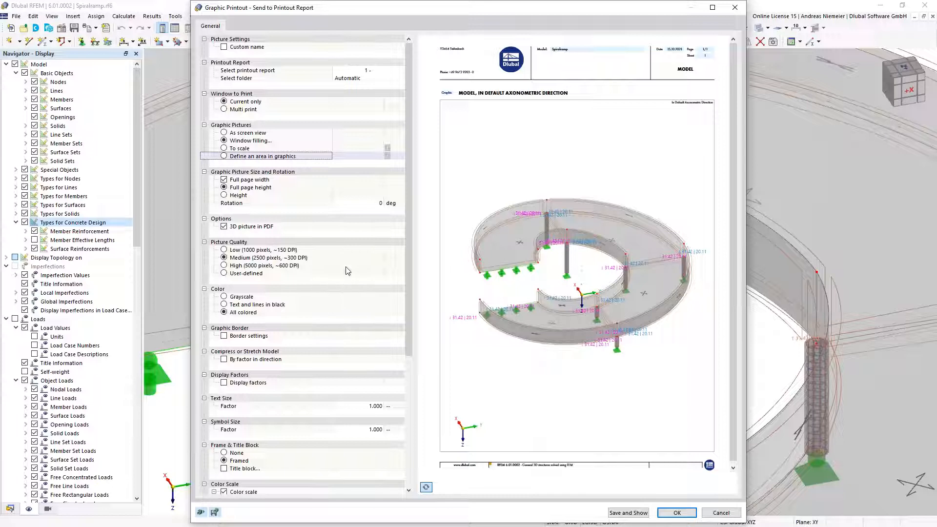
click(388, 156)
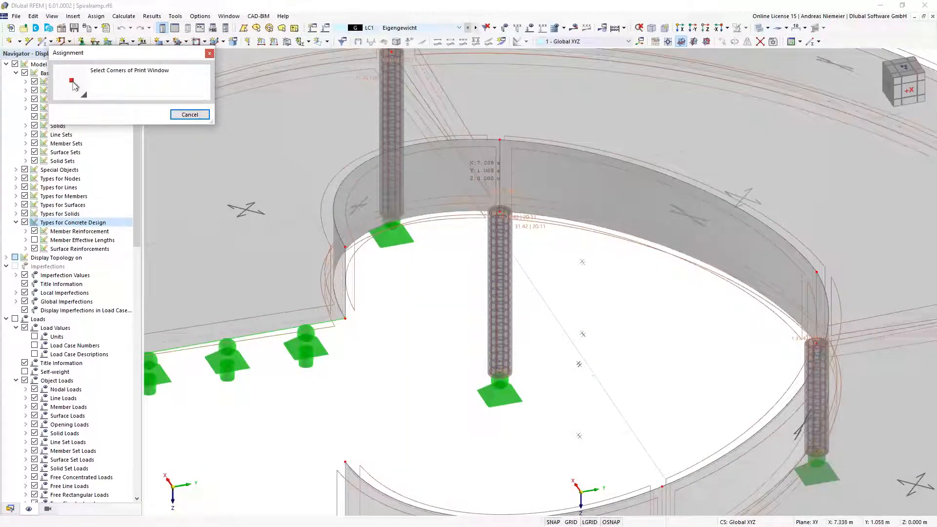
click(466, 186)
click(537, 255)
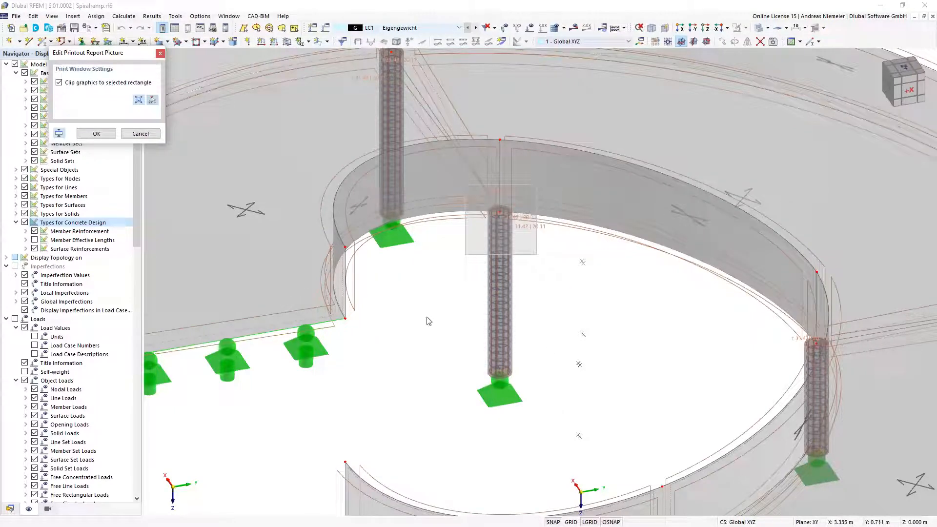
click(96, 133)
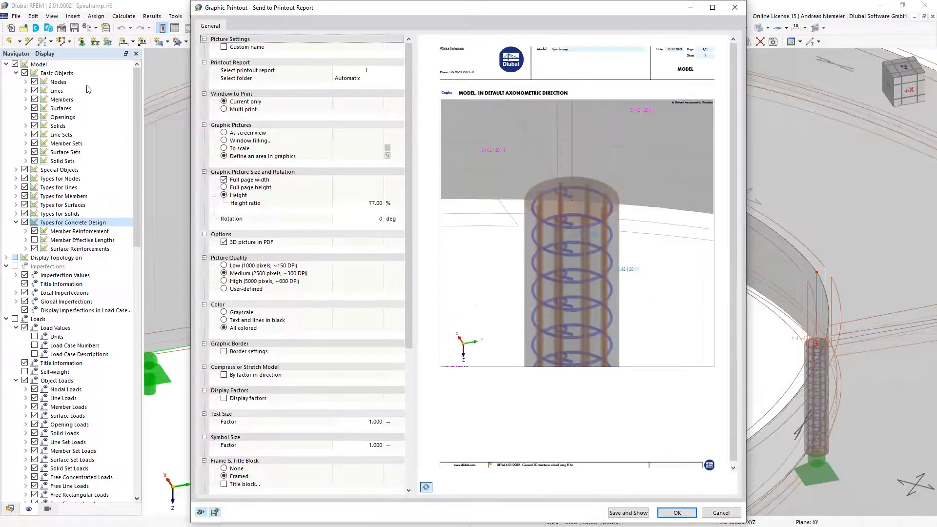
Disable the 3D picture in PDF option for the column reinforcement detail and send the picture to the report.
click(225, 247)
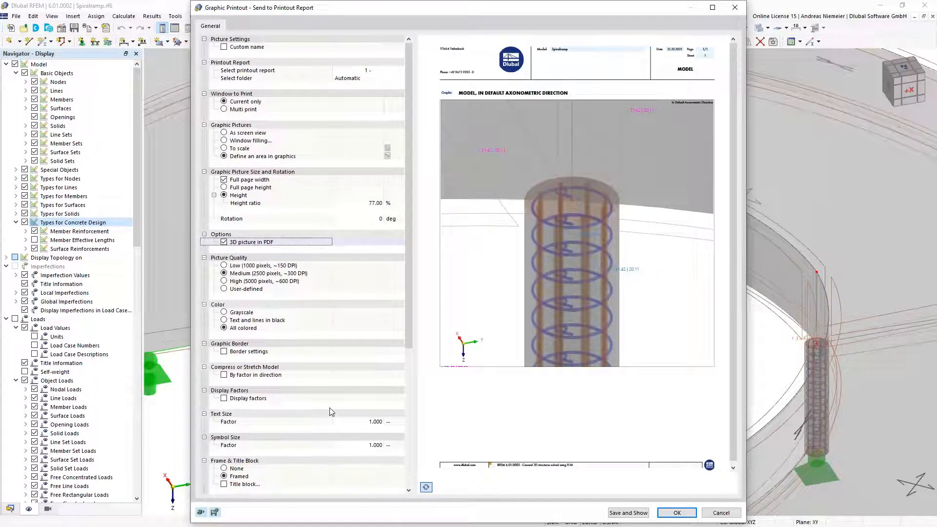
key(space)
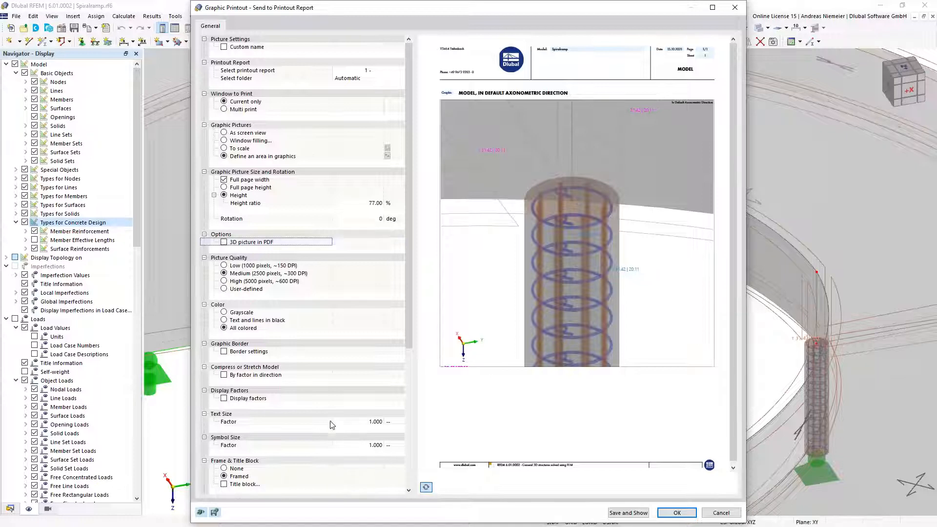
click(676, 513)
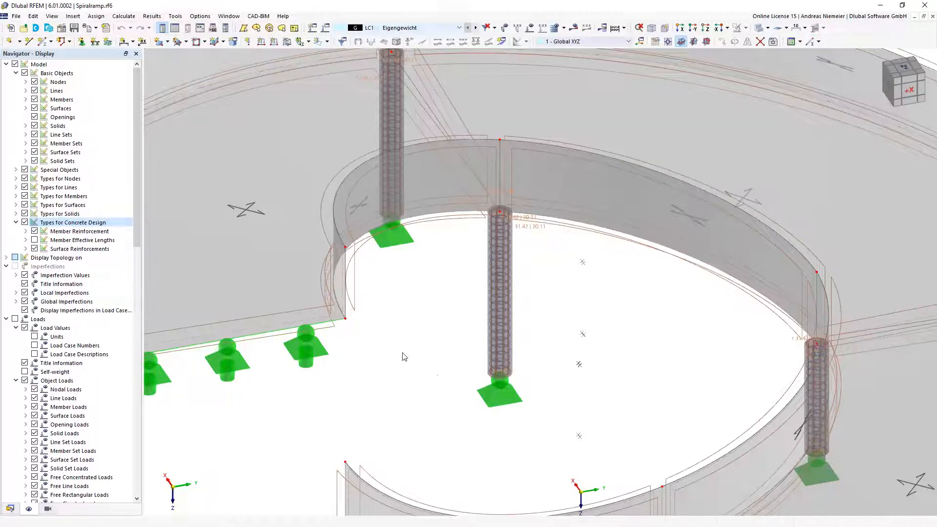
Show the concrete design results with only the OS1 - Ramp object selection visible, viewed in direction +Z.
scroll(402, 358, down, 1)
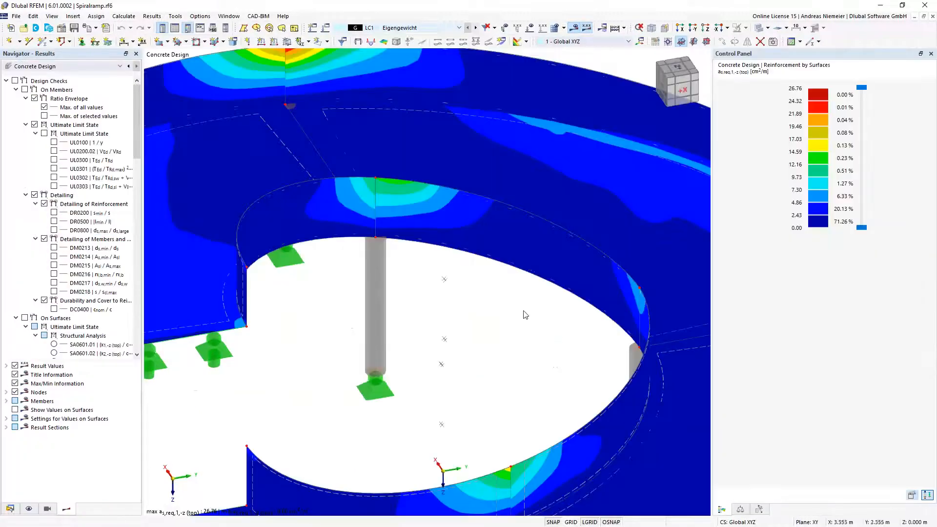
scroll(525, 314, down, 7)
mouse_move(409, 313)
ctrl+middle_down()
mouse_move(421, 319)
mouse_move(410, 305)
ctrl+middle_up()
click(47, 509)
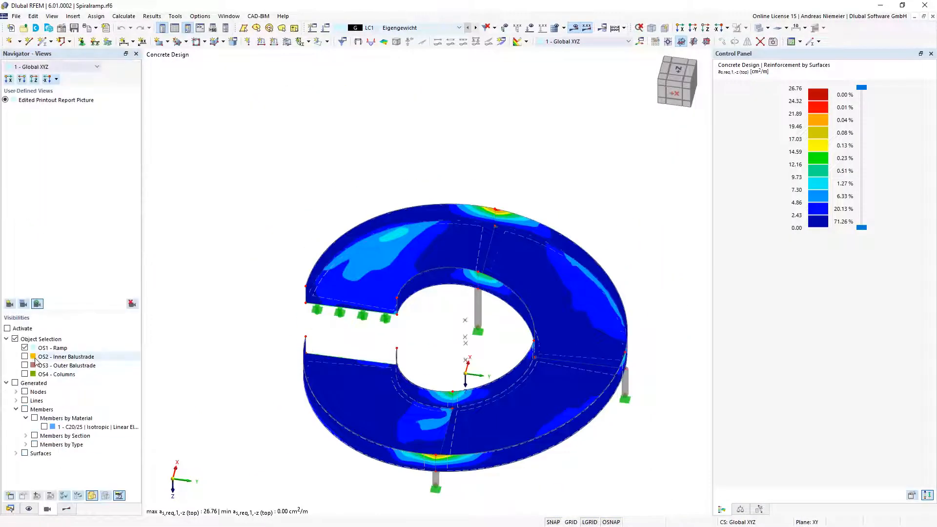
click(7, 329)
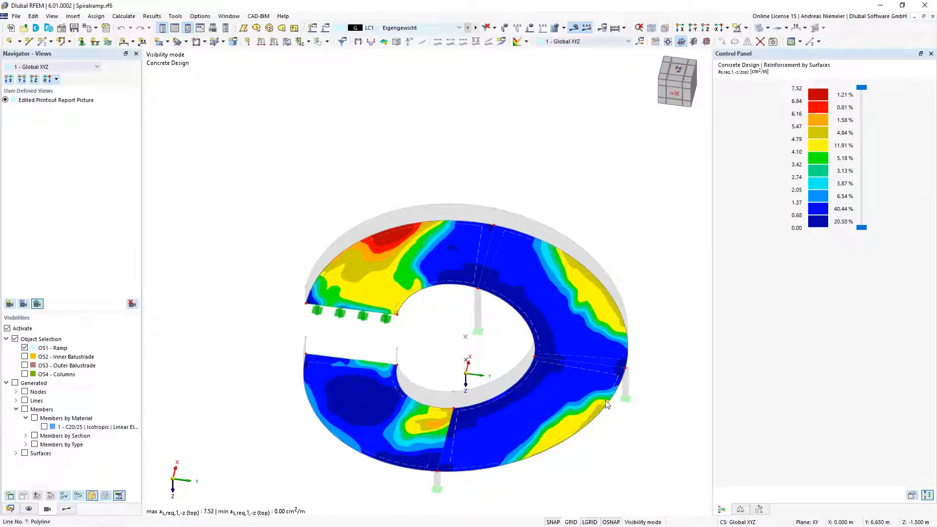
click(678, 69)
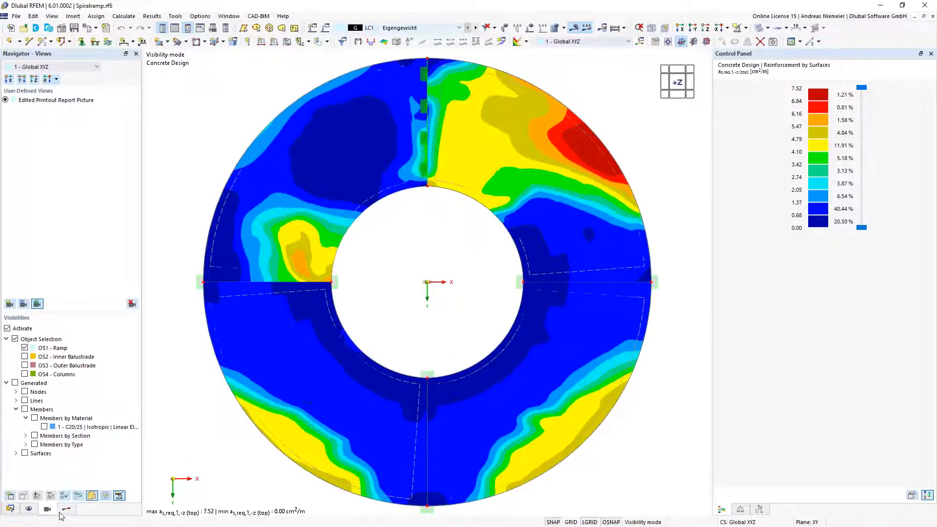
Display the LC1 static analysis moments mx on the ramp together with the values on surfaces.
click(66, 510)
scroll(73, 293, down, 10)
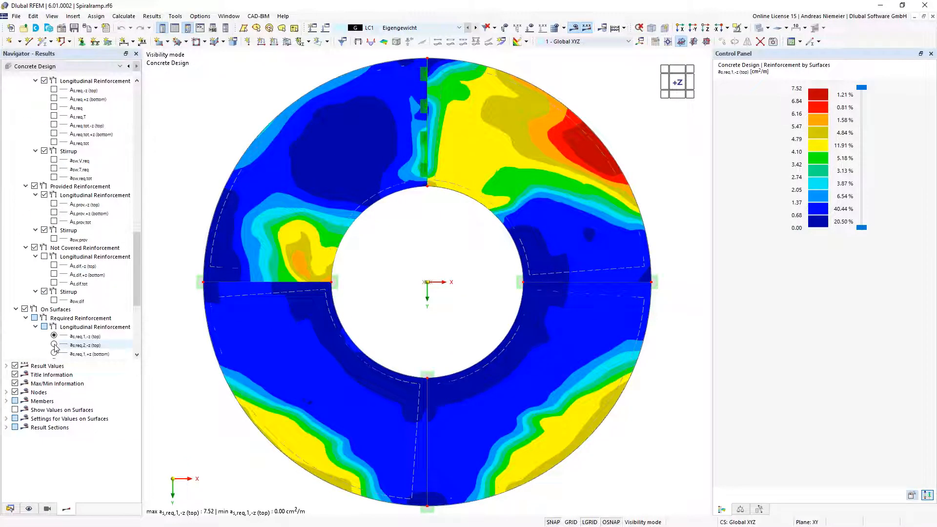
scroll(63, 293, down, 5)
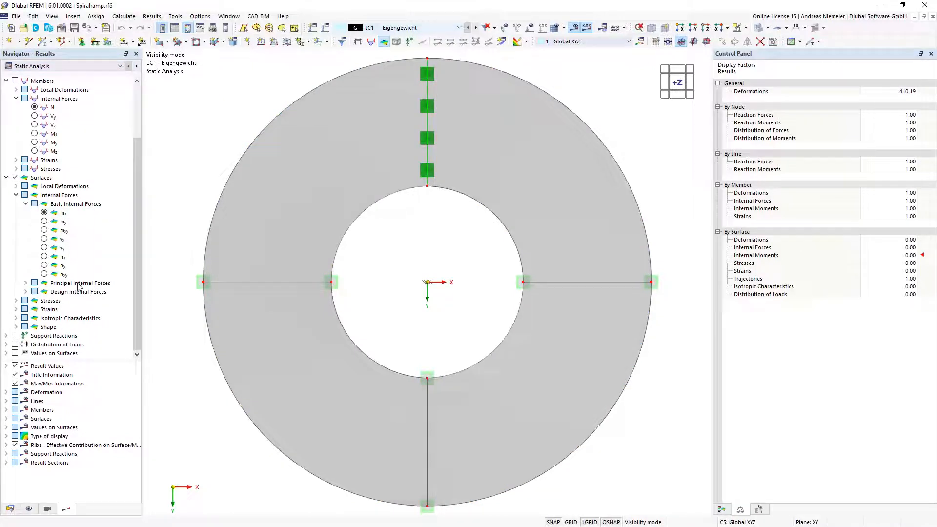
click(15, 353)
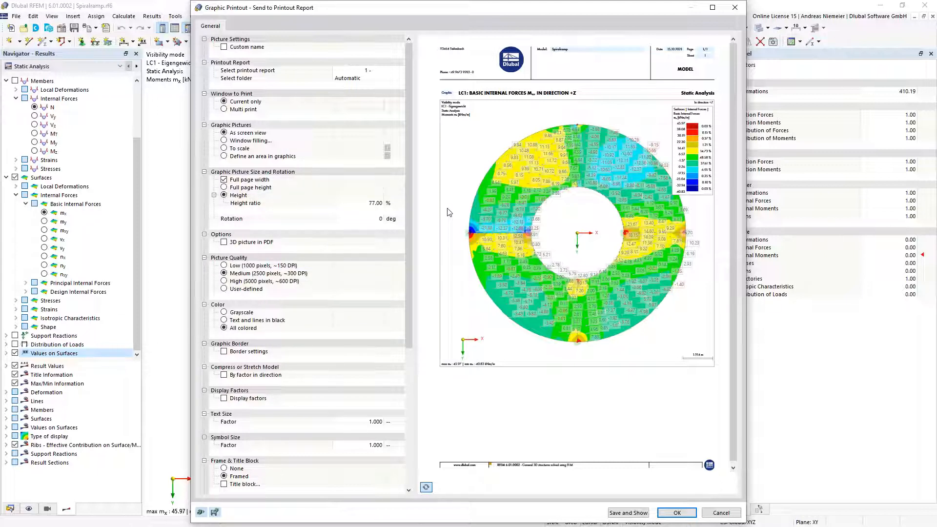
Set the mx report picture to scale 1:50 at full page height with tiled pictures, and check the tiles in the preview.
click(229, 149)
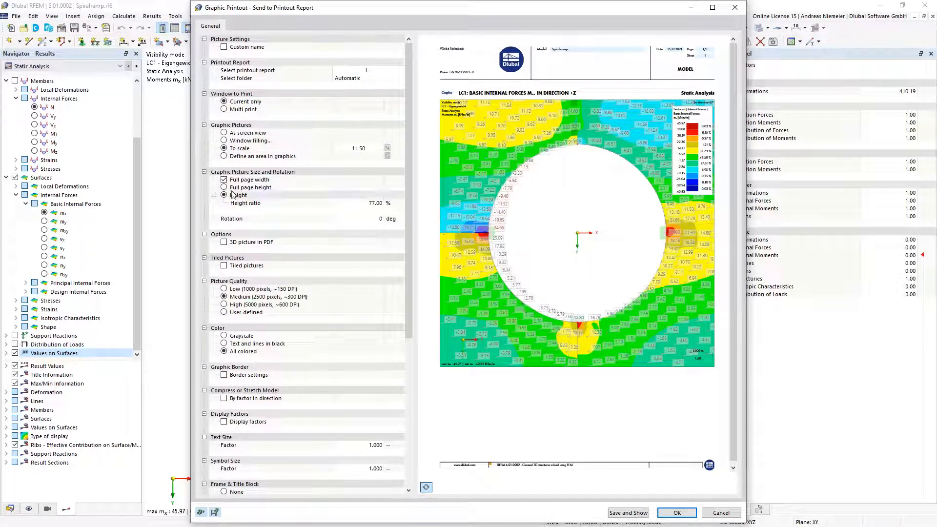
click(251, 188)
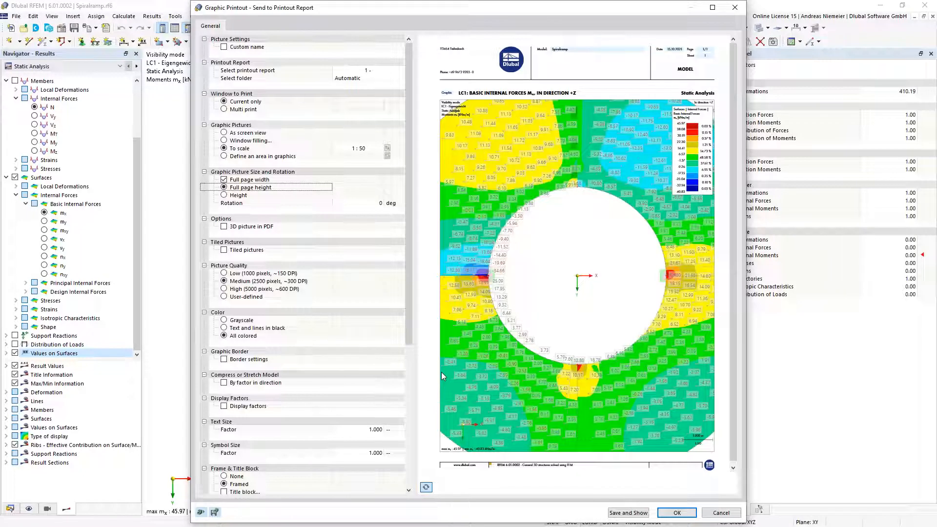
click(224, 252)
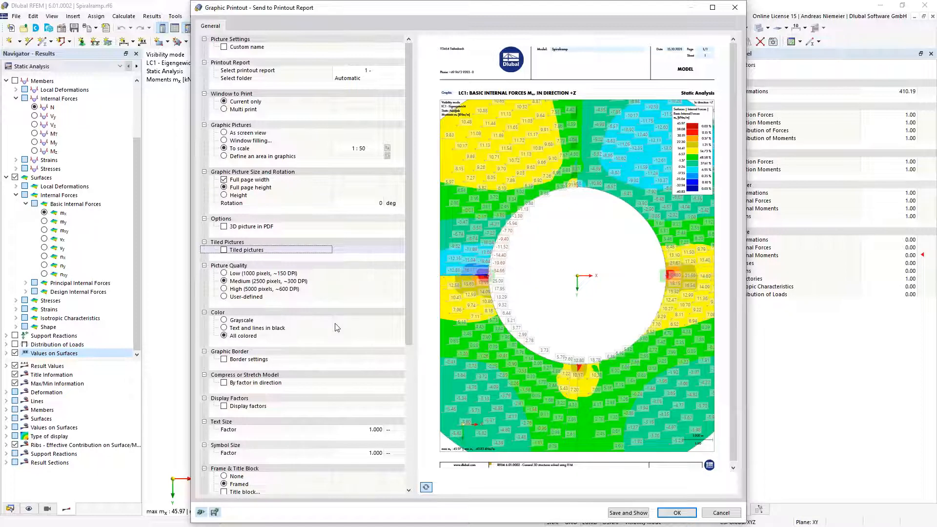
key(space)
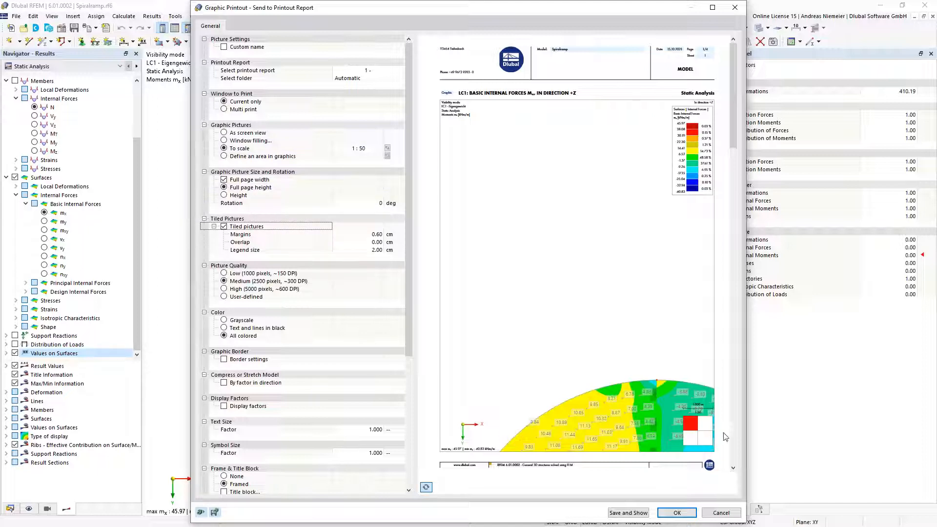
drag(734, 126, 745, 359)
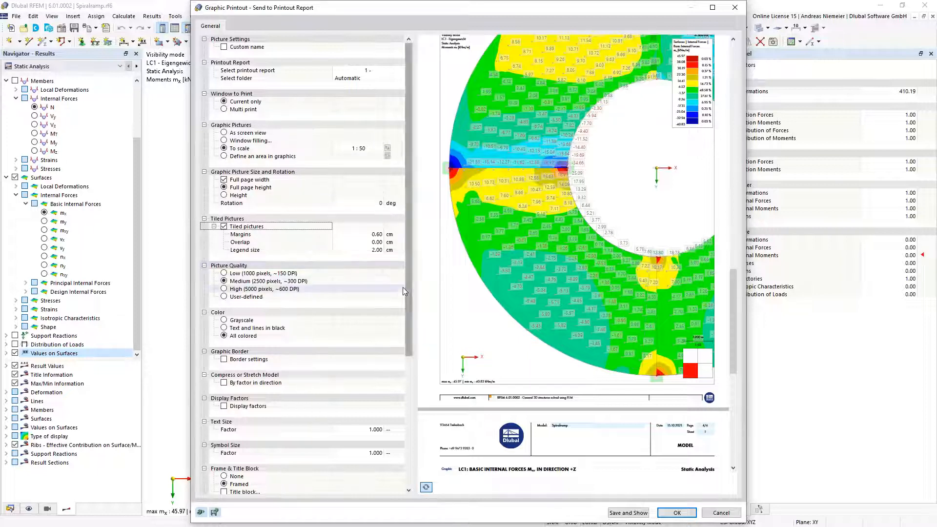
Set up a multi print of the surfaces' basic internal forces mx and my, check the preview, and save and show the report.
click(224, 110)
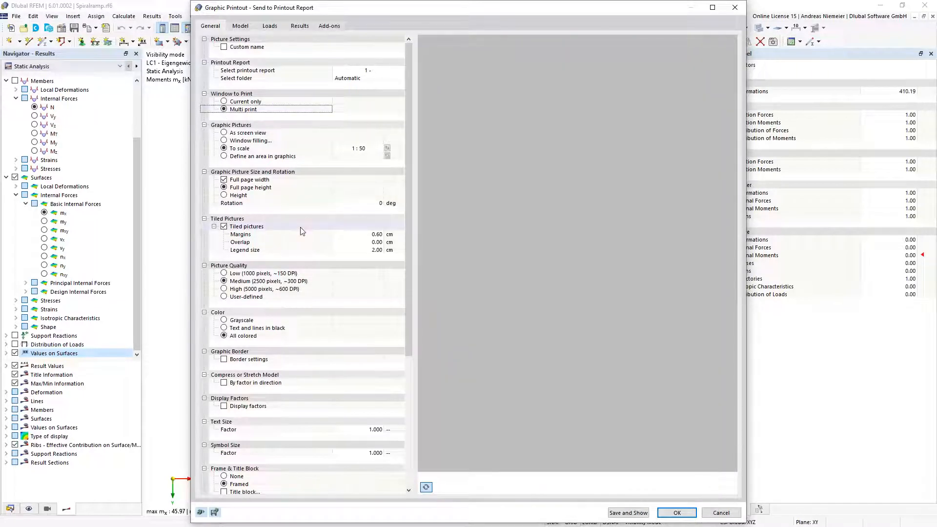
click(300, 26)
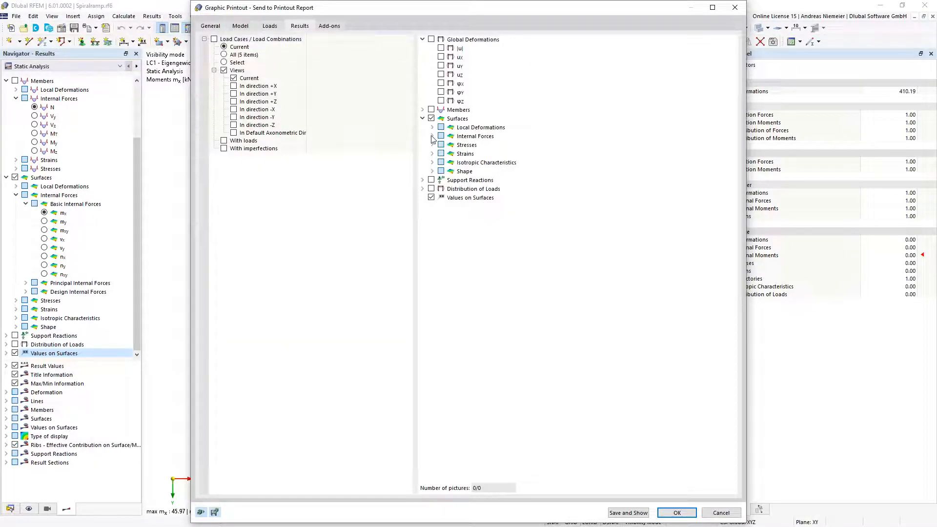
click(432, 136)
click(460, 153)
click(461, 162)
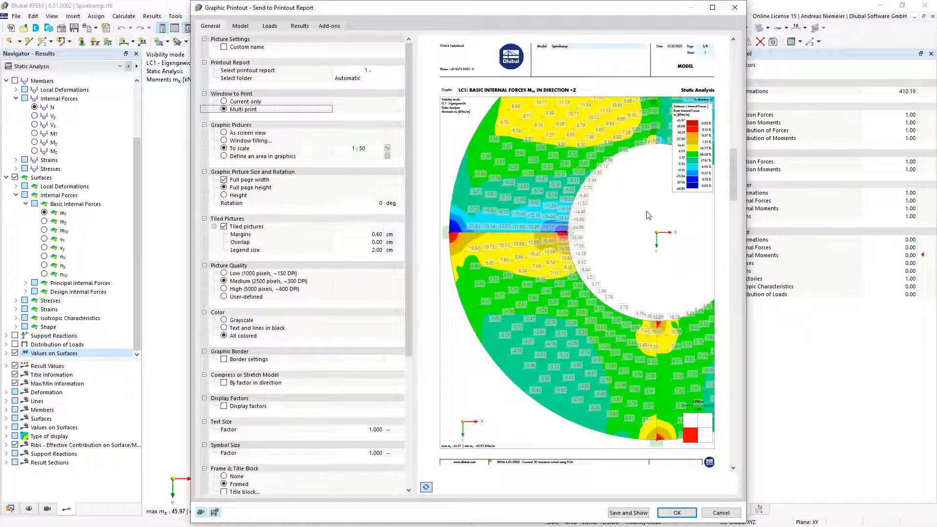
drag(735, 179, 761, 427)
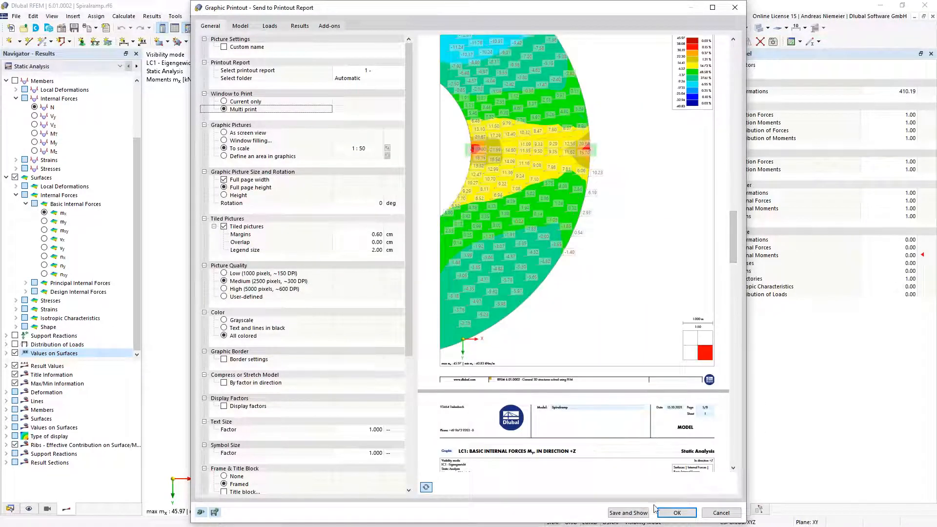
click(634, 513)
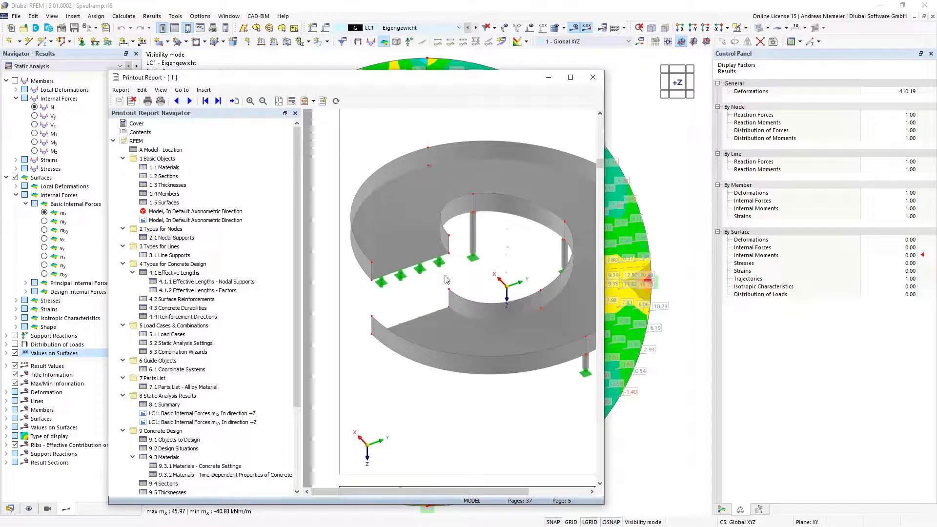
Enlarge the printout report and review the model graphics and the tiled LC1 basic internal forces my pictures.
scroll(447, 285, down, 5)
scroll(445, 284, up, 4)
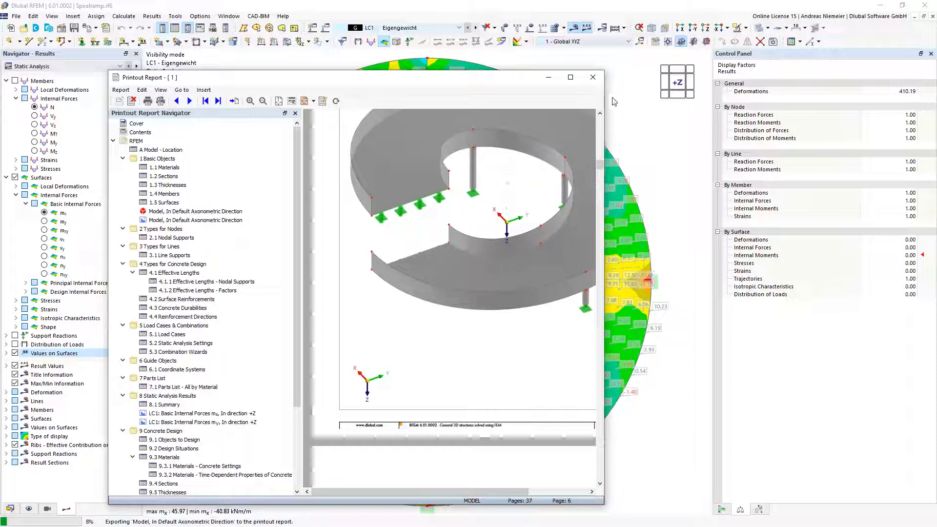
click(571, 77)
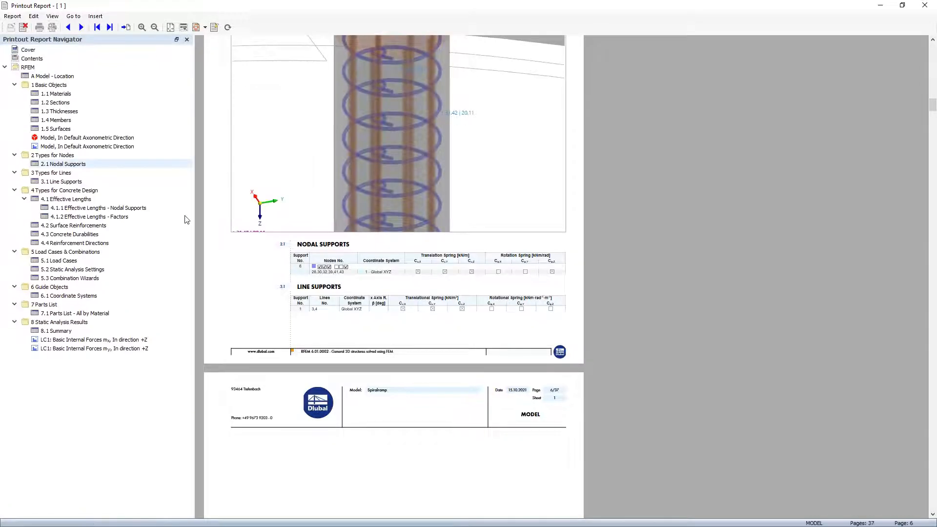
scroll(269, 252, up, 3)
scroll(270, 248, down, 5)
scroll(273, 244, down, 10)
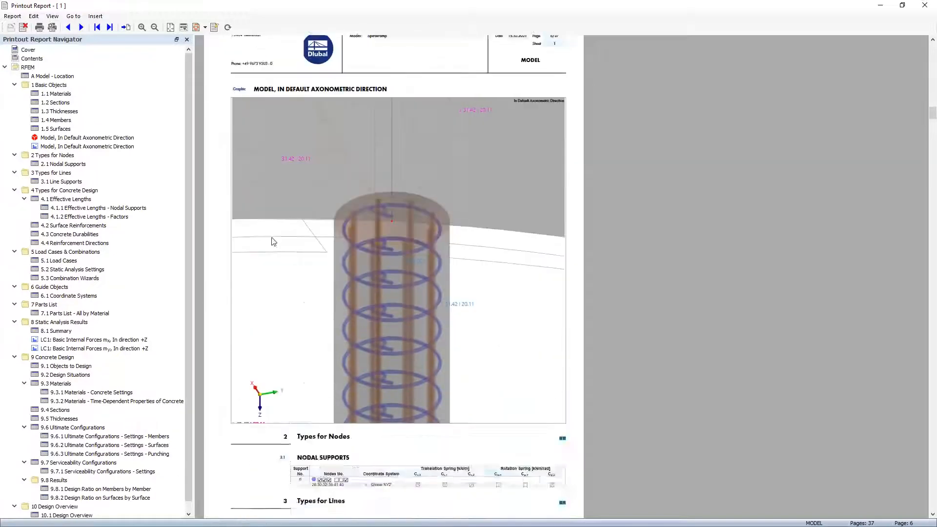
click(115, 349)
scroll(279, 344, down, 10)
scroll(277, 338, down, 10)
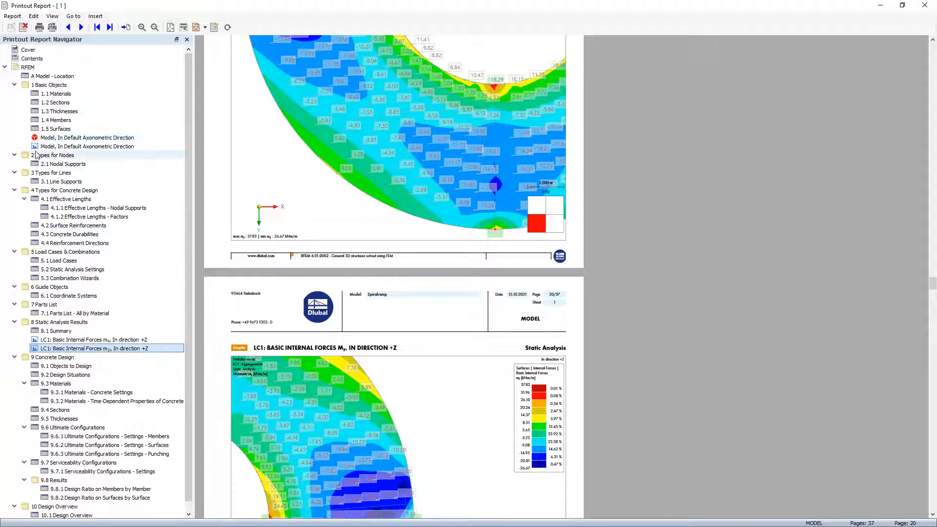
Collapse the whole report navigator tree and expand only the main chapters under RFEM.
right_click(163, 296)
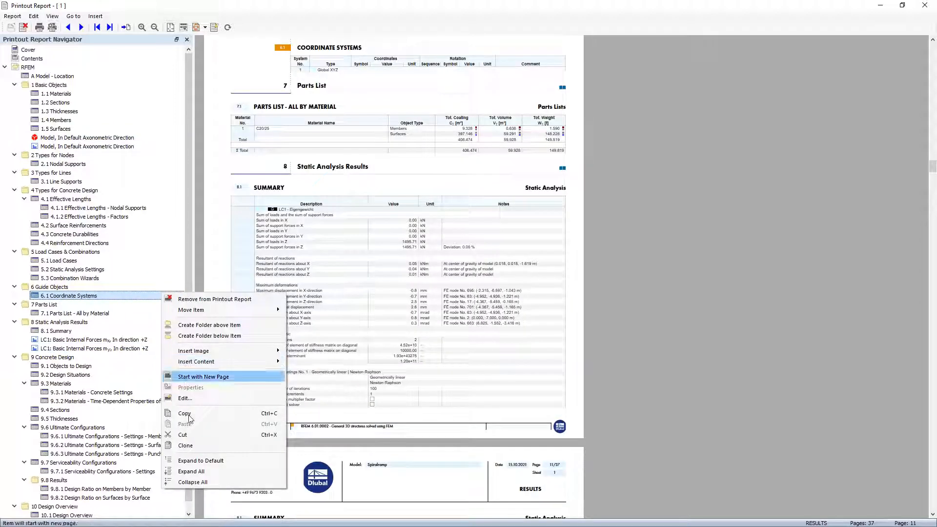
click(206, 484)
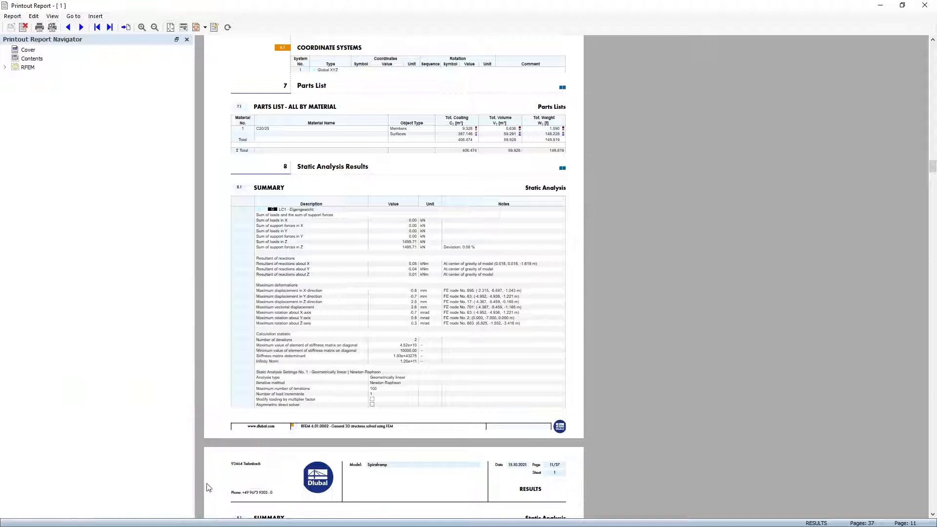
click(5, 68)
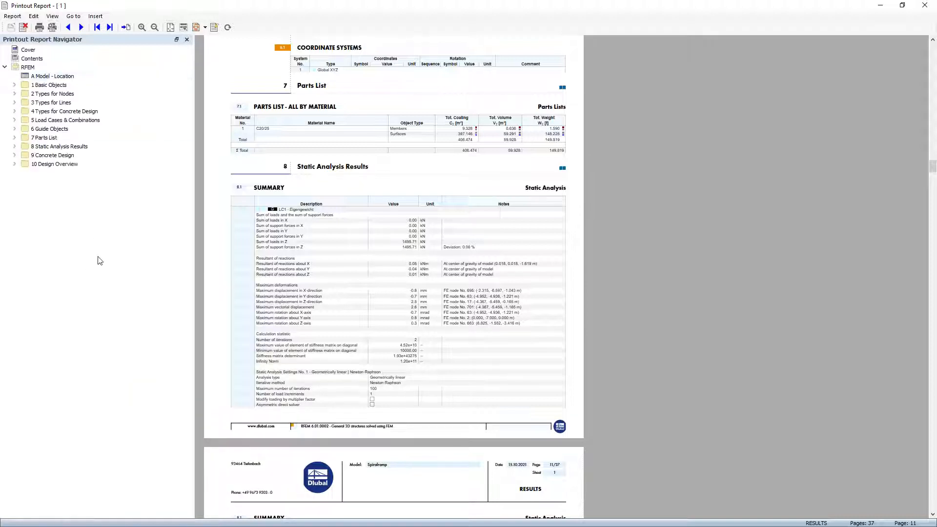
Create a folder named Add below the Design Overview chapter and move it in front of Concrete Design.
right_click(54, 164)
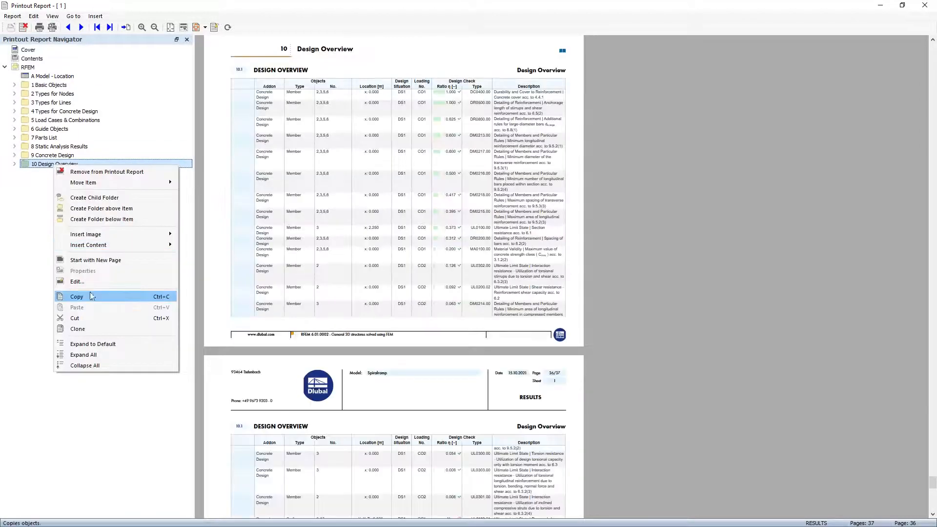
click(128, 219)
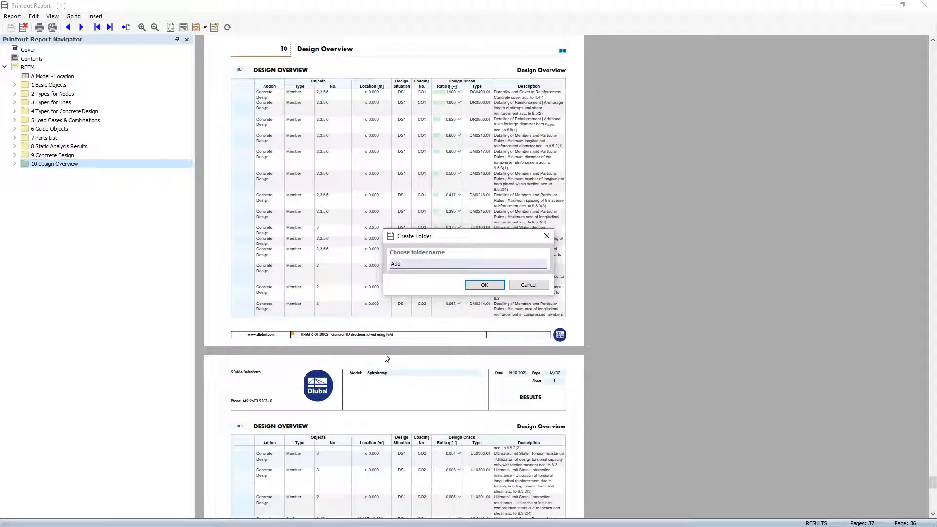
key(Return)
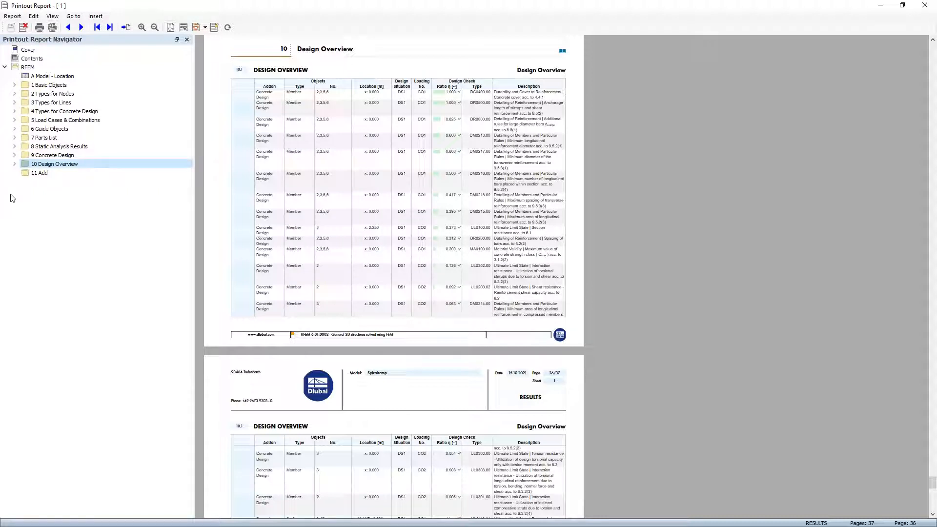
click(30, 174)
drag(47, 172, 35, 151)
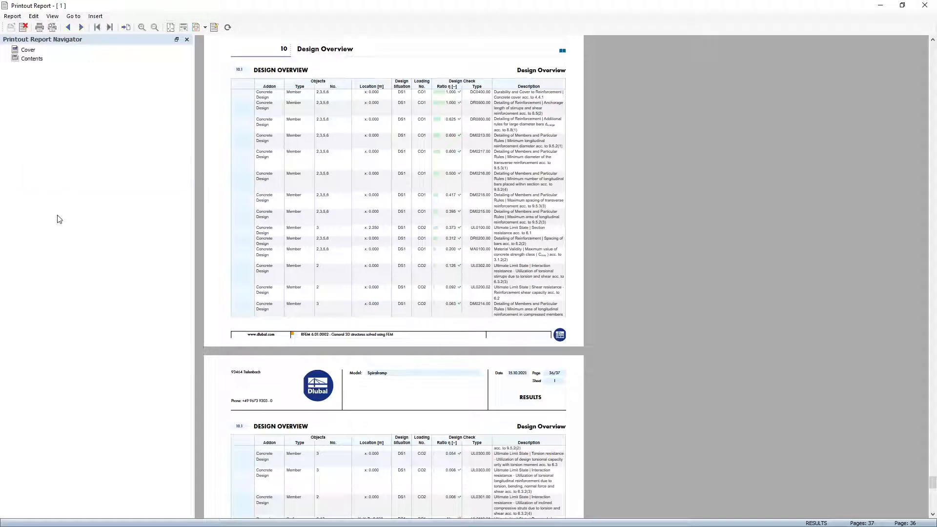
Choose Reinforcement.pdf from the Desktop's RFEM6 Feature Webinar folder for insertion into the report and preview its pages.
click(94, 17)
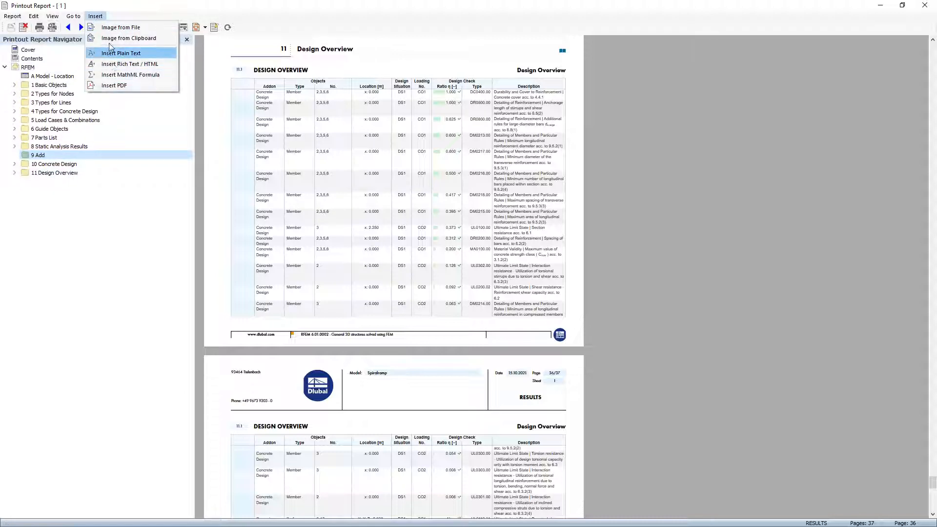
click(114, 85)
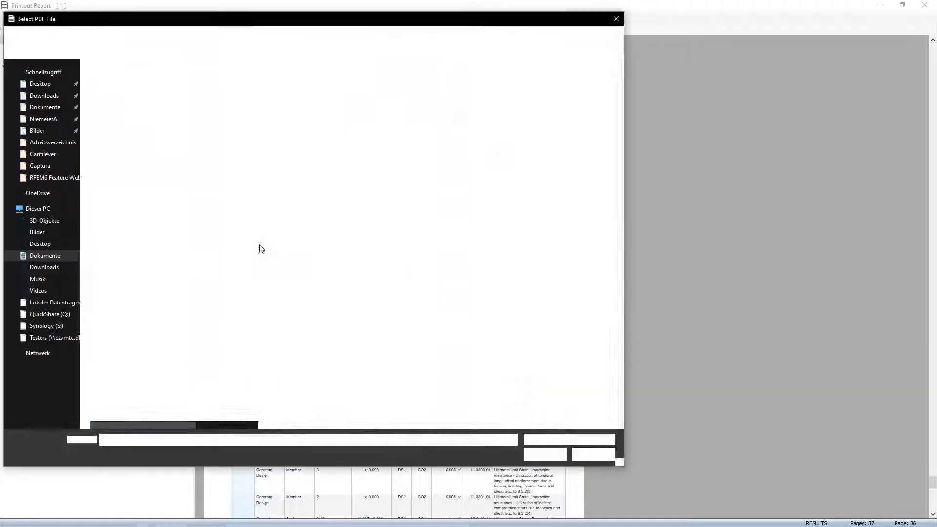
click(40, 84)
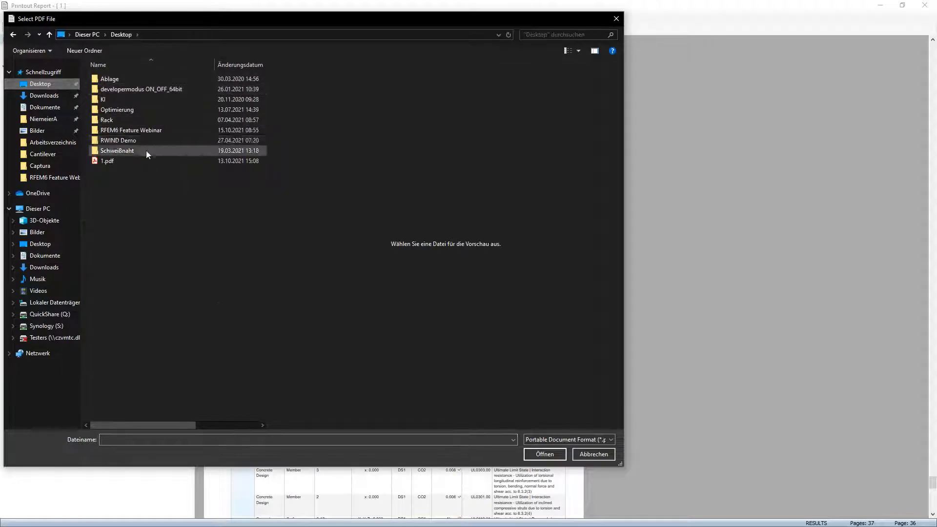
double_click(141, 130)
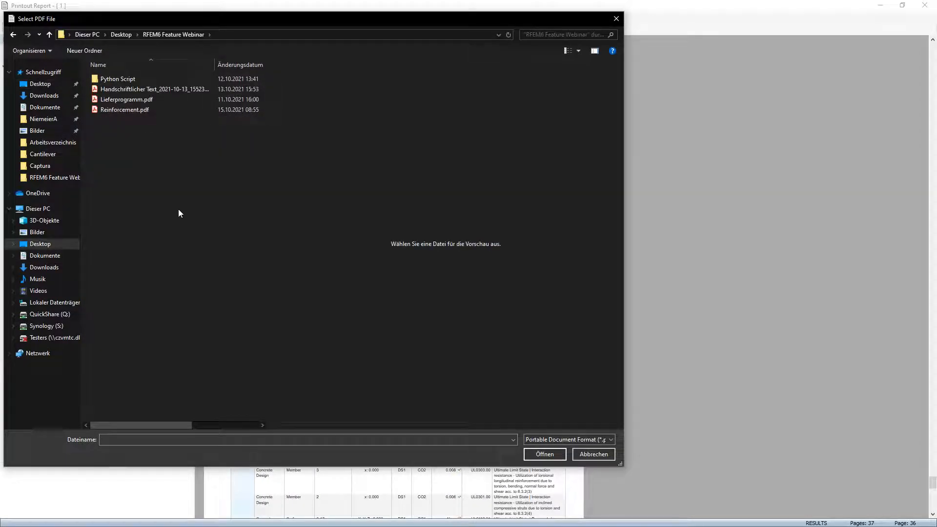
click(129, 111)
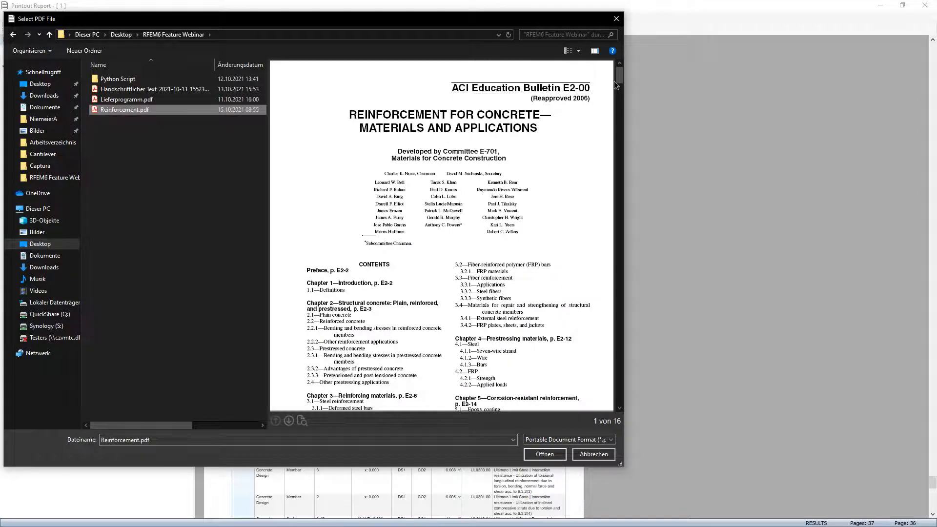
drag(620, 79, 634, 215)
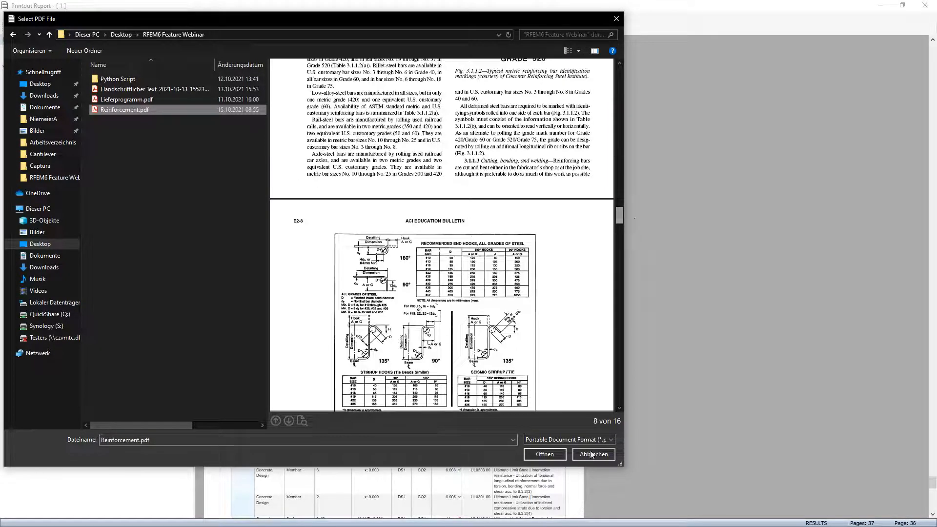
Import Reinforcement.pdf into the printout report with the page range limited to 7-8.
click(545, 454)
click(348, 191)
click(359, 202)
text(7-8)
click(521, 411)
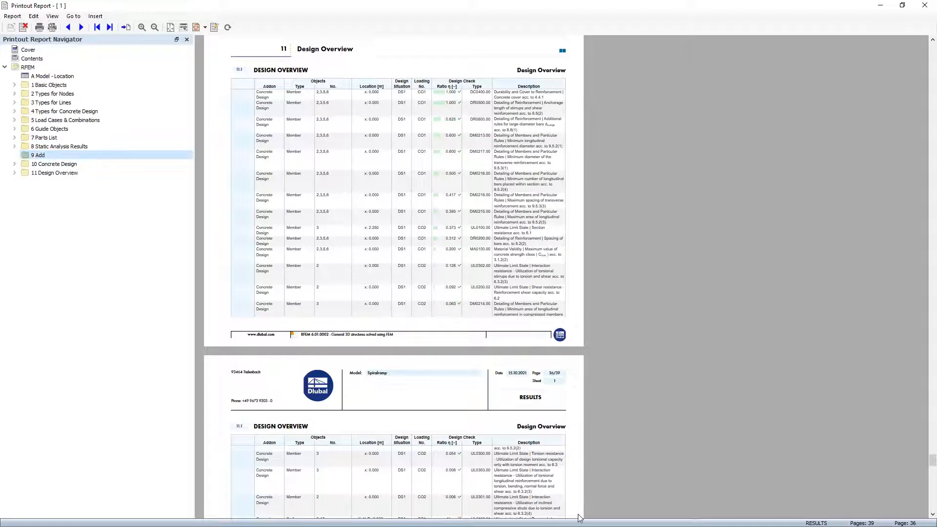
Move the Reinforcement item from the Design Overview chapter into the Add folder and check its inserted pages.
click(15, 173)
click(45, 190)
drag(45, 191, 39, 156)
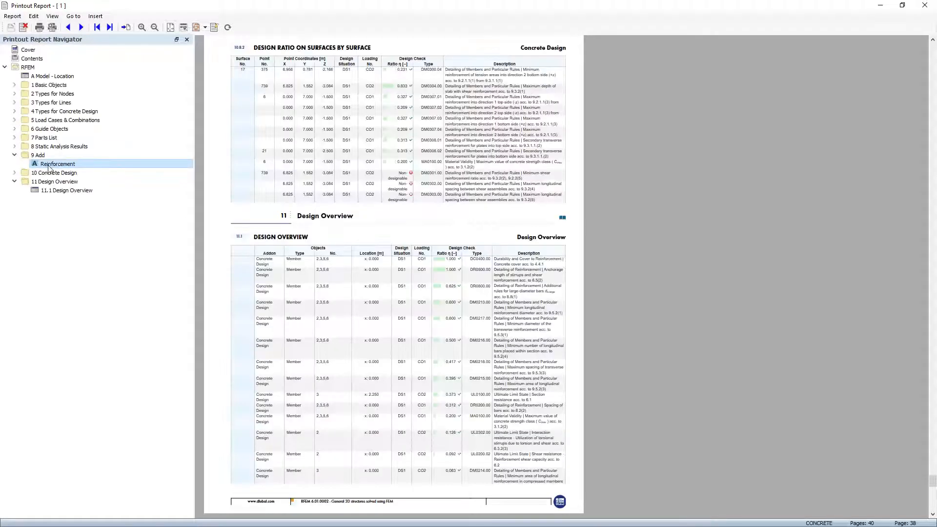
click(51, 164)
scroll(288, 252, up, 1)
scroll(288, 253, down, 12)
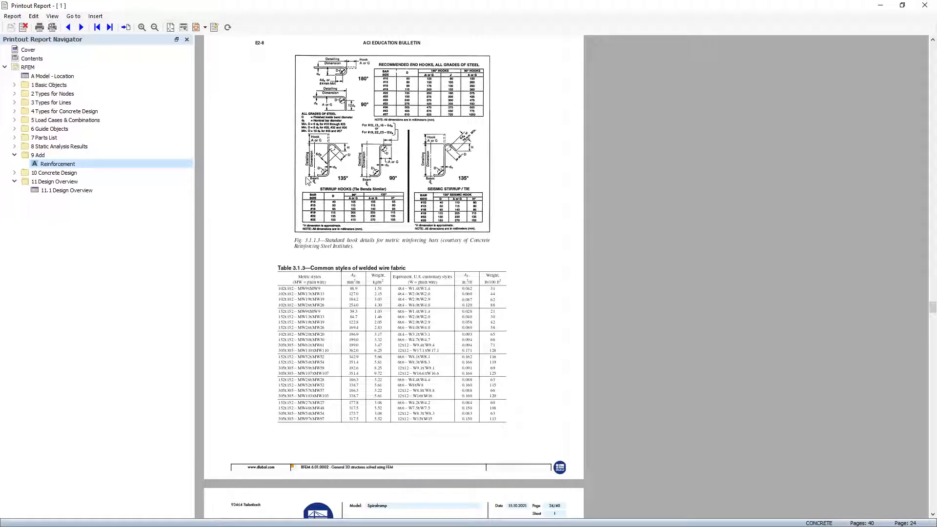
scroll(328, 240, up, 3)
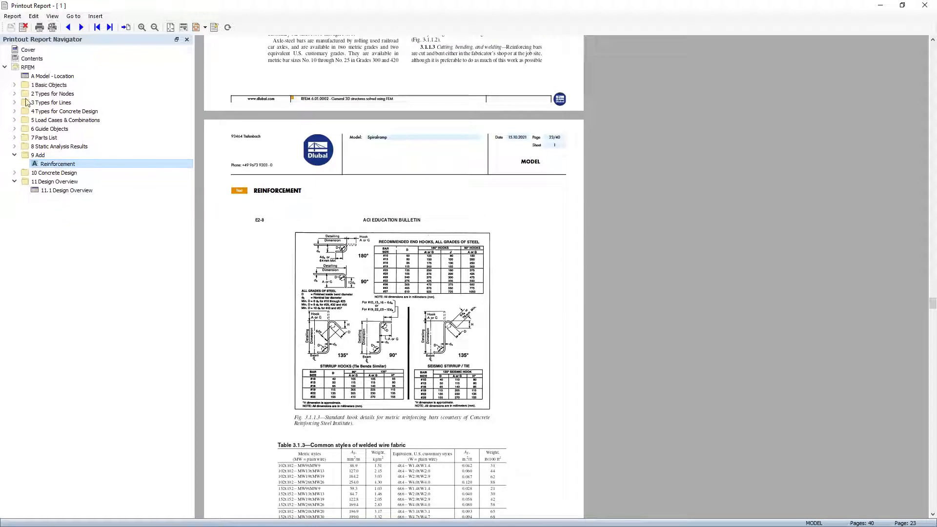
Export the printout report to PDF as 1.pdf in the Dokumente folder, replacing the existing file, and open it.
click(19, 18)
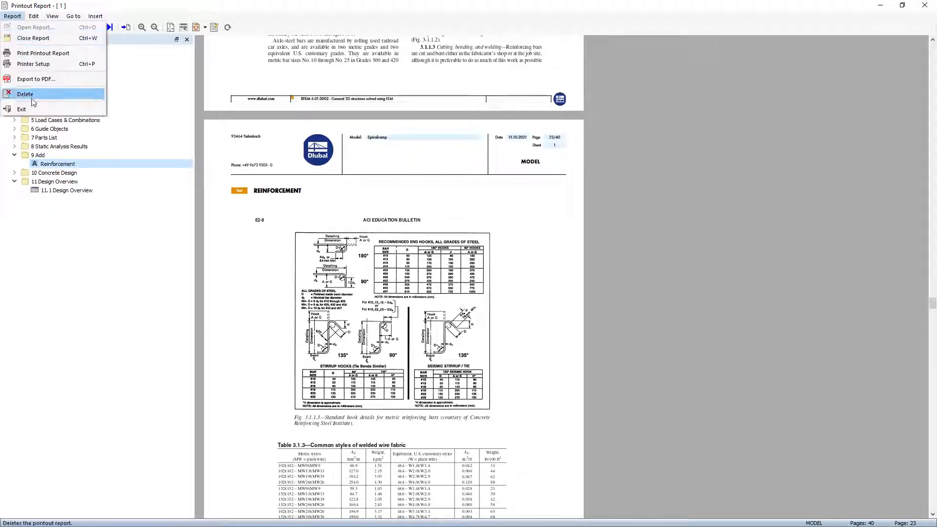
click(49, 80)
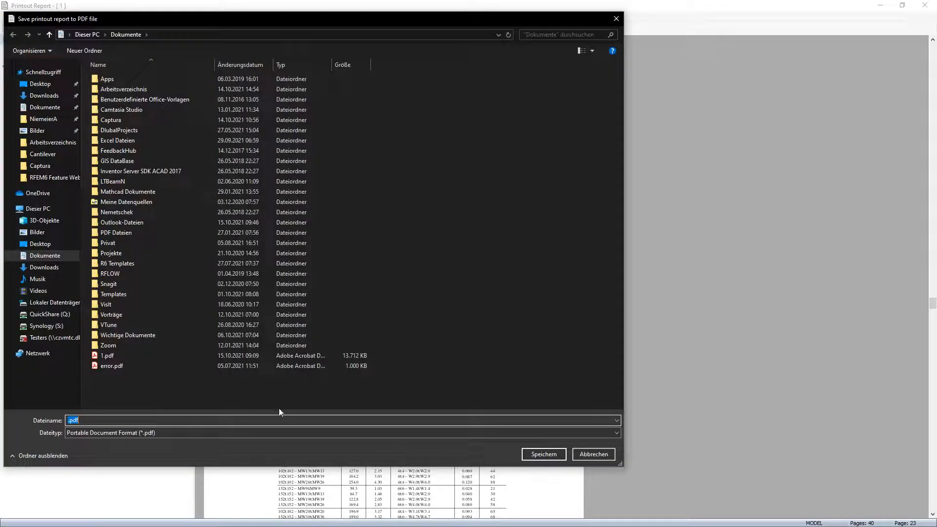
click(103, 356)
click(552, 454)
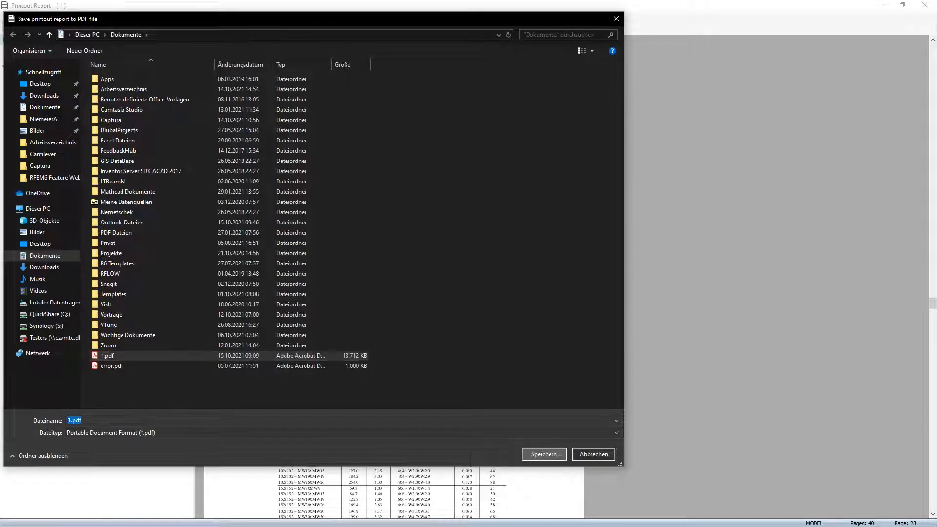
click(492, 269)
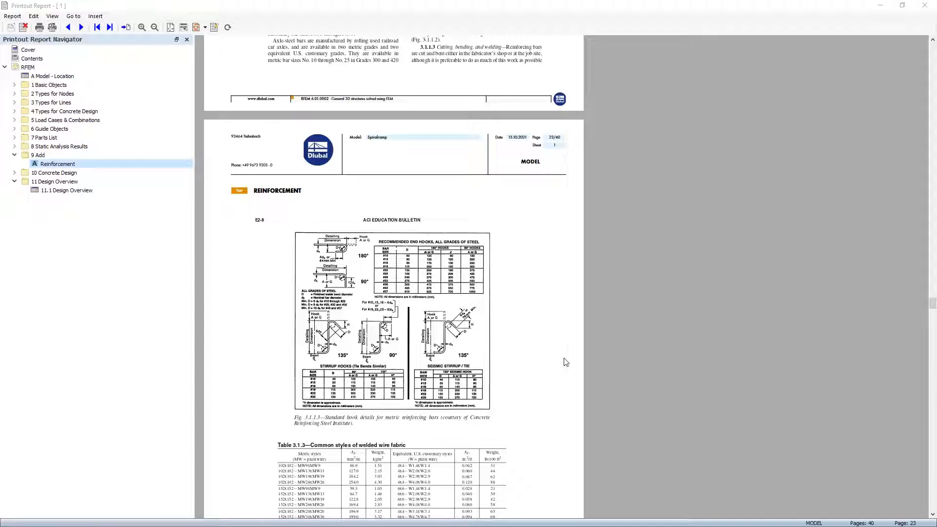
click(556, 313)
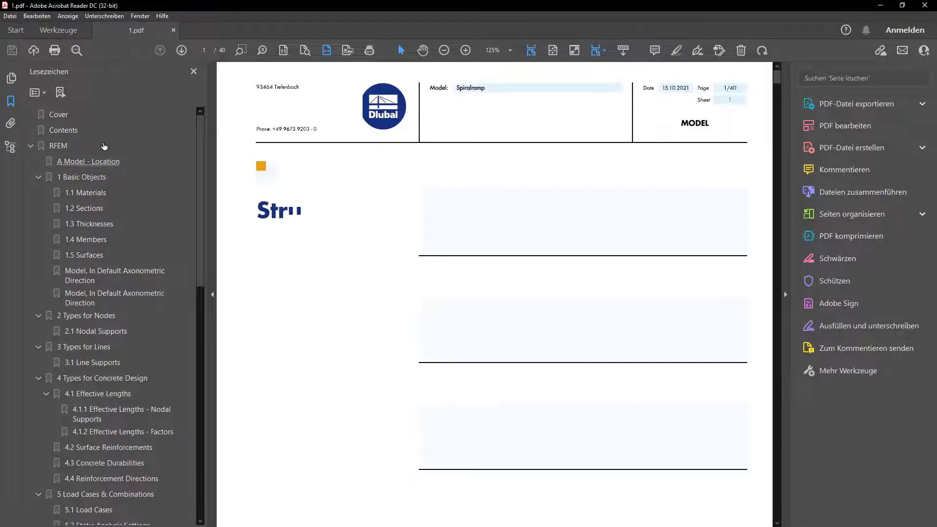
Examine the exported PDF at full-page fit through its bookmarks, viewing the Sections chapter and rotating the interactive 3D model.
click(551, 51)
click(786, 295)
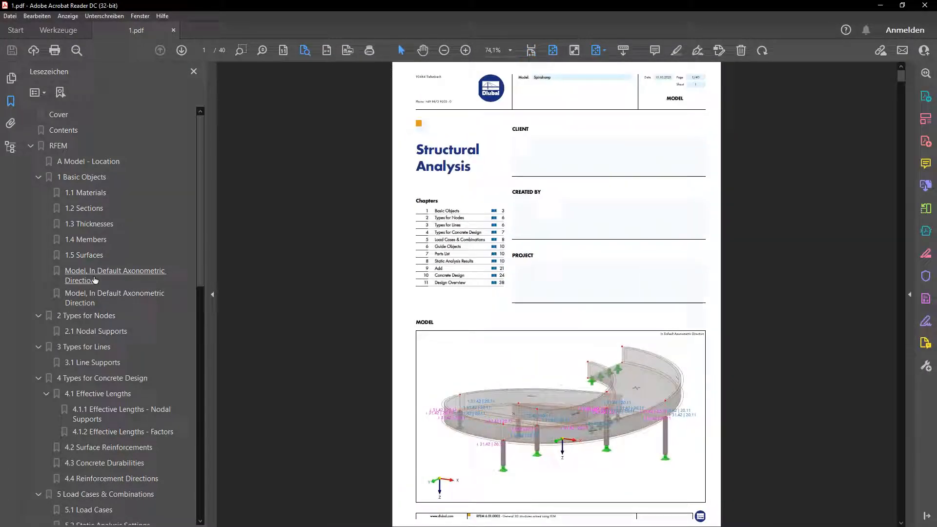
click(92, 209)
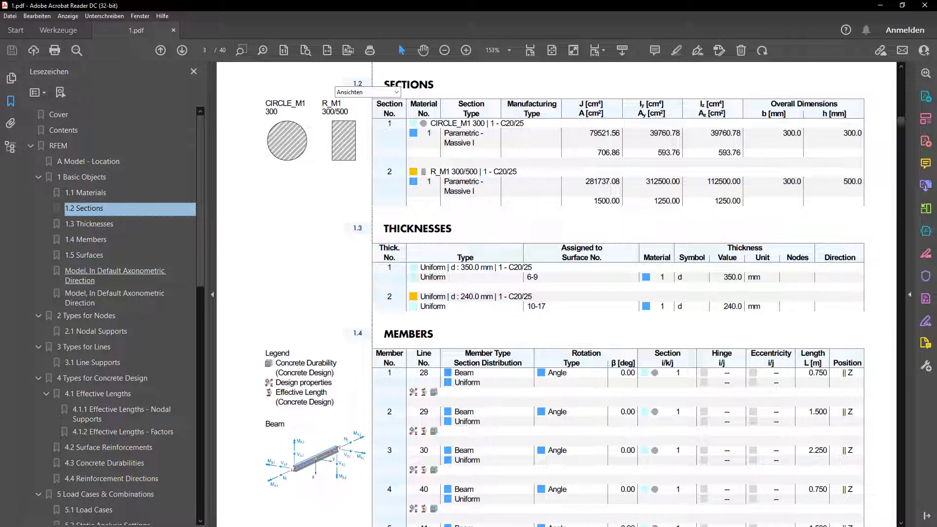
click(552, 51)
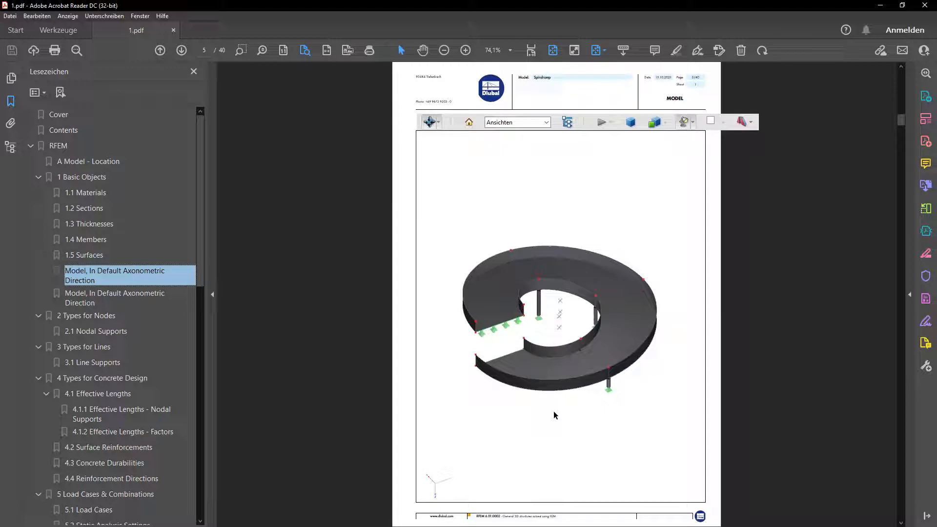
drag(553, 415, 504, 452)
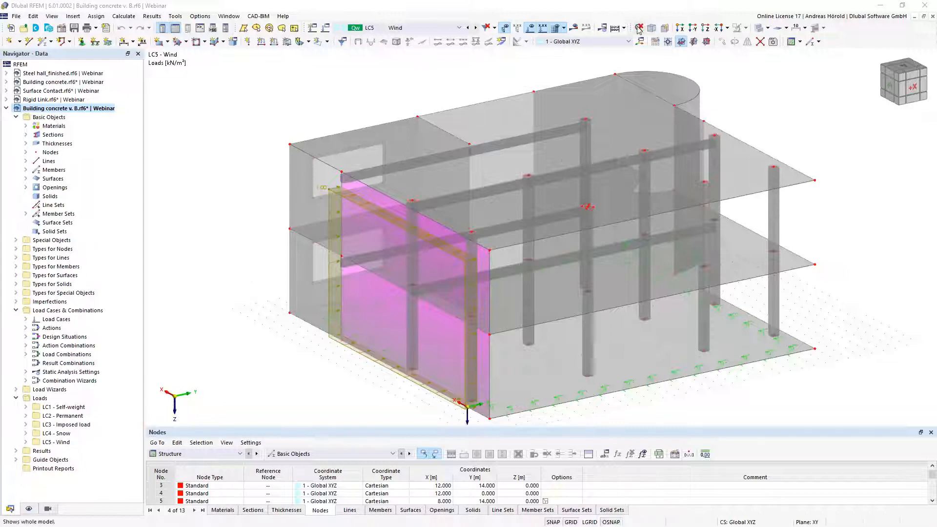
Calculate all load cases of the Building concrete v. B model in RFEM and display load case LC3 - Imposed load.
click(615, 30)
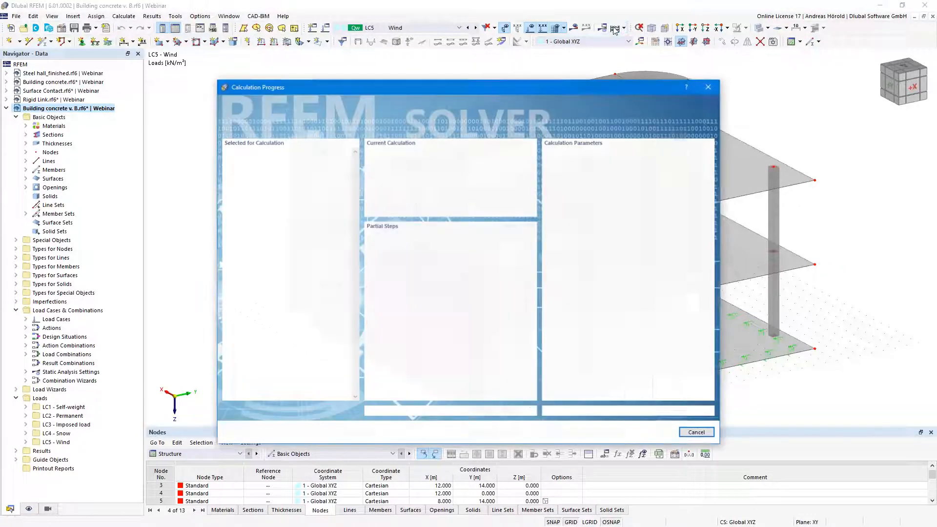
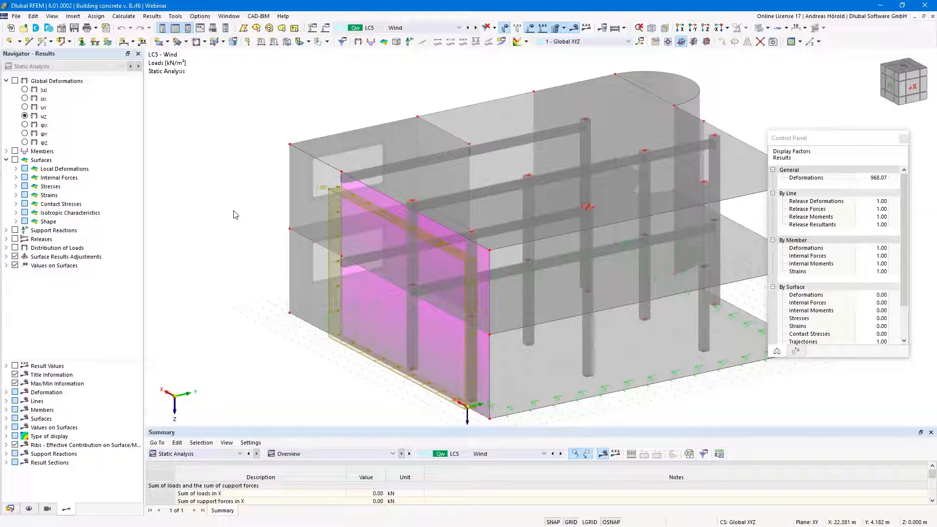
middle_drag(233, 209, 229, 198)
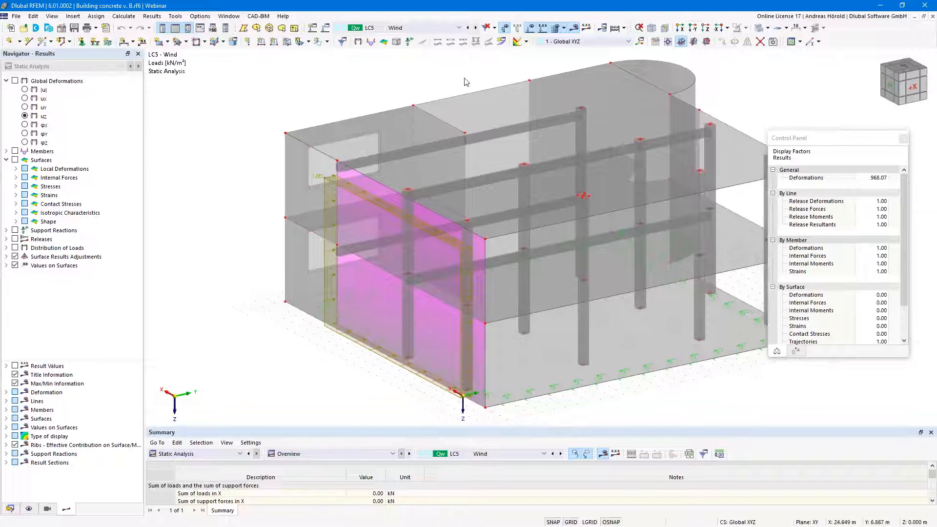
click(468, 27)
click(468, 28)
middle_drag(517, 336, 464, 364)
scroll(464, 365, down, 1)
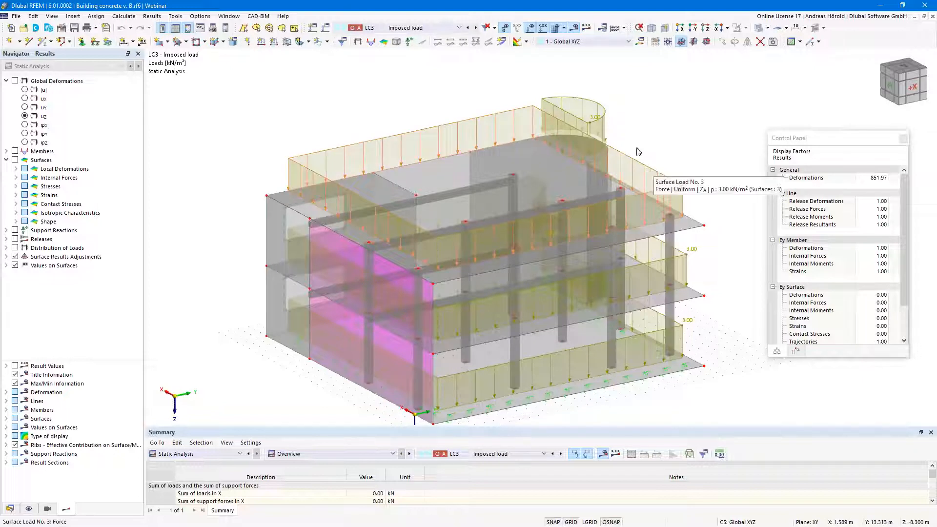
Open the roof slab's surface load for editing, view its load case options and close it without changes.
right_click(651, 173)
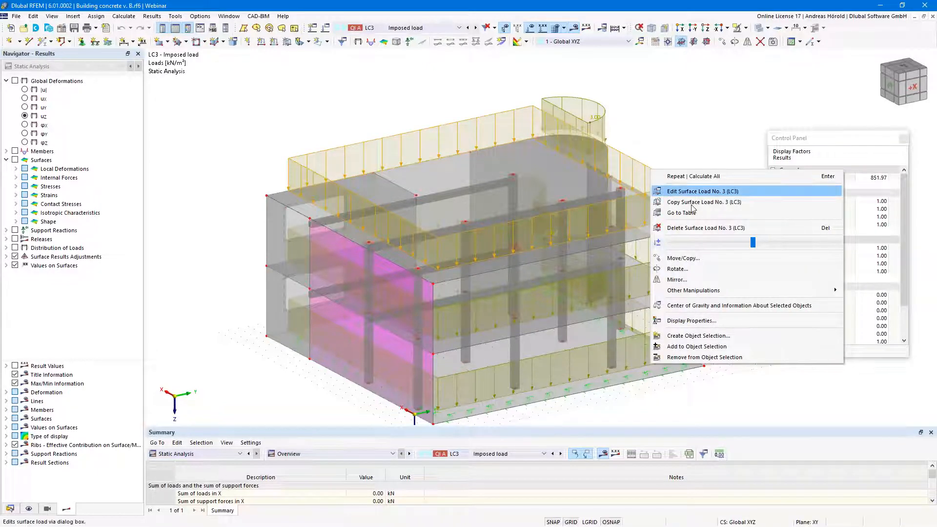
click(634, 163)
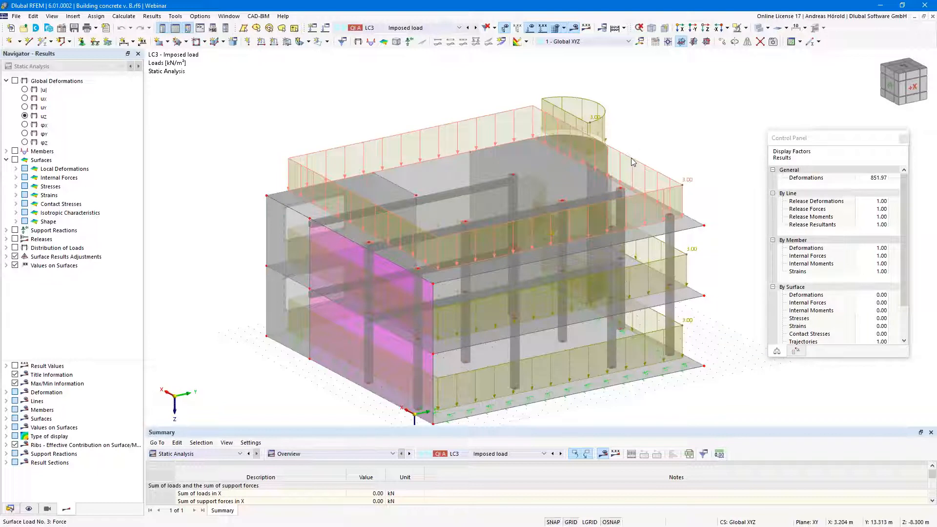
double_click(634, 164)
click(498, 110)
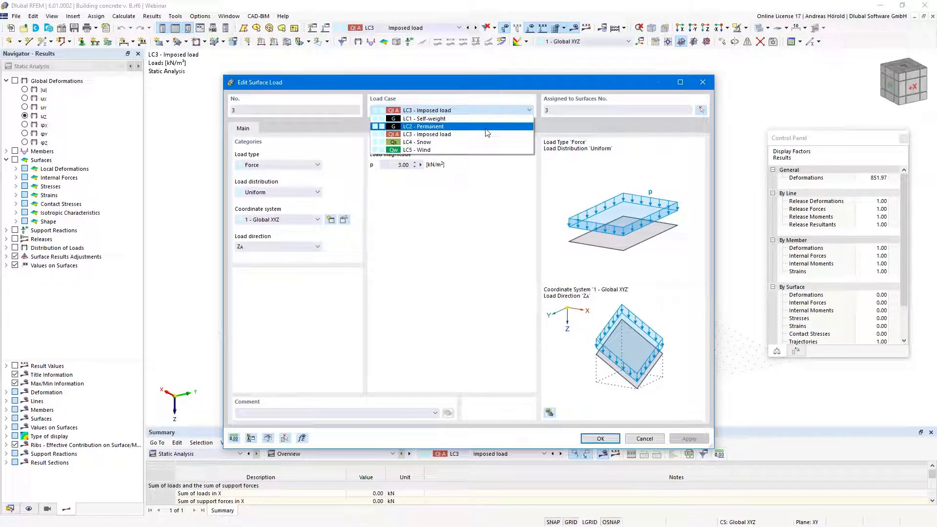
click(703, 83)
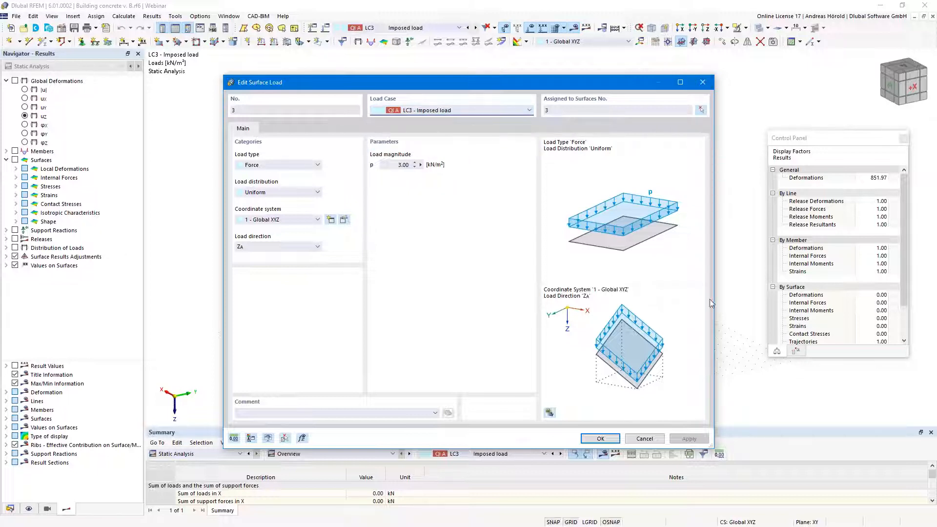
click(645, 439)
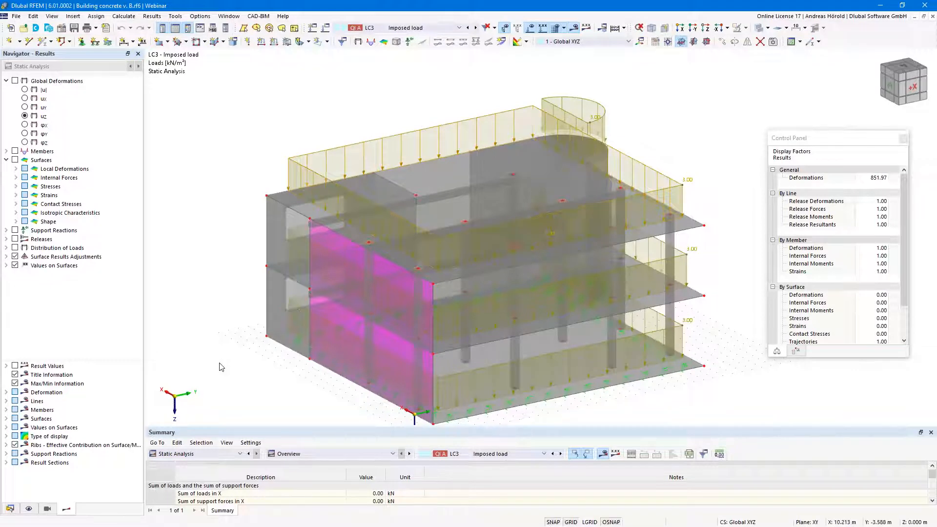
Display the member moments My for LC3 - Imposed load and hide the loads on the building.
scroll(220, 363, down, 1)
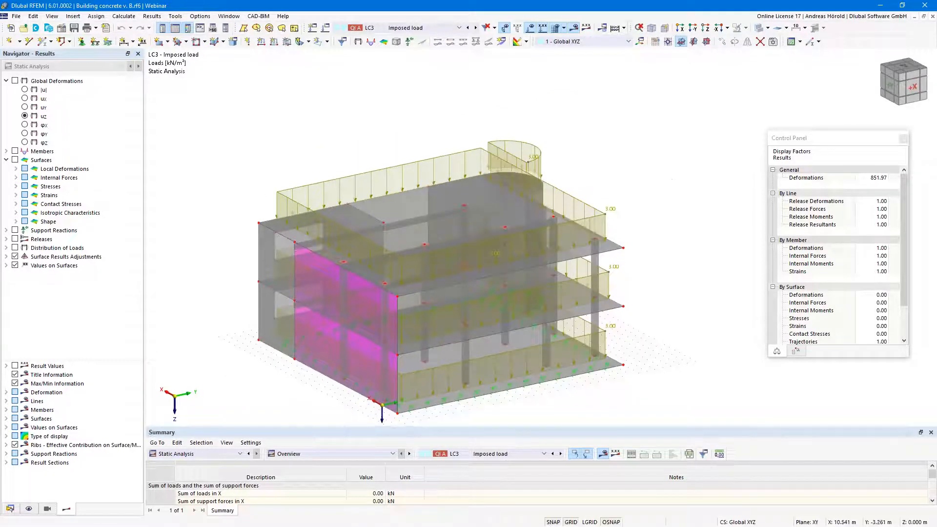
middle_drag(400, 251, 414, 222)
click(15, 151)
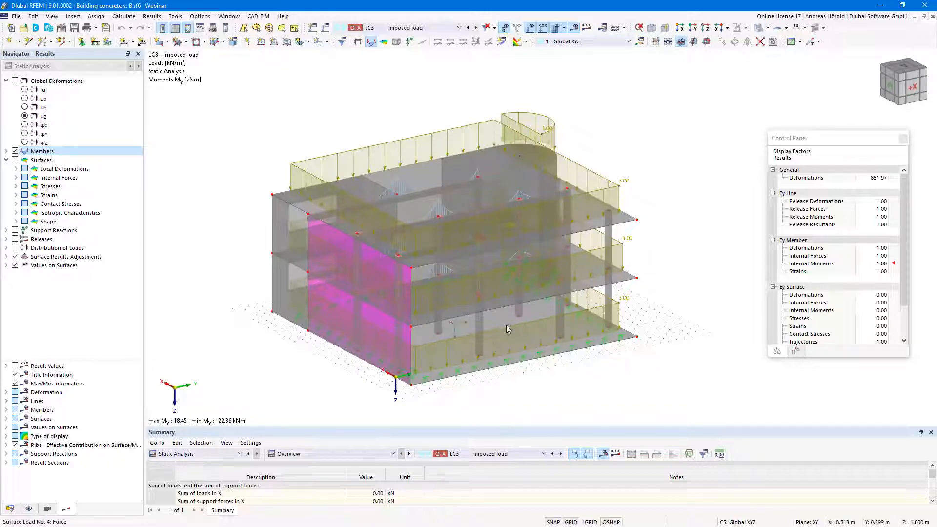
scroll(506, 325, up, 1)
click(531, 28)
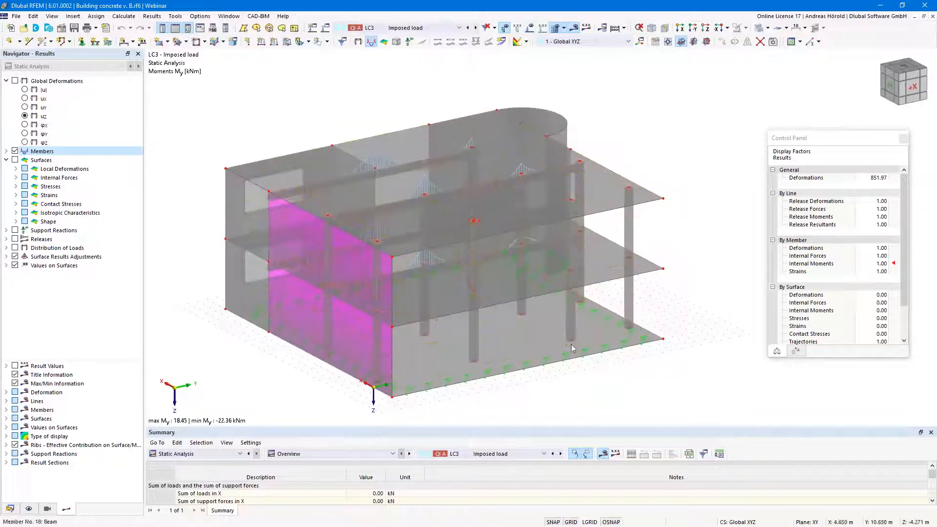
middle_drag(581, 362, 545, 360)
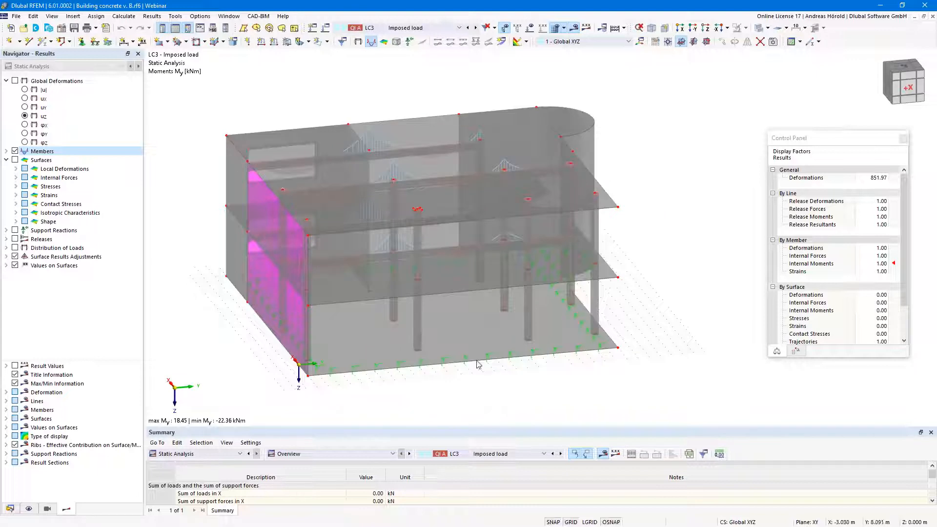
scroll(575, 358, up, 3)
scroll(574, 358, down, 4)
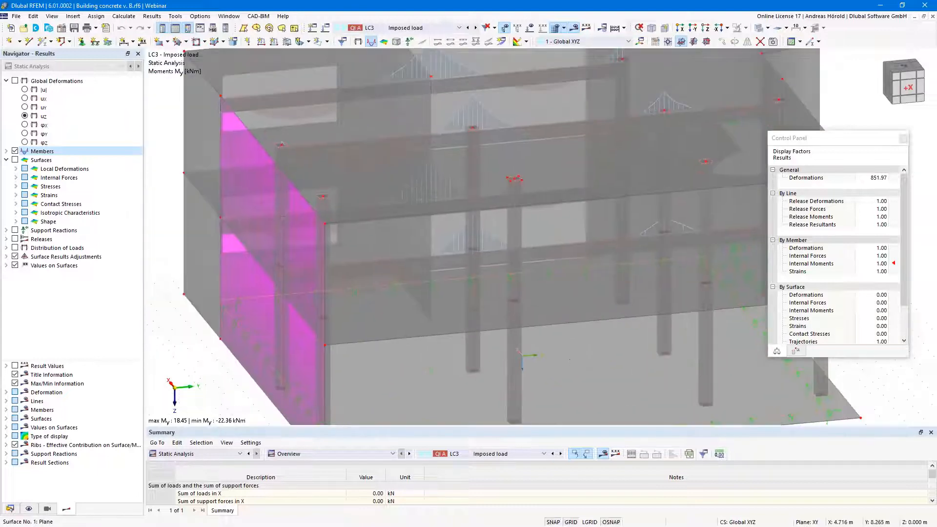
middle_drag(545, 313, 531, 297)
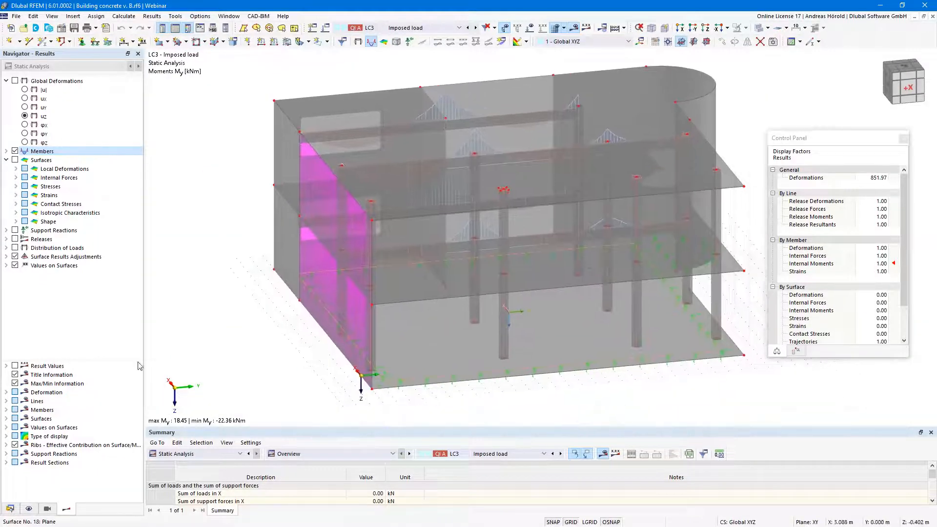
Start a new clipping box in the guide objects and pick its origin at 4.500, 5.500, -3.250 m.
click(12, 507)
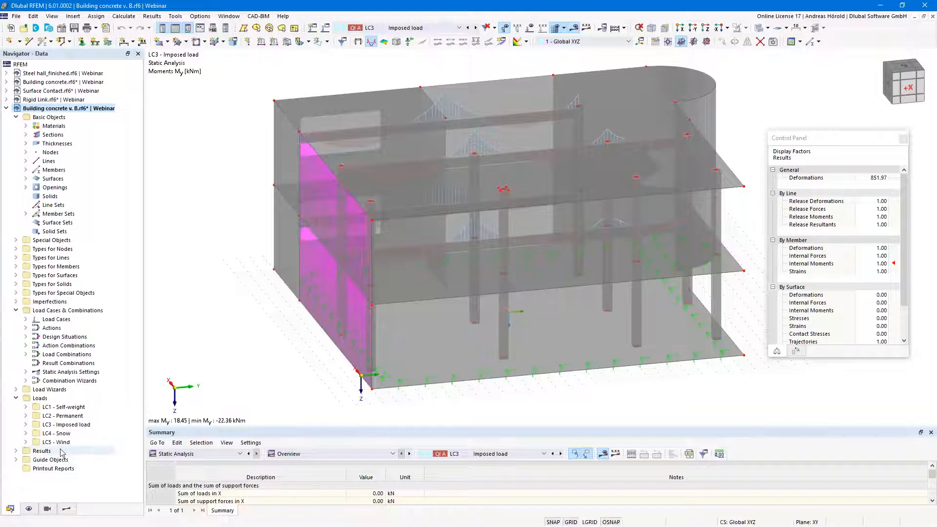
click(16, 461)
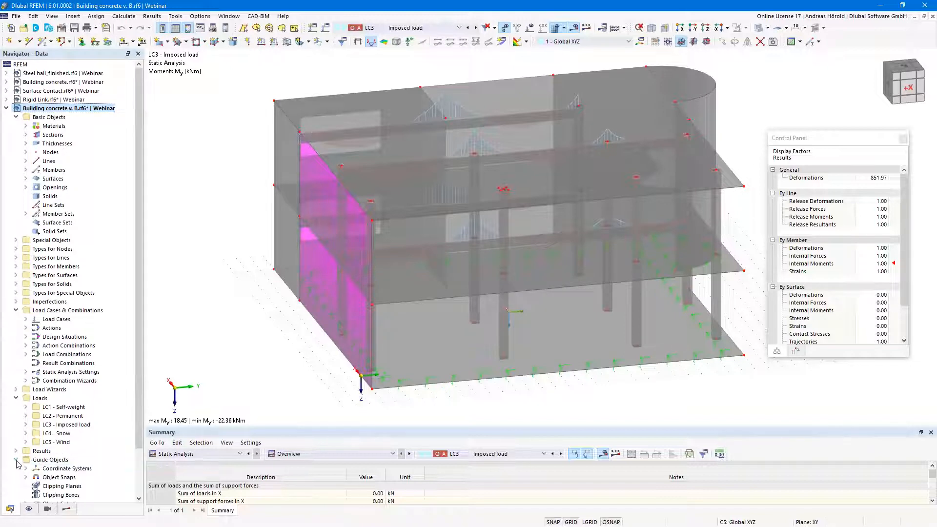
scroll(29, 458, down, 2)
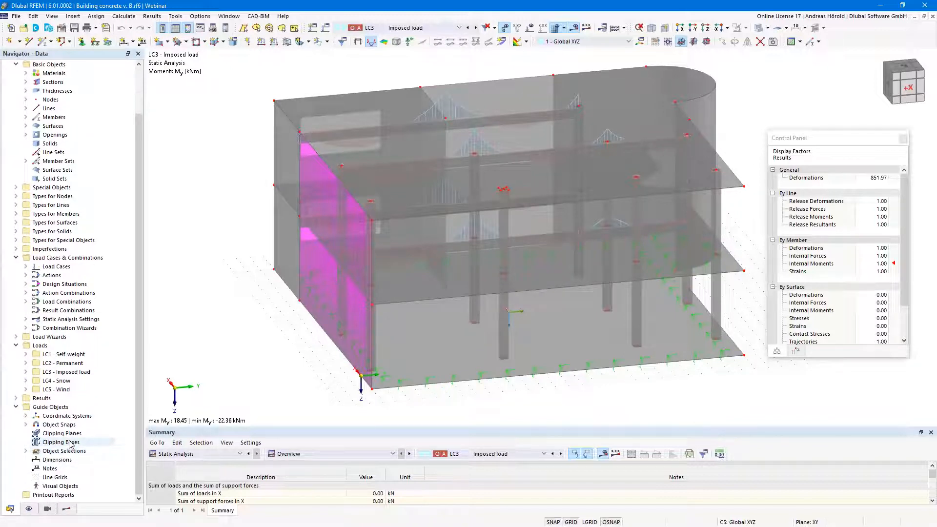
double_click(70, 443)
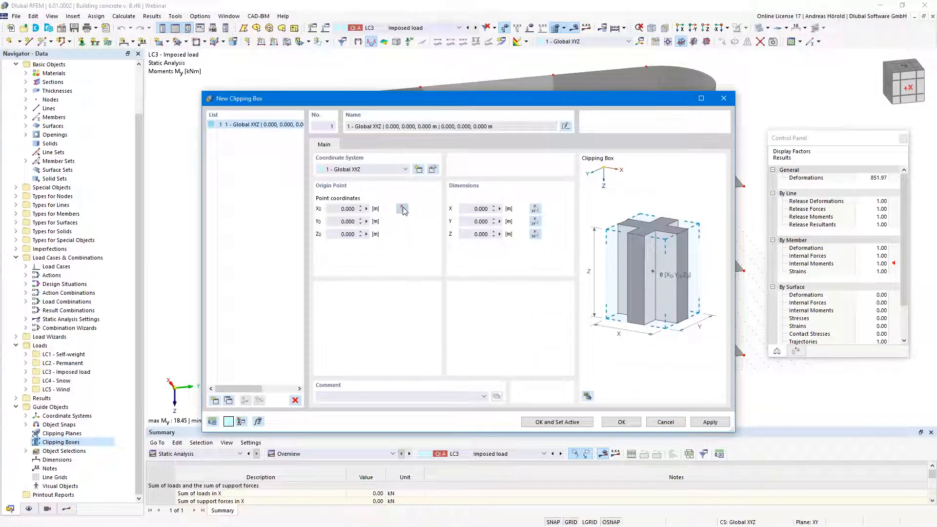
click(402, 209)
click(477, 220)
Set the clipping box dimensions to X 4 m, Y 4 m and Z 10 m, and create the box.
click(473, 209)
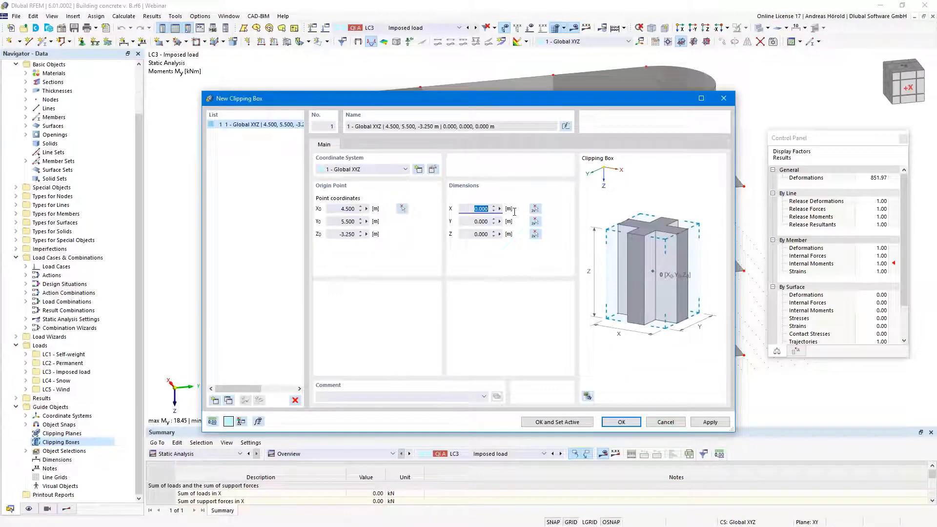
text(4)
key(Tab)
text(4)
key(Tab)
text(10)
click(621, 422)
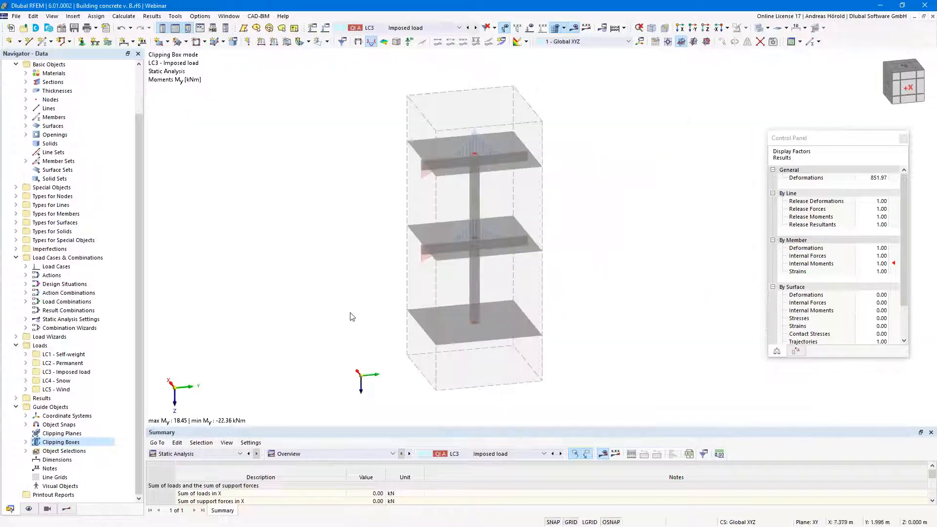
Inspect the clipped column region and switch off the clipping box to restore the whole building.
mouse_move(359, 313)
ctrl+middle_down()
mouse_move(398, 305)
mouse_move(376, 289)
mouse_move(352, 301)
ctrl+middle_up()
scroll(343, 251, up, 2)
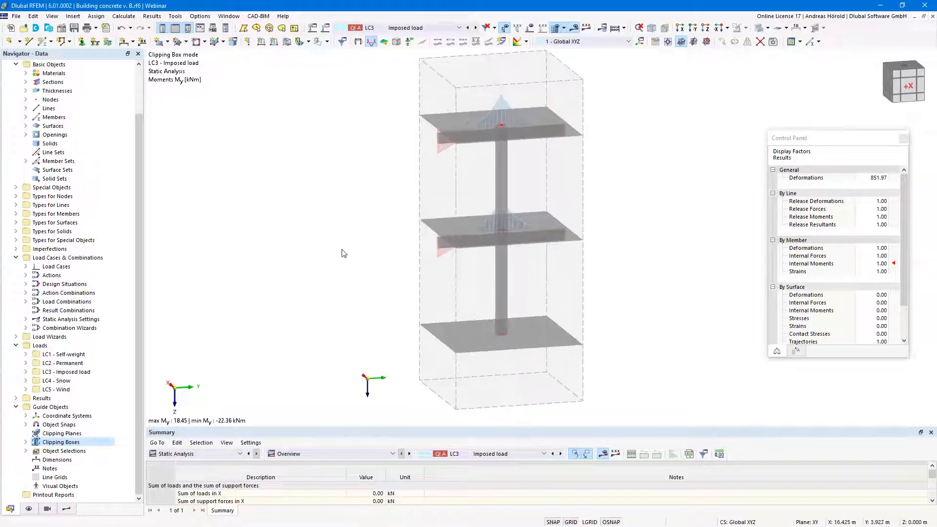
middle_drag(330, 265, 303, 308)
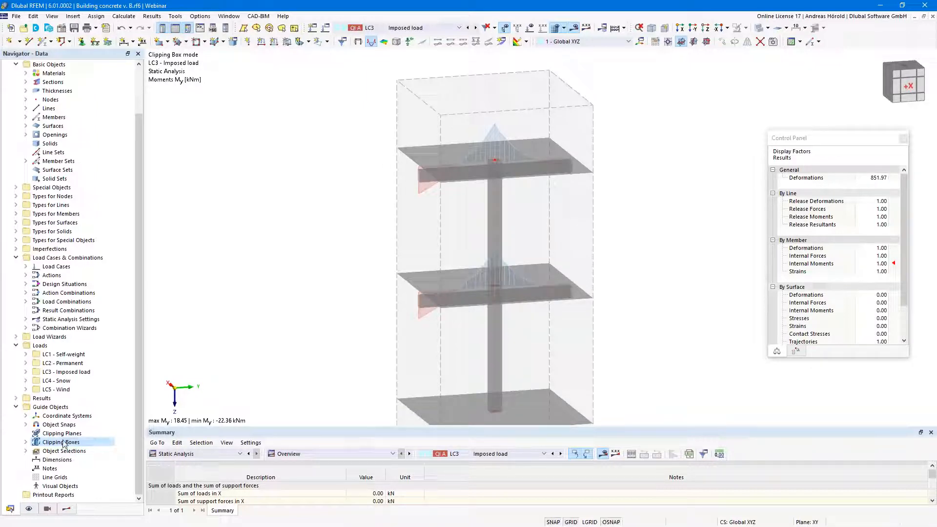
click(25, 442)
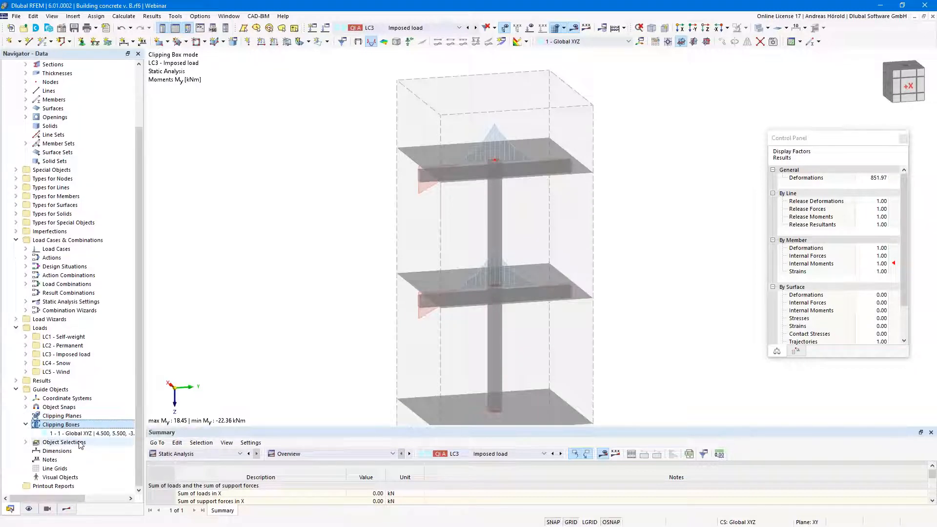
right_click(88, 435)
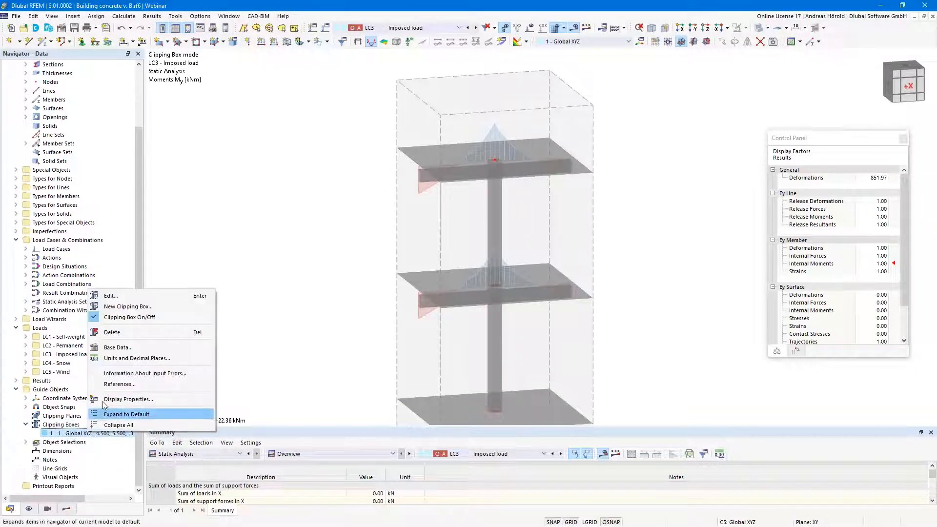
click(123, 318)
scroll(511, 133, down, 2)
middle_drag(510, 103, 501, 98)
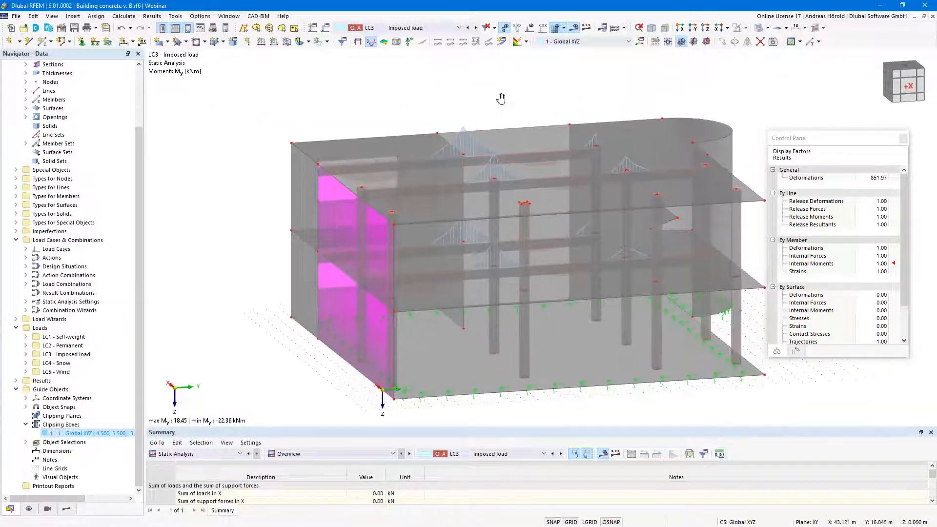
Hide the results, show the imposed loads again and try the graphic size adjustment for surface loads.
click(574, 28)
click(529, 28)
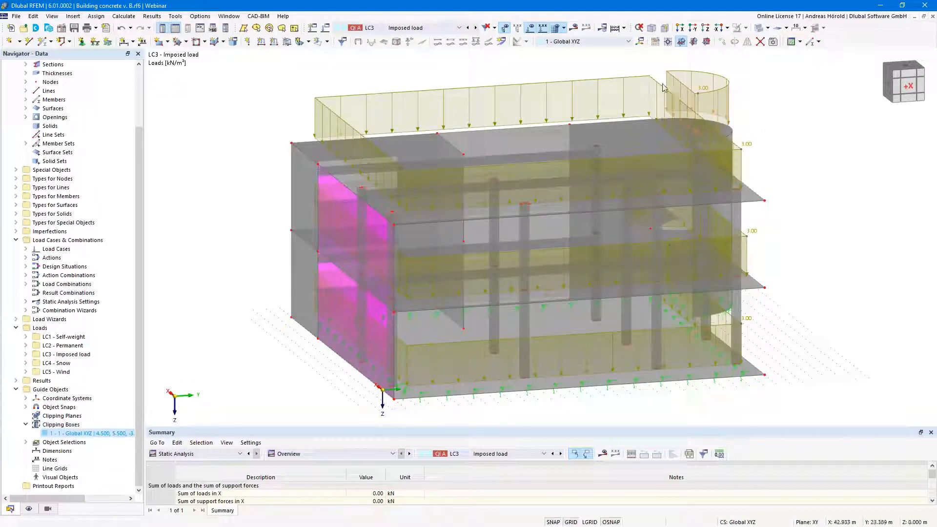
mouse_move(652, 83)
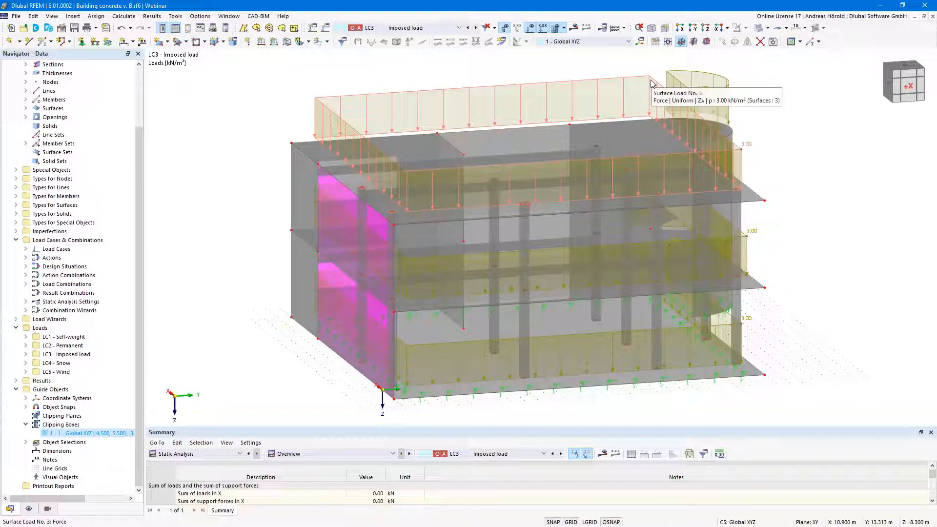
right_click(652, 83)
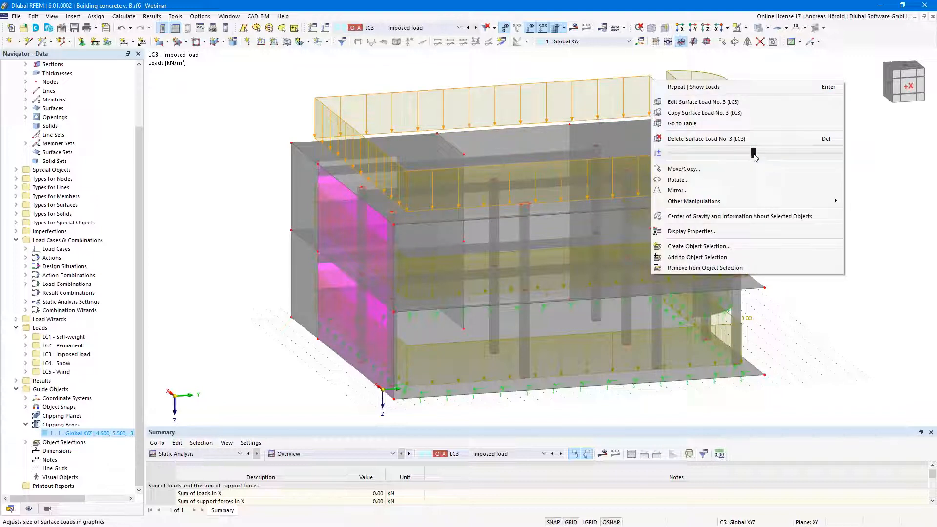
mouse_move(752, 157)
mouse_down()
mouse_move(703, 157)
mouse_move(782, 158)
mouse_move(713, 155)
mouse_move(753, 154)
mouse_up()
click(842, 337)
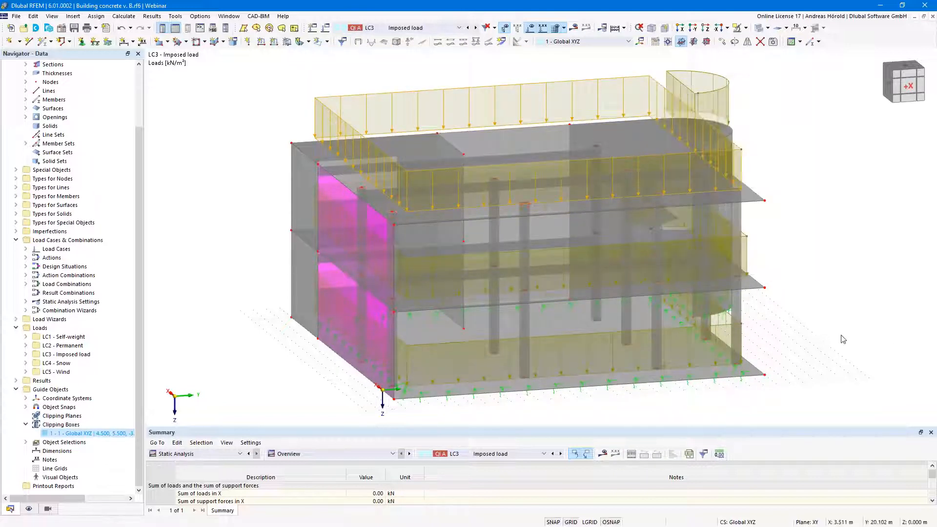
Adjust the graphic display size of the surface supports under the ground slab.
right_click(610, 393)
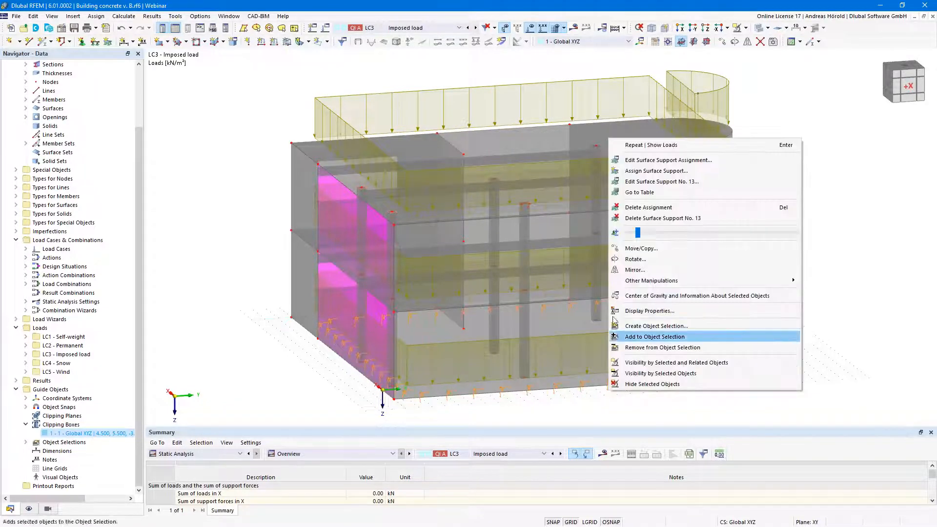
mouse_move(638, 232)
mouse_down()
mouse_move(704, 238)
mouse_move(646, 237)
mouse_up()
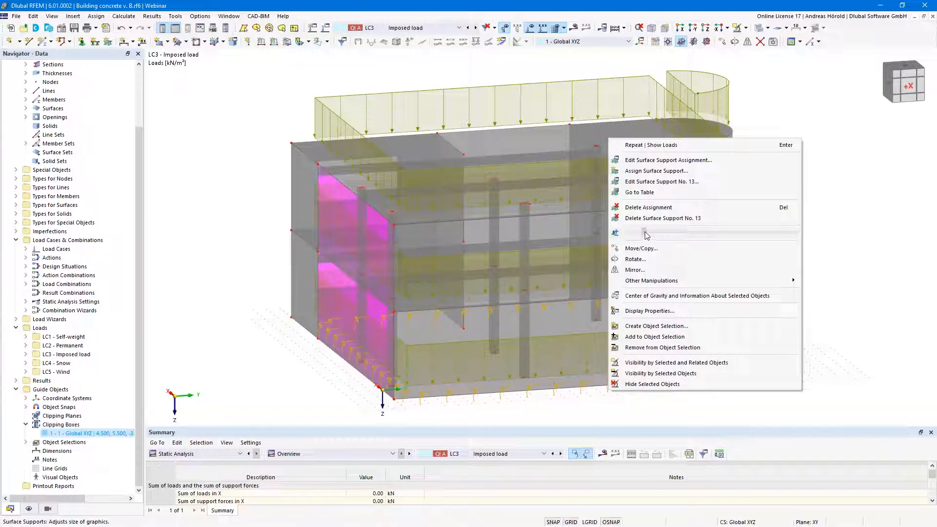
click(851, 295)
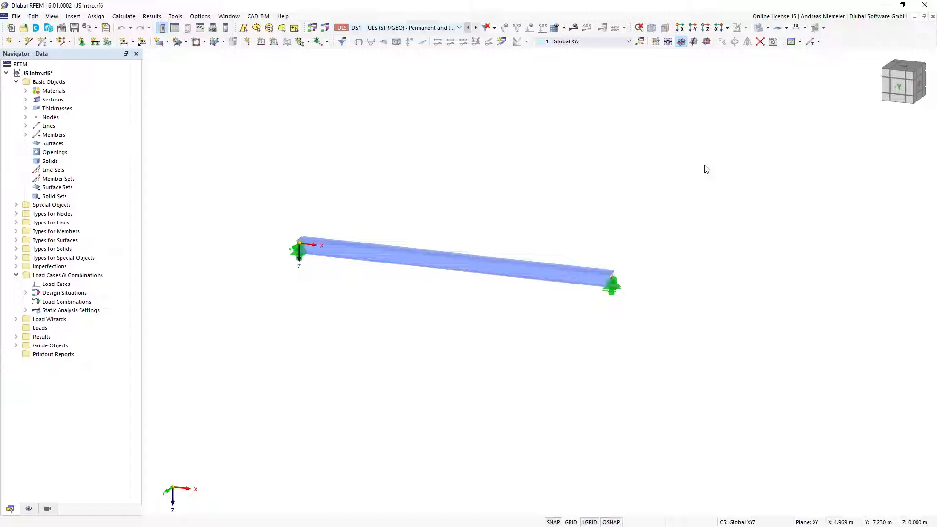
Restore the JS Intro.rf6 model window to a floating size, move it and maximize it again.
click(924, 16)
drag(651, 84, 648, 161)
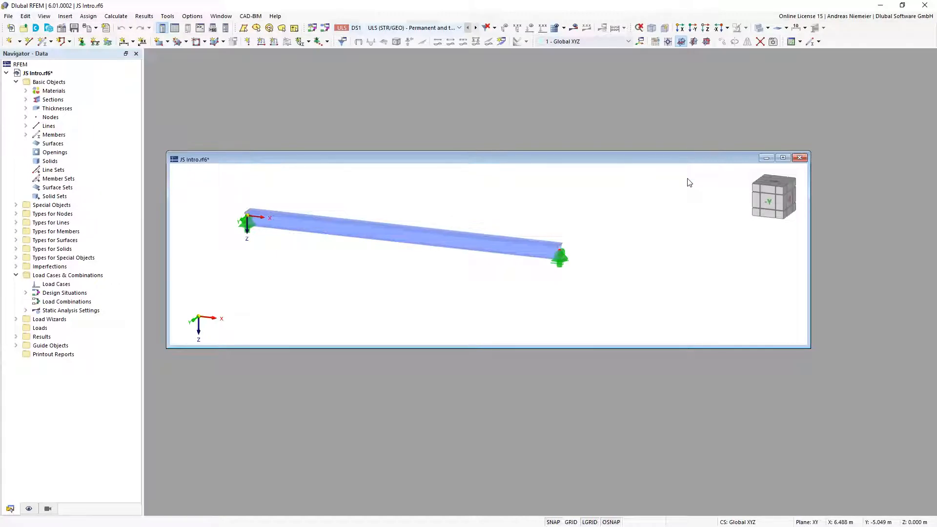
click(783, 157)
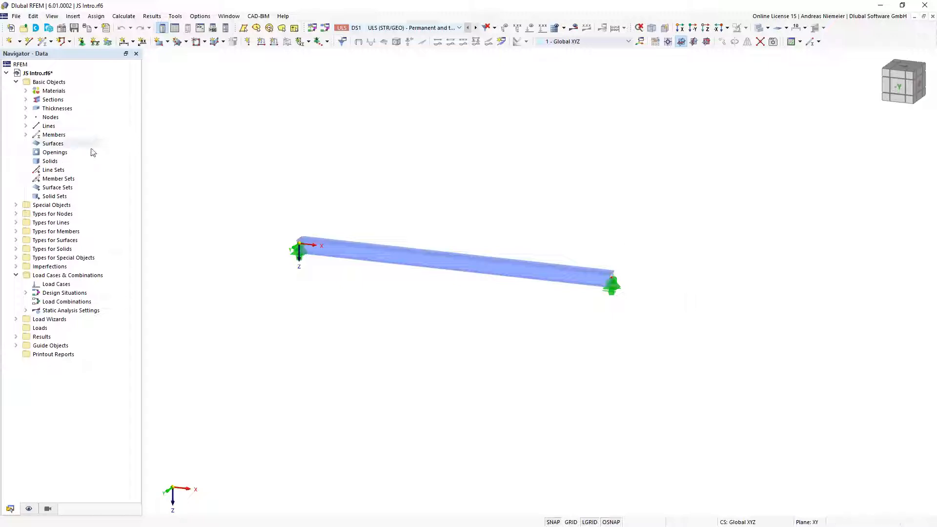
Display the Console and the Script Manager, and expand the Dlubal scripts to list their examples.
click(200, 28)
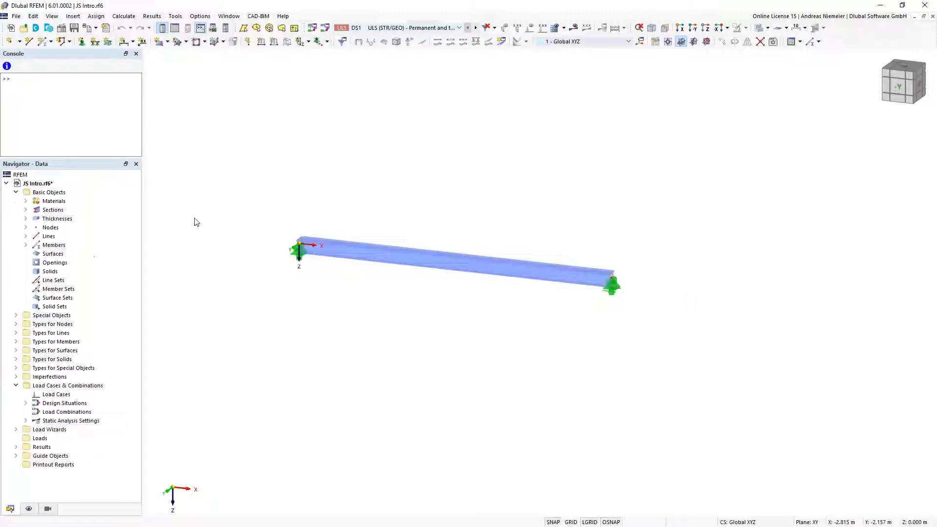
click(213, 28)
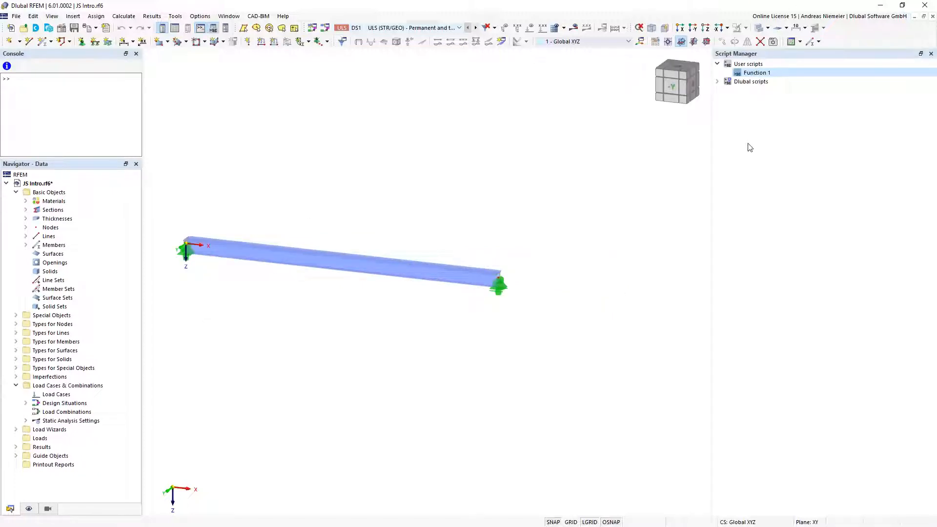
click(718, 81)
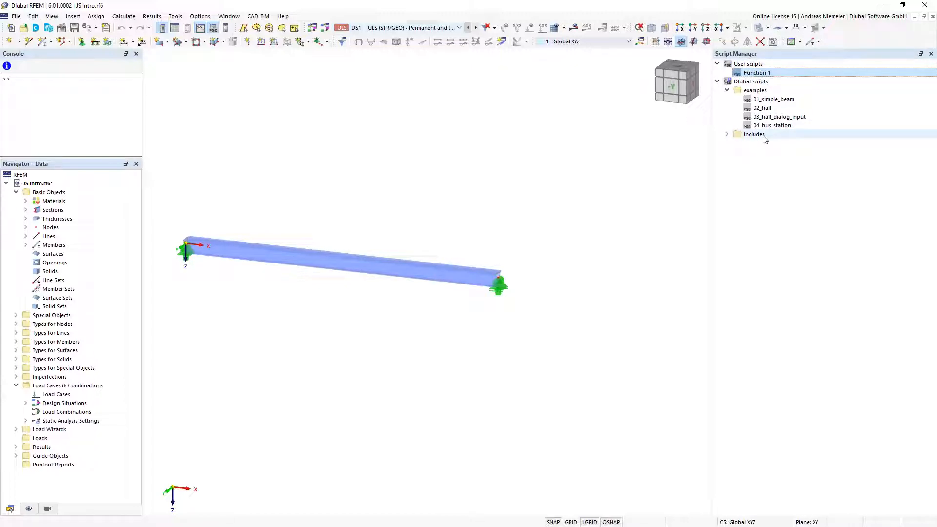
Open the user script Function 1 for editing and examine its Load, Steps and Element variables.
right_click(769, 78)
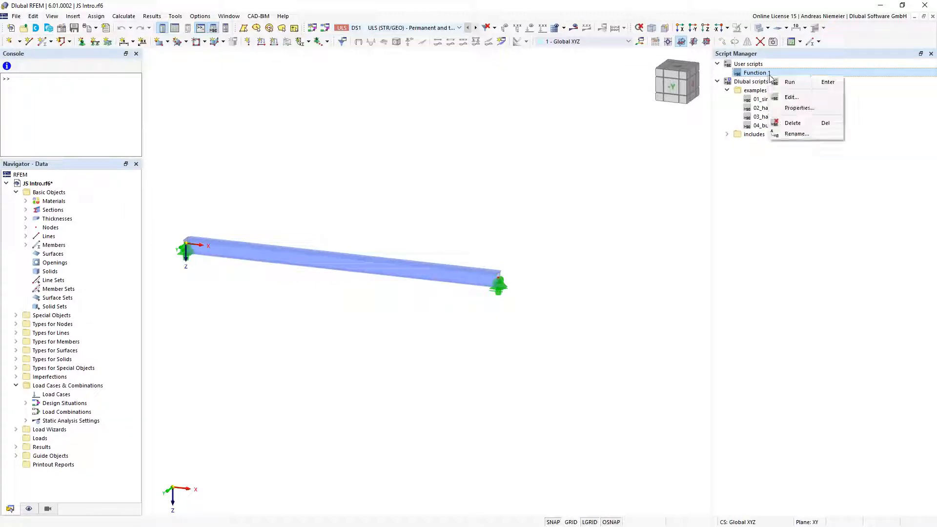
click(804, 98)
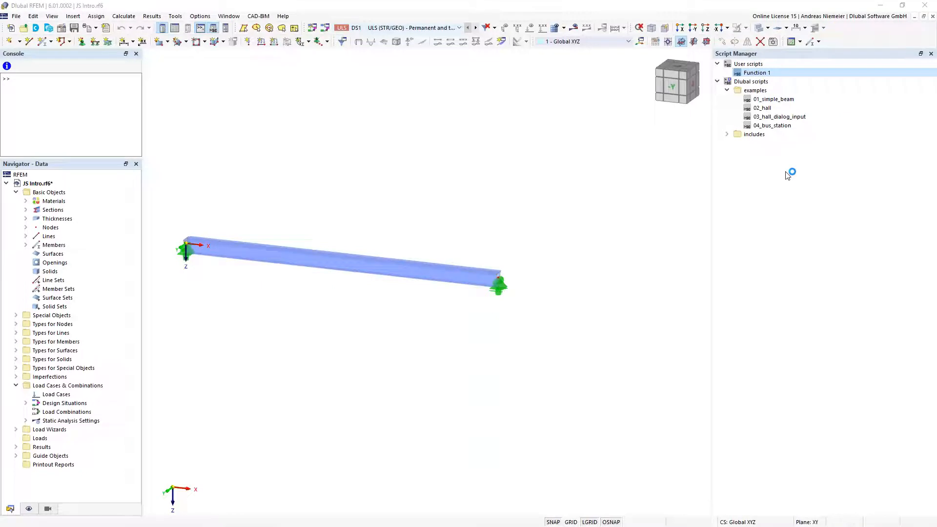
click(381, 363)
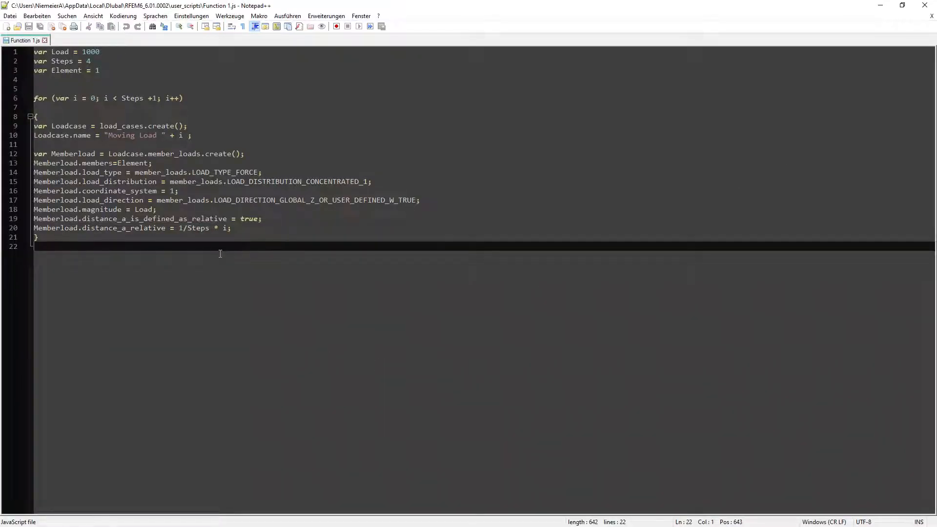
click(105, 70)
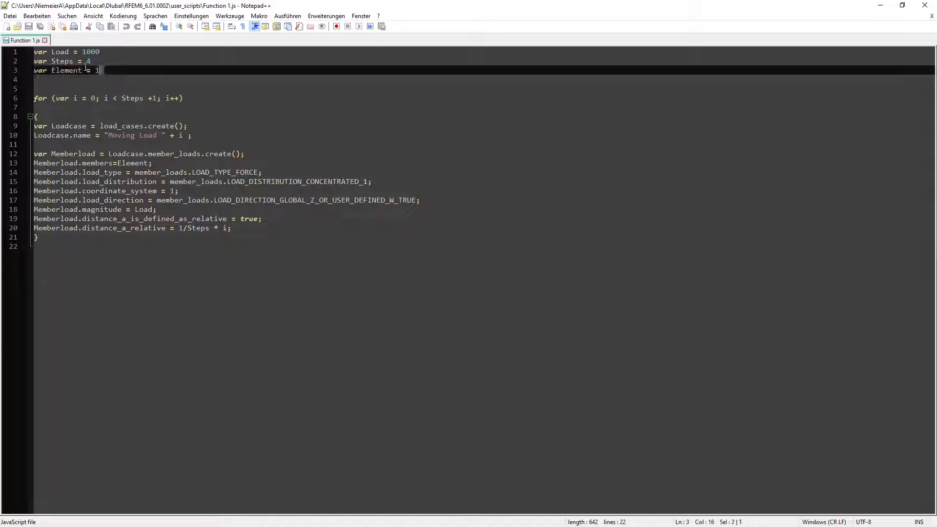
click(66, 51)
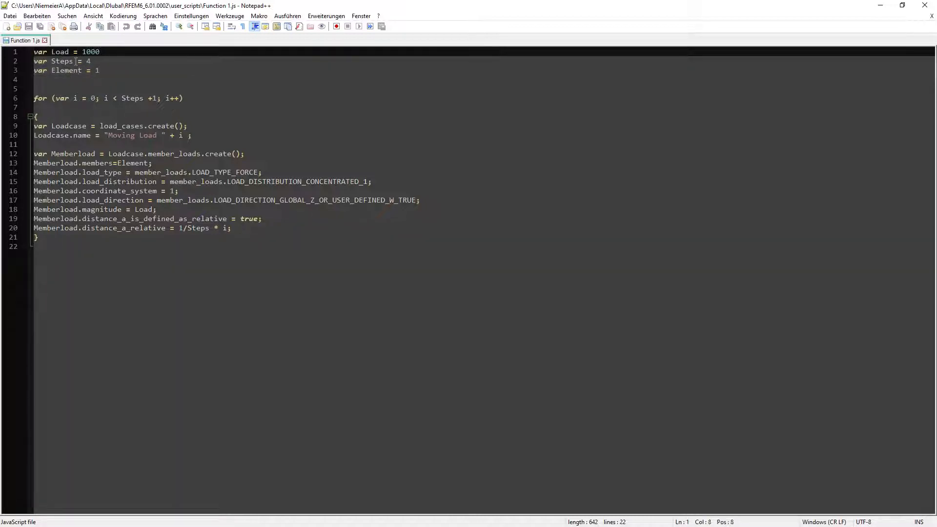
click(91, 61)
click(102, 73)
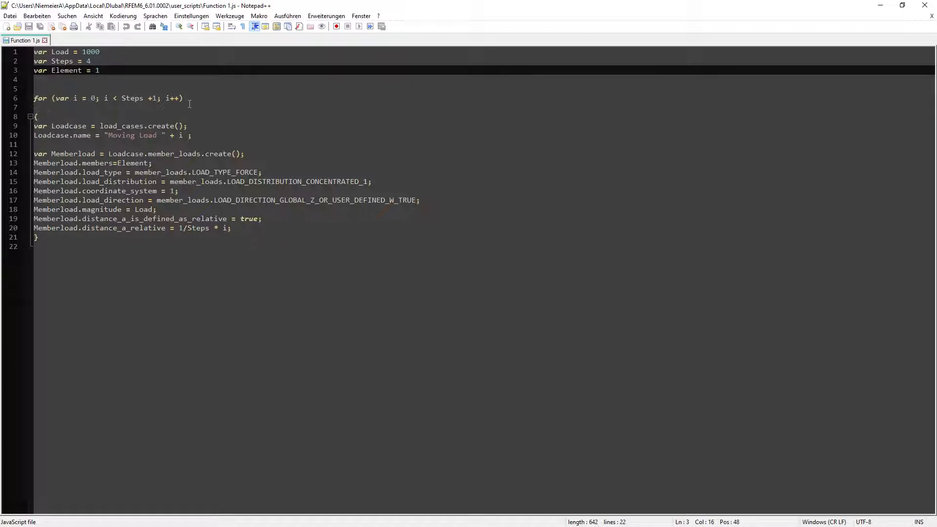
Examine the script's load case creation and member load settings inside the loop, and close the script editor.
drag(204, 140, 33, 126)
drag(252, 232, 262, 182)
click(311, 153)
click(255, 172)
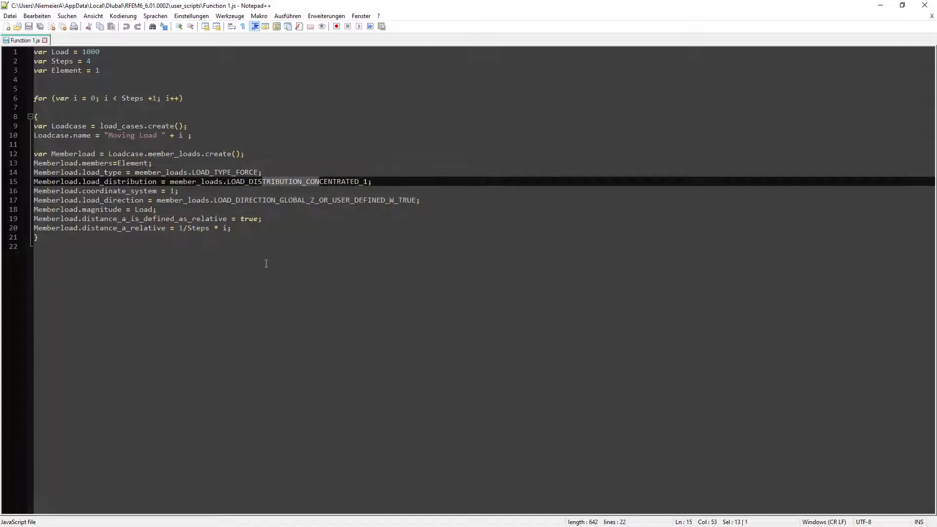
click(175, 192)
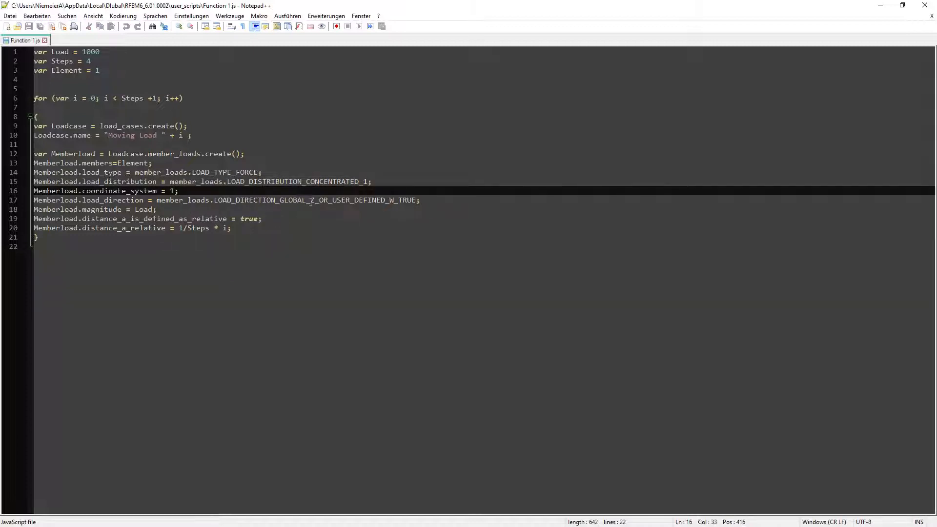
drag(311, 200, 316, 200)
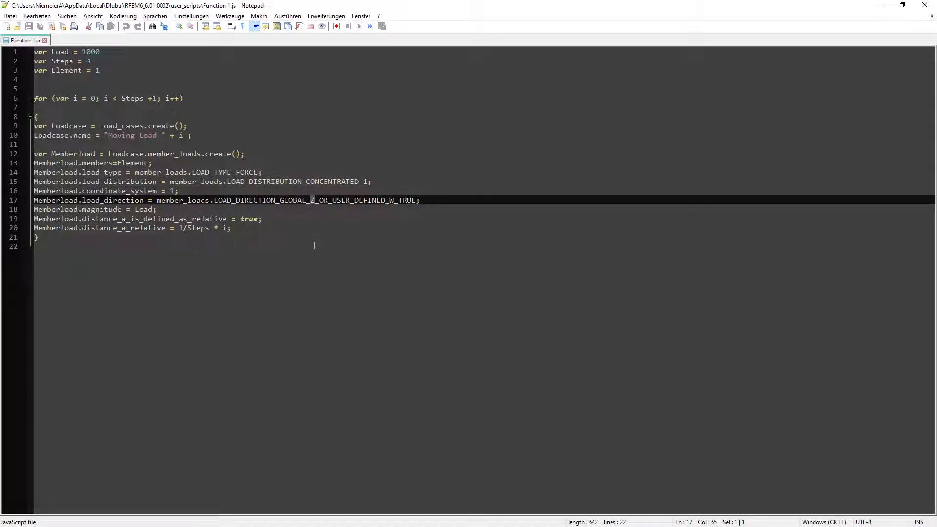
click(147, 209)
drag(182, 229, 201, 229)
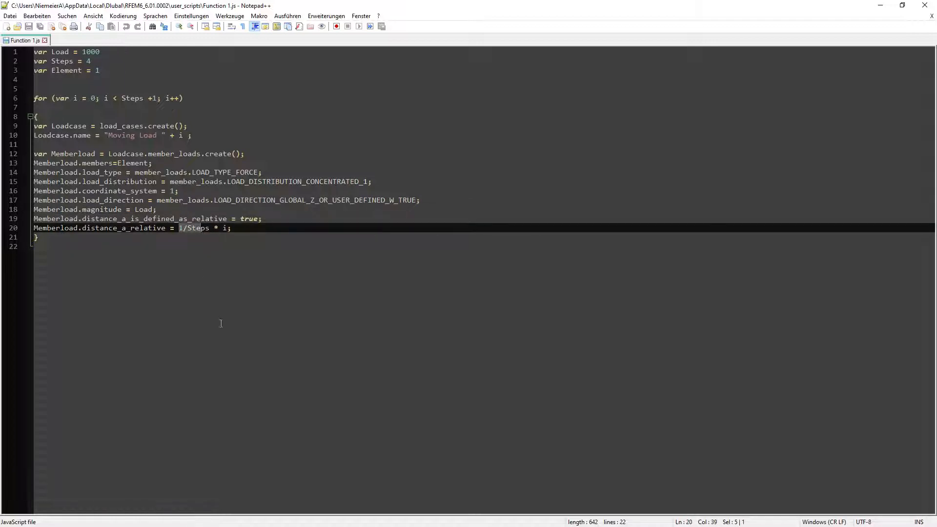
click(923, 7)
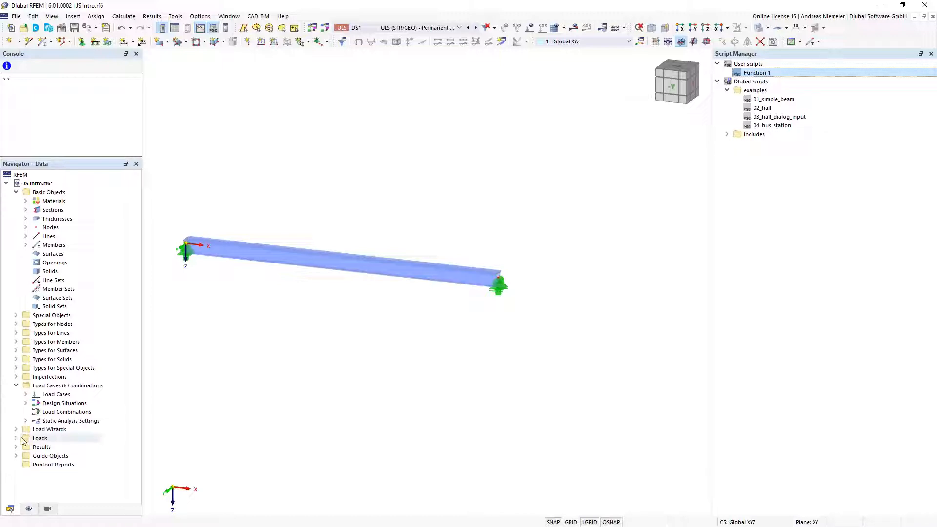
Display the loads of LC1 - Moving Load 0 and step through the load cases up to LC5 - Moving Load 4.
click(26, 395)
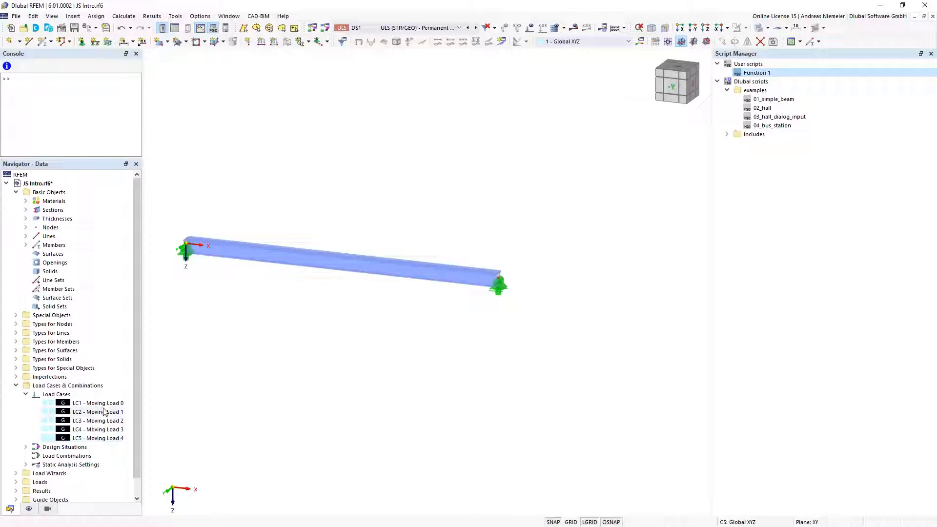
click(100, 405)
click(531, 28)
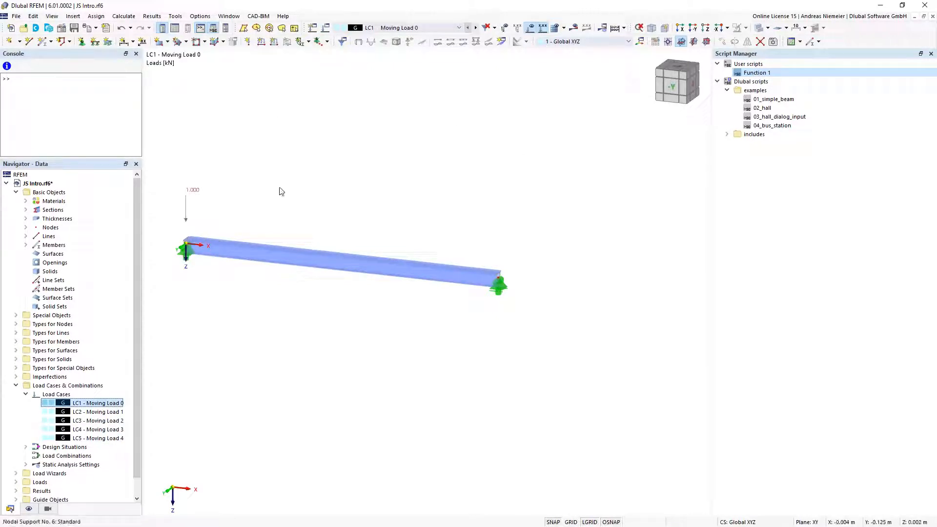
click(476, 28)
click(476, 28)
click(476, 28)
click(476, 27)
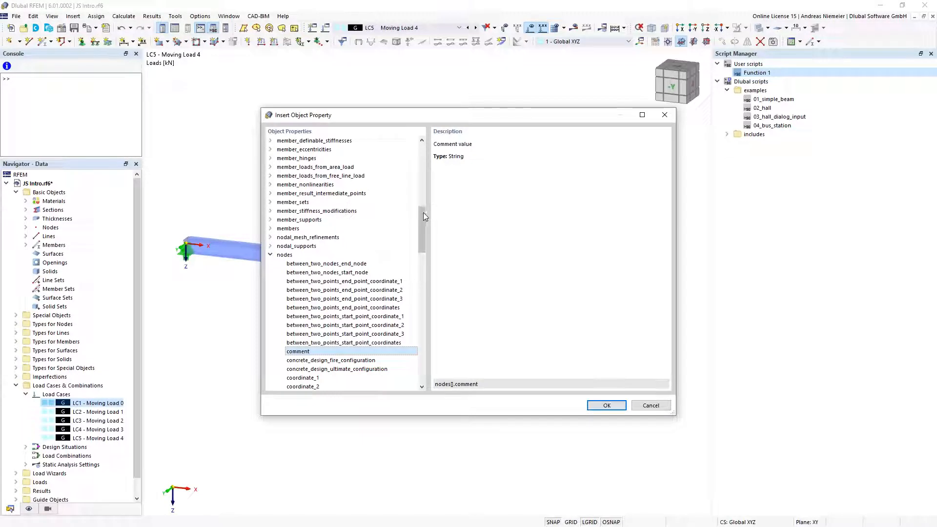
Browse the insertable object properties, view the comment property of nodes with its script expression, and cancel the dialog.
drag(422, 227, 422, 153)
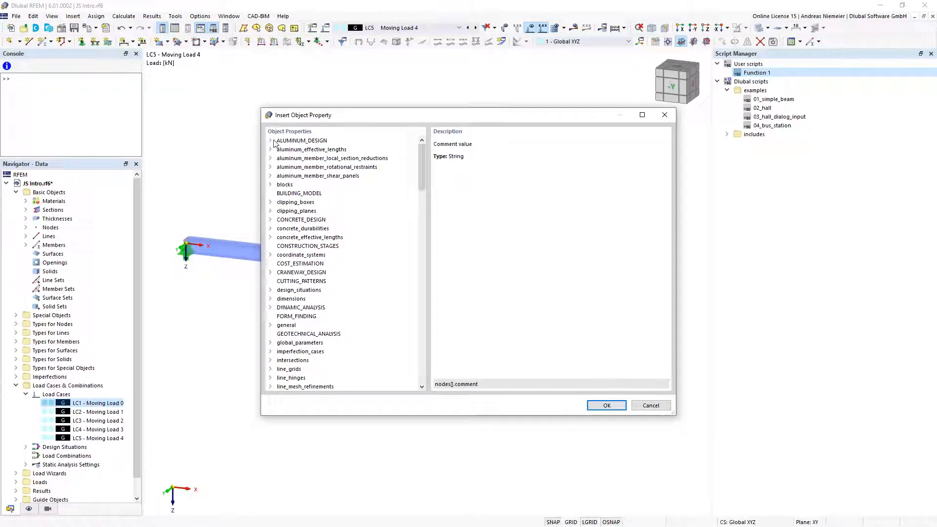
click(292, 220)
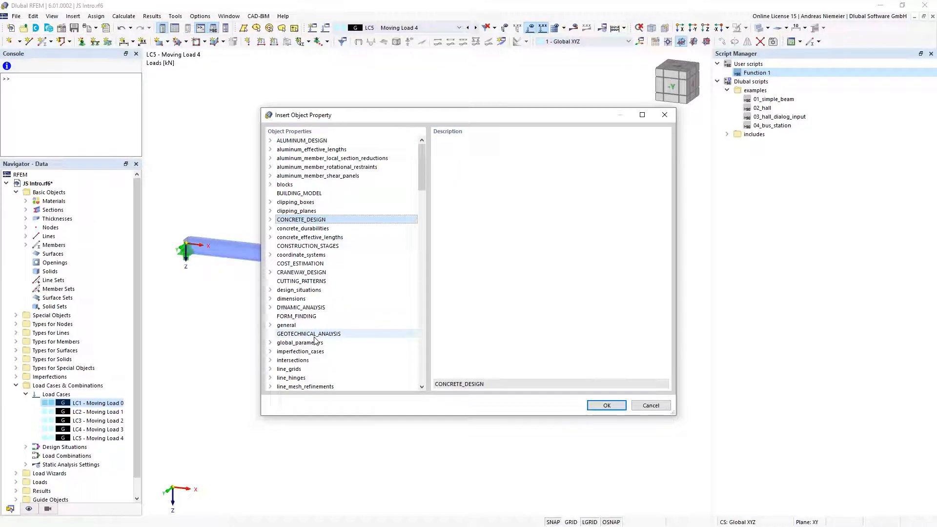
drag(424, 182, 427, 263)
click(284, 185)
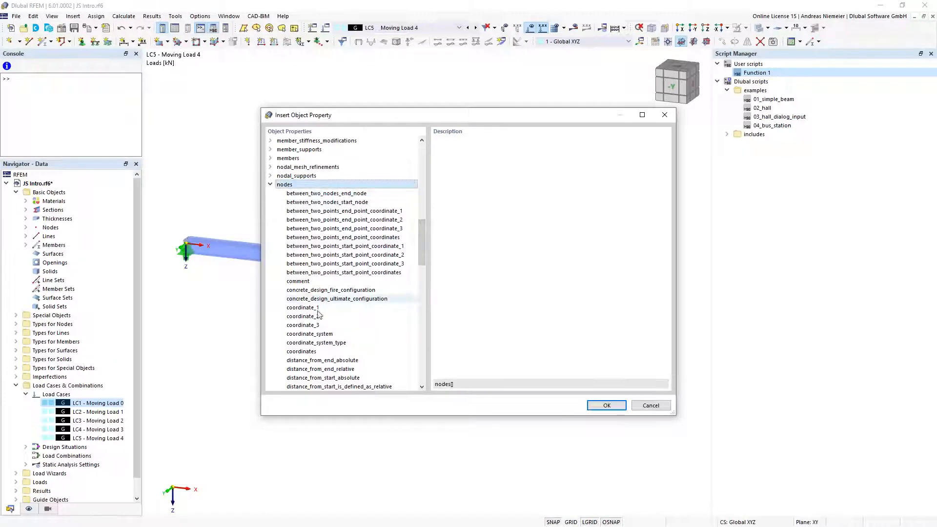
click(302, 282)
drag(479, 385, 432, 392)
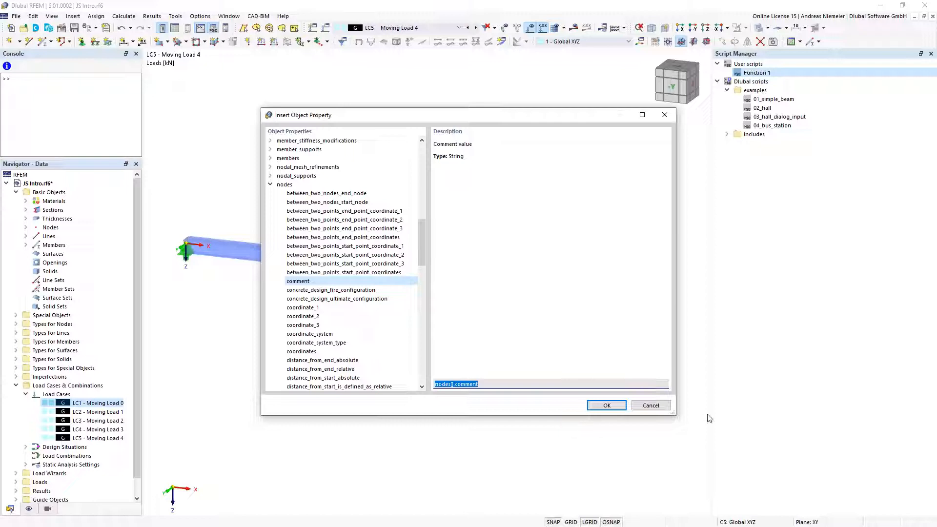
click(649, 407)
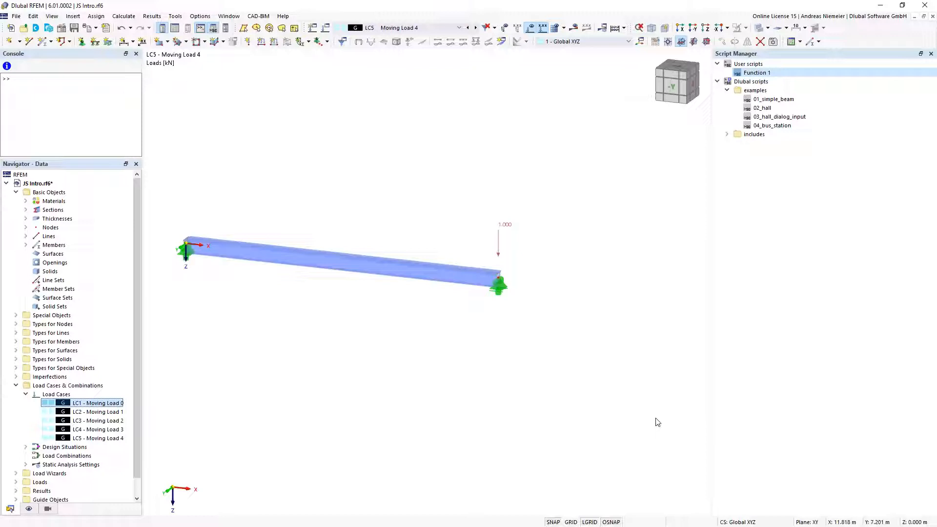
Review the Web Services option and its server port range in the program options, and leave without changing anything.
click(773, 42)
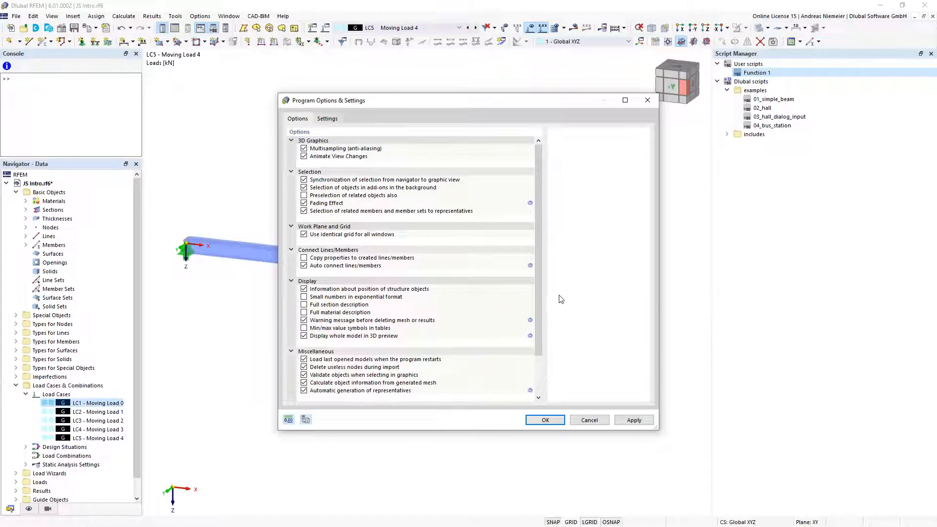
scroll(544, 292, down, 2)
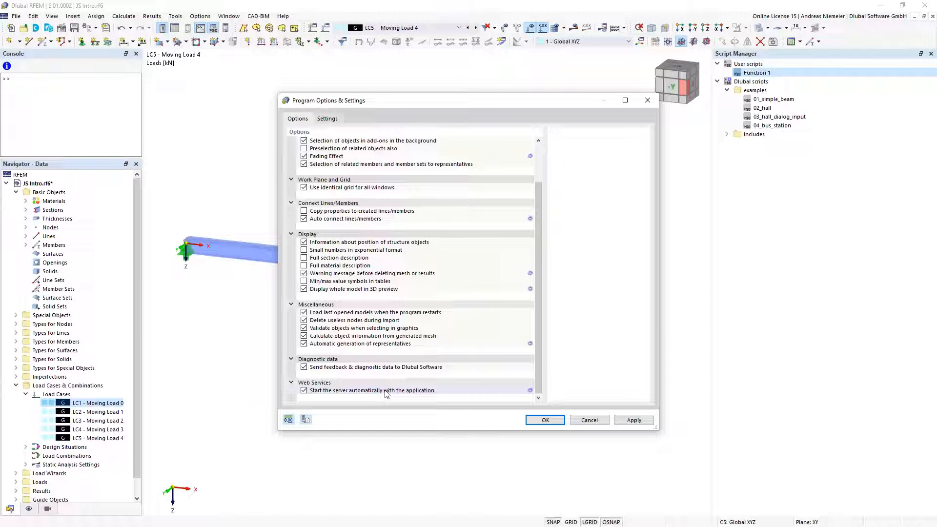
click(531, 392)
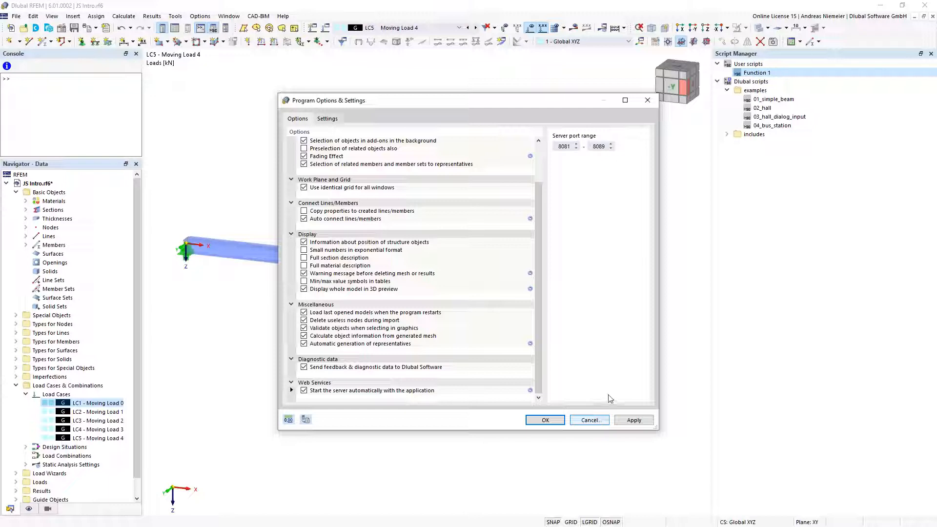
click(601, 424)
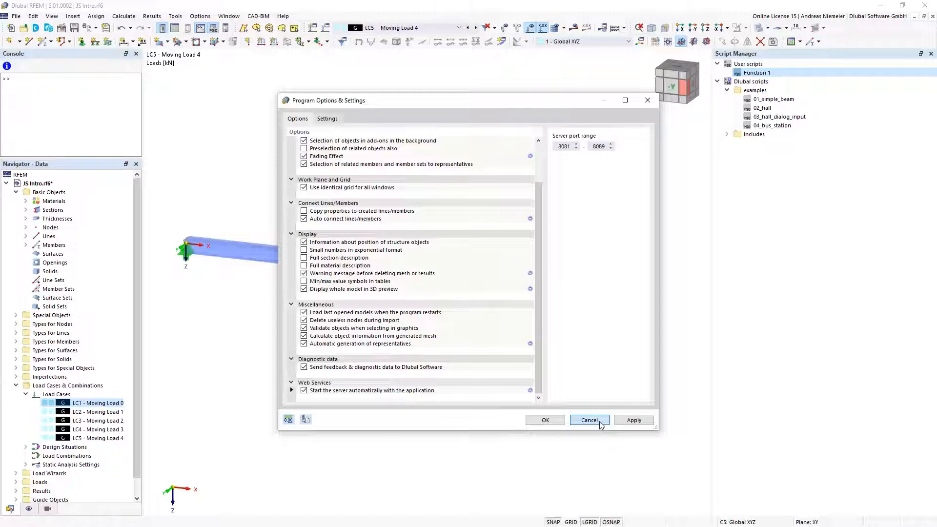
click(600, 424)
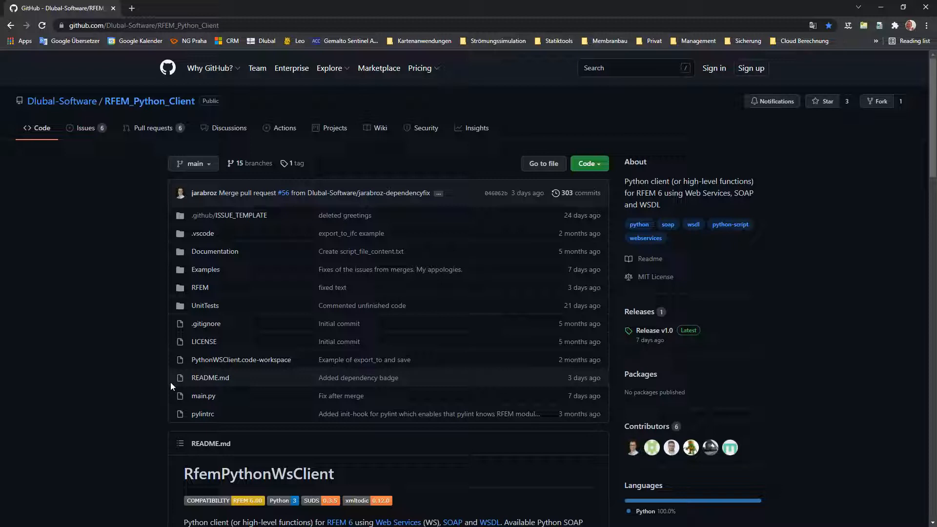
View the clone and download options of the RFEM_Python_Client repository on GitHub, and dismiss them.
click(601, 167)
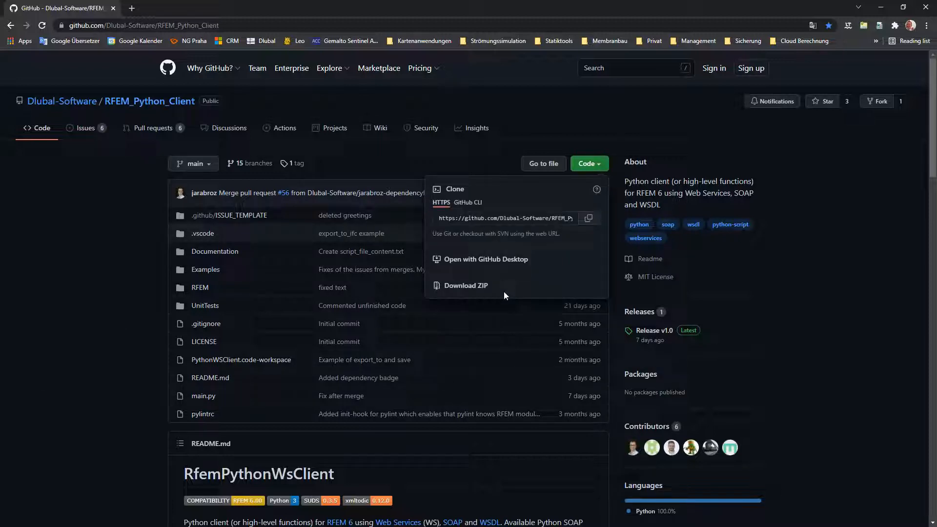
click(88, 284)
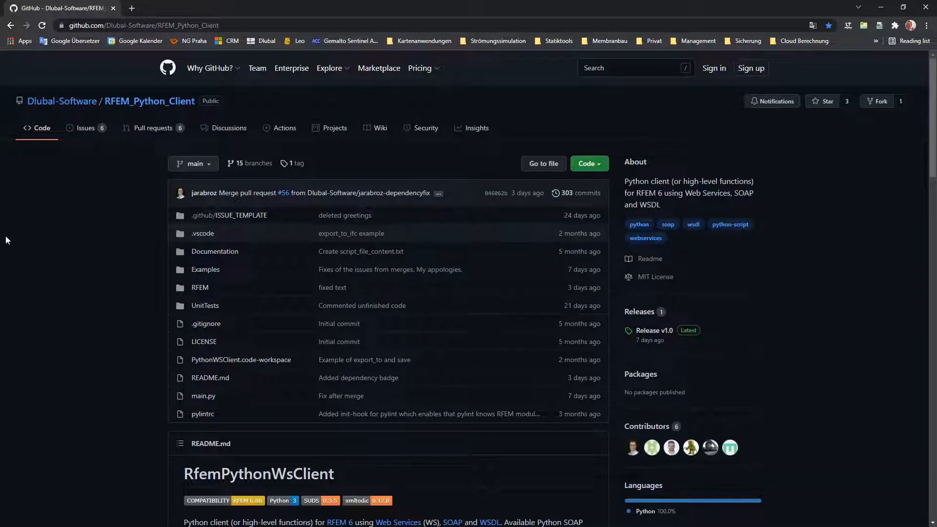
Switch to File Explorer, open the Python Script folder and maximize the window.
key(alt+Tab)
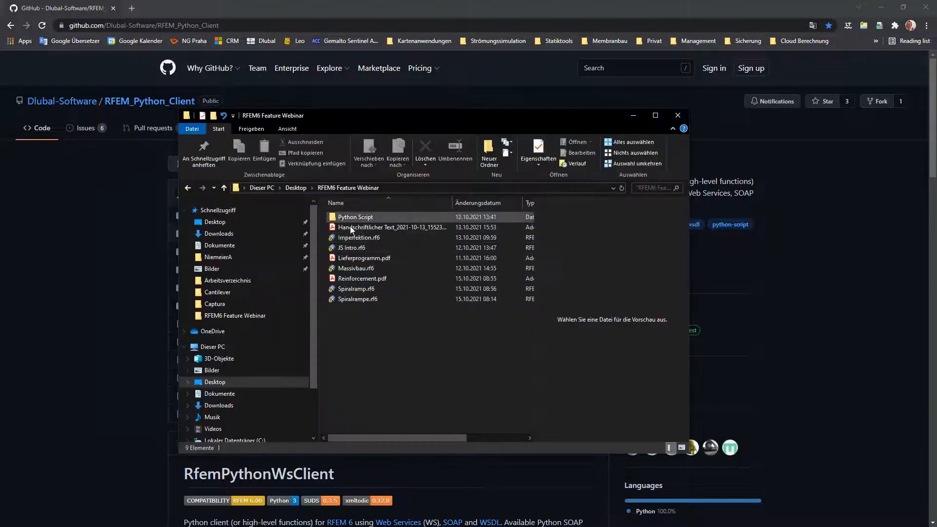
double_click(354, 217)
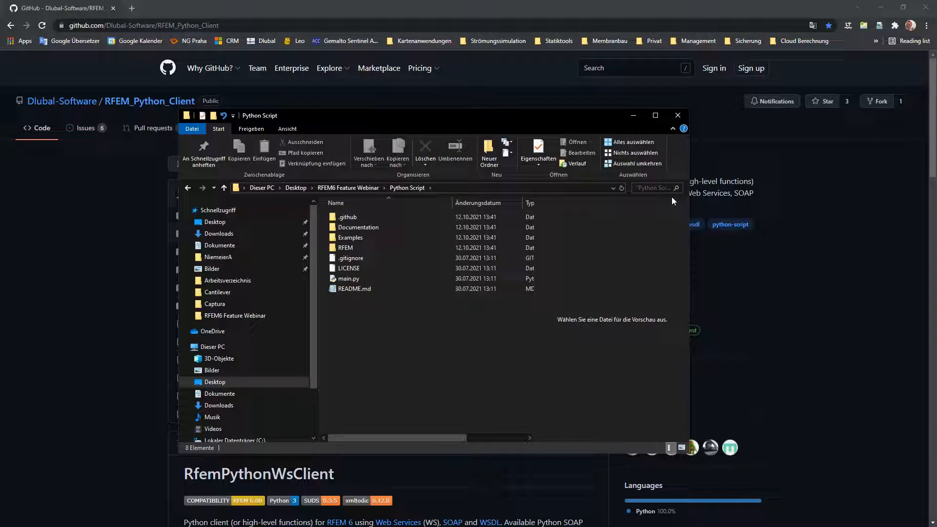
click(655, 116)
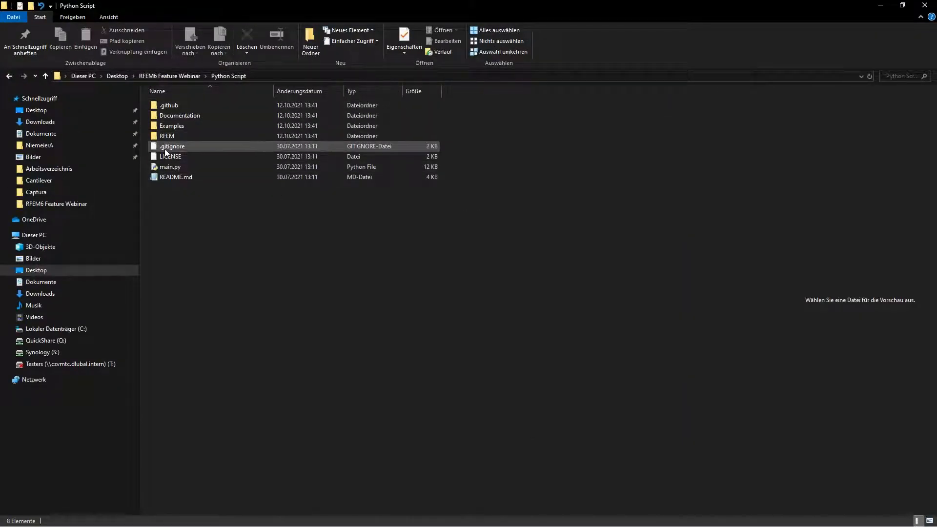
Browse the RFEM folder to BasicObjects and open node.py in Notepad++.
double_click(170, 136)
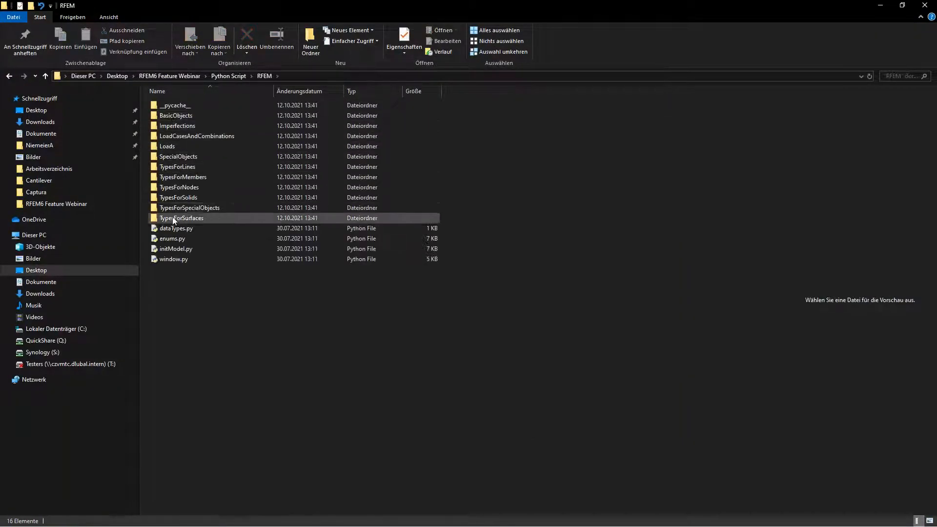
double_click(174, 114)
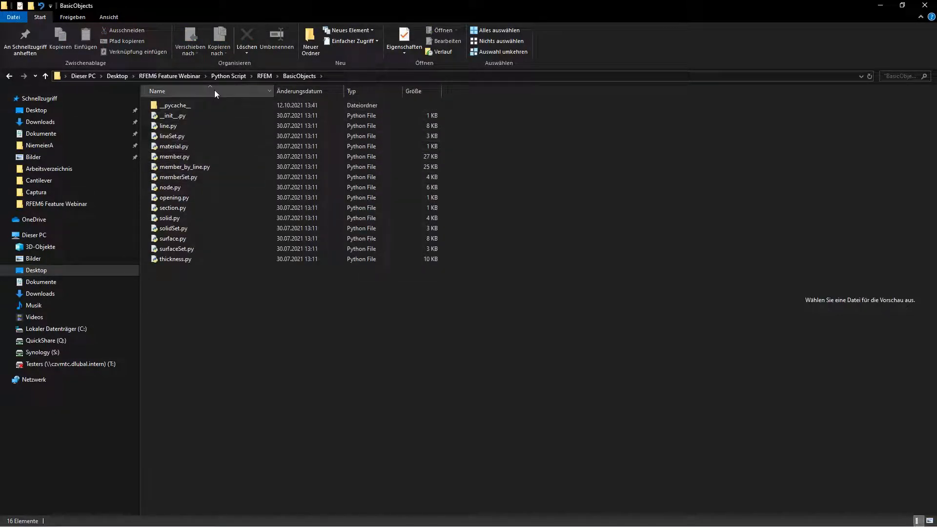
click(264, 75)
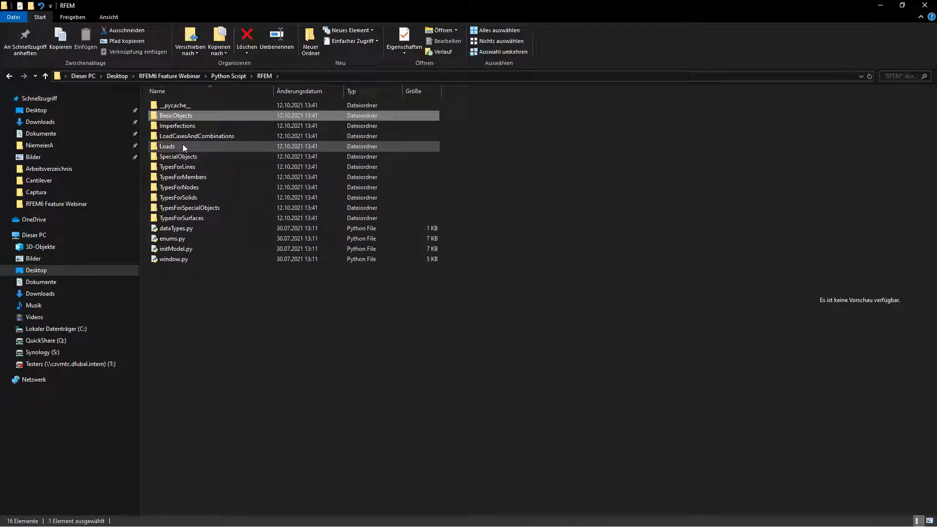
double_click(183, 117)
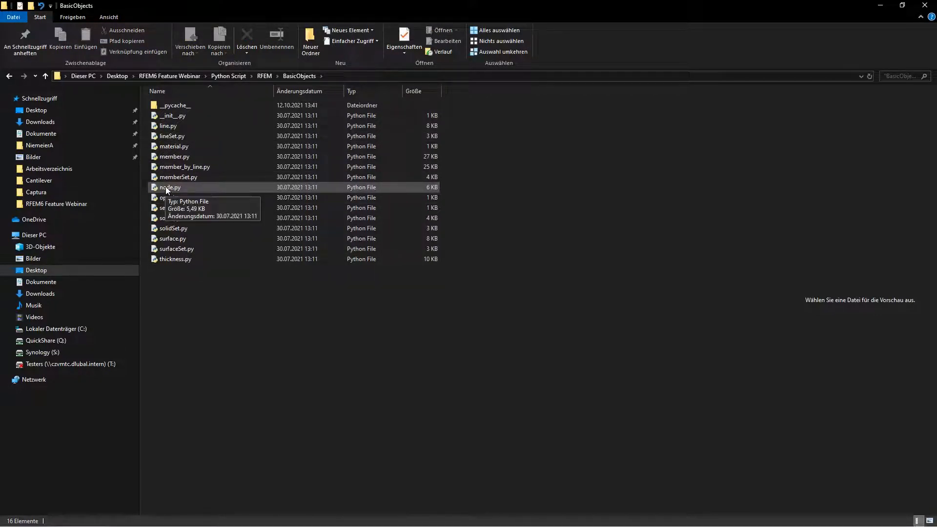
right_click(166, 187)
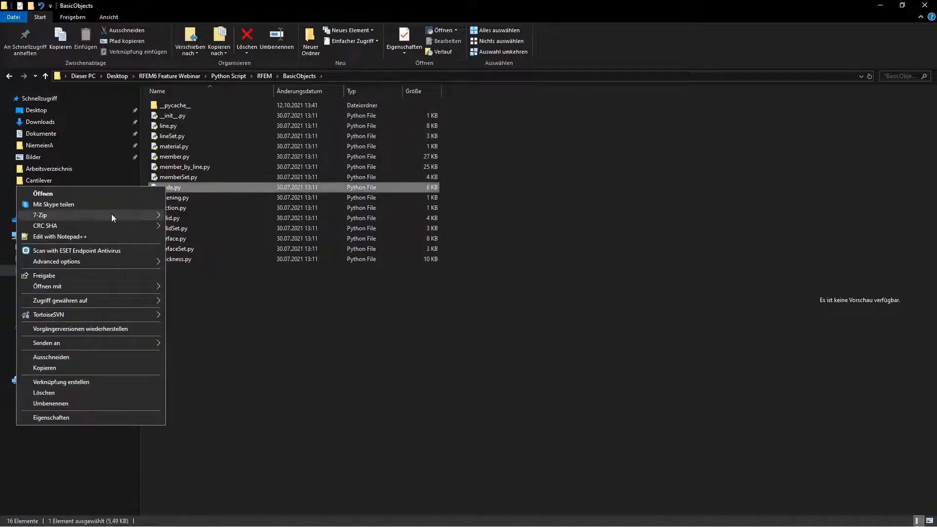
click(110, 236)
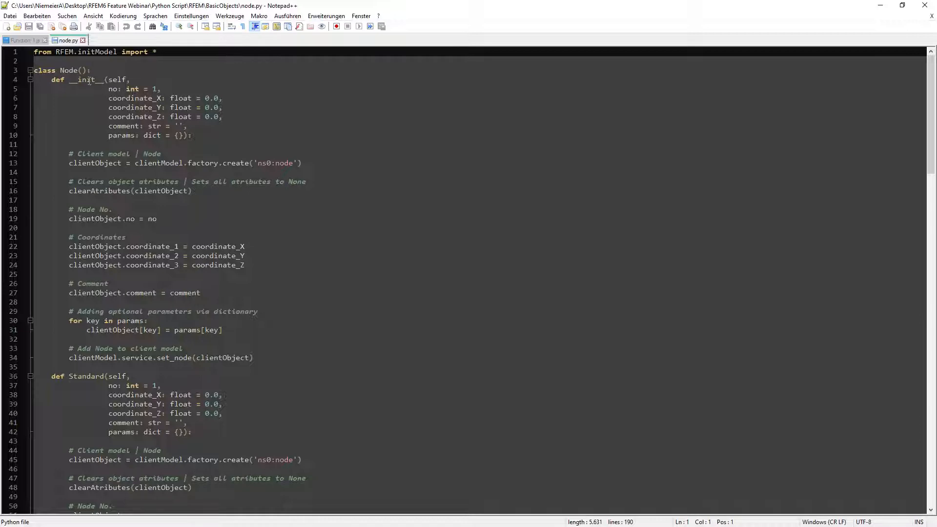
Examine the X, Y and Z coordinate parameters of the Node class in node.py, and close the editor.
click(131, 99)
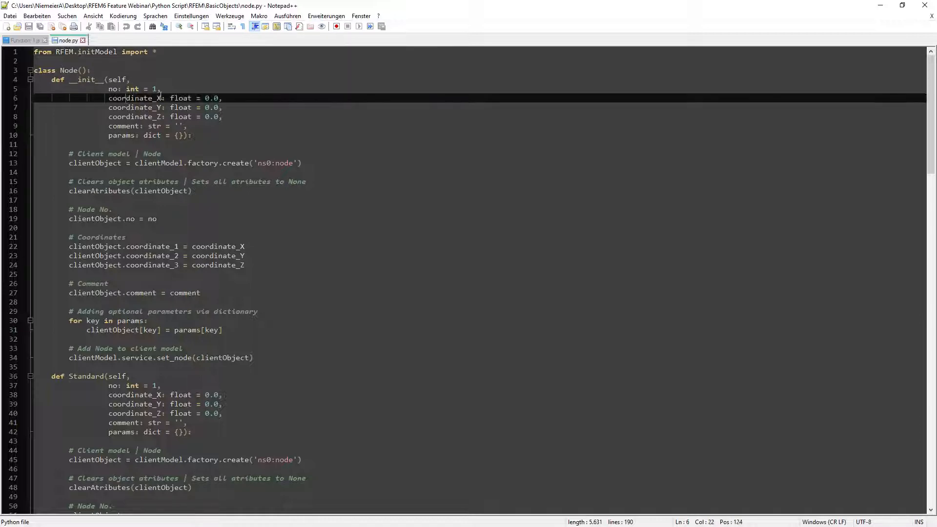
click(131, 108)
click(145, 117)
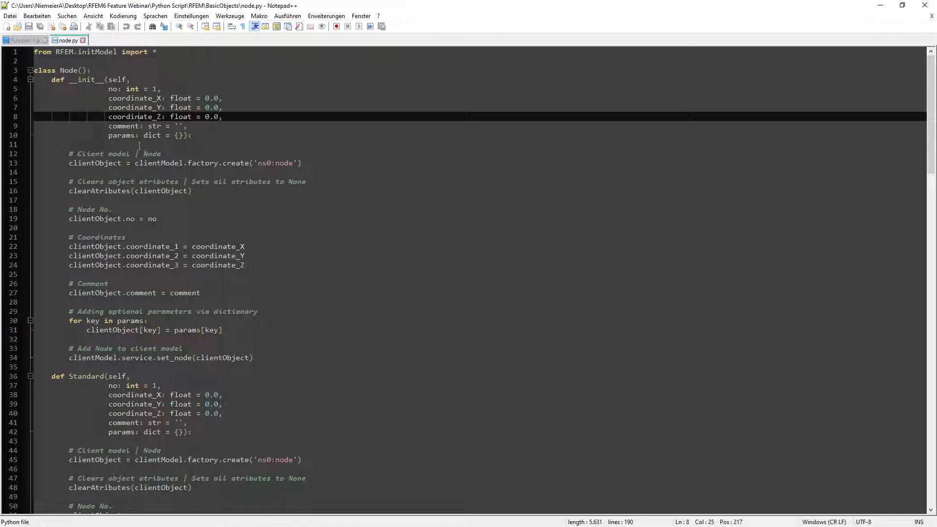
click(924, 7)
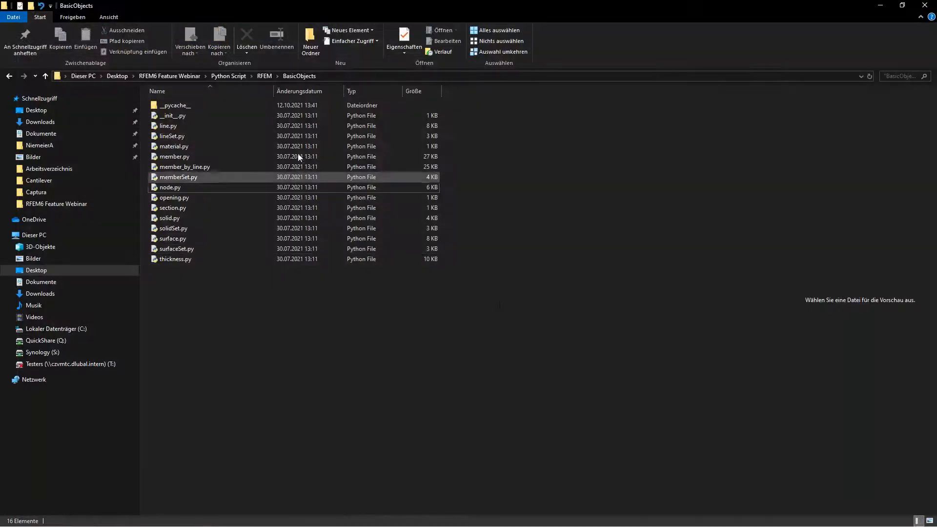
Go back up to the Python Script folder and open its Examples > Cantilever subfolder.
click(267, 76)
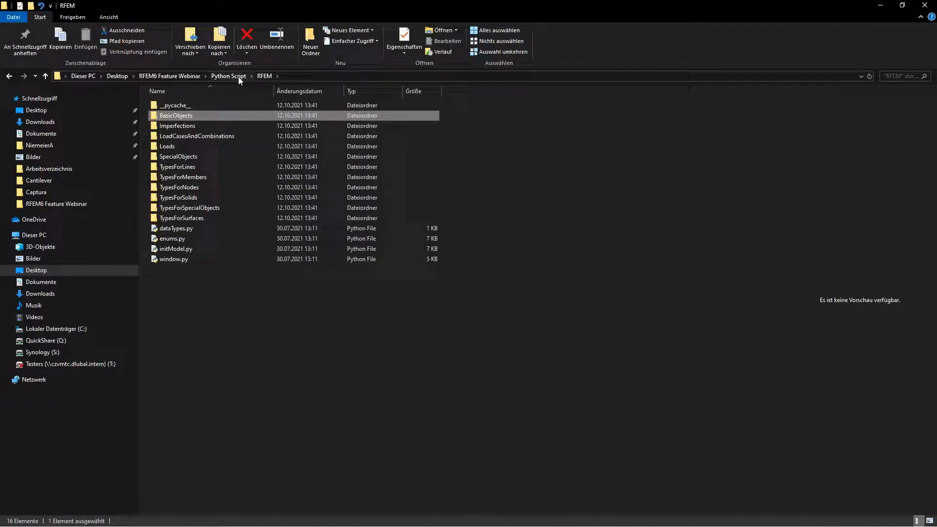
click(240, 77)
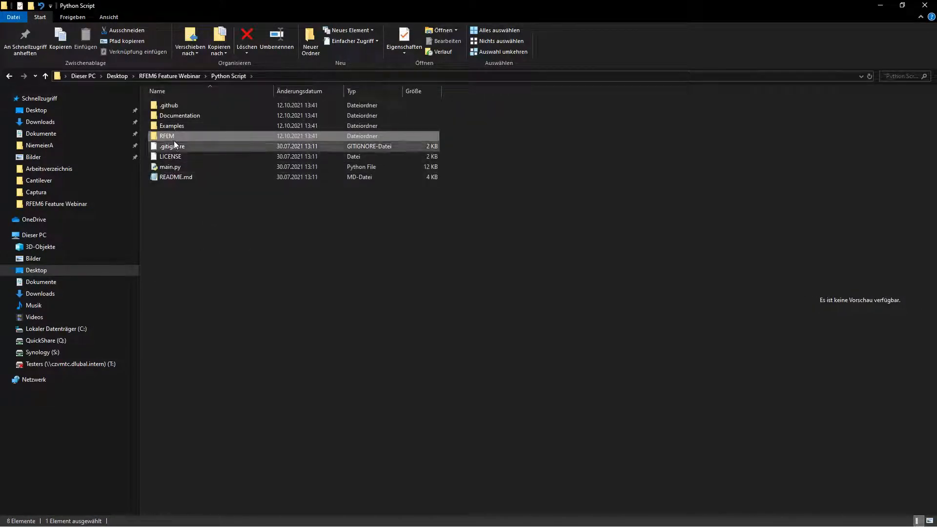
double_click(164, 126)
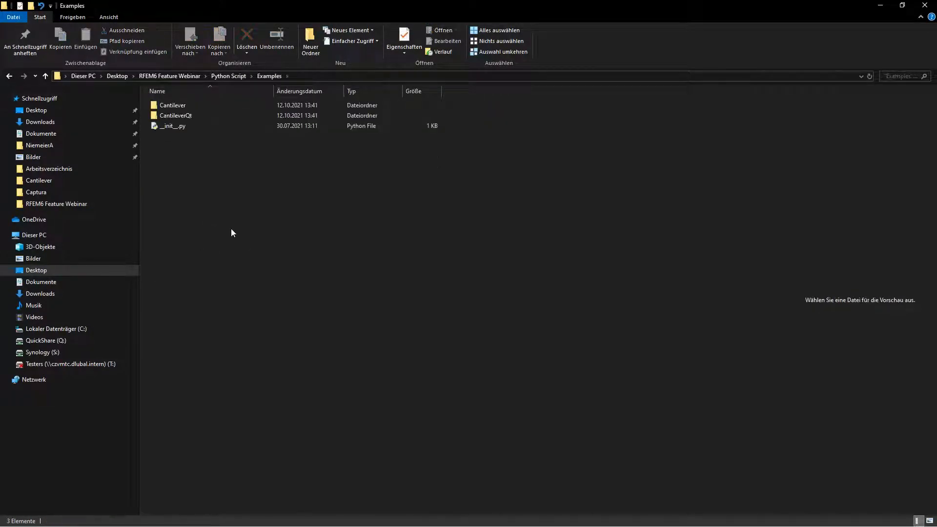
click(183, 106)
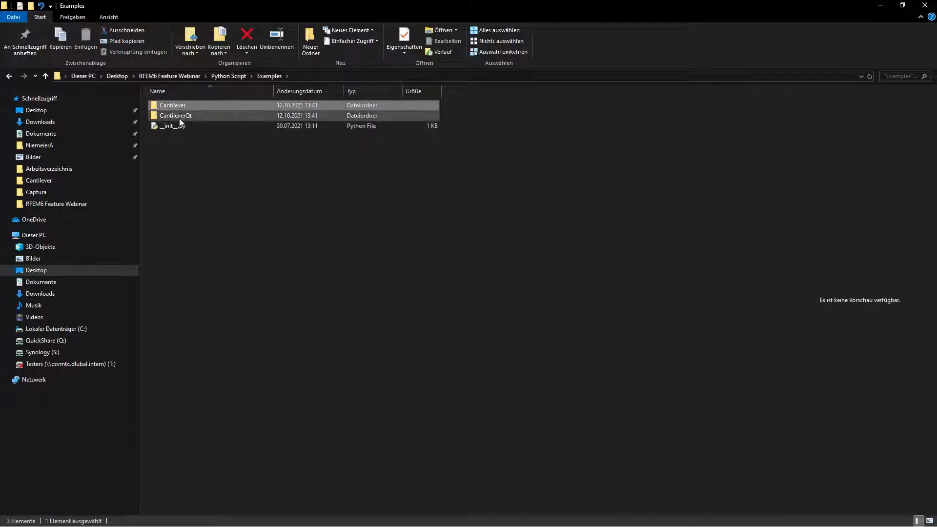
double_click(181, 108)
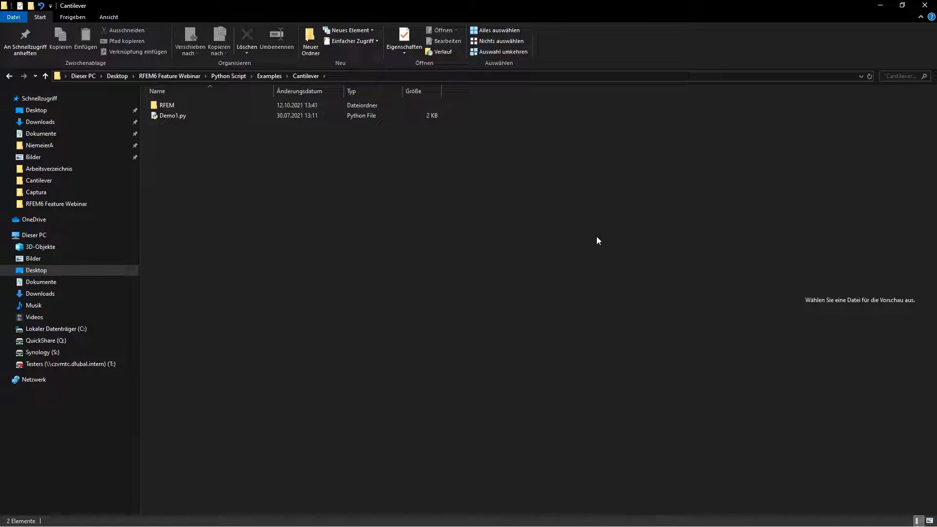
Switch to RFEM and create a blank 3D model named WS Intro.
click(903, 5)
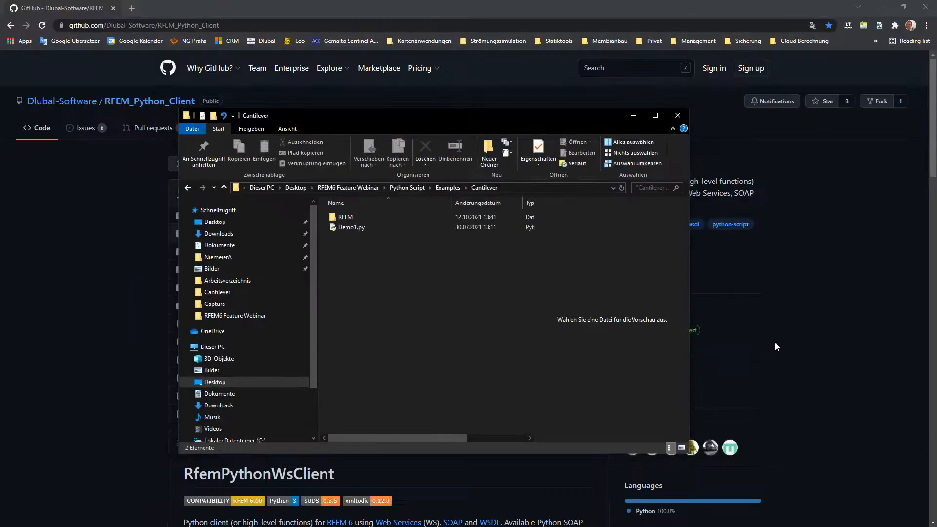
click(926, 8)
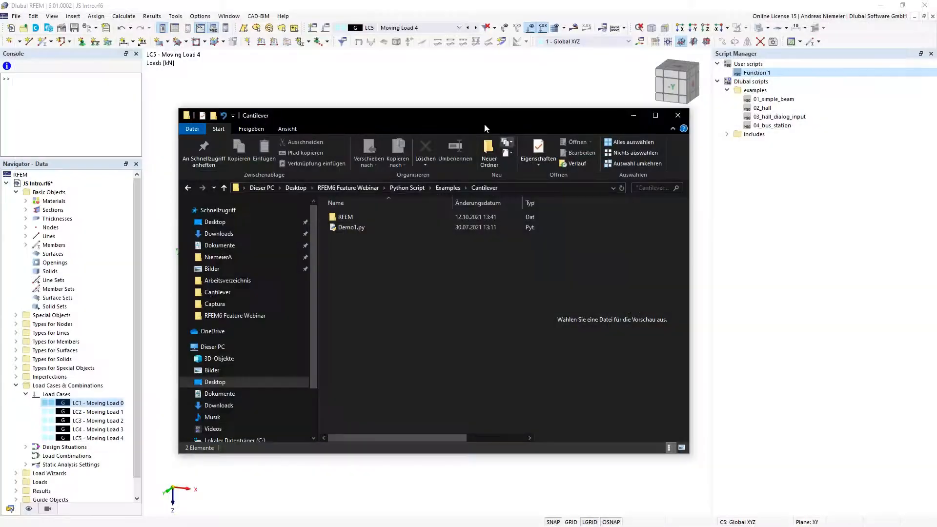
click(471, 97)
click(12, 28)
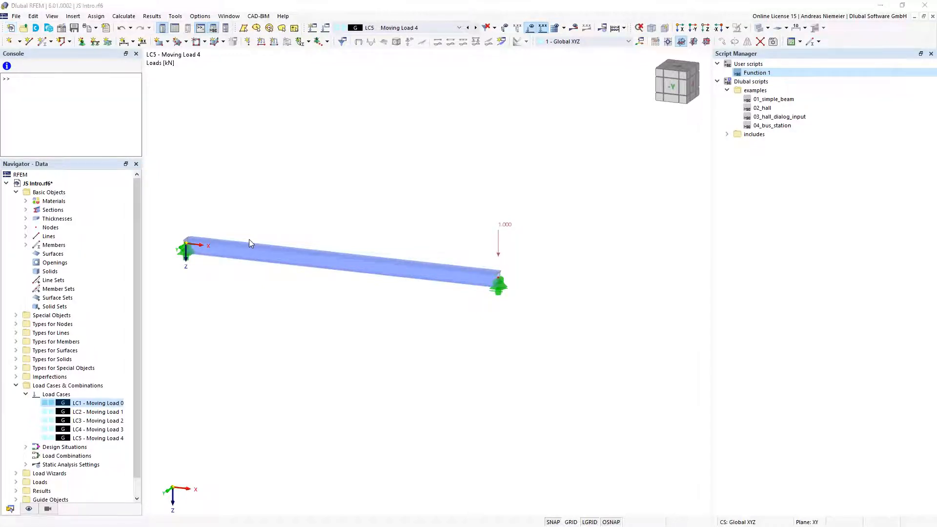
text(WS Intro)
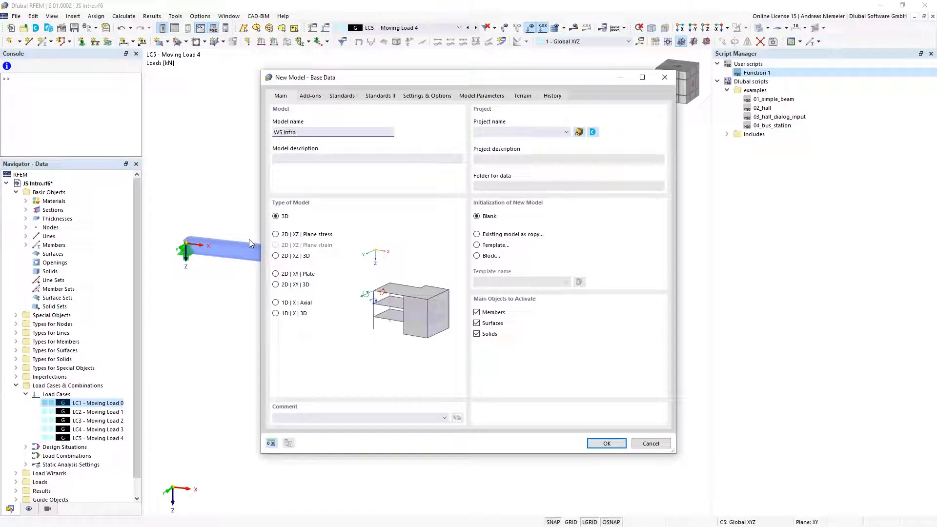
click(621, 446)
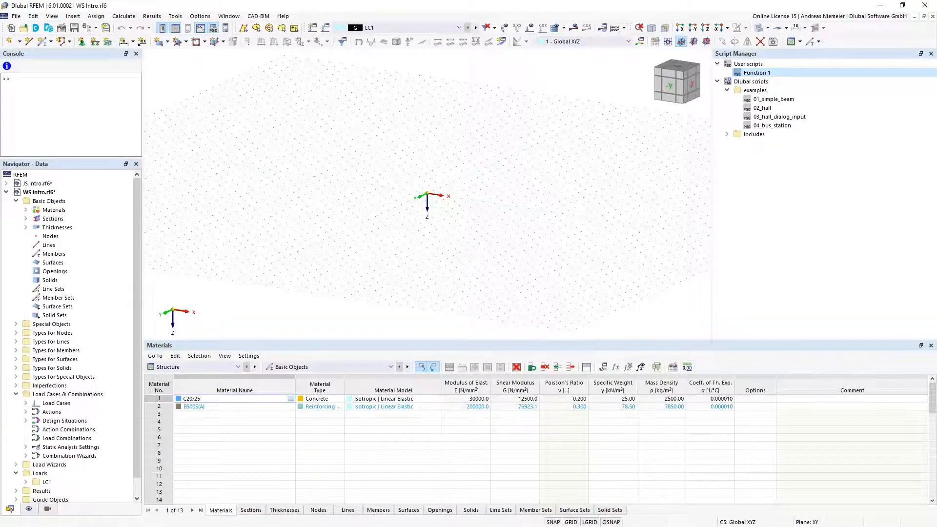
Run Demo1.py from the Cantilever folder and enter 5 m as the cantilever length.
key(alt+Tab)
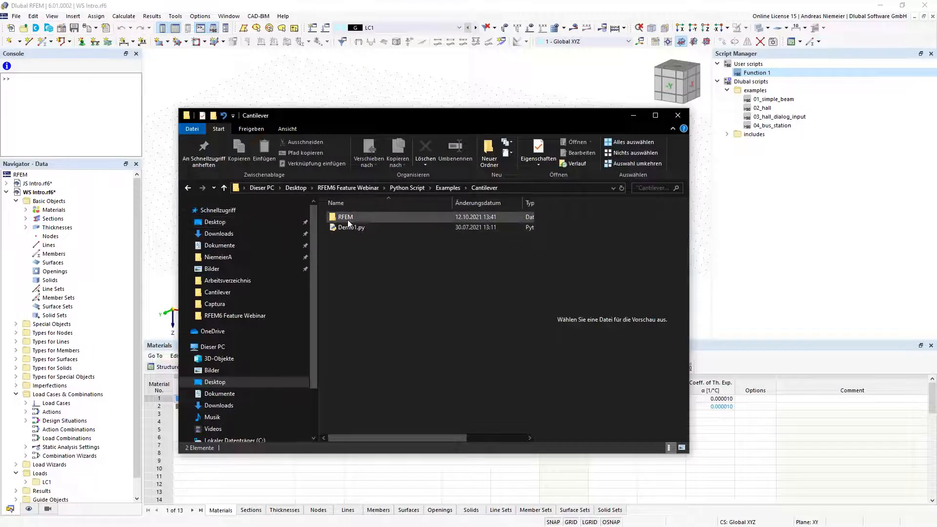
click(350, 228)
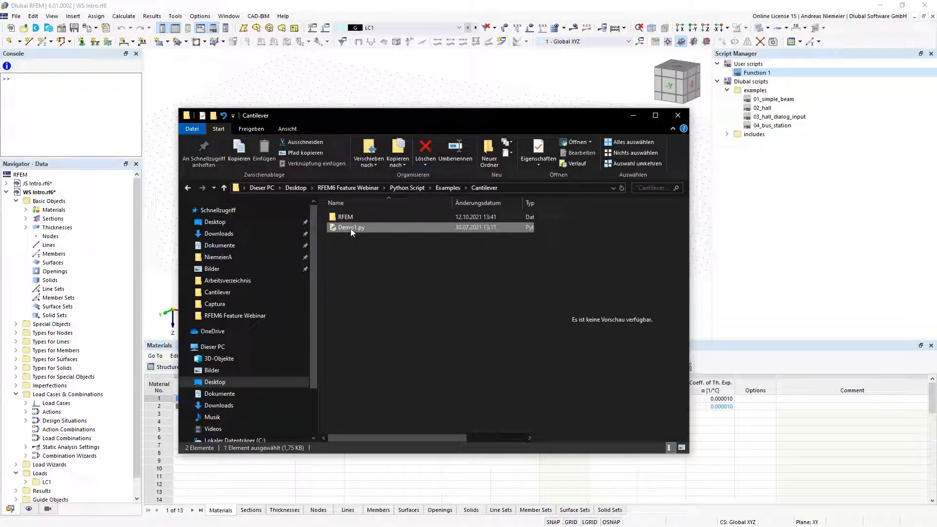
key(Return)
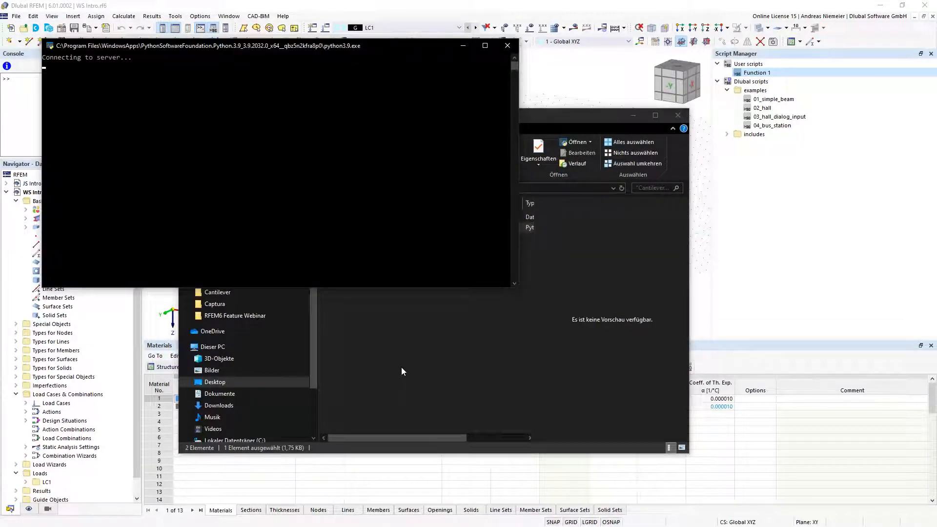
drag(162, 45, 171, 58)
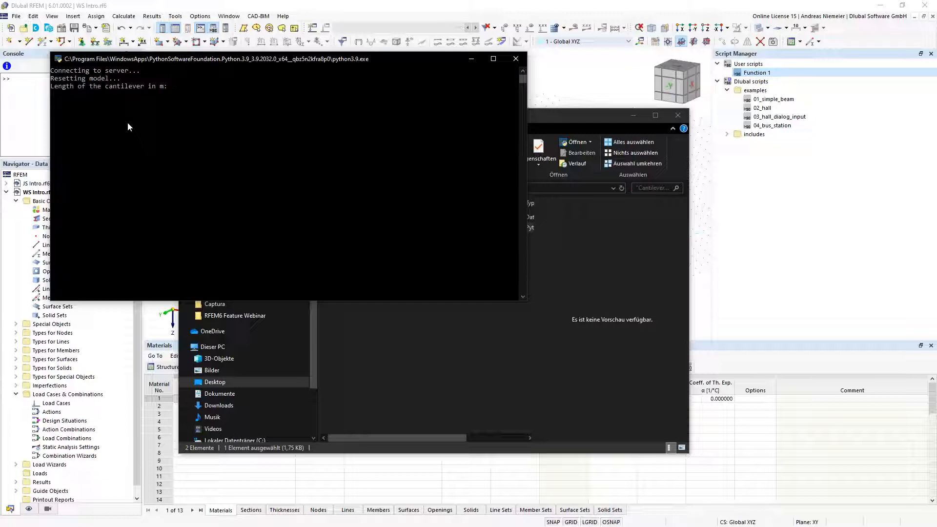
text(5)
key(Return)
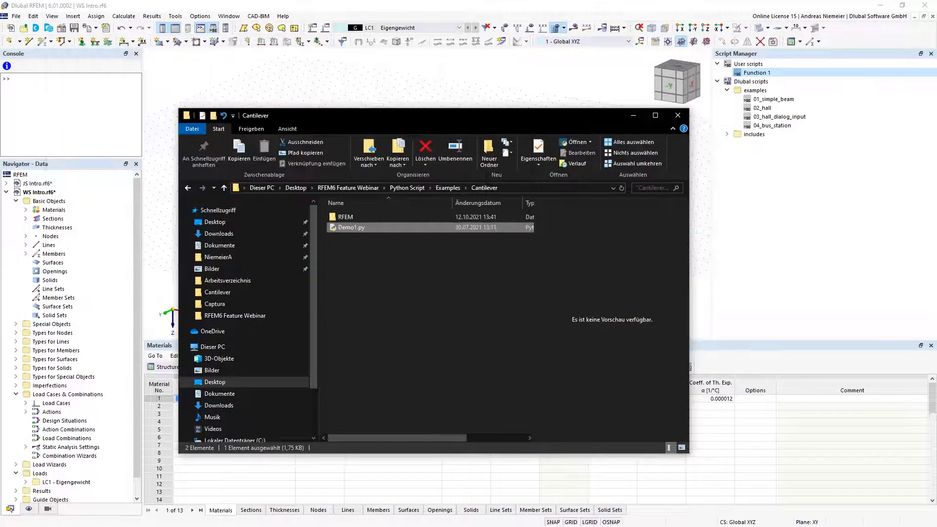
Return to RFEM and display the loads on the cantilever generated by the script.
click(360, 98)
scroll(460, 198, up, 5)
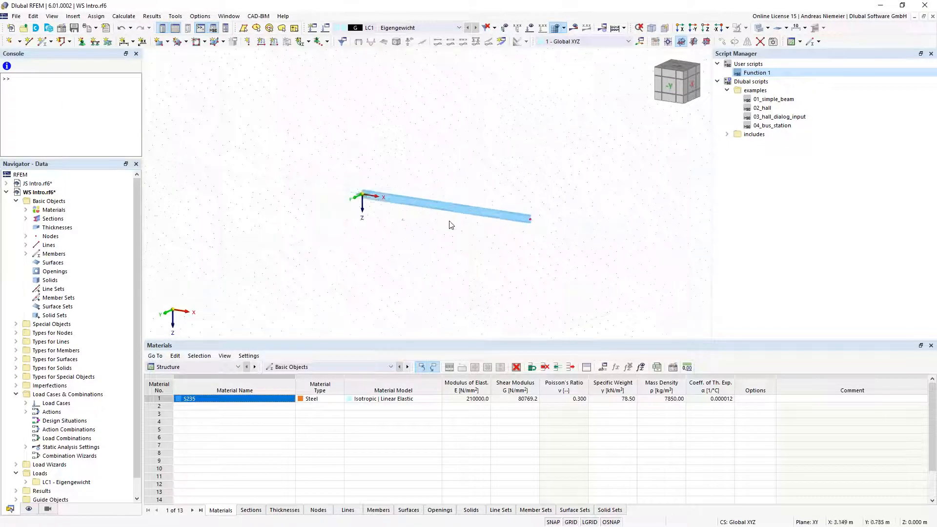
click(529, 28)
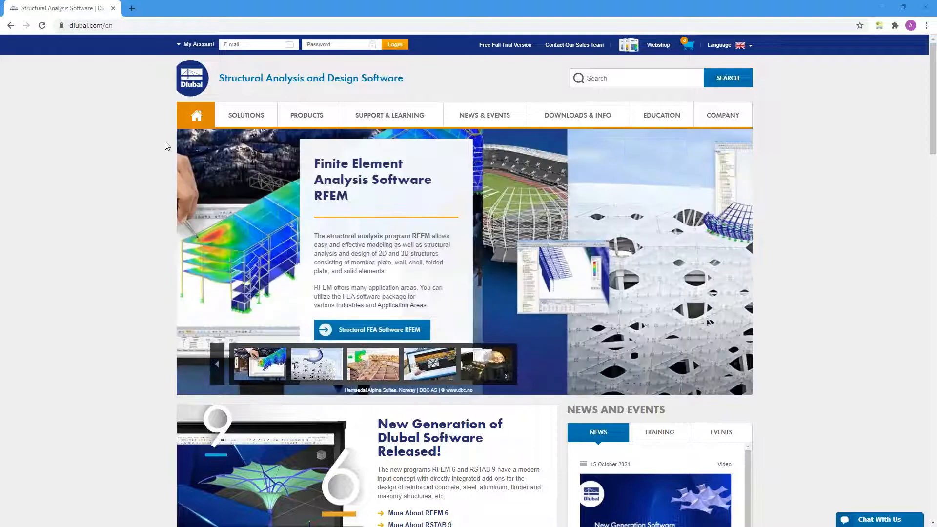
In the browser, go to the Dlubal webinars list and open the webinar New Features in RFEM 6 and RSTAB 9.
mouse_move(491, 118)
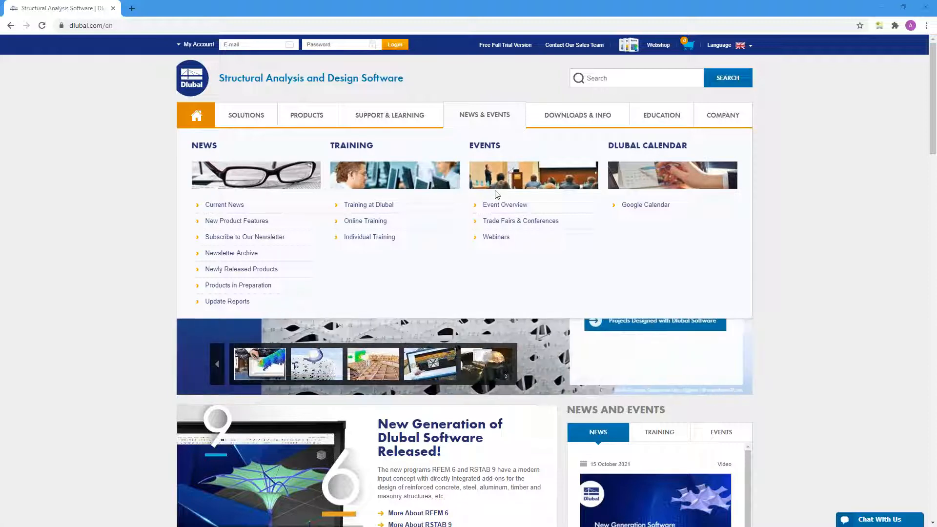
click(497, 237)
scroll(497, 302, down, 8)
click(497, 295)
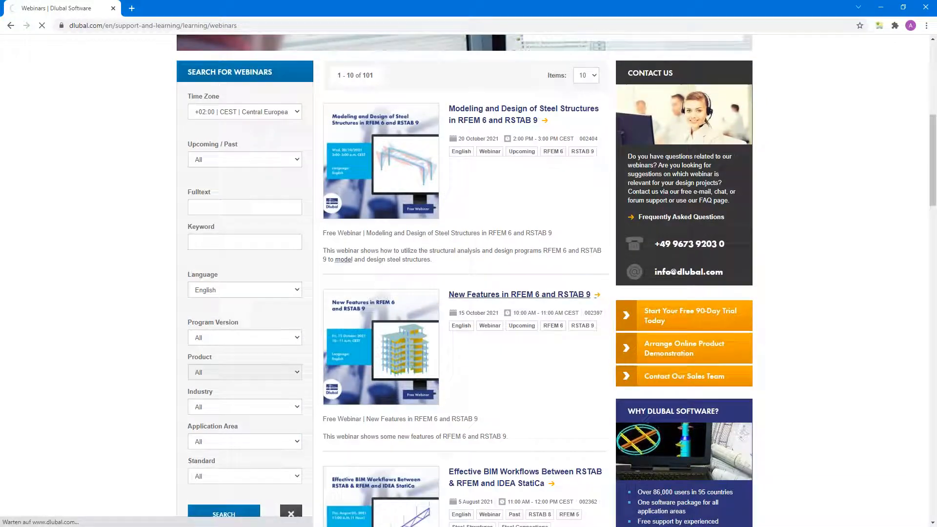
Examine the webinar page's presentation slides download, links, recommended events, videos and models to download.
scroll(469, 282, down, 14)
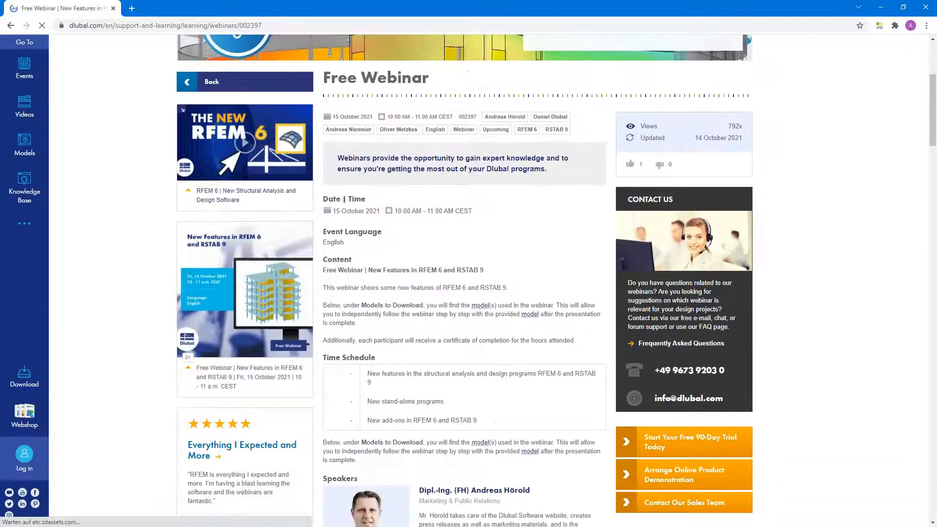
scroll(410, 360, down, 2)
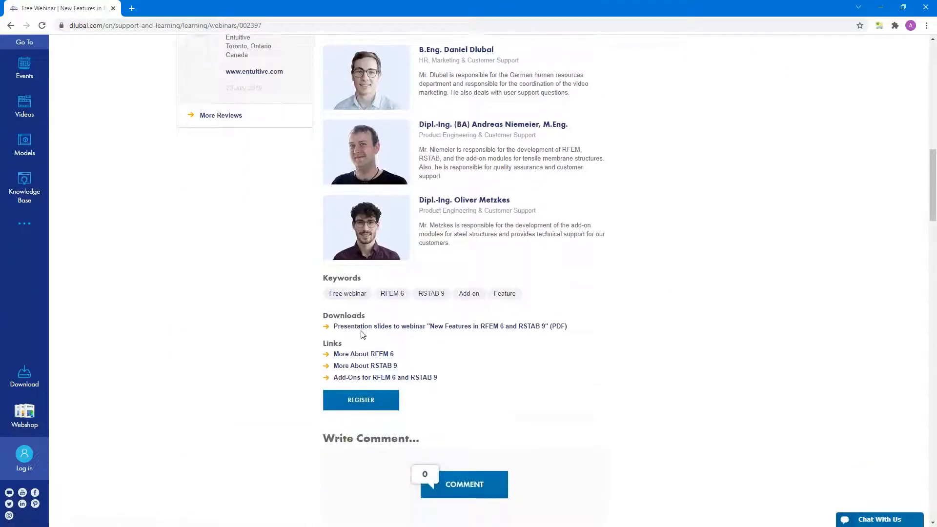
scroll(434, 346, down, 3)
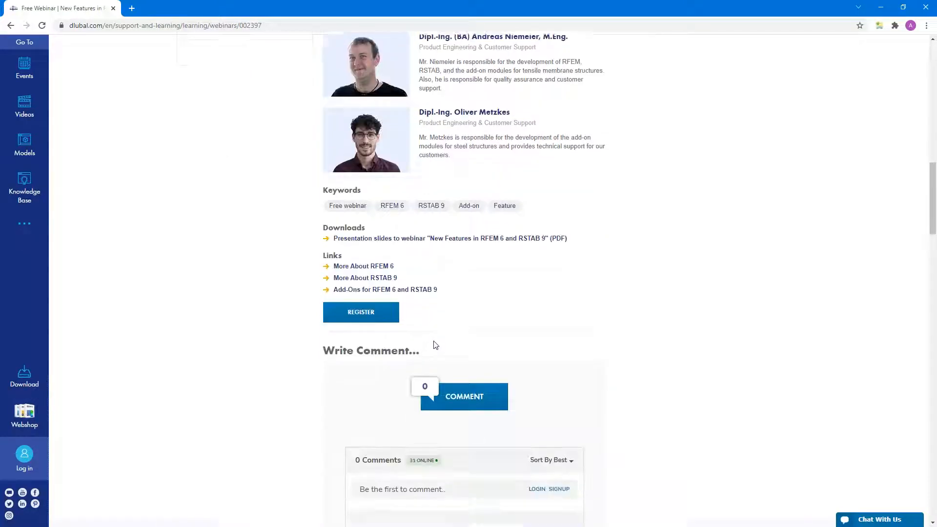
scroll(463, 202, down, 8)
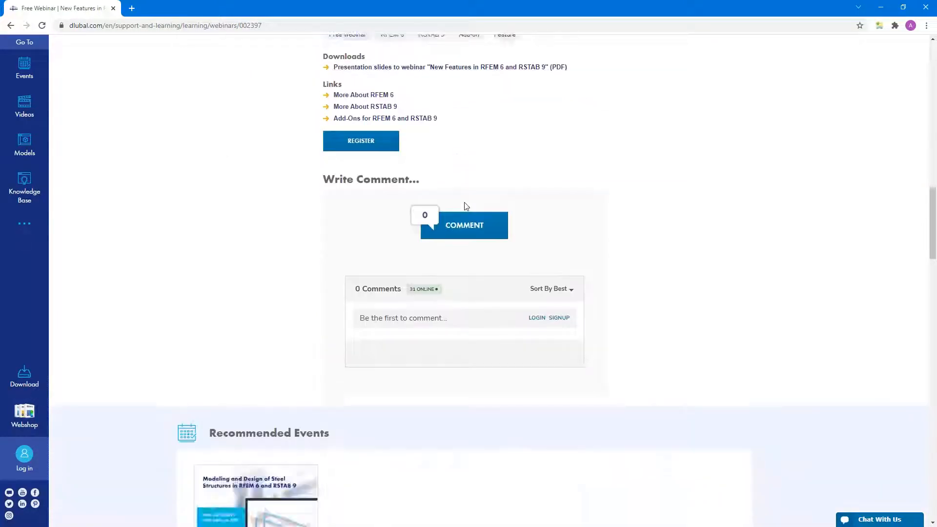
scroll(466, 206, down, 6)
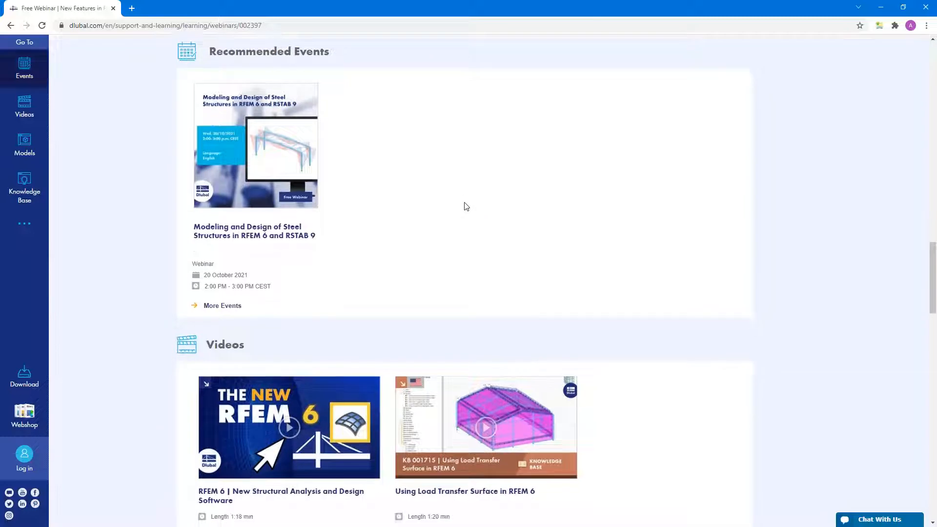
scroll(462, 333, down, 3)
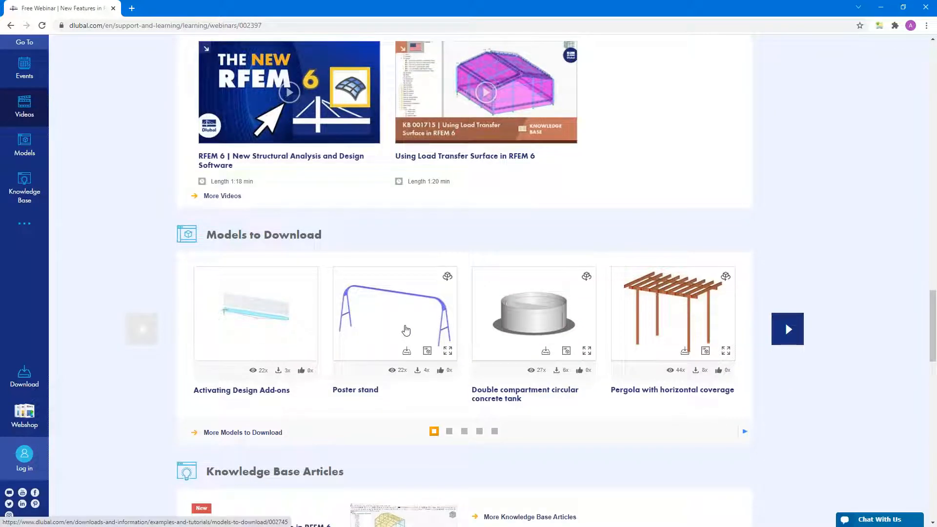
scroll(406, 330, up, 5)
scroll(406, 331, up, 5)
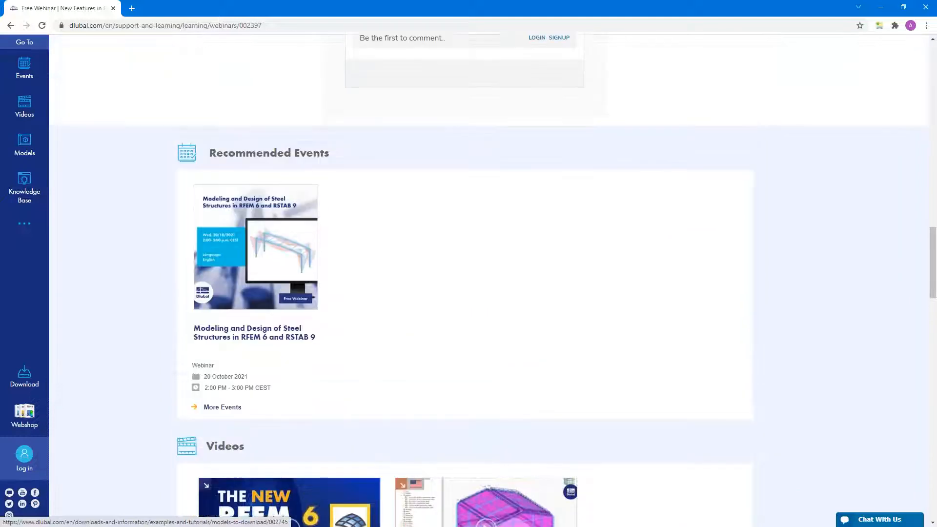